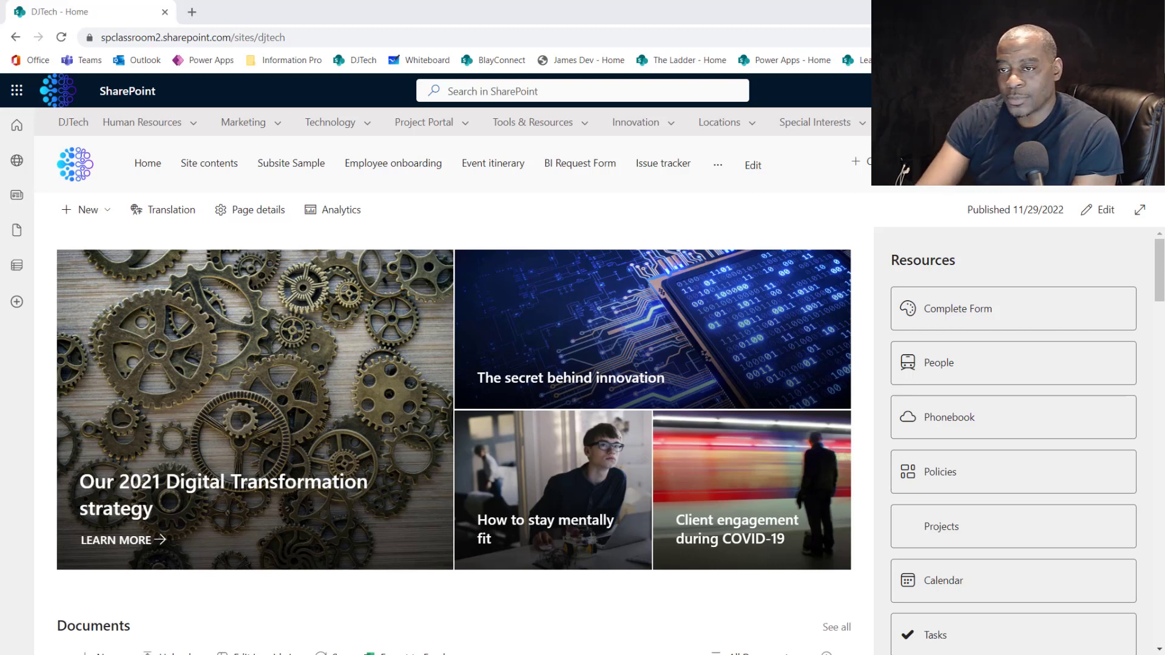
mouse_move(350, 128)
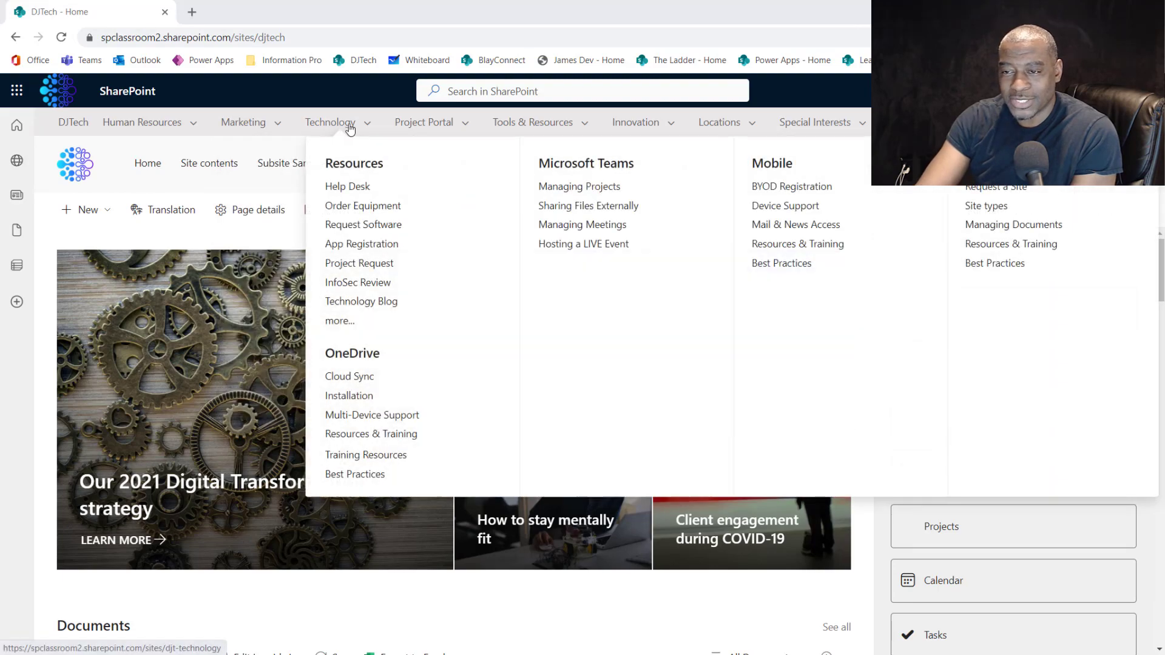
mouse_move(445, 126)
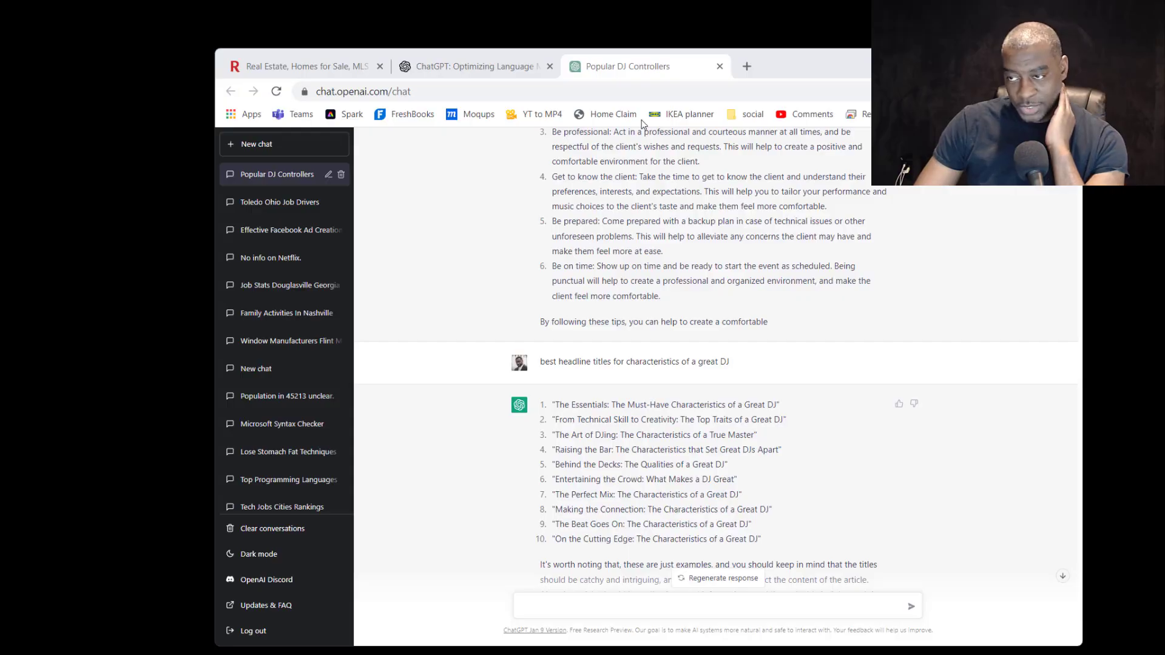
Increase the browser's page zoom on the Popular DJ Controllers conversation so its text displays larger
scroll(986, 341, up, 20)
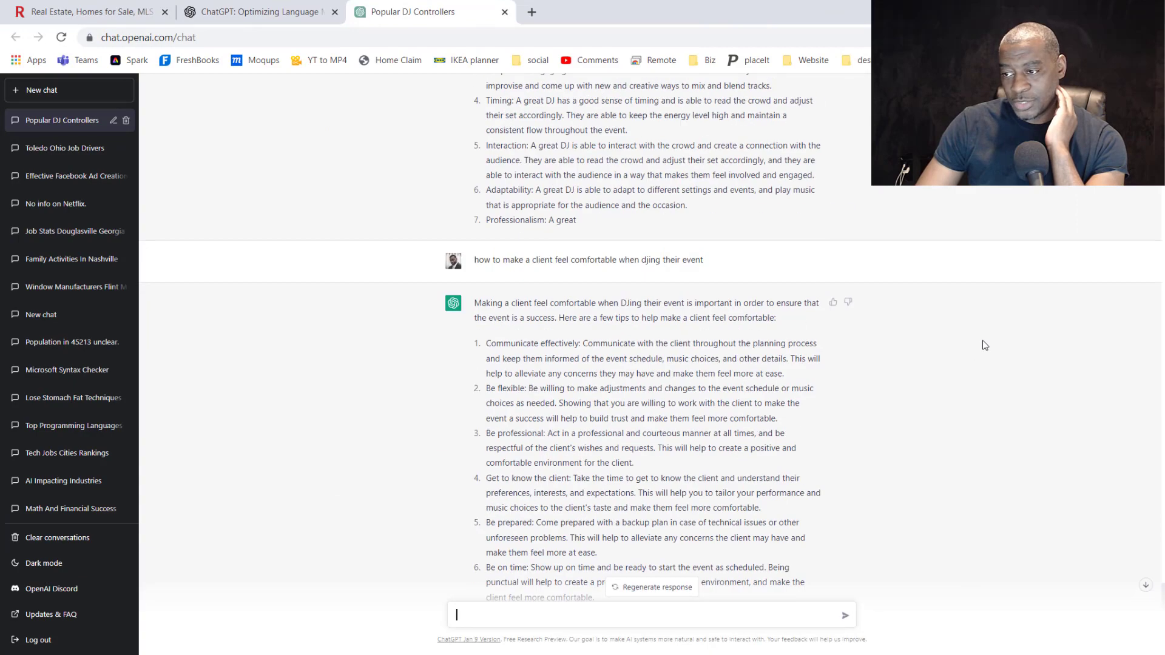
scroll(993, 333, up, 5)
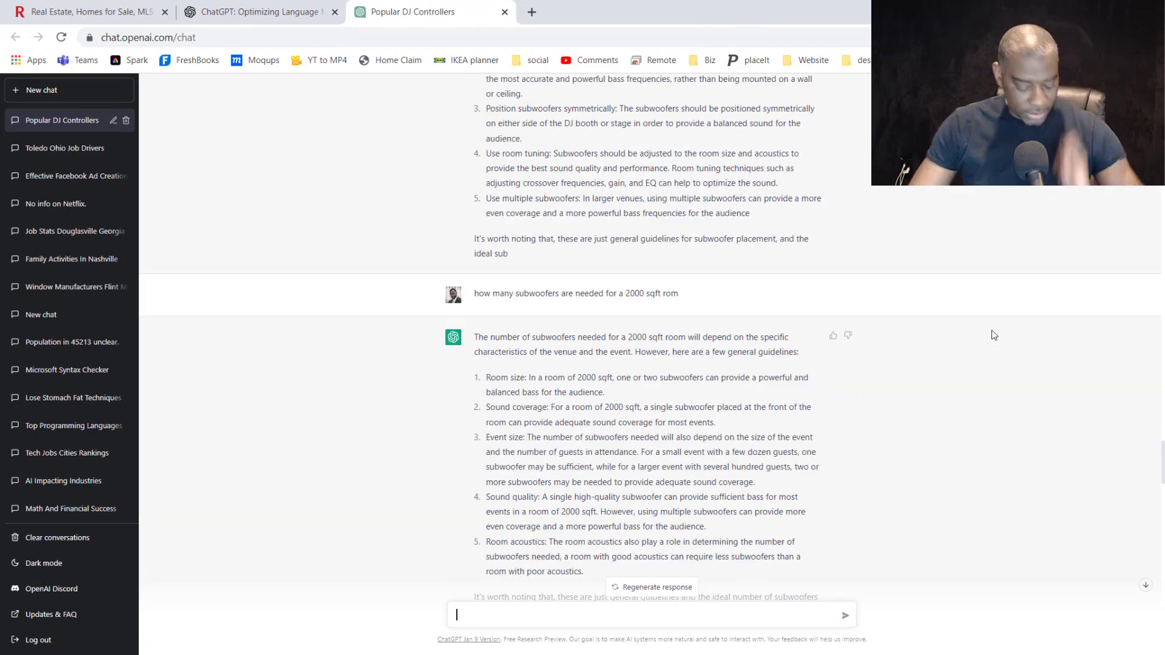
click(1155, 37)
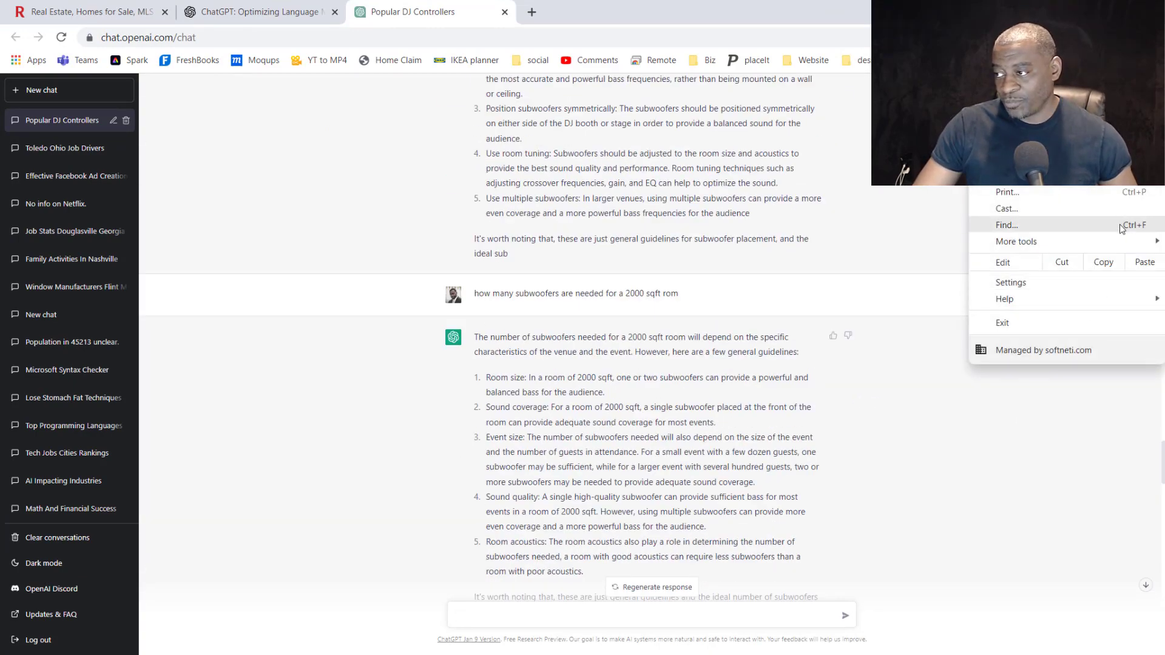
click(1121, 171)
click(1121, 172)
click(1121, 172)
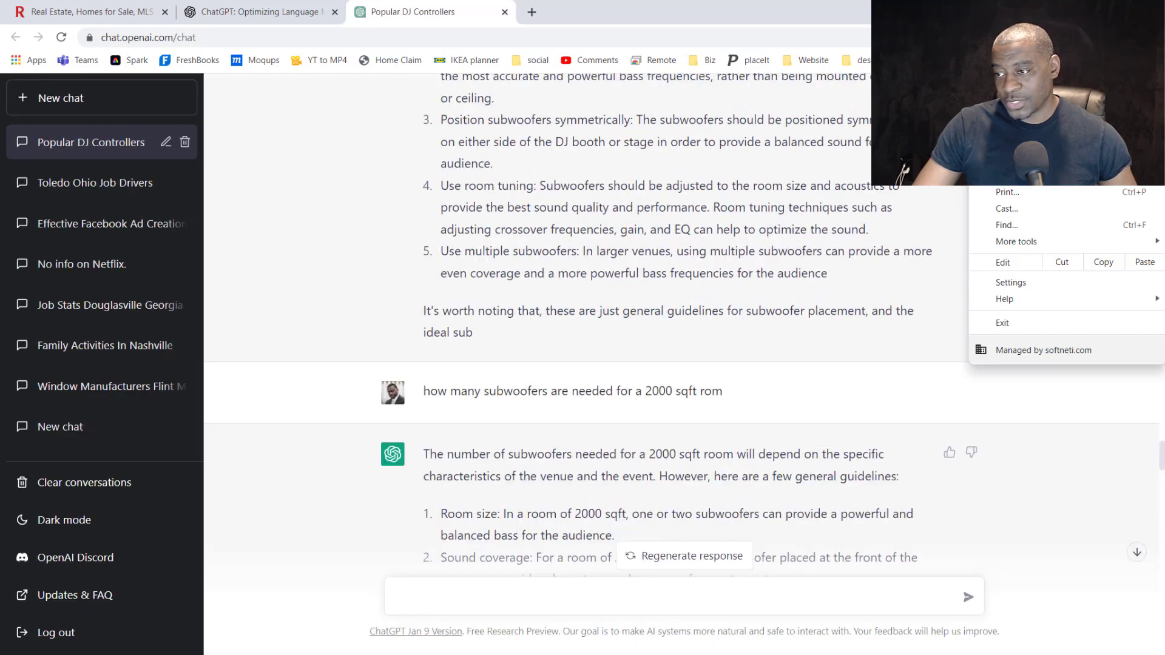
click(1121, 171)
click(921, 350)
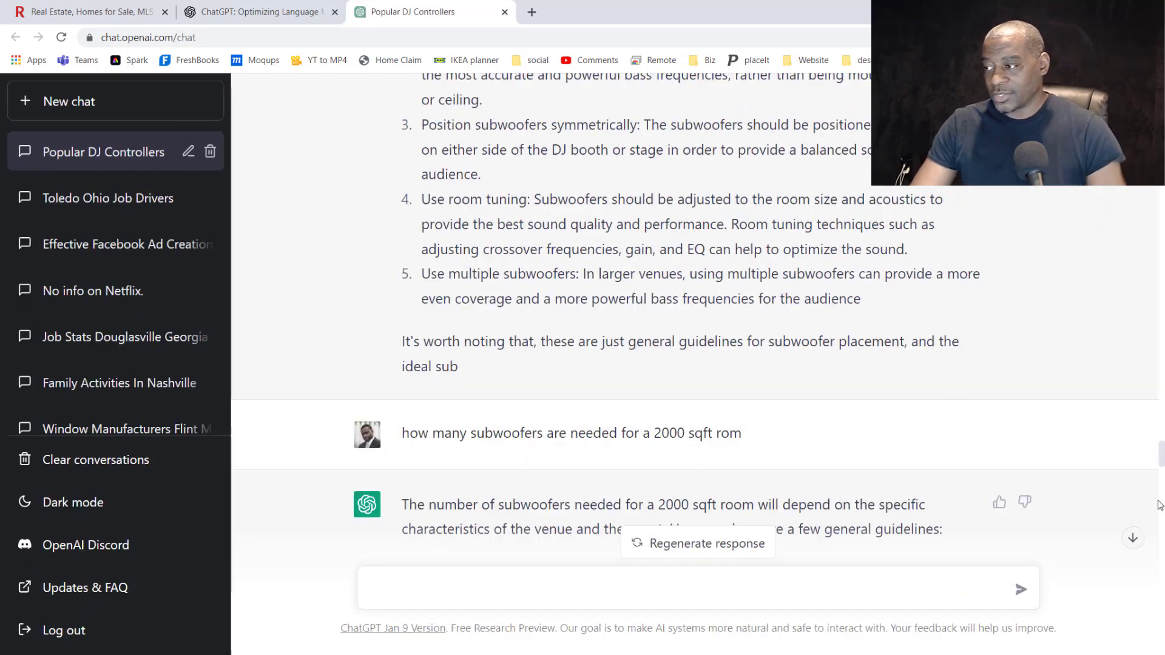
Review the answers on popular party genres and party playlists, highlighting Party Pop and Apple Music in the playlist answer
drag(1160, 461, 1160, 276)
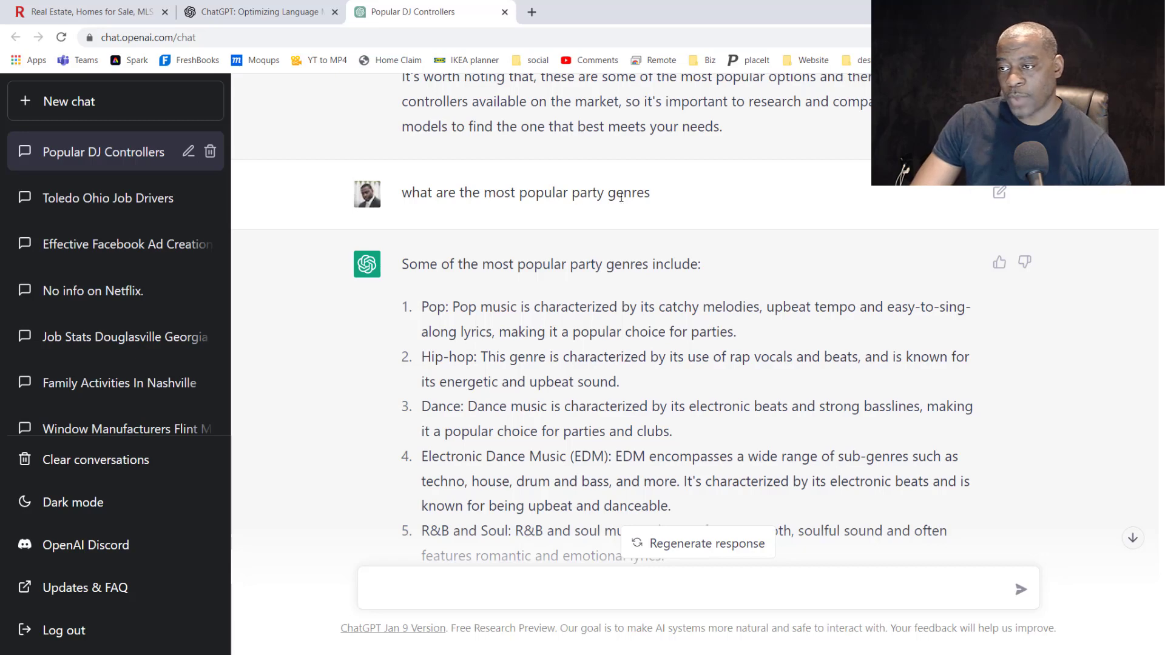
scroll(574, 249, down, 2)
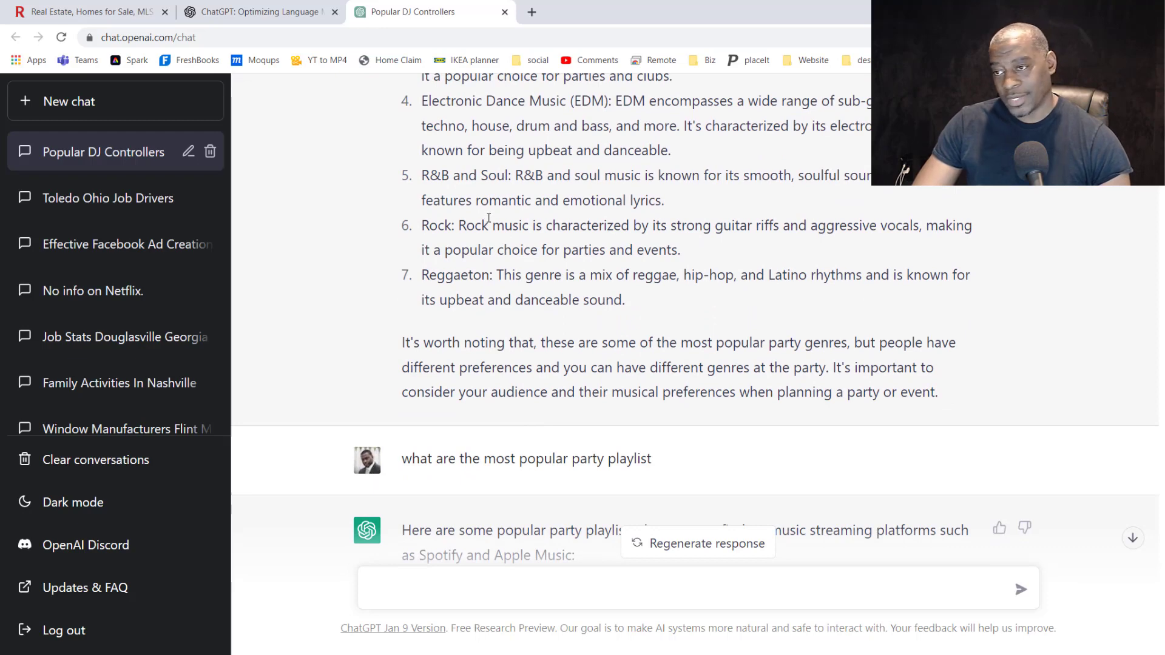
scroll(495, 213, down, 4)
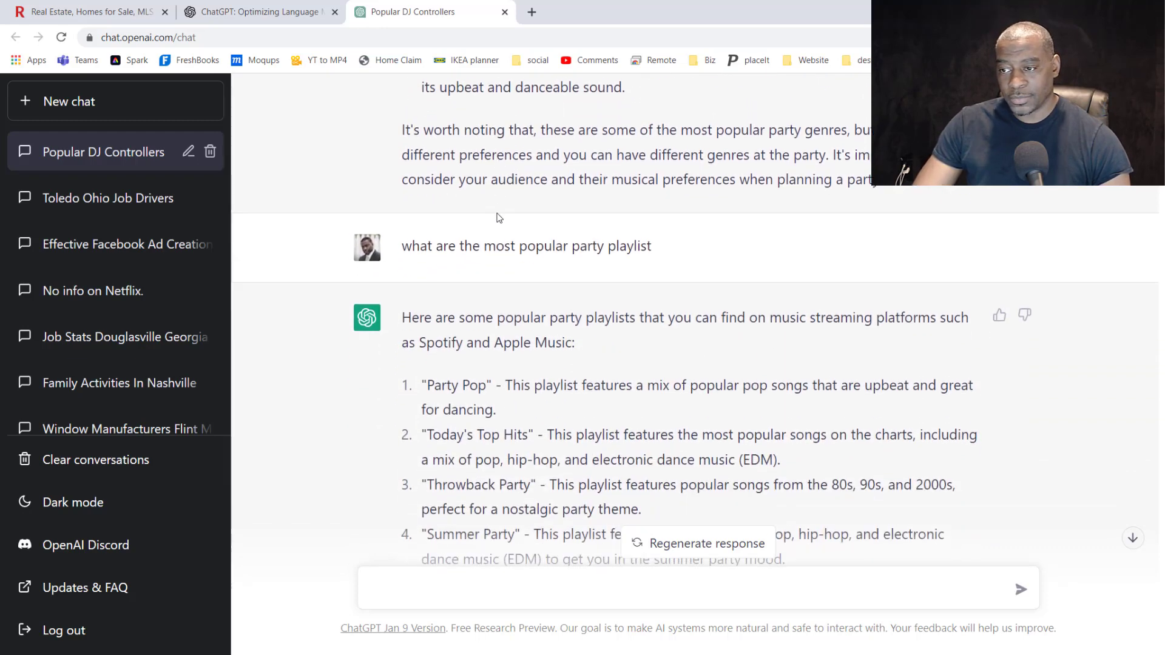
scroll(501, 211, down, 1)
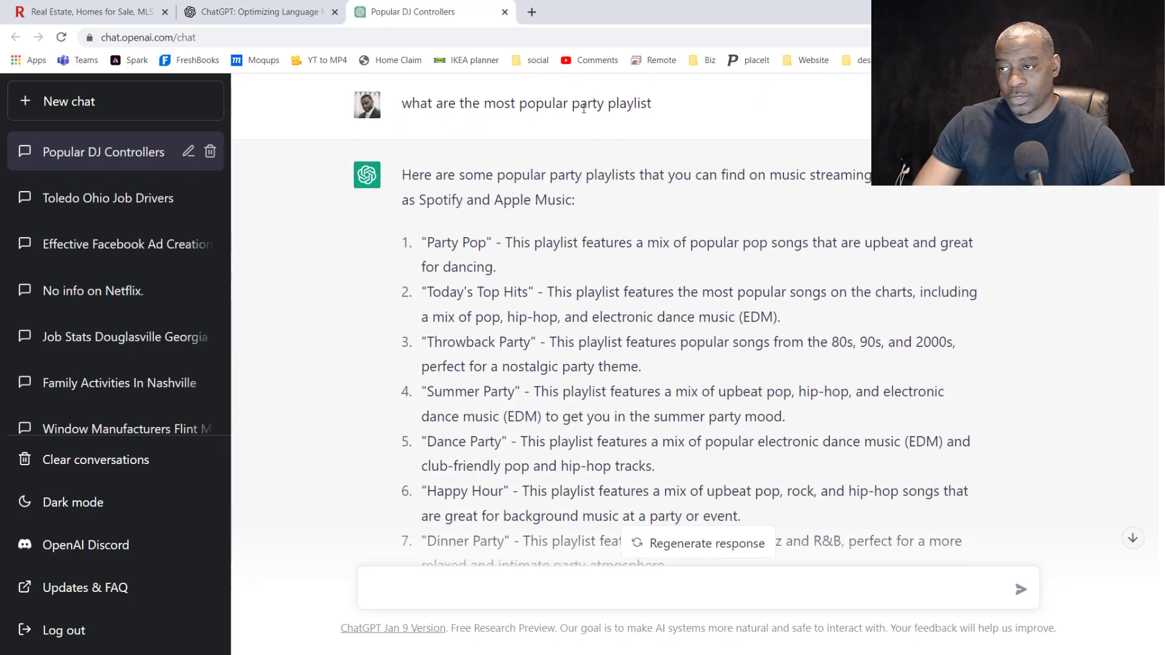
scroll(610, 169, down, 1)
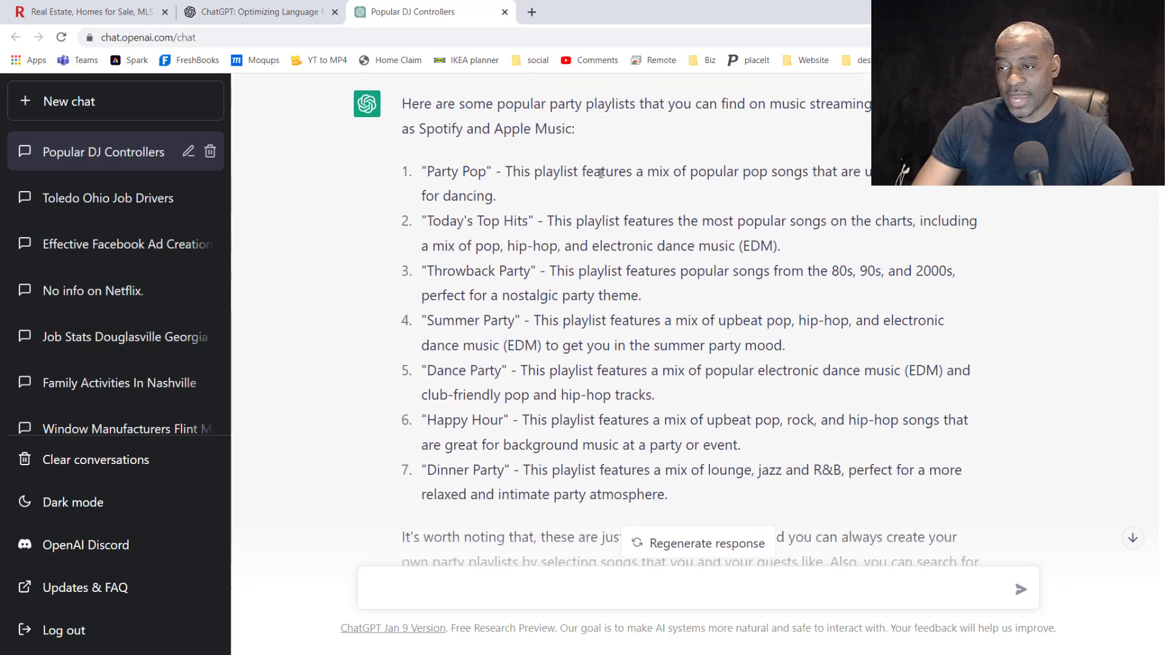
drag(487, 173, 433, 173)
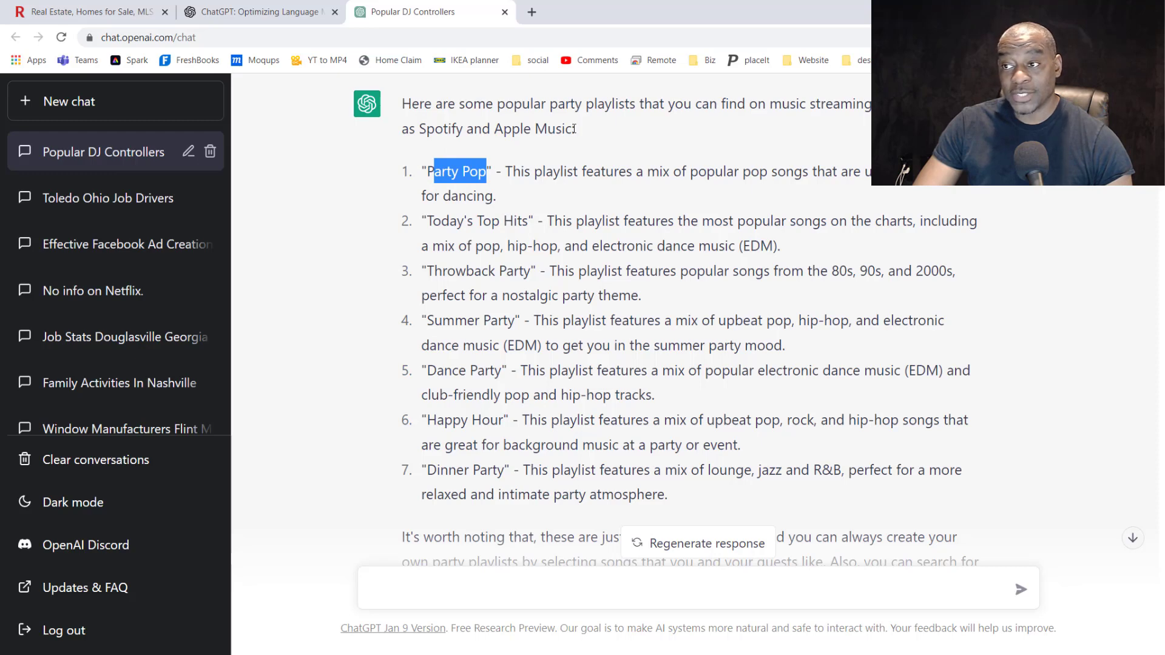
drag(573, 129, 495, 135)
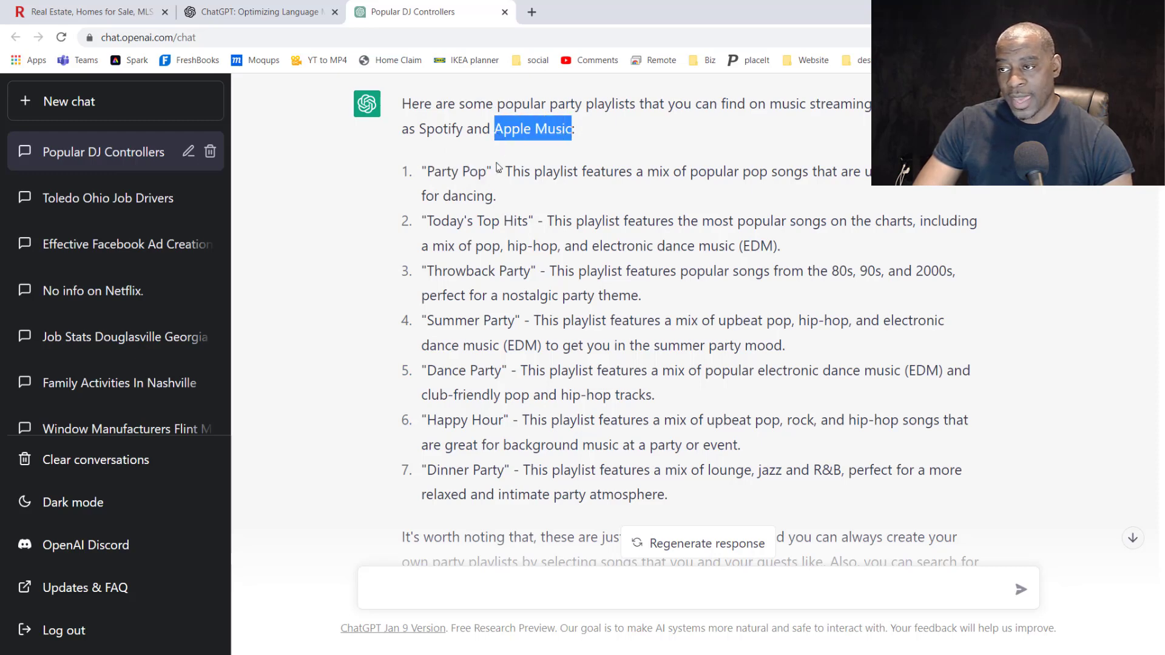
drag(488, 173, 430, 178)
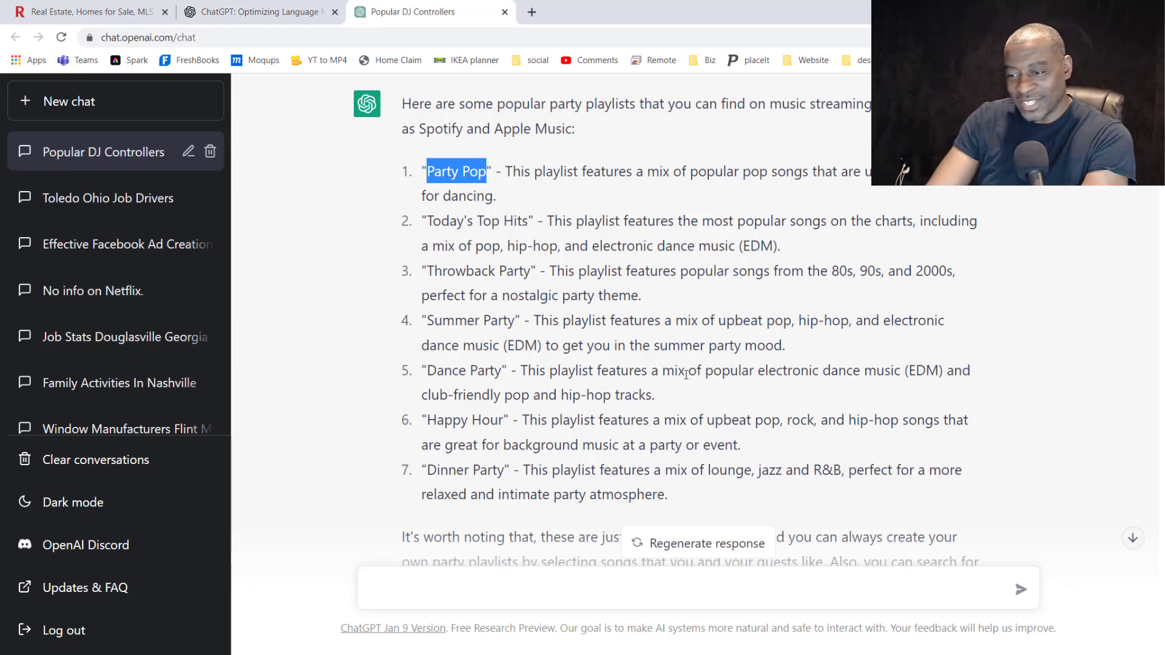
Examine the answer on which cities have the best parties, highlighting Las Vegas, Ibiza, New Orleans, Bangkok and Berlin
scroll(687, 370, down, 3)
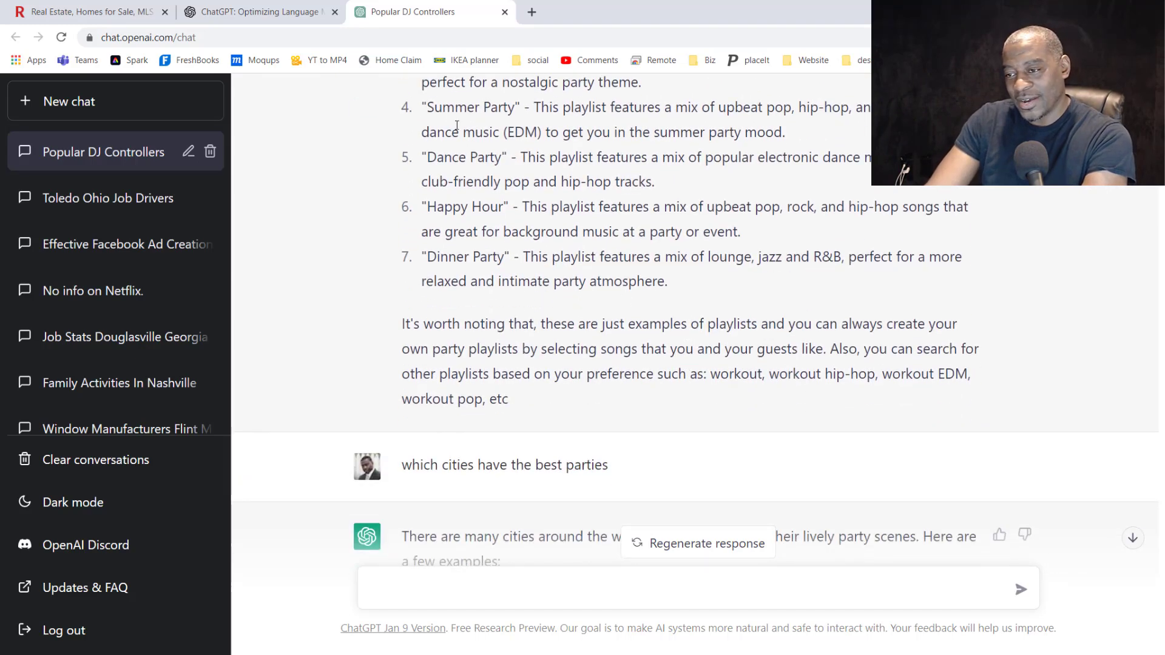
scroll(437, 257, down, 4)
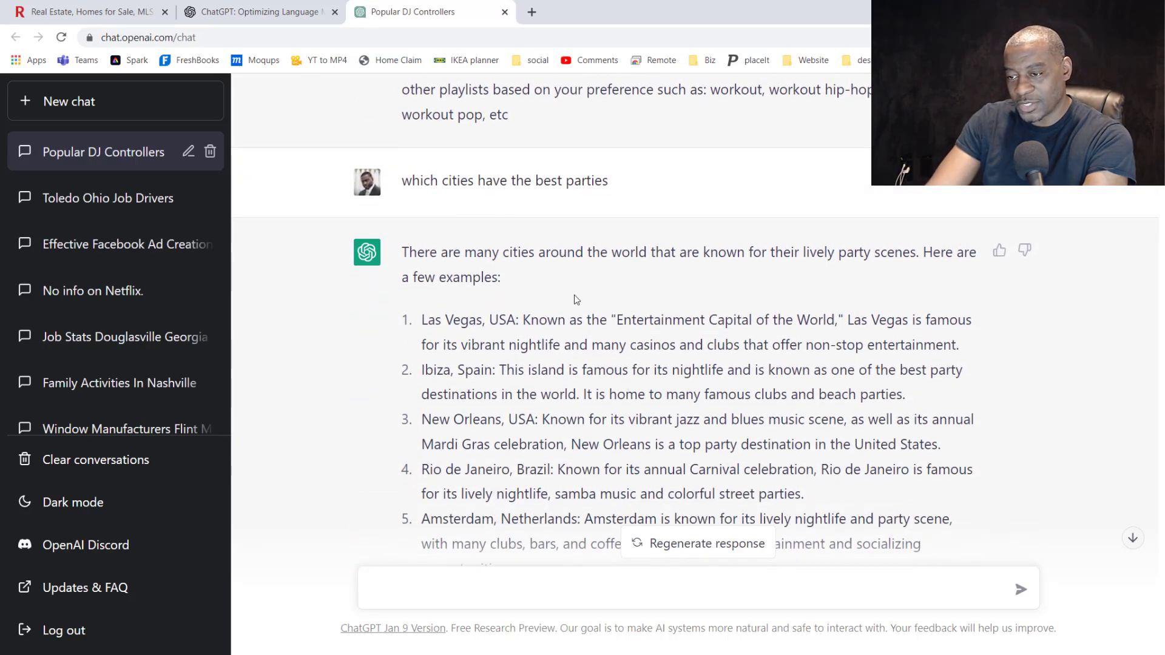
drag(602, 181, 424, 180)
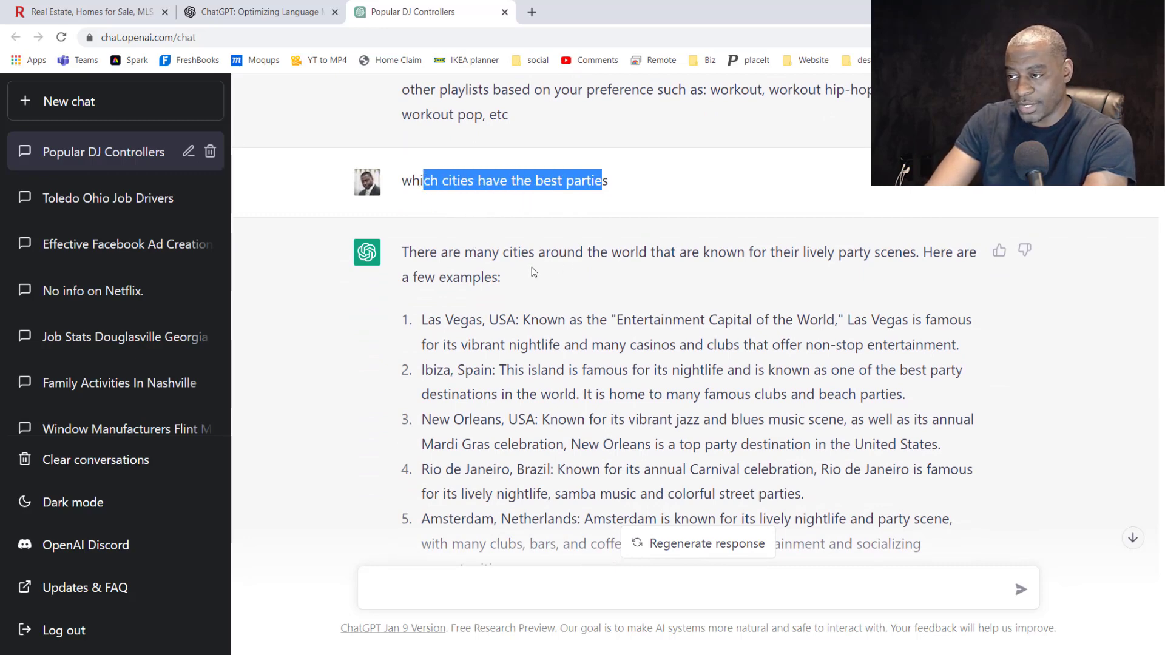
scroll(531, 267, down, 2)
drag(484, 180, 422, 180)
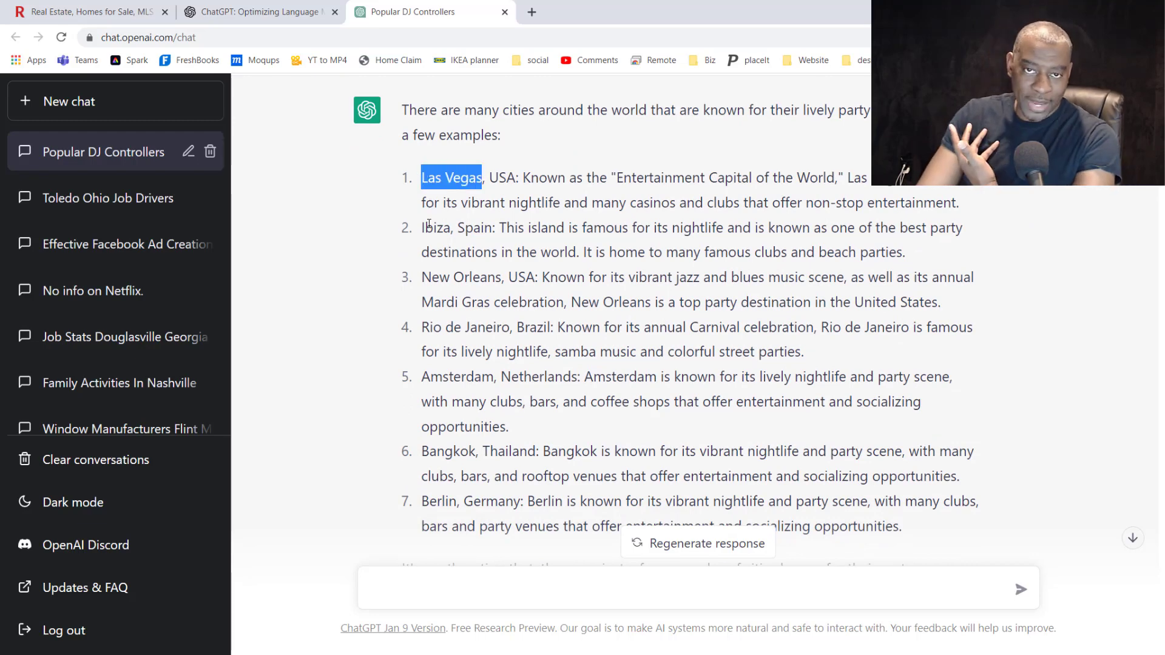
click(495, 234)
drag(495, 234, 422, 229)
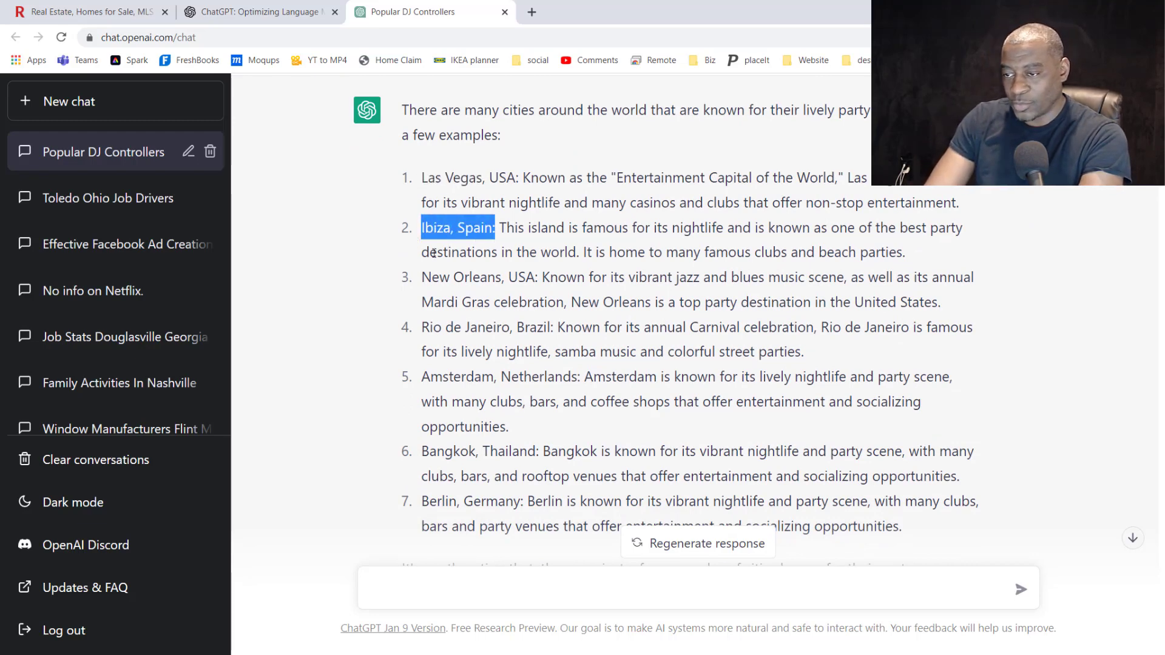
drag(488, 277, 429, 278)
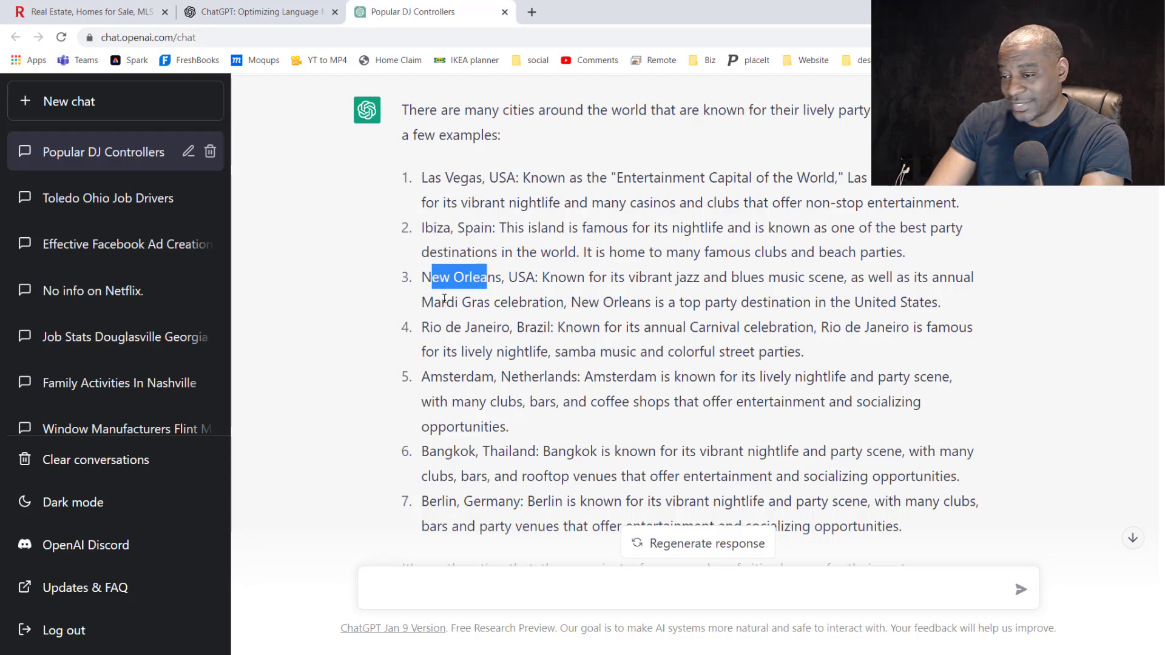
scroll(445, 298, down, 2)
drag(478, 307, 423, 310)
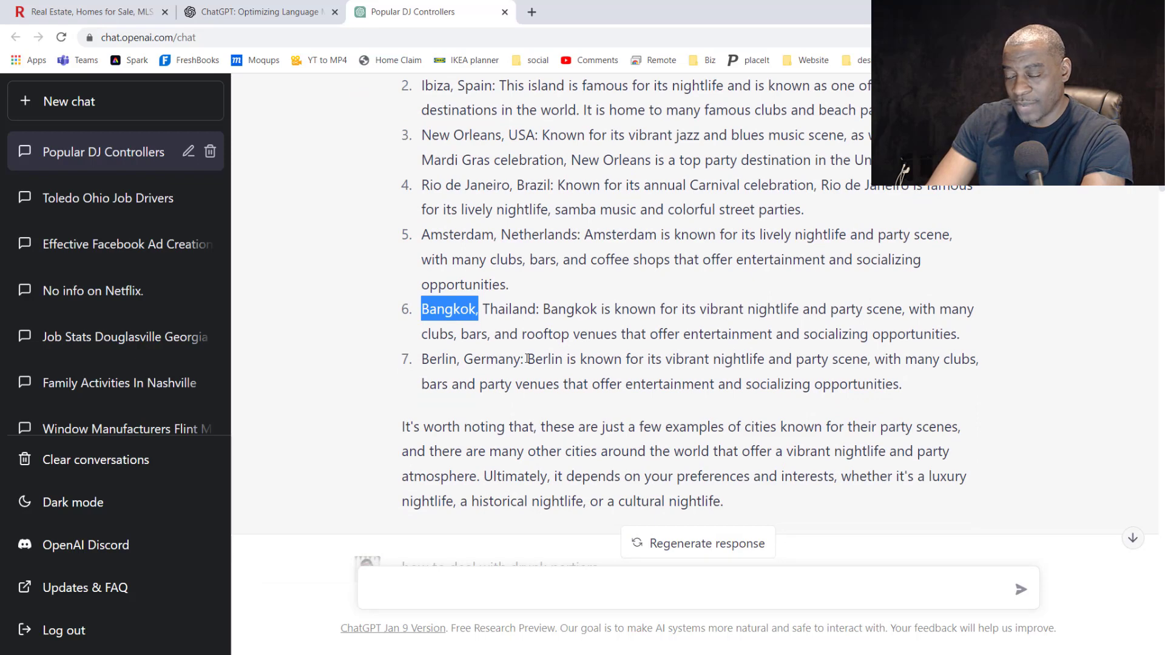
drag(528, 359, 426, 359)
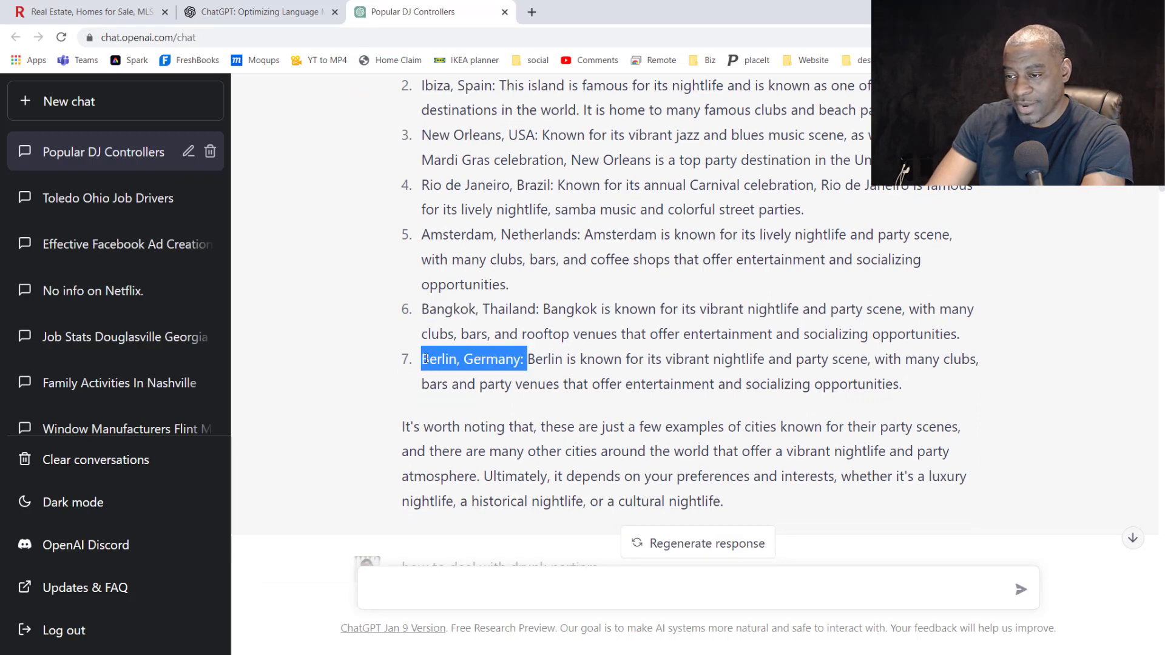
scroll(472, 351, down, 2)
scroll(472, 351, up, 6)
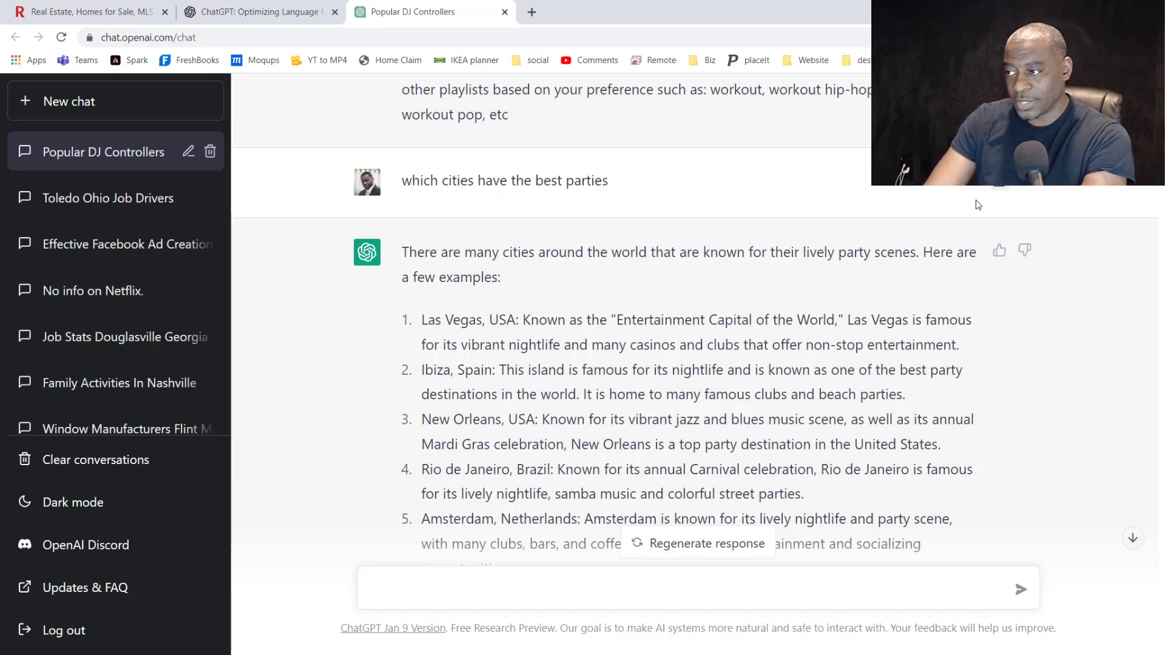
scroll(505, 305, down, 3)
drag(422, 430, 527, 430)
Review the answer about dealing with drunk partiers and highlight its question, "how to deal with drunk partiers"
scroll(505, 305, down, 5)
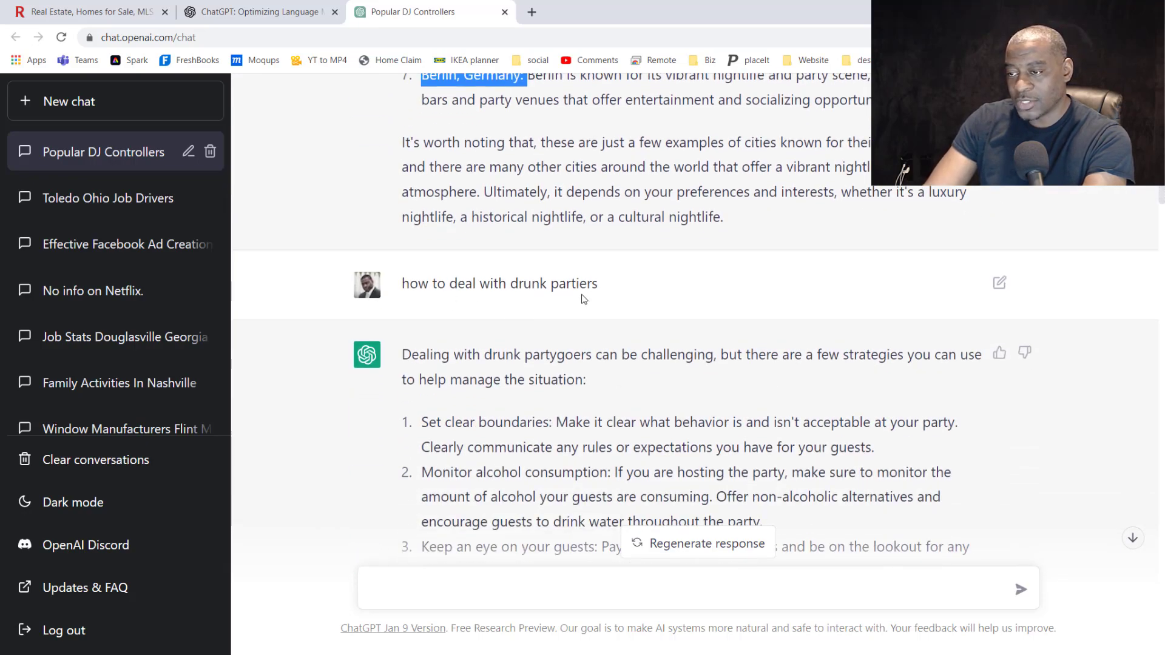
drag(599, 285, 406, 290)
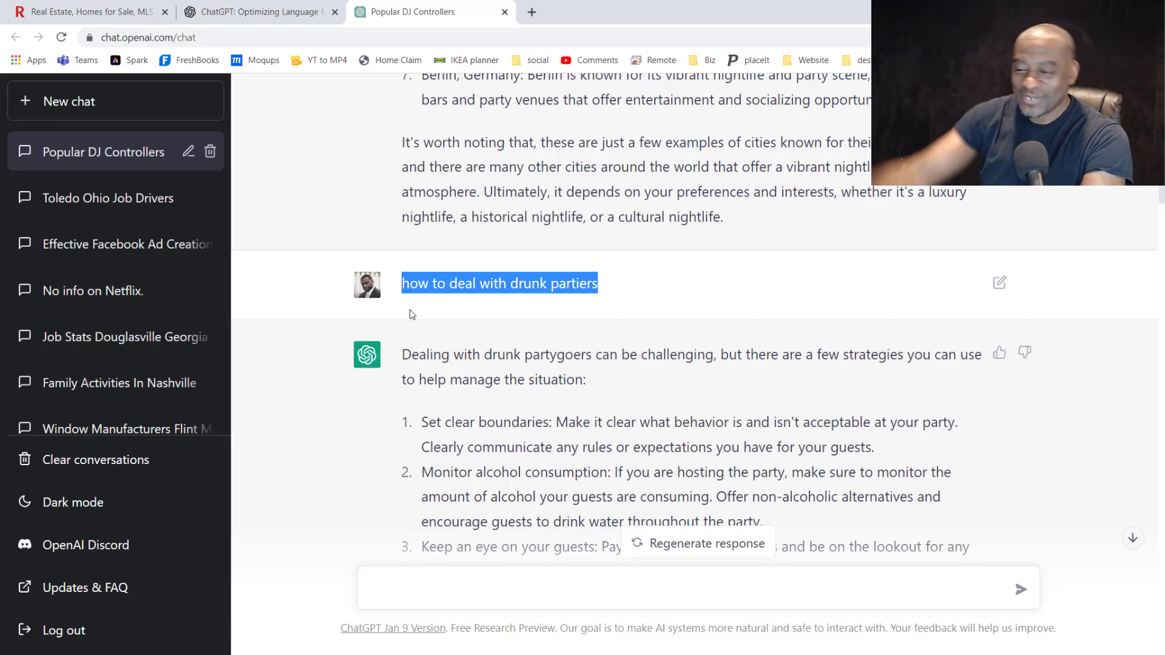
scroll(549, 397, down, 1)
scroll(549, 398, down, 3)
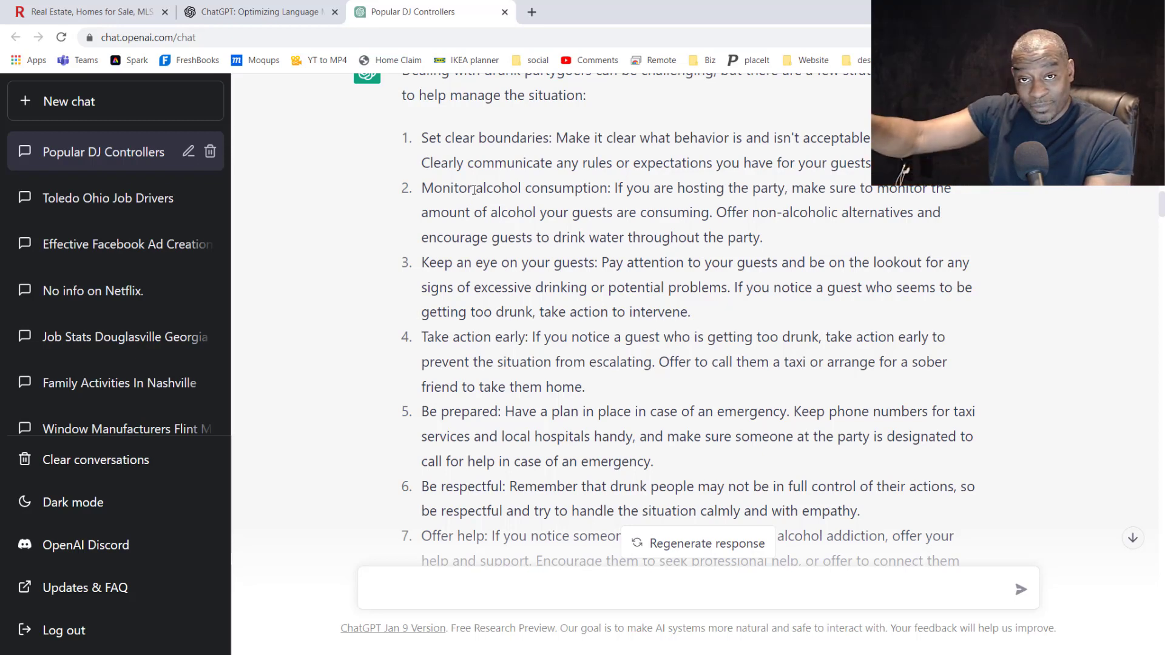
scroll(474, 190, up, 3)
triple_click(516, 167)
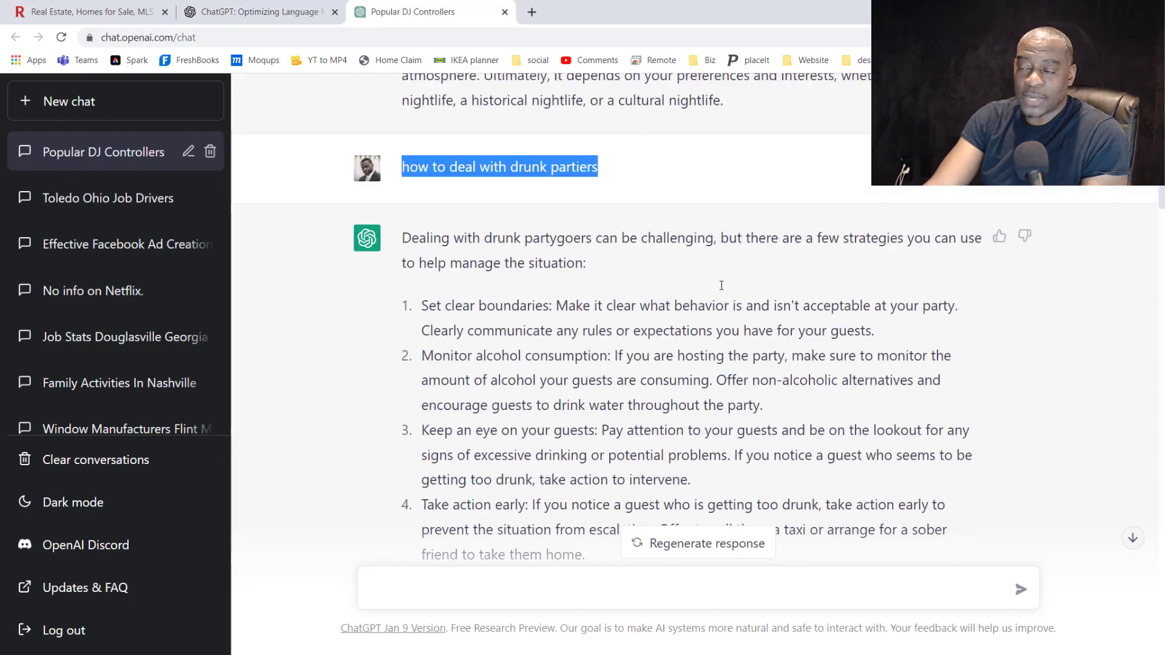
scroll(543, 182, up, 1)
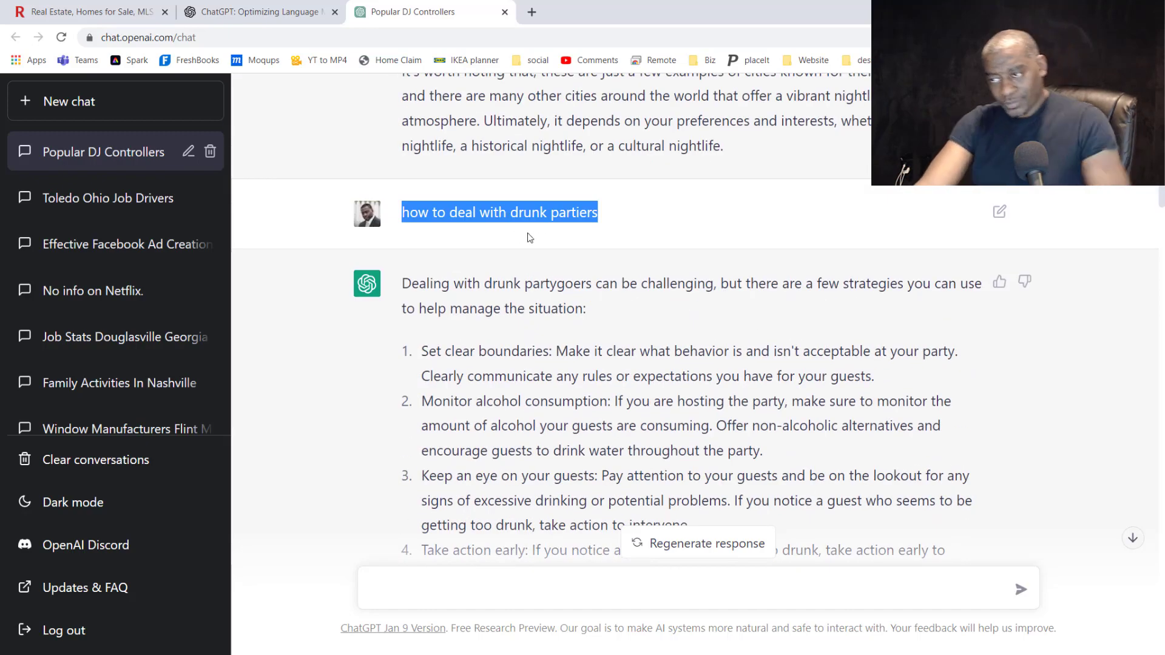
scroll(567, 243, up, 2)
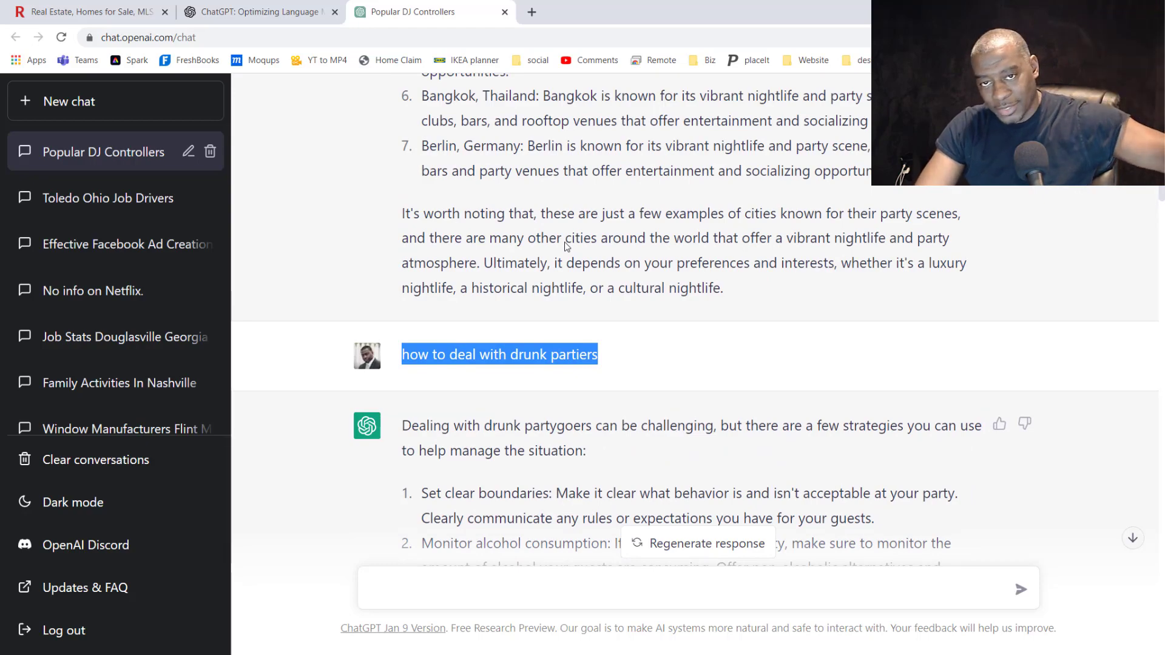
Look through the answers on events where DJs are mostly used, difficult clients and difficult co-workers
scroll(565, 245, down, 10)
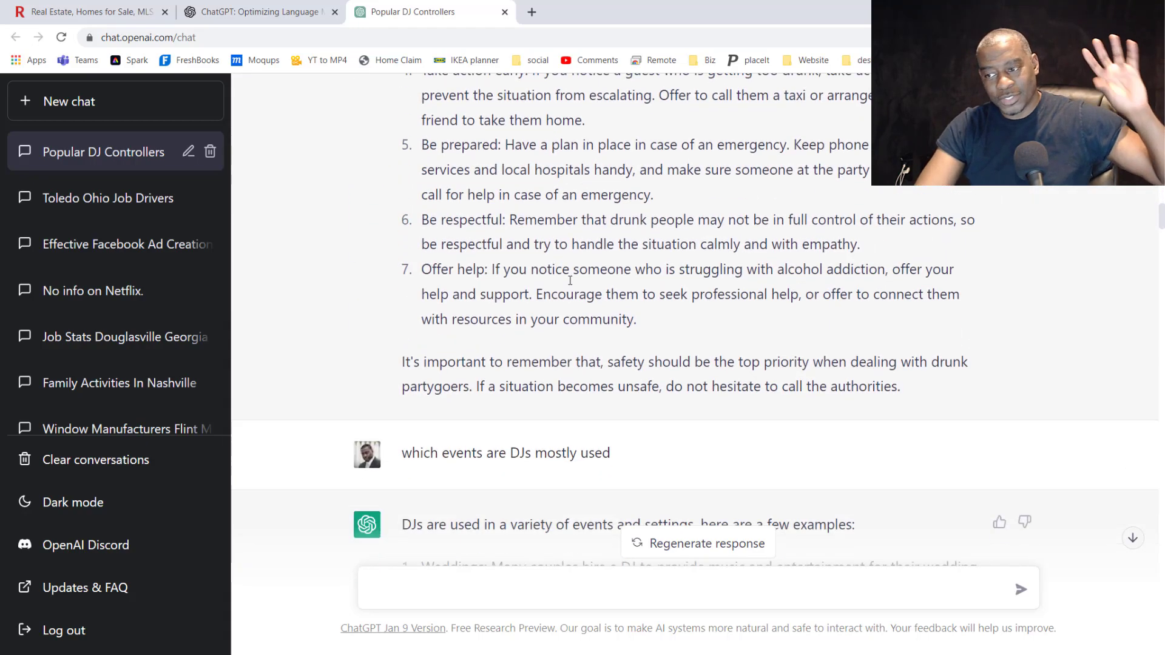
scroll(574, 280, down, 3)
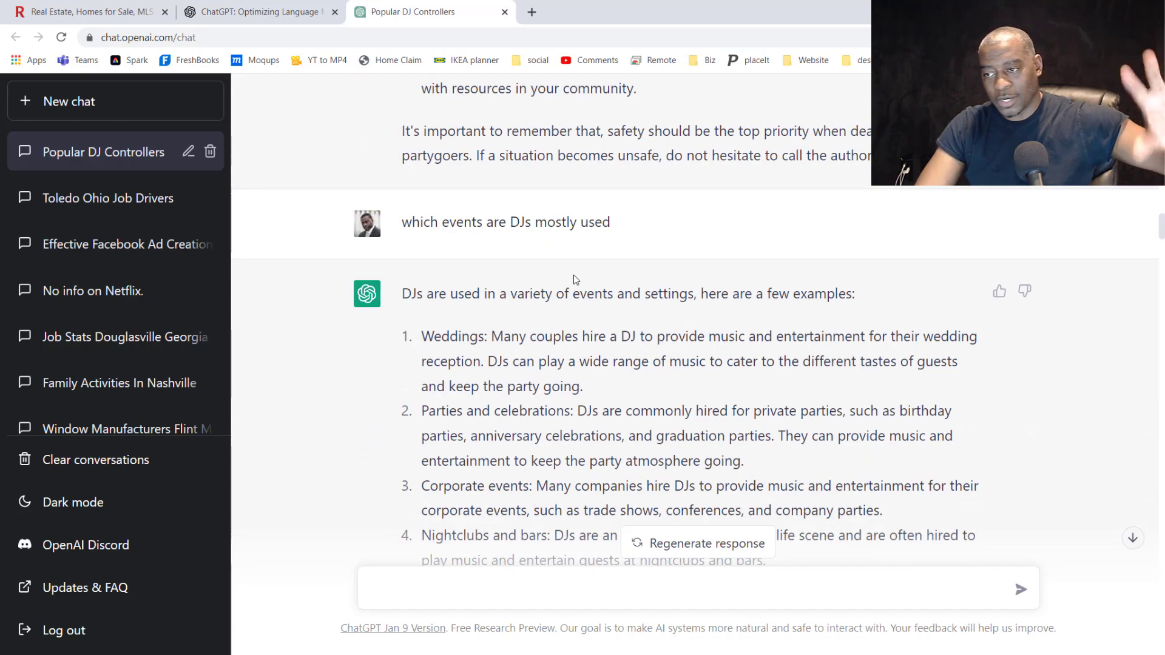
scroll(573, 278, down, 10)
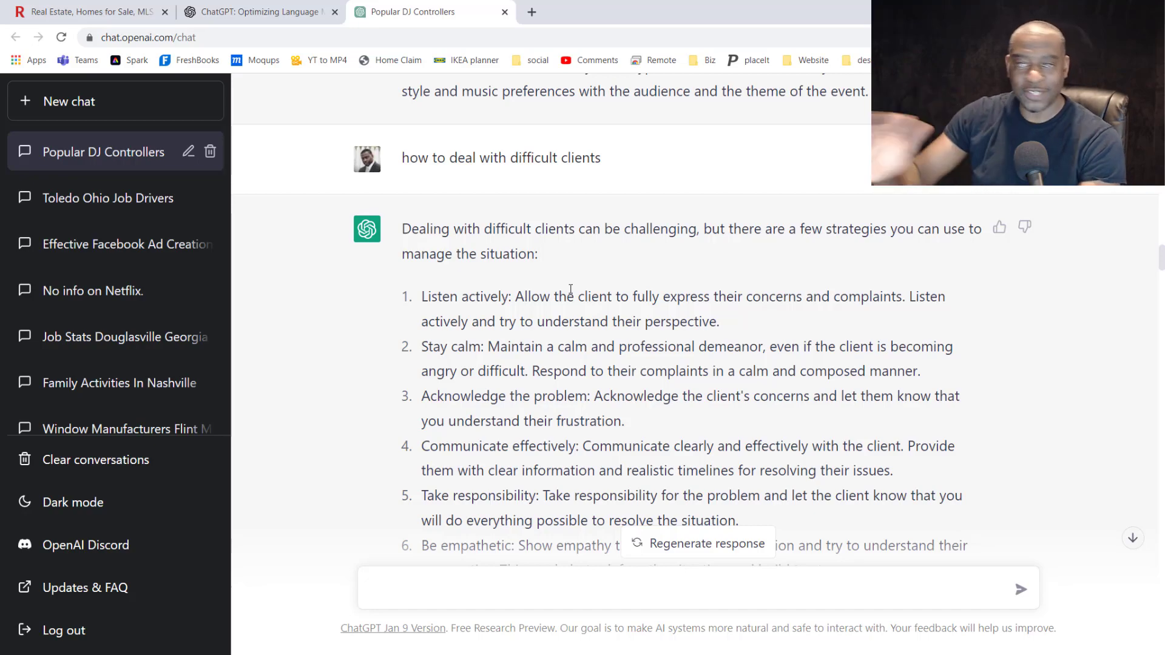
scroll(728, 309, down, 8)
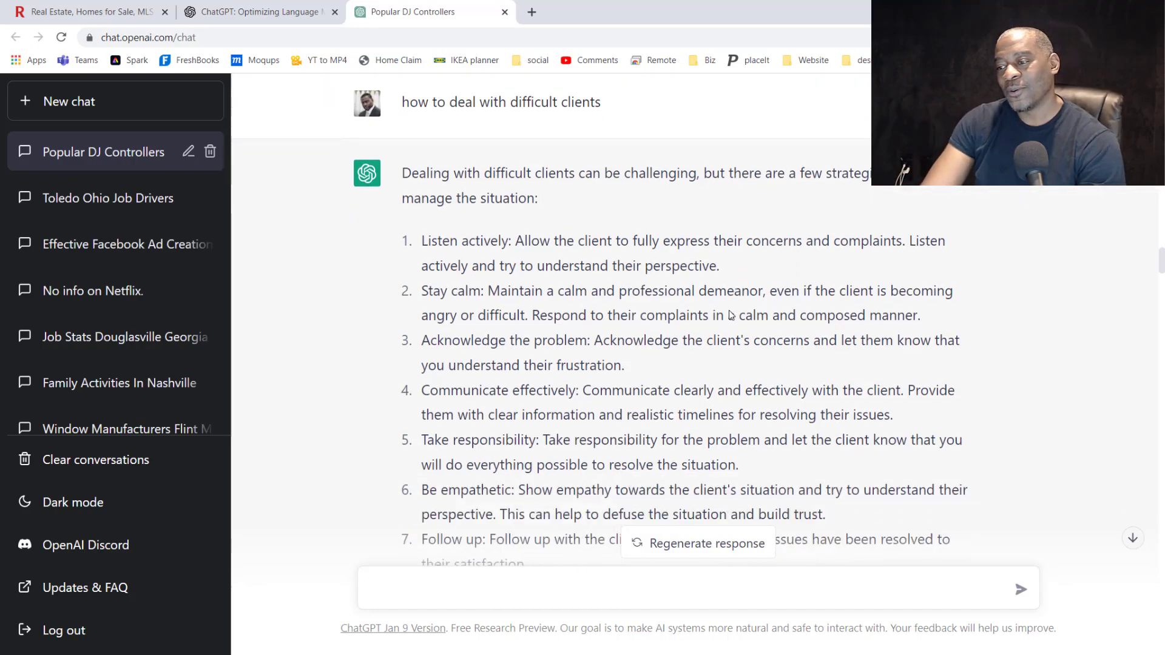
scroll(733, 313, down, 6)
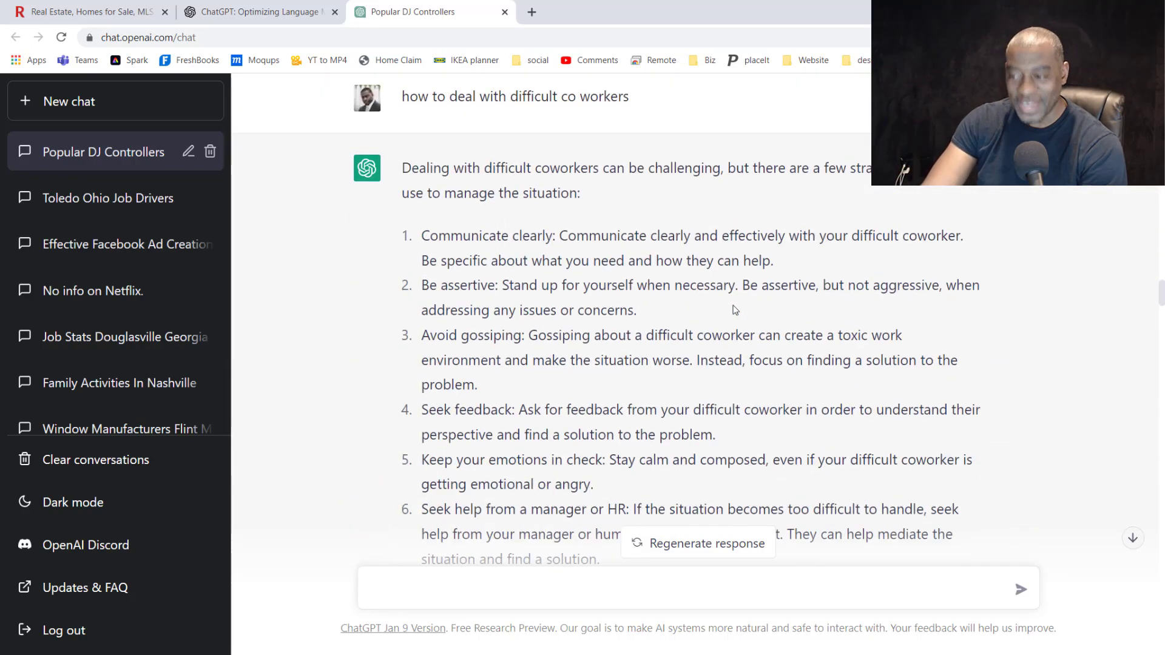
Look through the answers on difficult co-workers, best speakers, best subwoofers and the best light kit for DJs
scroll(740, 287, down, 2)
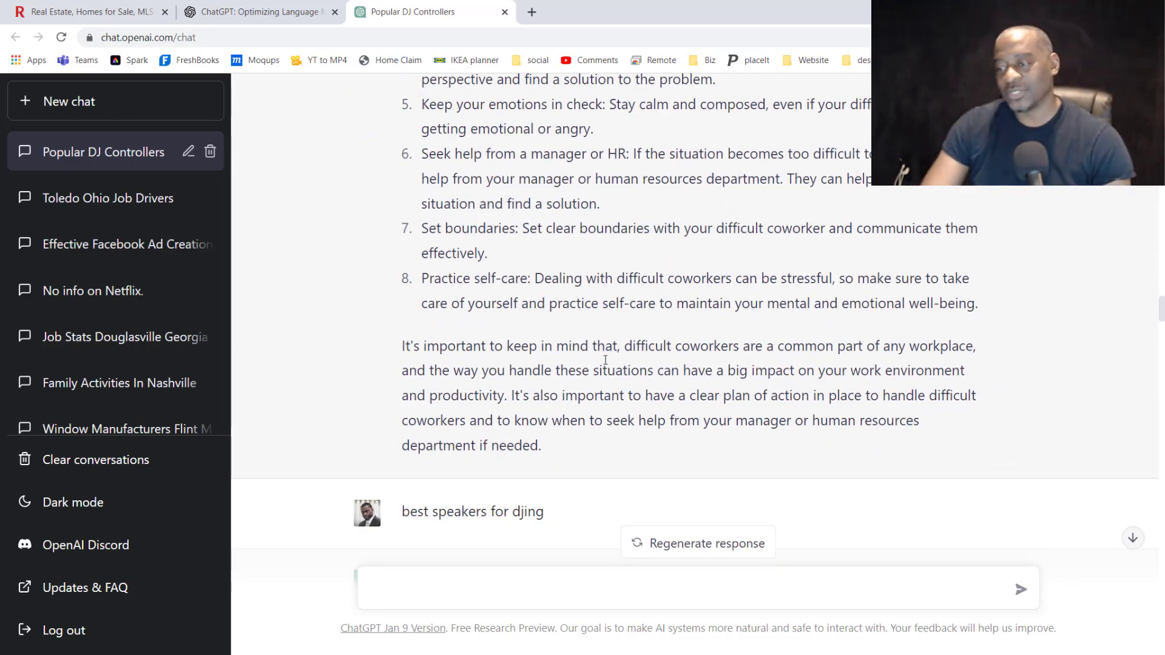
scroll(606, 360, down, 8)
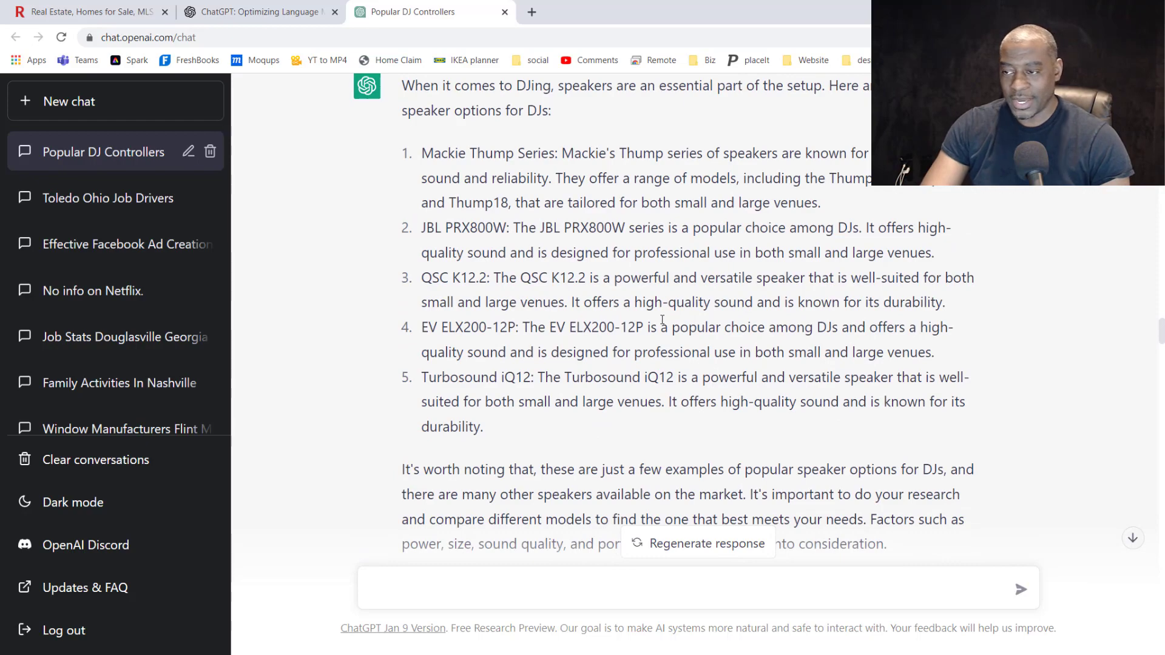
scroll(662, 319, down, 6)
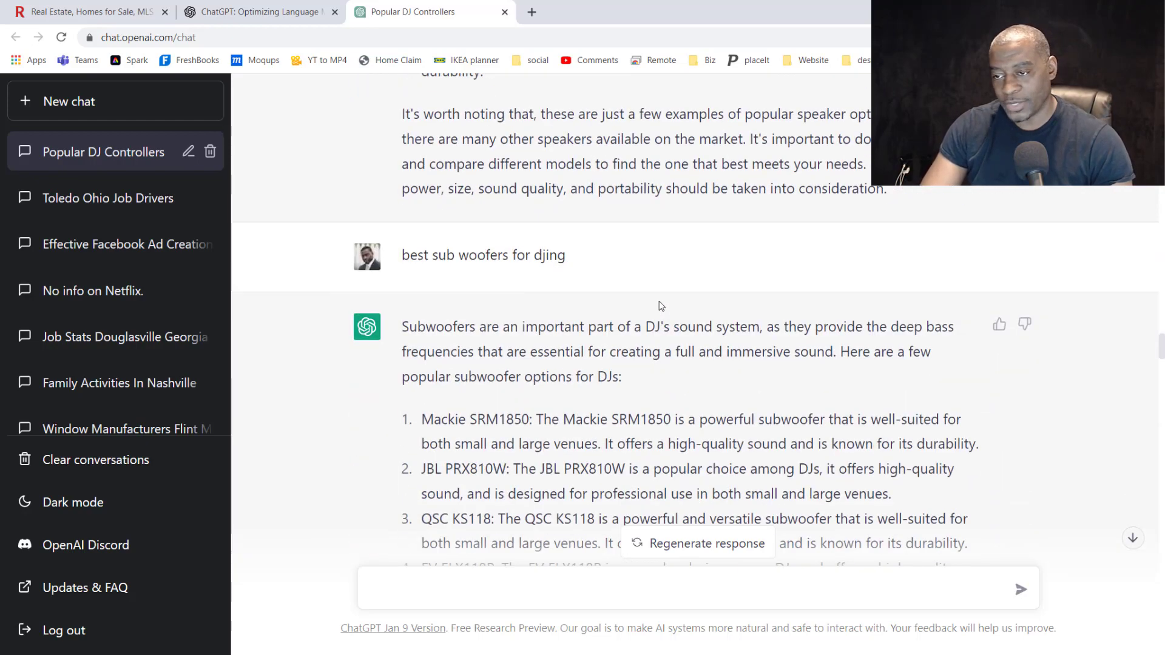
scroll(662, 306, down, 12)
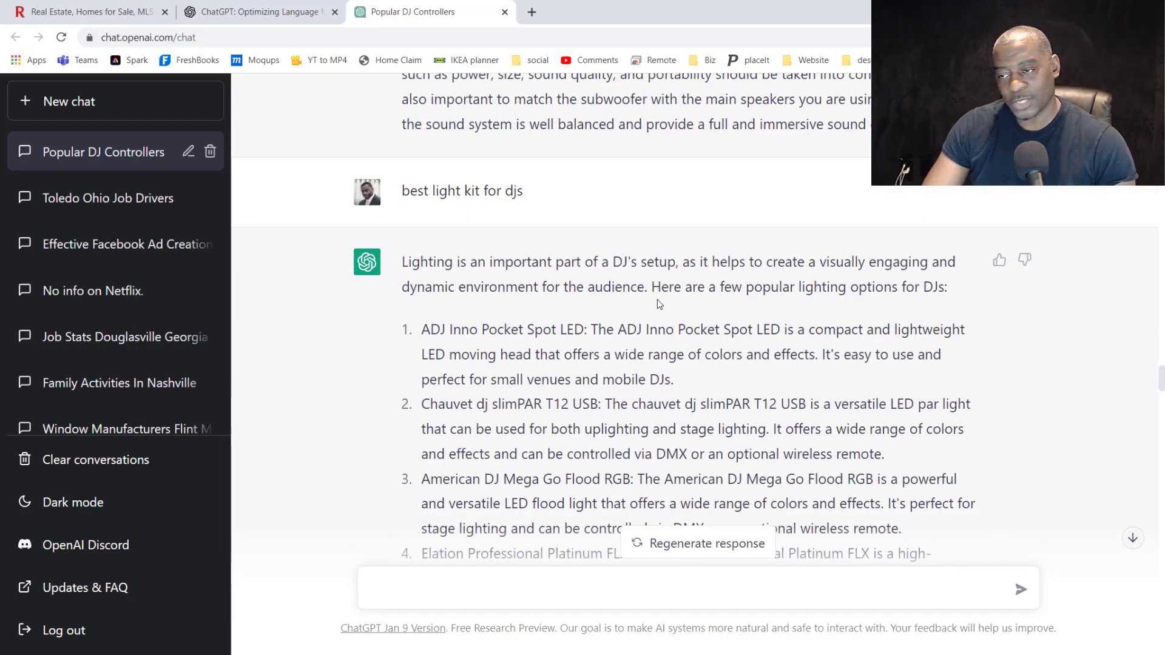
scroll(657, 300, down, 2)
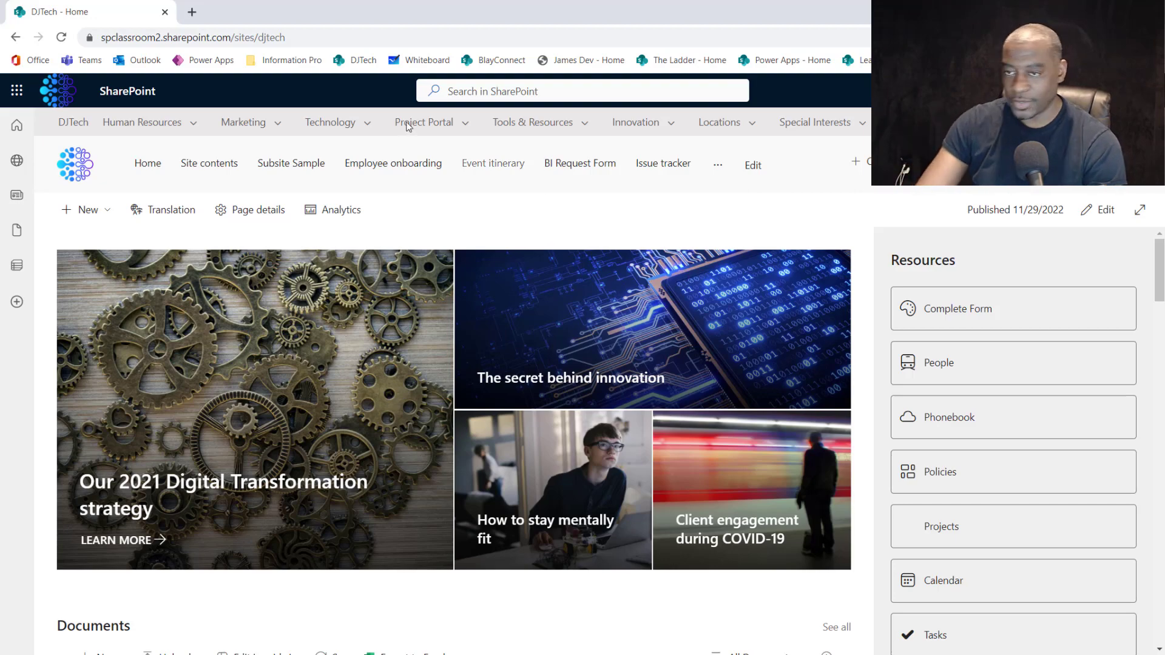
Switch to the DJTech SharePoint site and look over the Human Resources and Marketing menus of the hub navigation
click(188, 127)
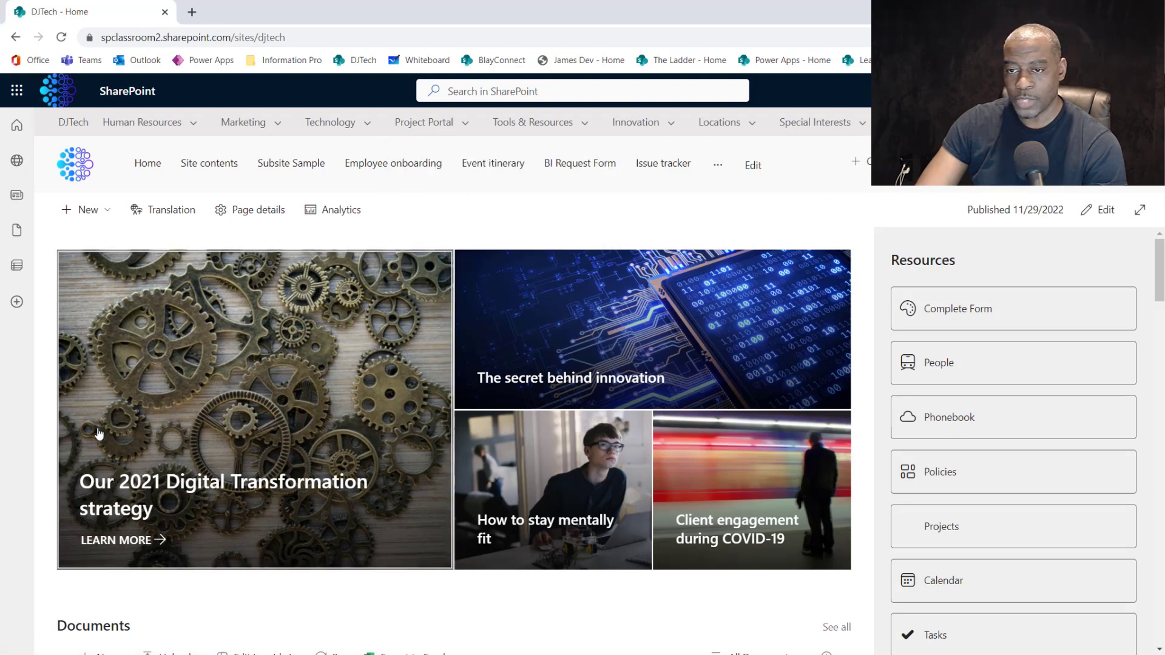
mouse_move(242, 122)
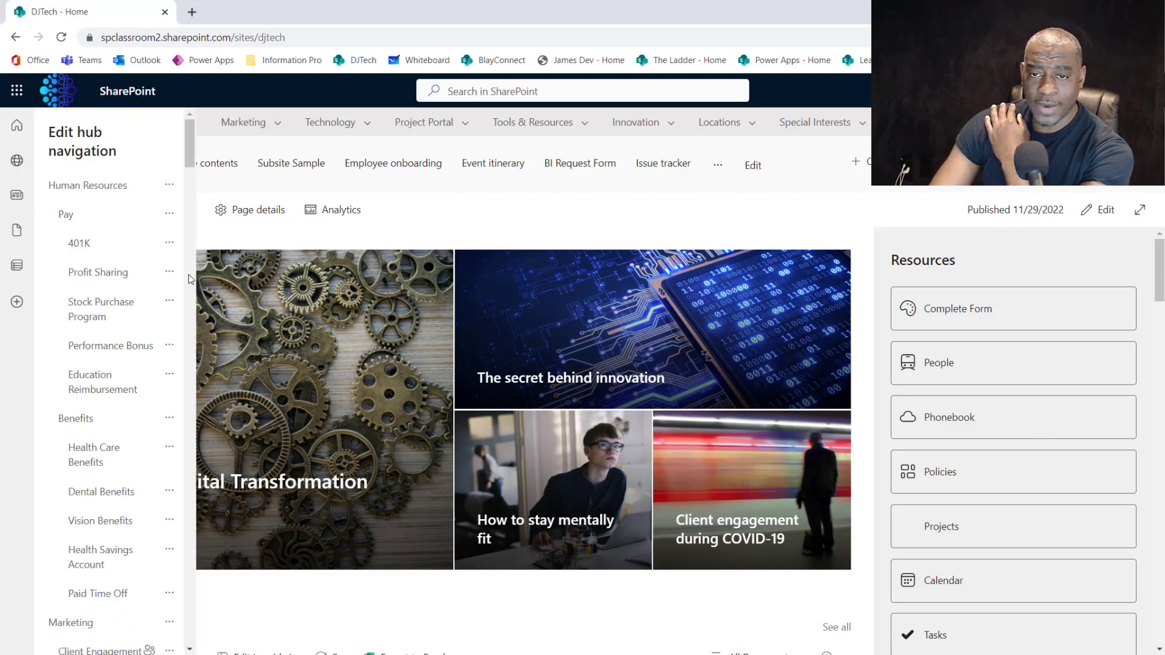
Add a label named "DJ Portal" after My Space in the hub navigation and move it directly above Innovation
scroll(100, 242, down, 10)
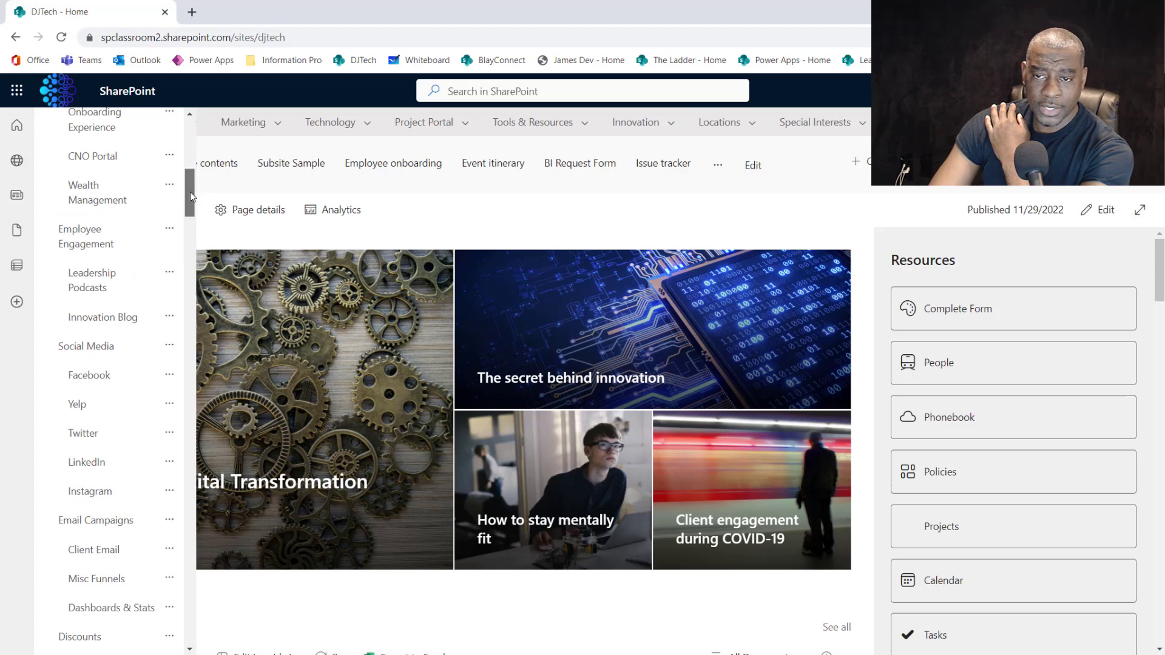
drag(191, 192, 170, 596)
scroll(169, 595, down, 5)
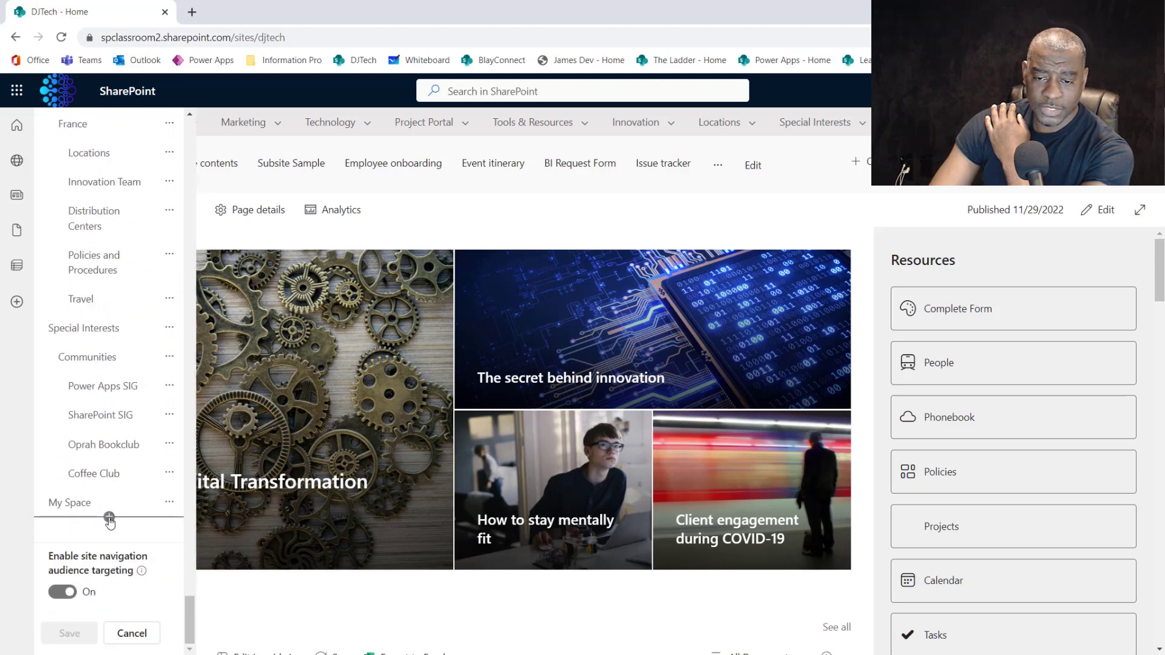
click(109, 517)
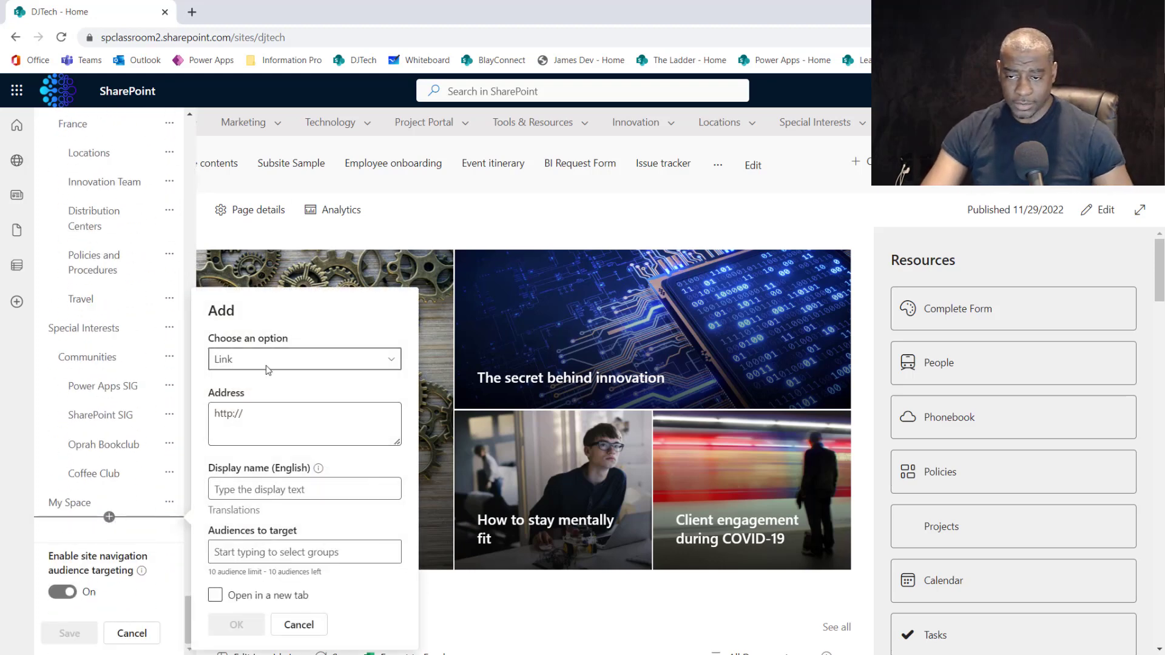
click(254, 362)
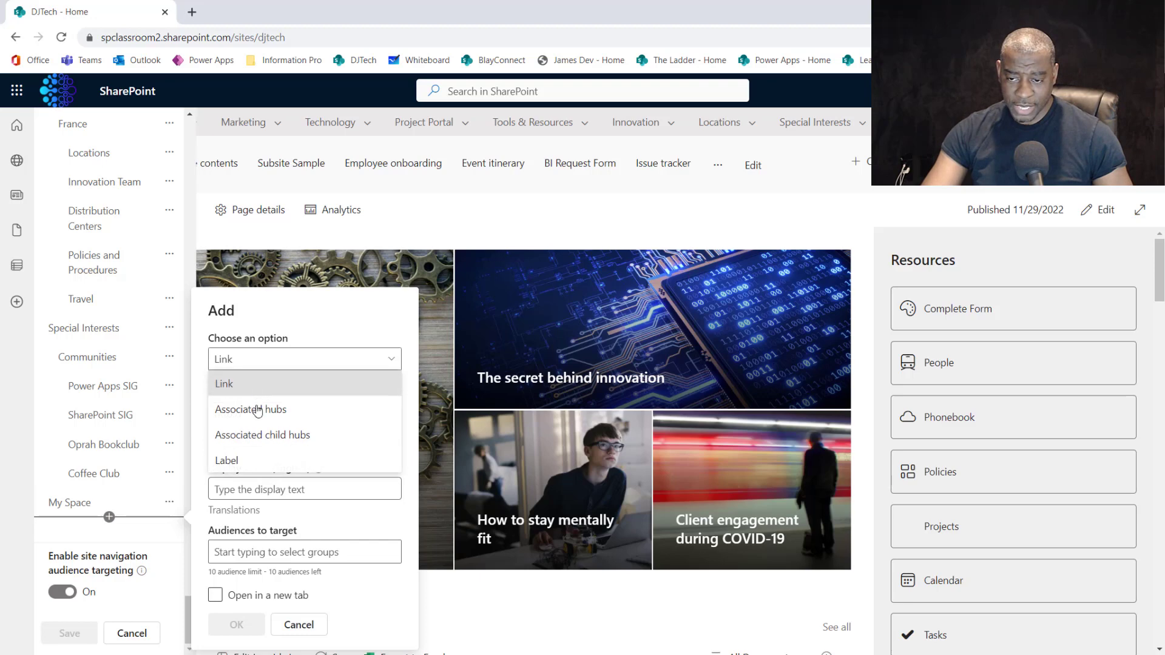
click(248, 465)
click(247, 487)
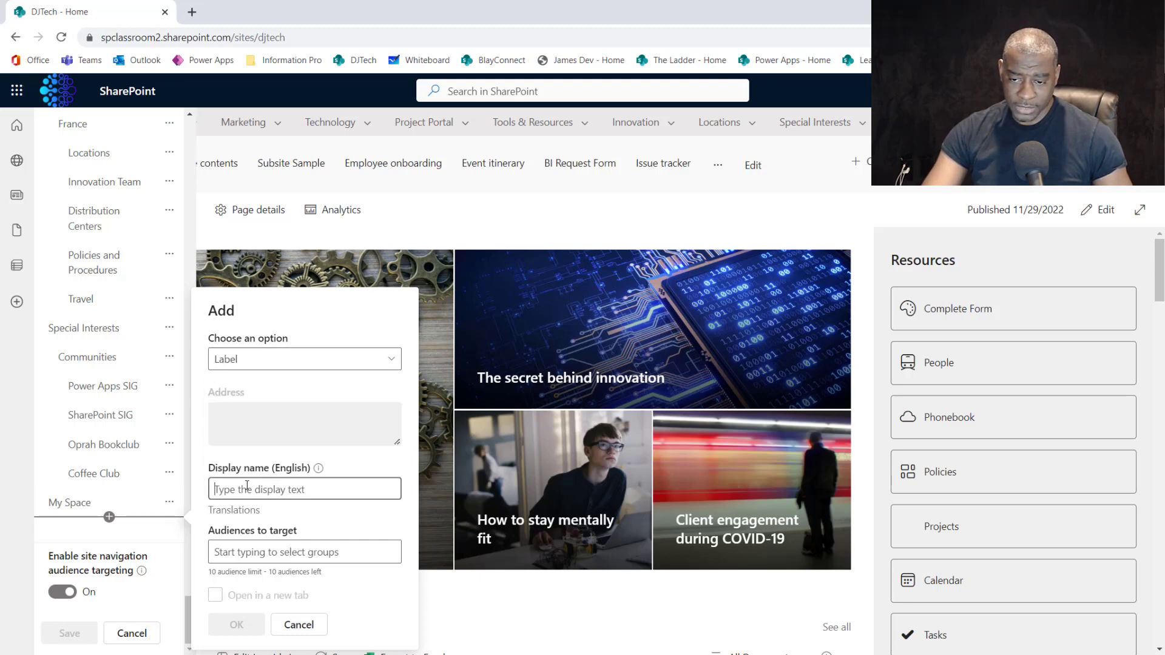
text(DFJ )
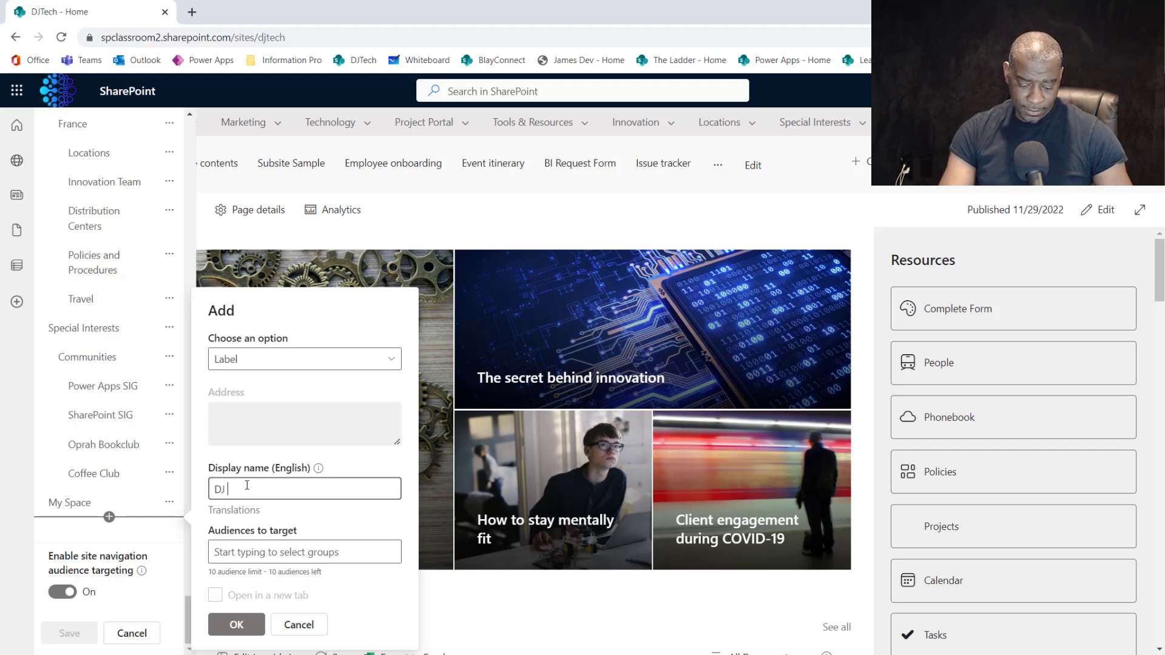
text(Portal)
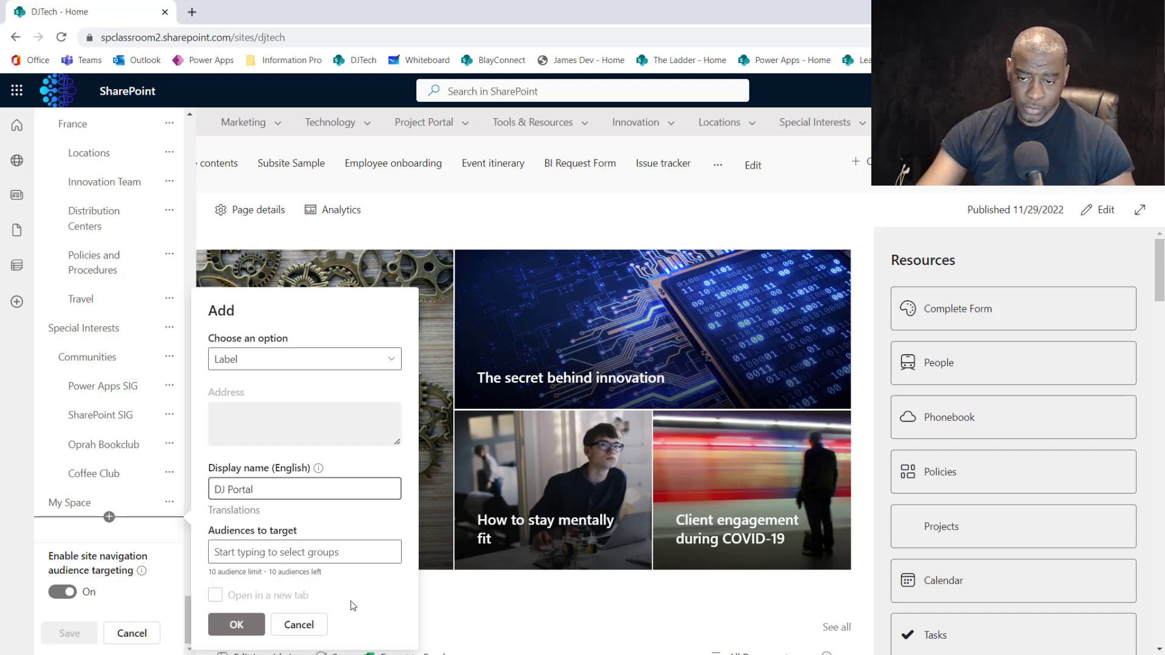
click(241, 624)
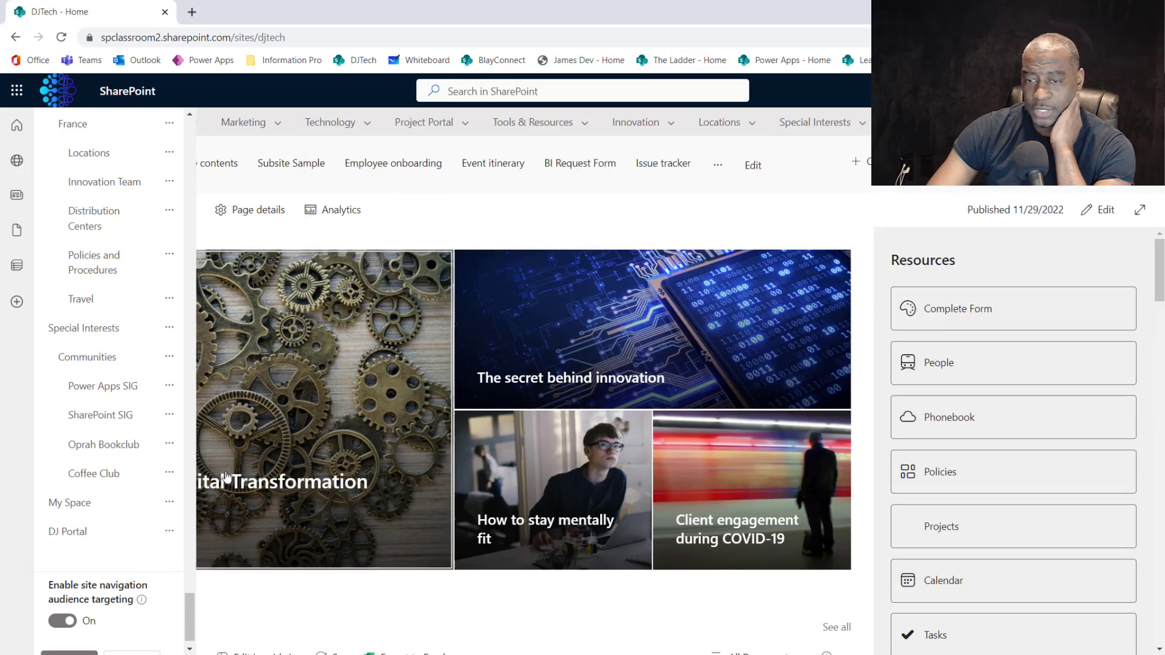
drag(69, 525, 85, 474)
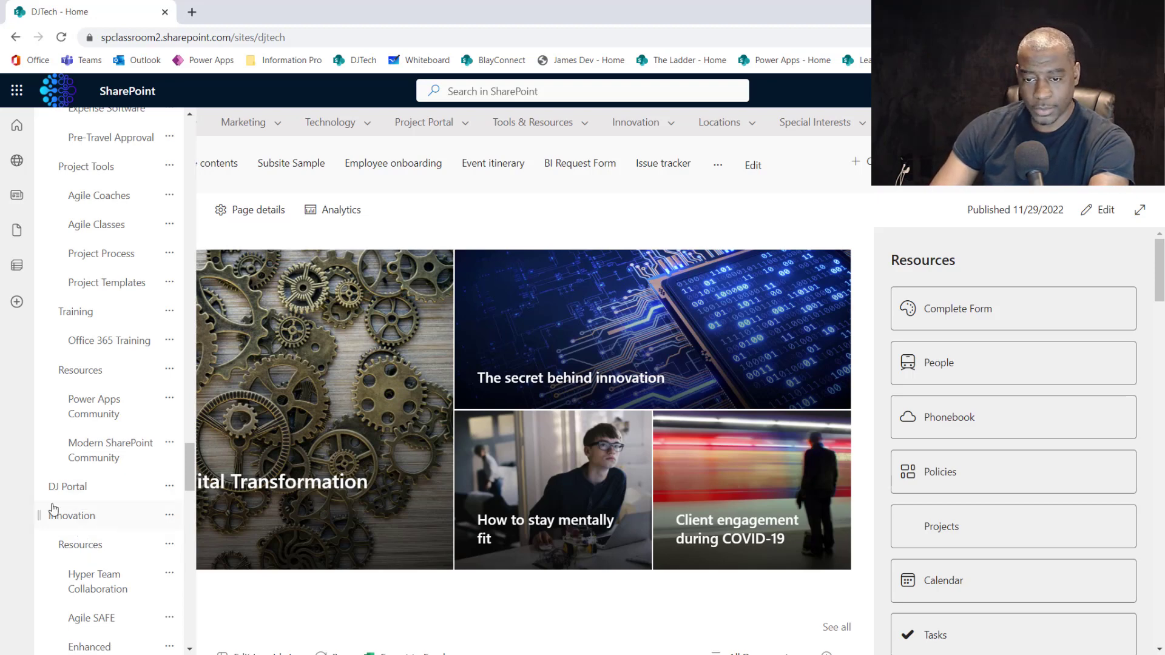
Add a label named "Clients Engagement" directly below DJ Portal in the hub navigation
click(109, 501)
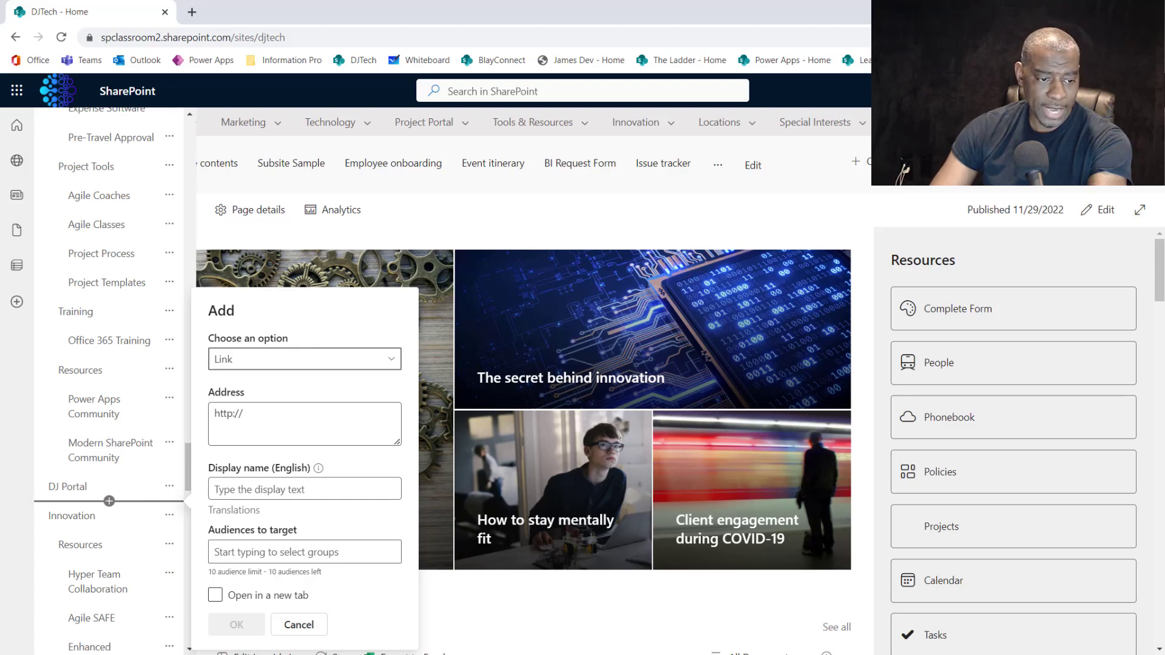
click(256, 364)
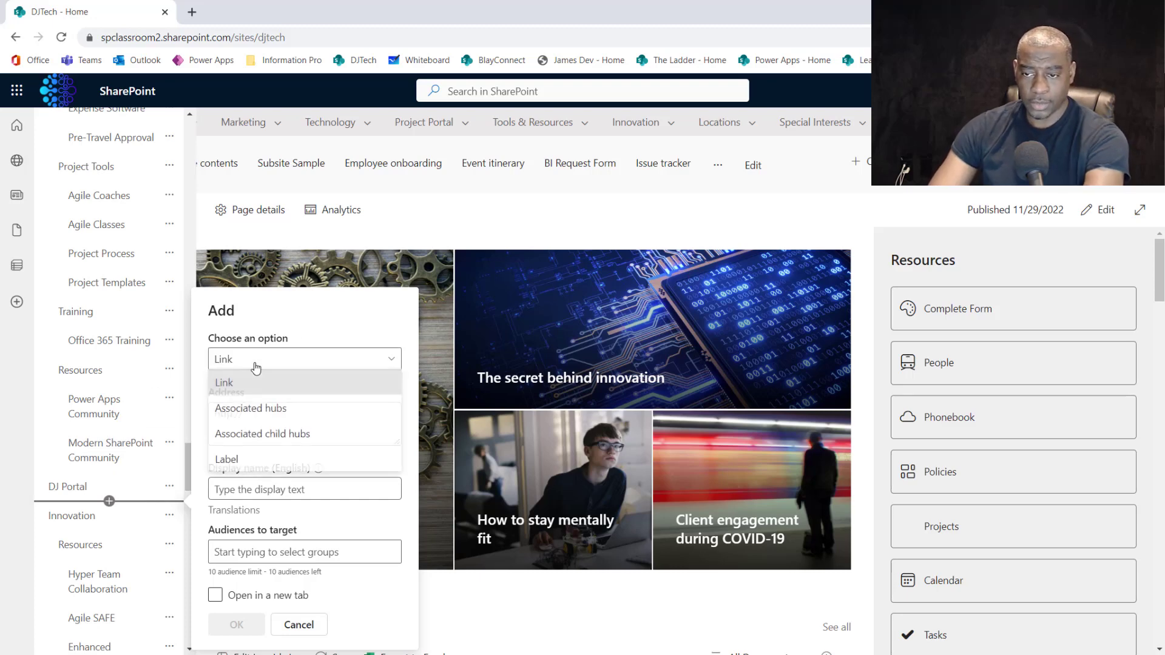
click(261, 459)
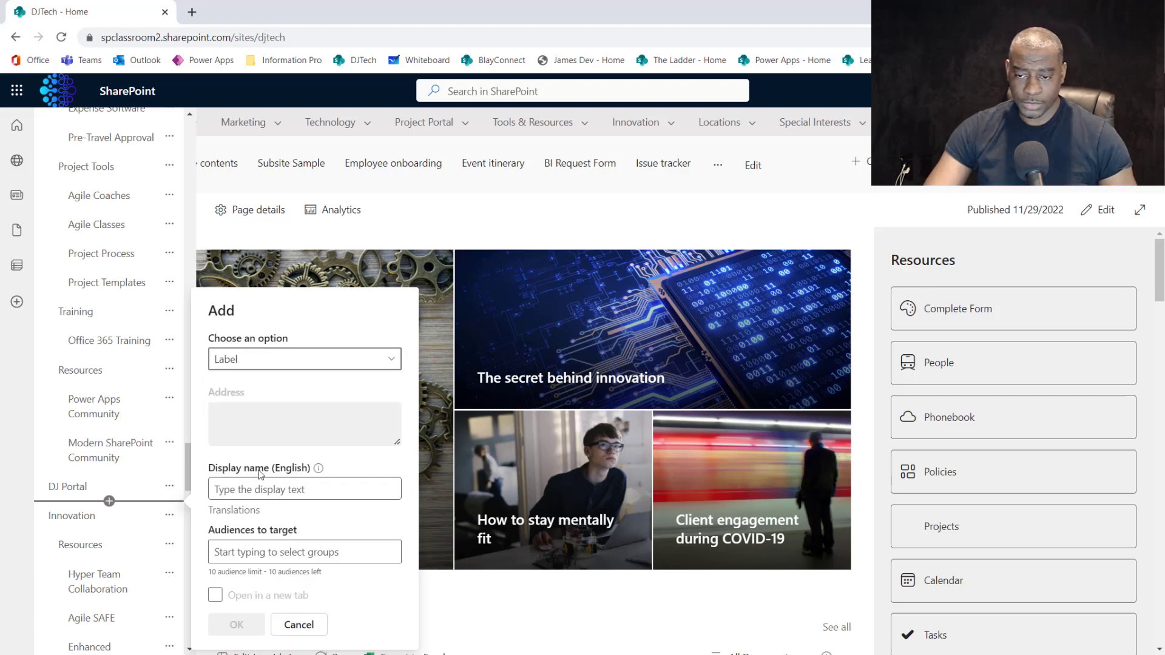
click(262, 554)
click(251, 488)
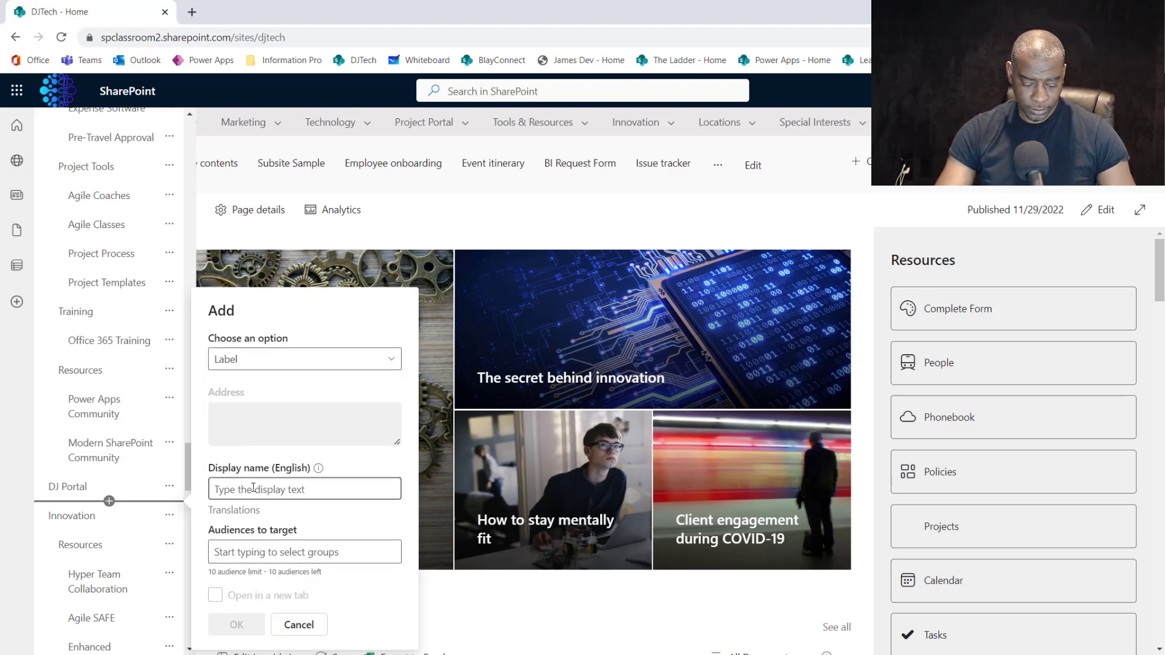
text(Clients Eng)
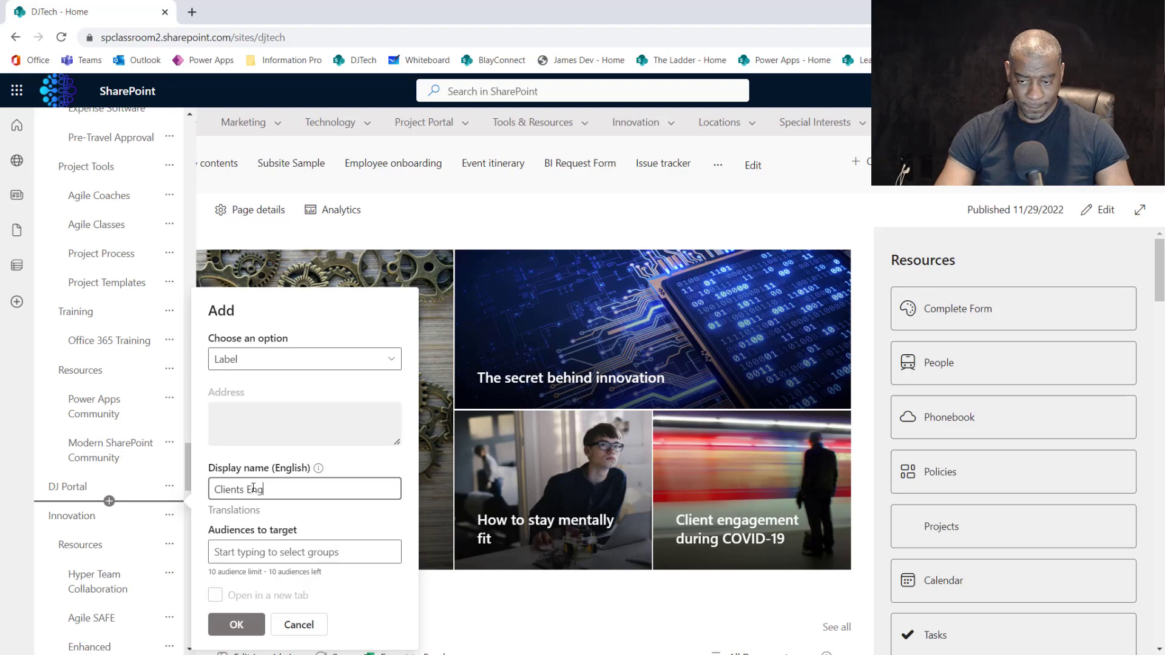
text(agement)
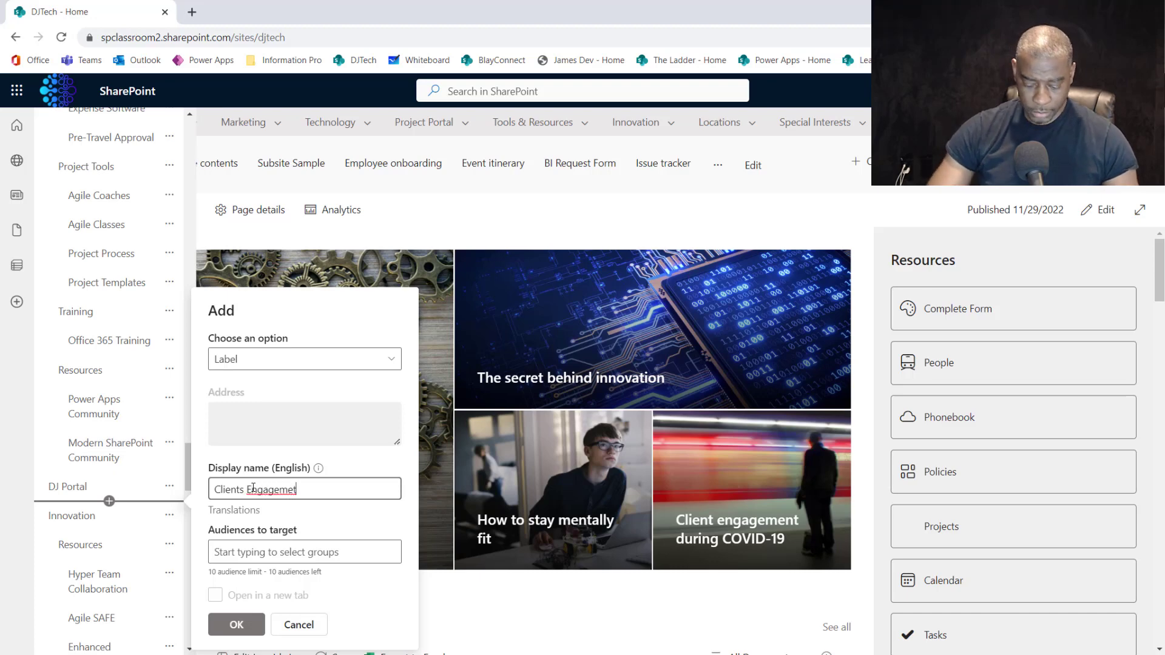
click(238, 624)
Add a label named "Markets" directly below Clients Engagement in the hub navigation
click(110, 529)
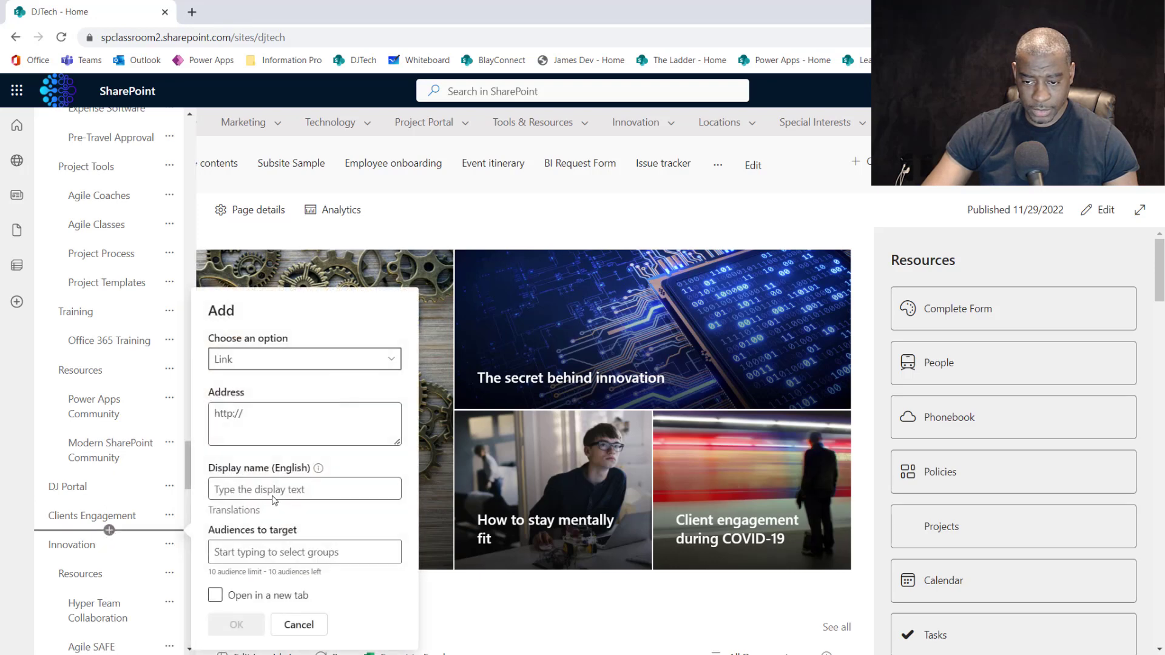
click(256, 359)
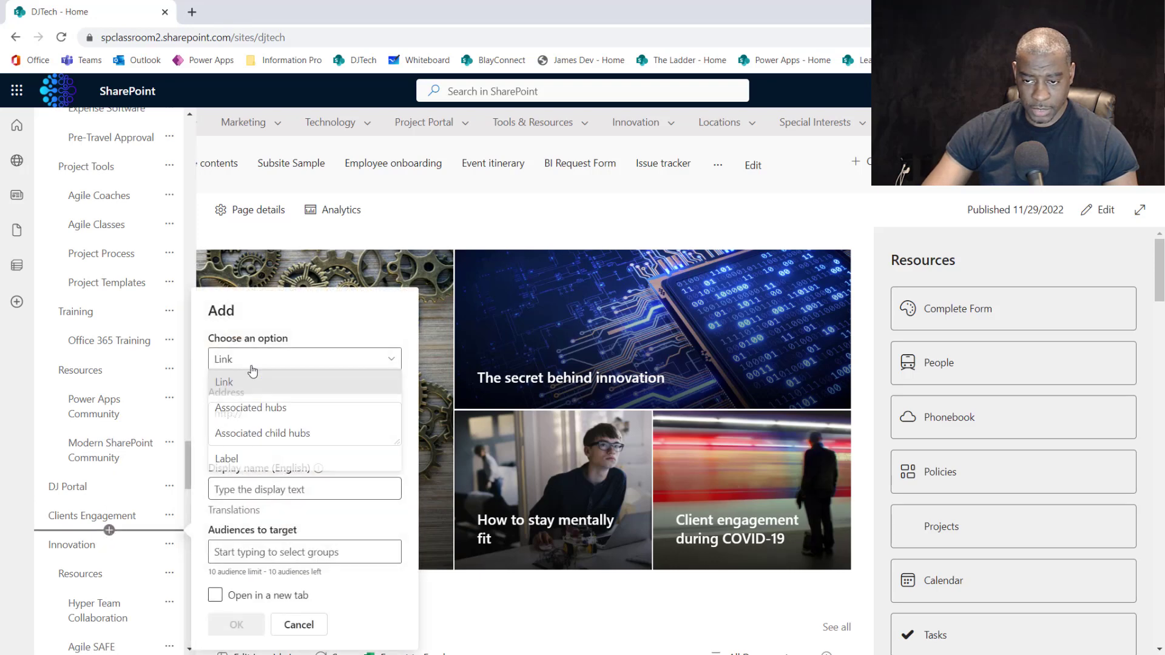
click(247, 459)
click(247, 489)
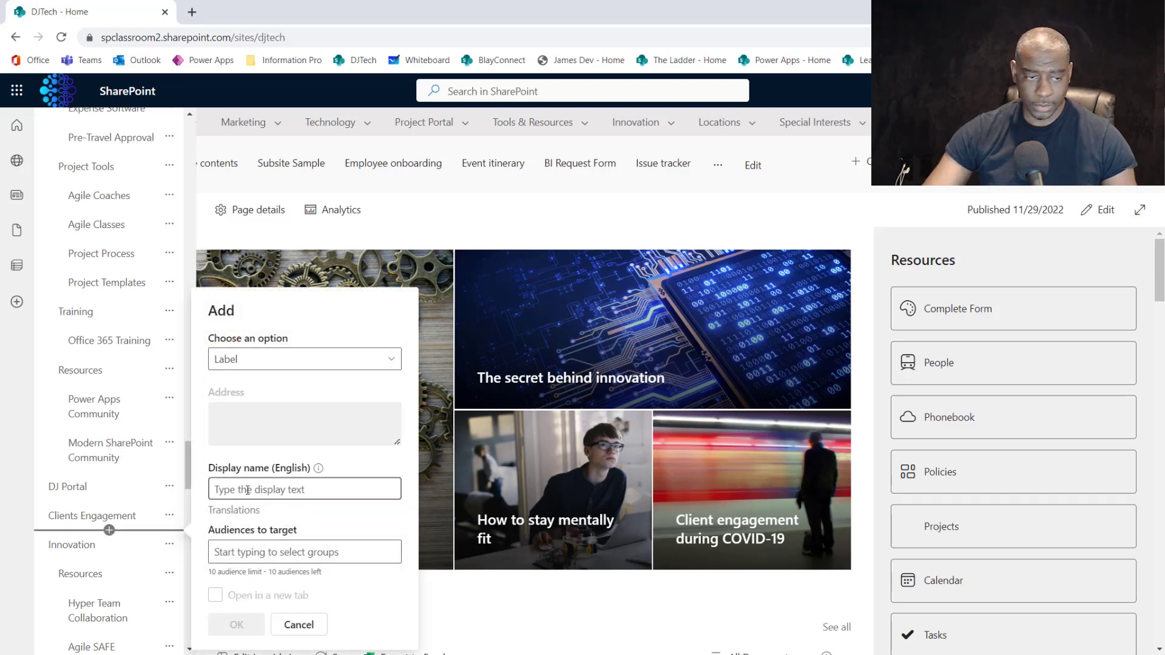
text(Market)
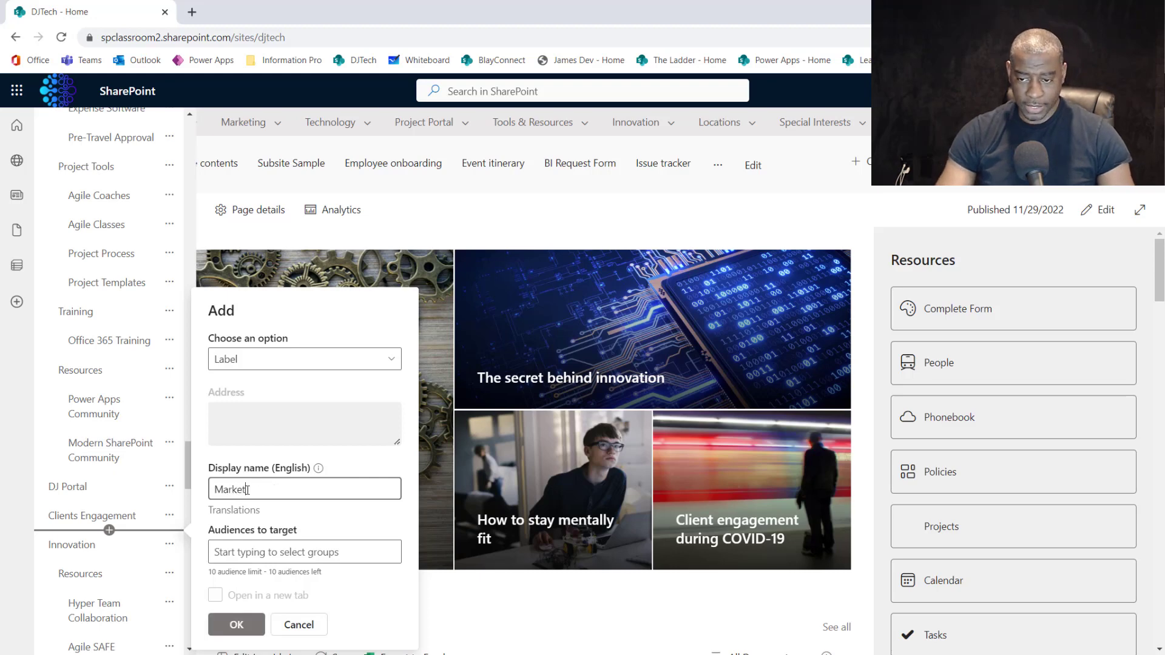
text(s)
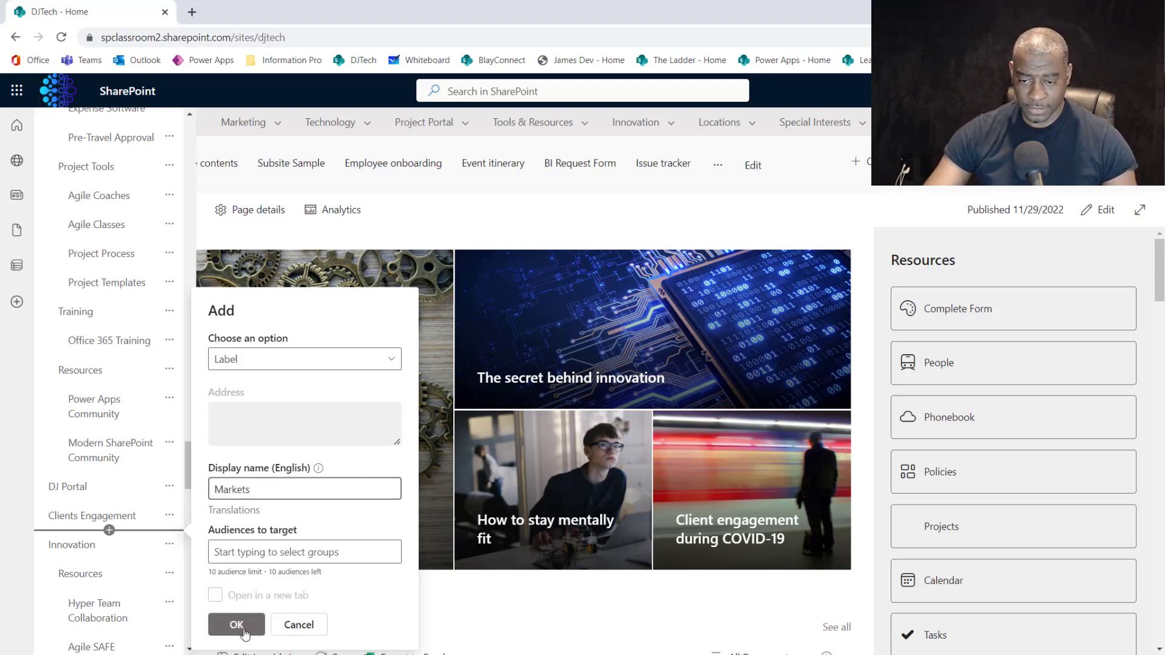
click(236, 624)
Make Clients Engagement and Markets sub-items of DJ Portal
scroll(167, 573, down, 2)
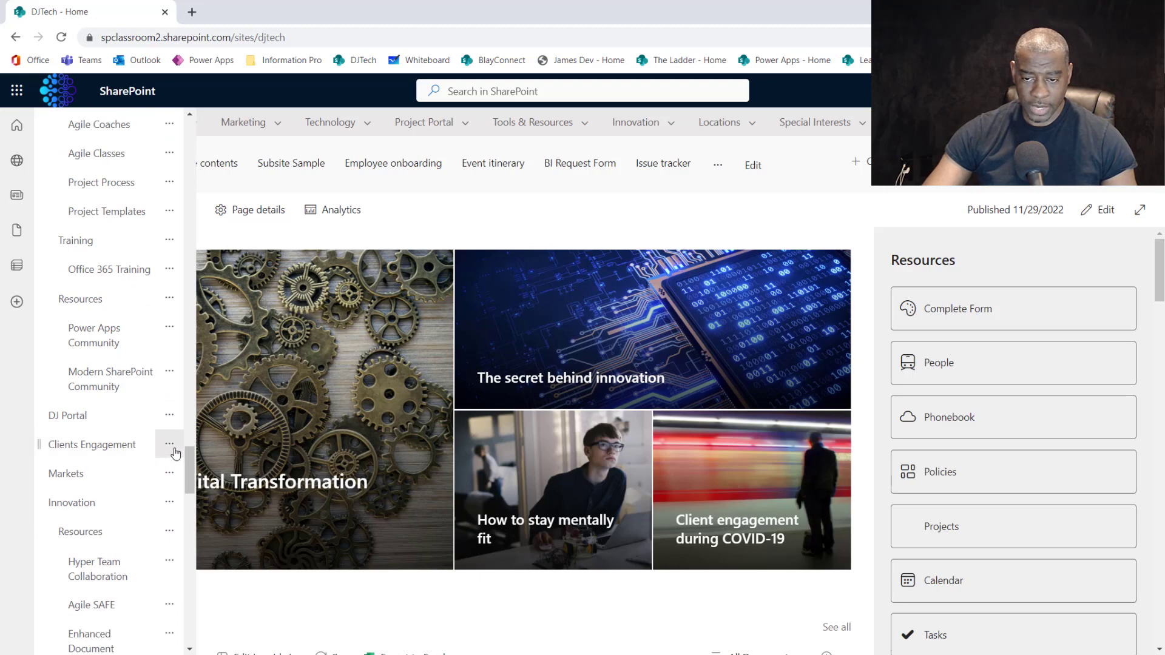
click(169, 444)
click(194, 551)
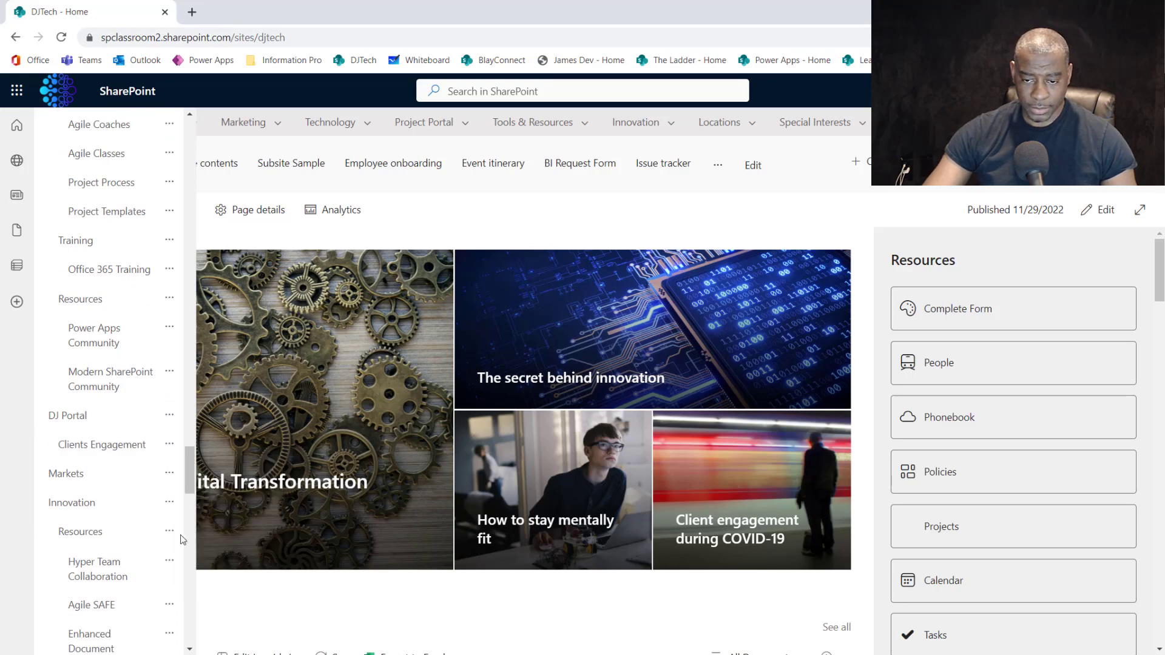
click(170, 473)
click(191, 582)
Add a label named "Equipment" below Markets, within the DJ Portal group
click(114, 488)
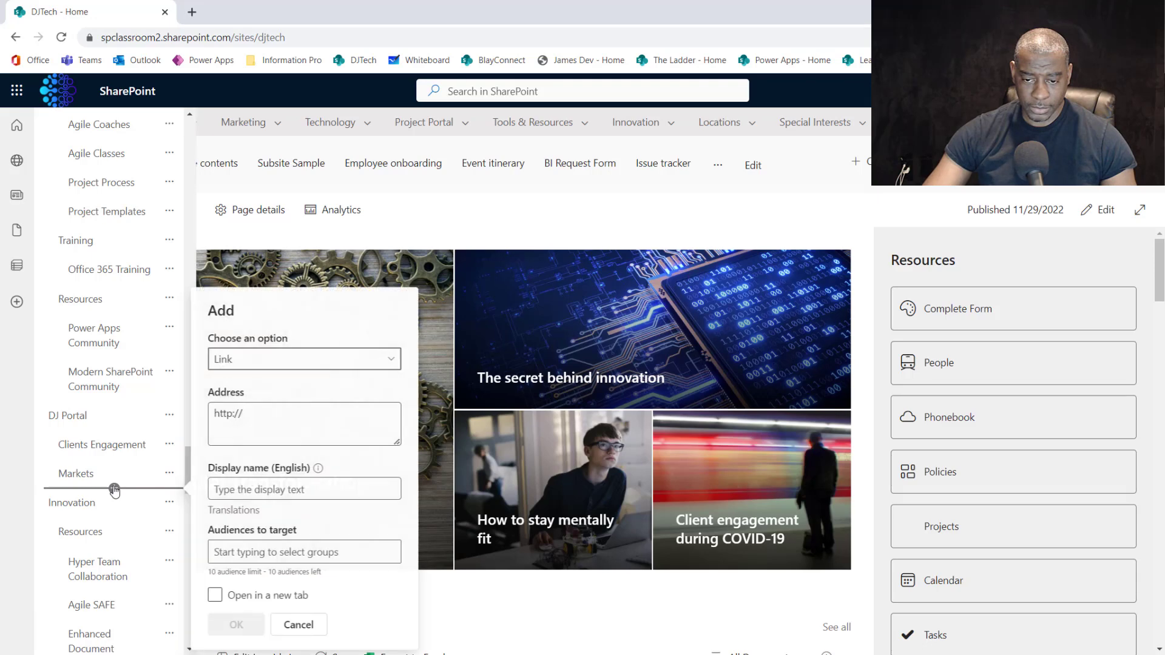
click(250, 364)
click(253, 458)
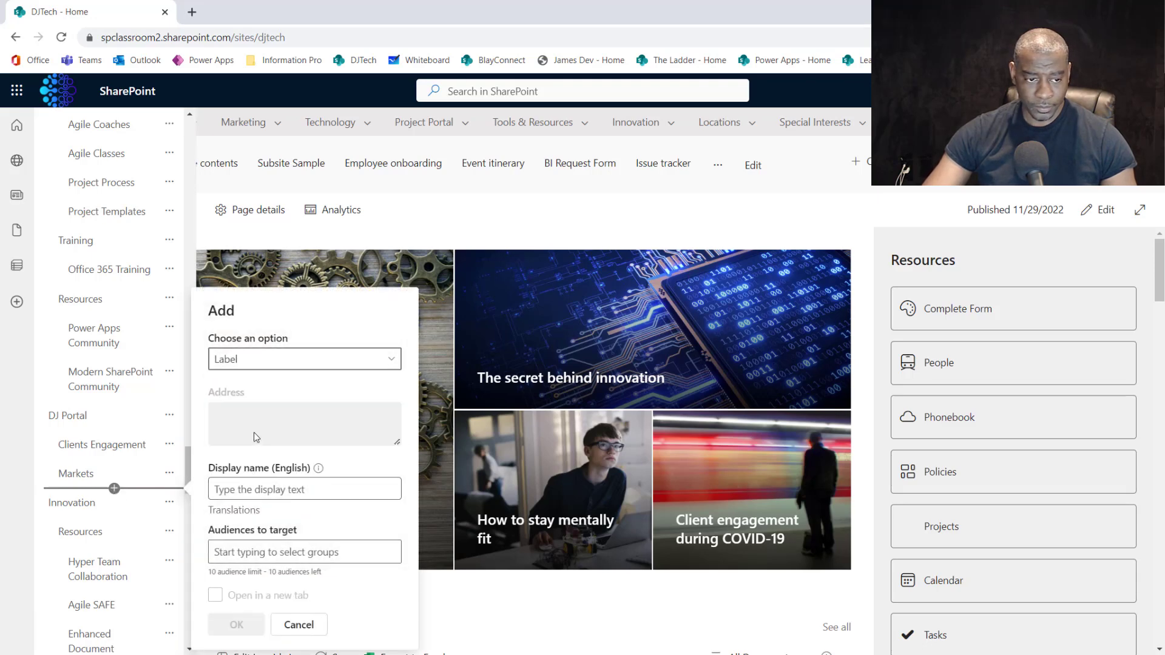
click(242, 489)
text(Equipment)
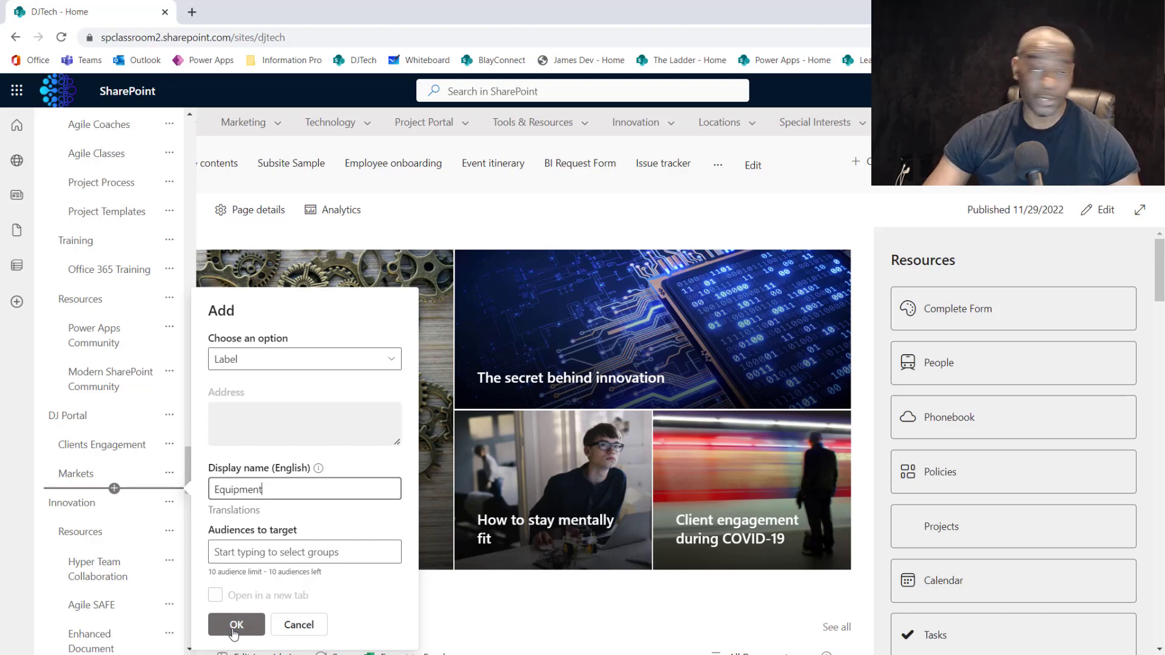
click(236, 625)
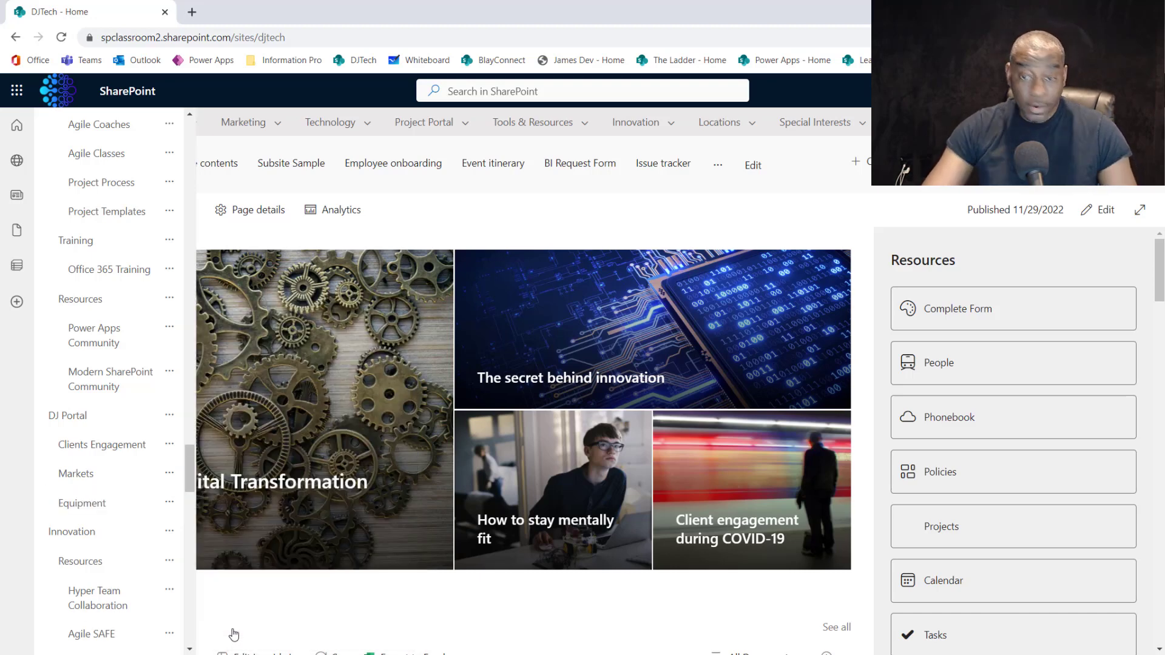
Add a label named "Music" below Equipment, within the DJ Portal group of the hub navigation
click(114, 517)
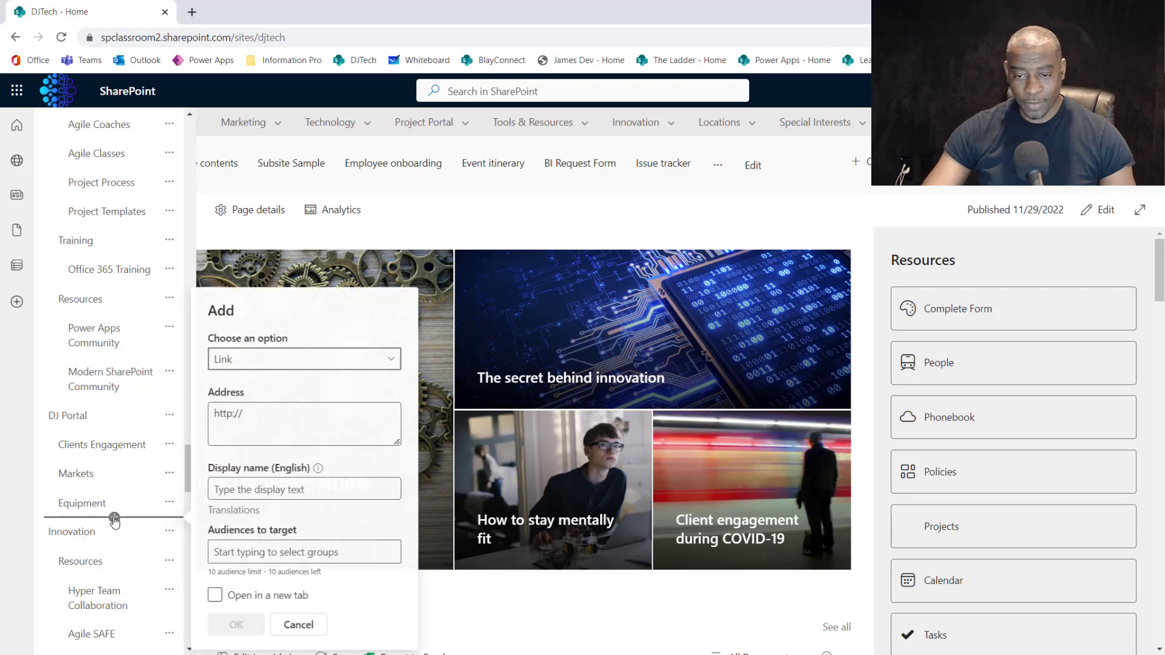
click(260, 460)
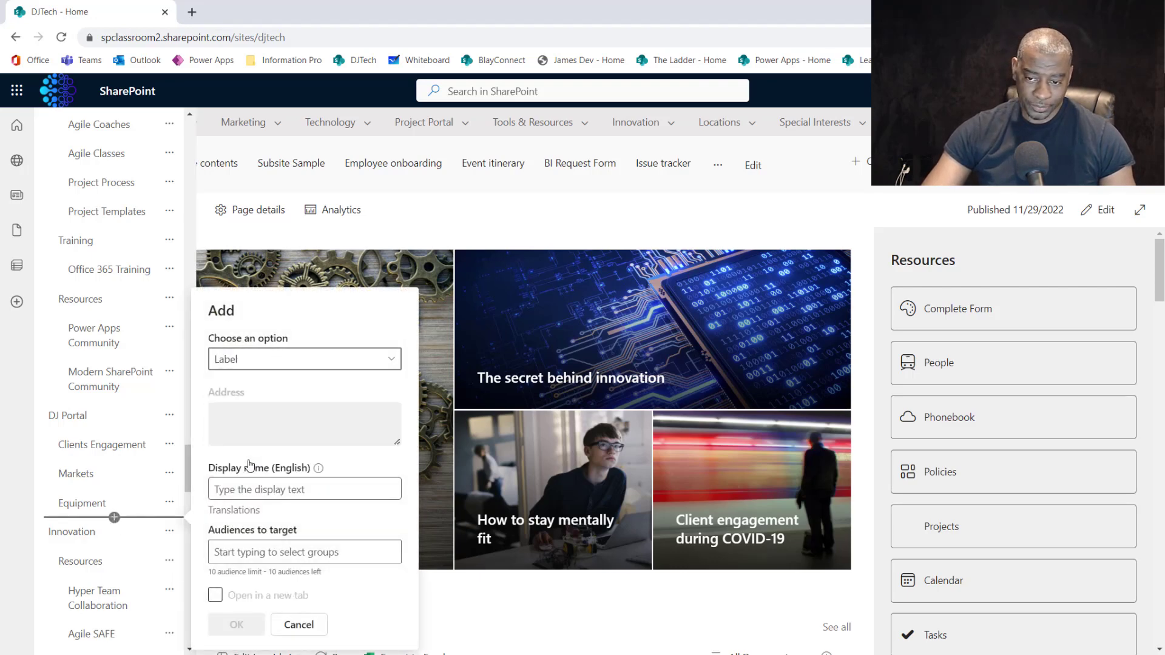
click(249, 492)
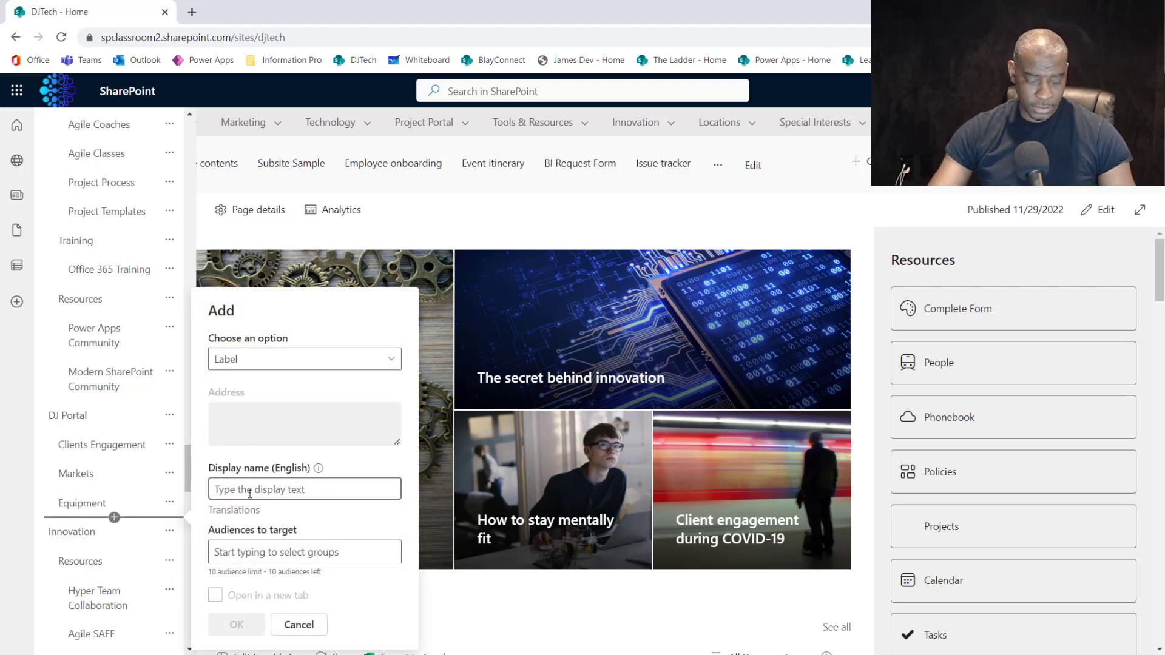
text(Music)
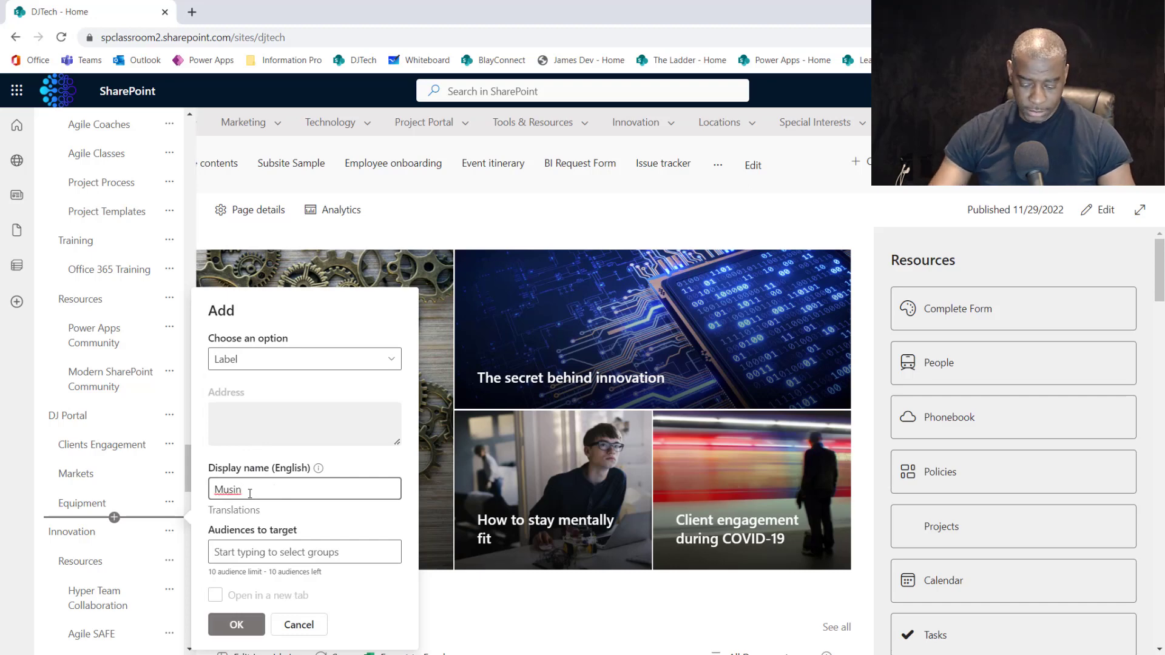
click(236, 625)
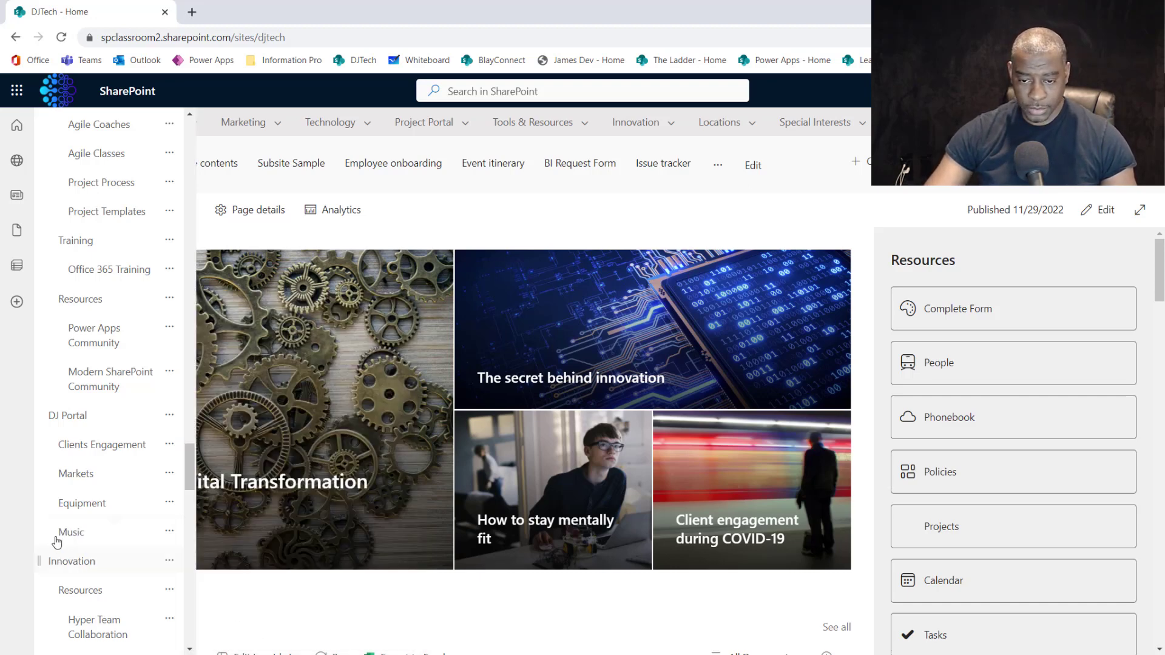
Add a label named "Training" below Music, within the DJ Portal group of the hub navigation
click(114, 547)
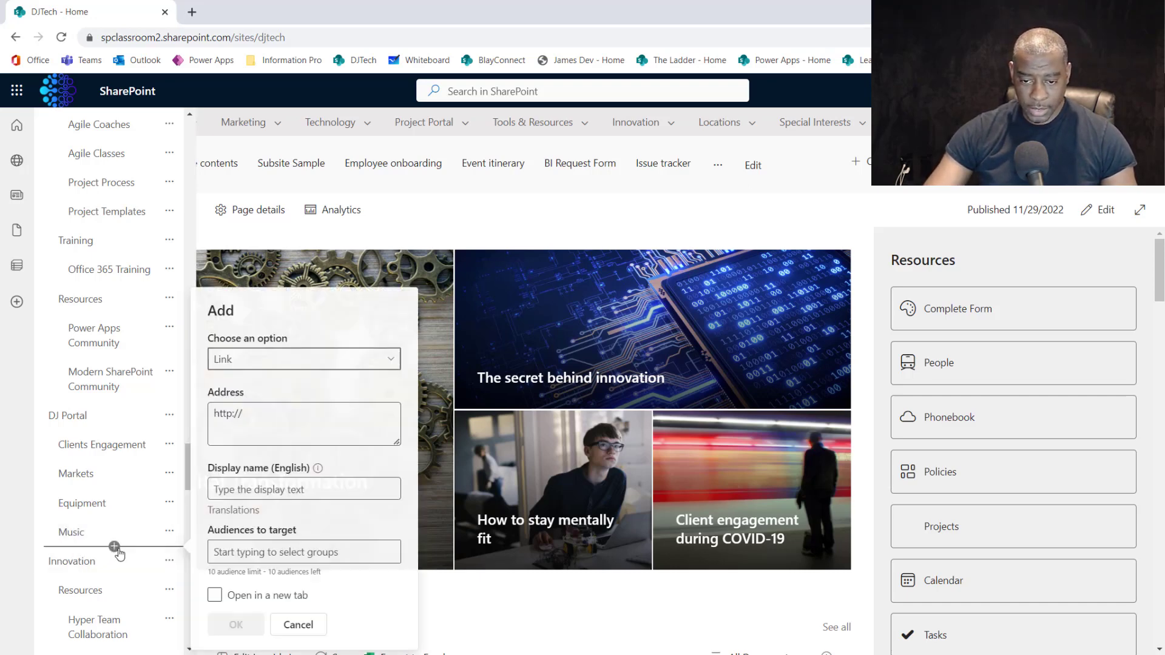
click(250, 360)
click(248, 463)
click(245, 491)
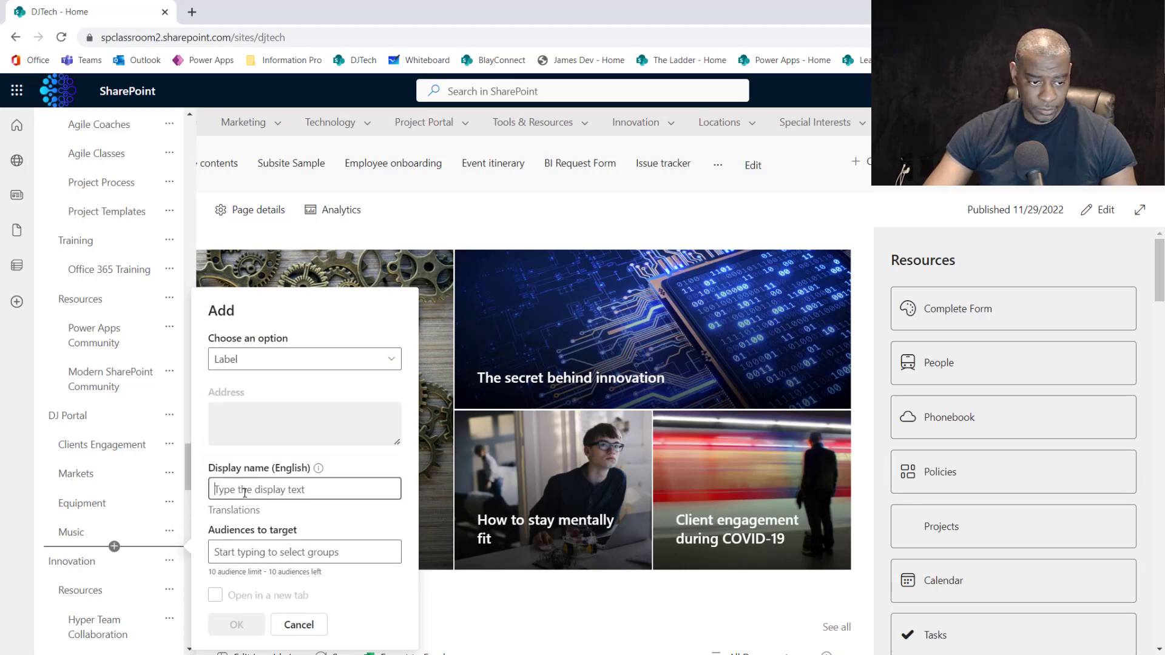
text(Trai)
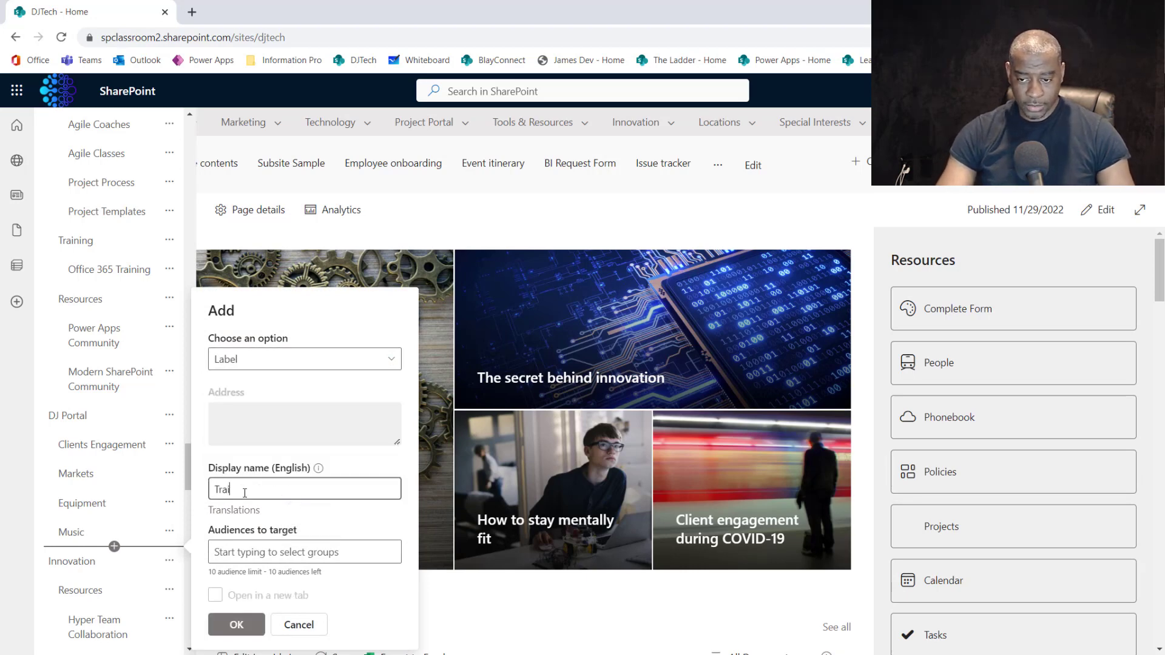
text(ning)
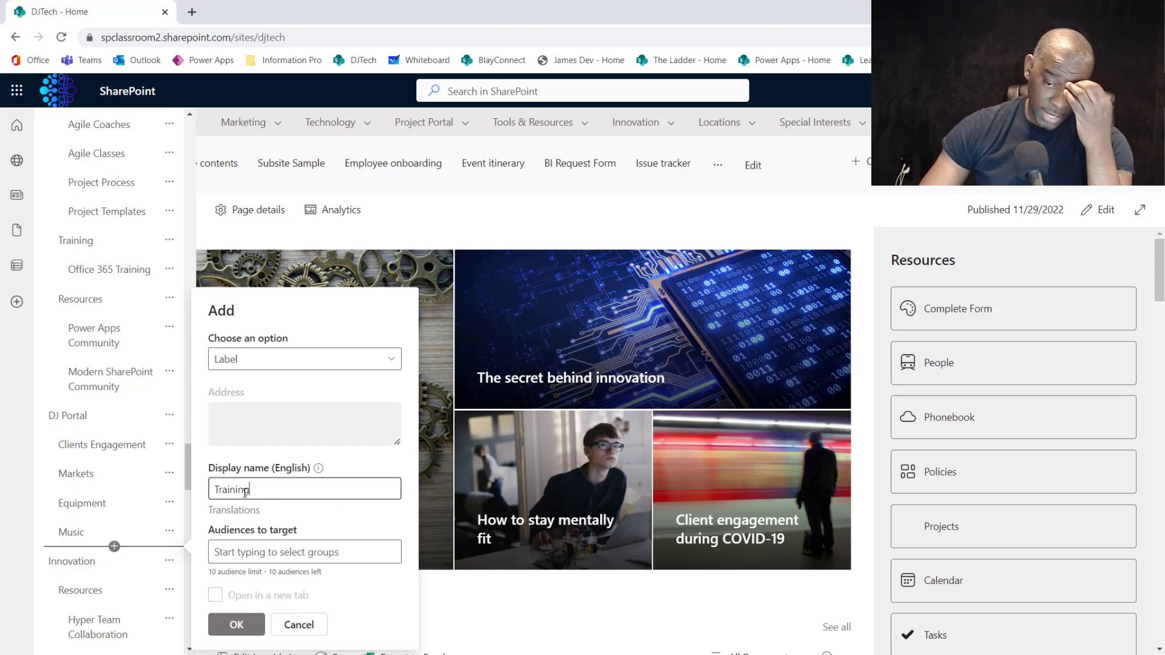
click(237, 625)
Save the hub navigation changes and check the DJ Portal menu in the hub bar
mouse_move(153, 489)
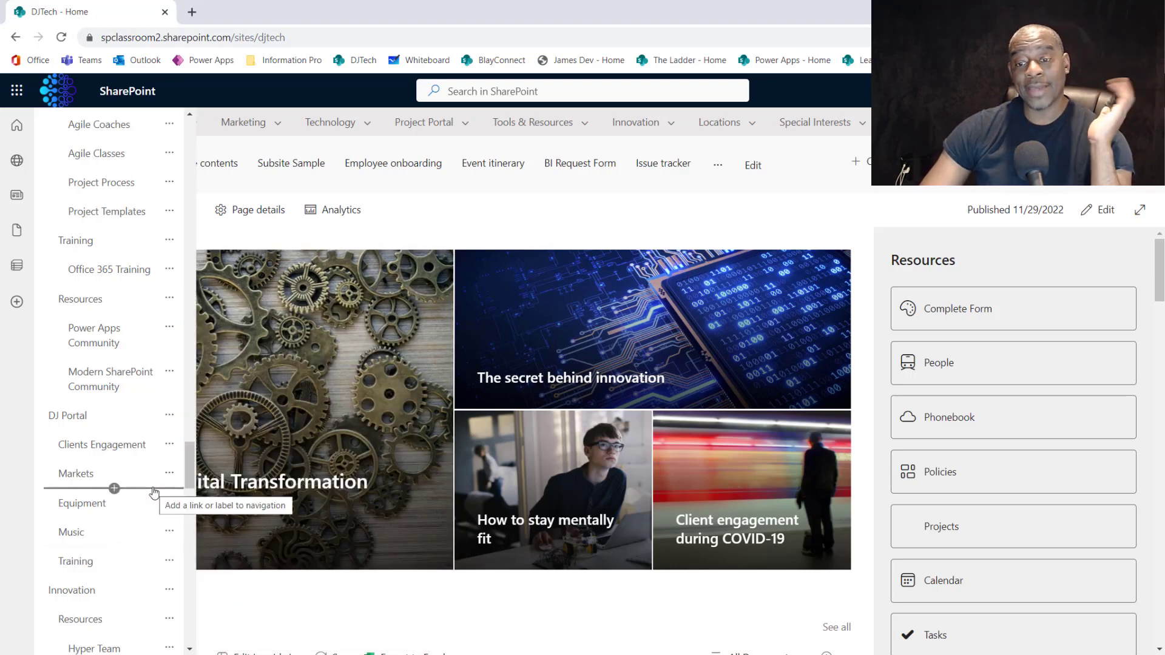
scroll(153, 490, down, 2)
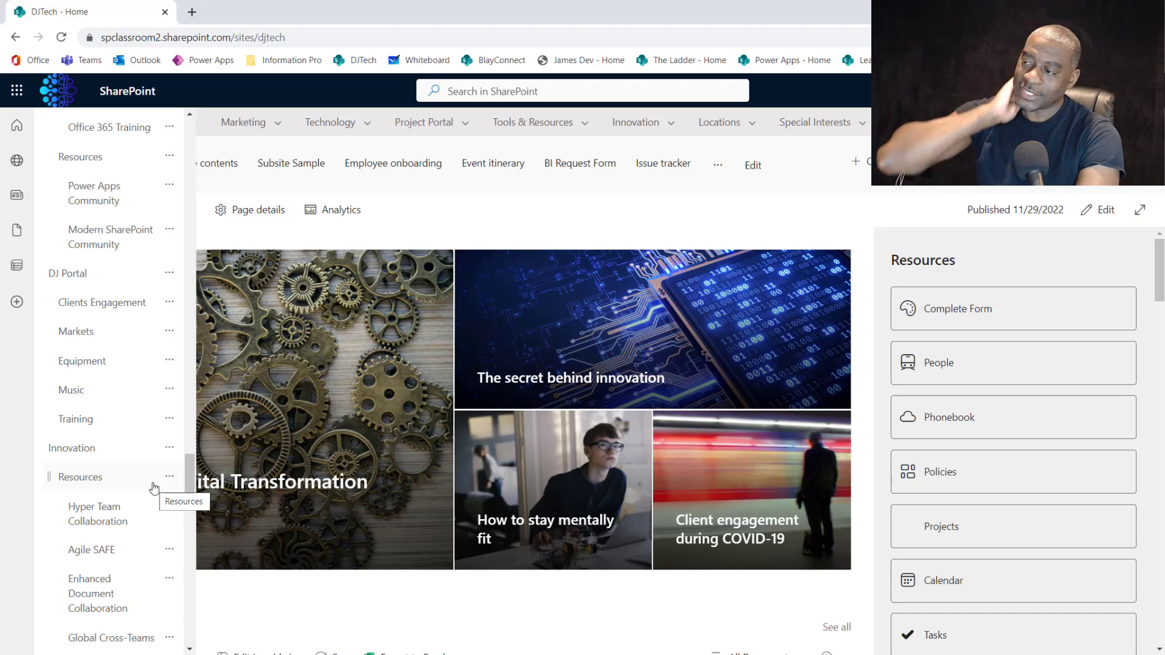
drag(154, 487, 63, 635)
scroll(115, 434, down, 10)
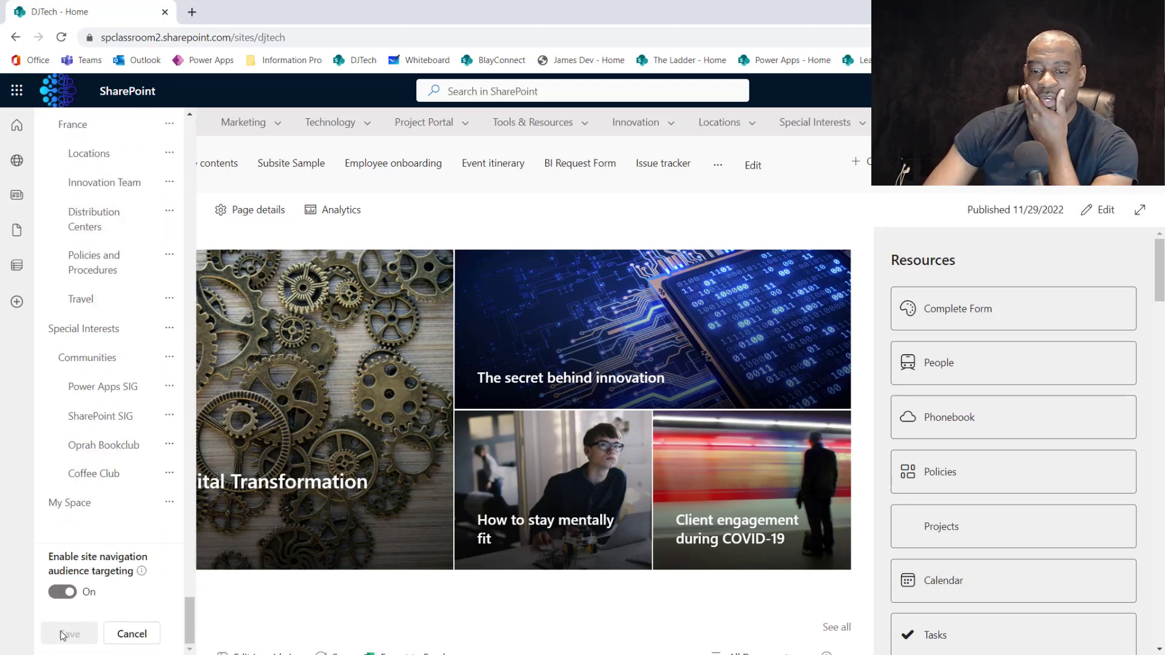
click(632, 123)
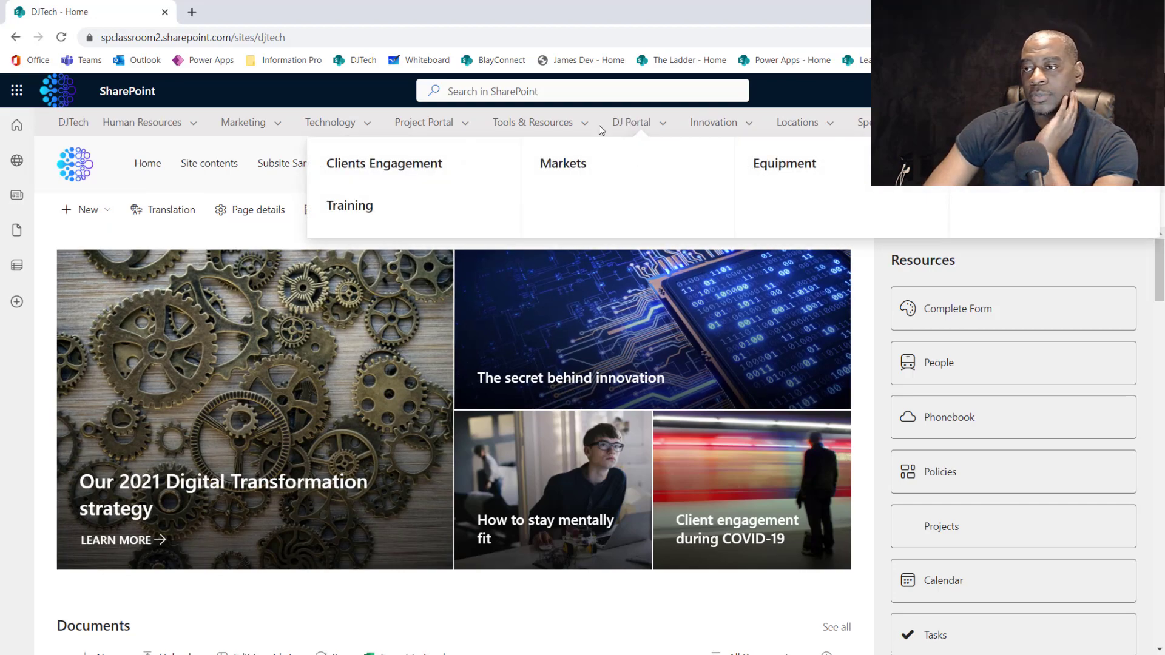
click(533, 122)
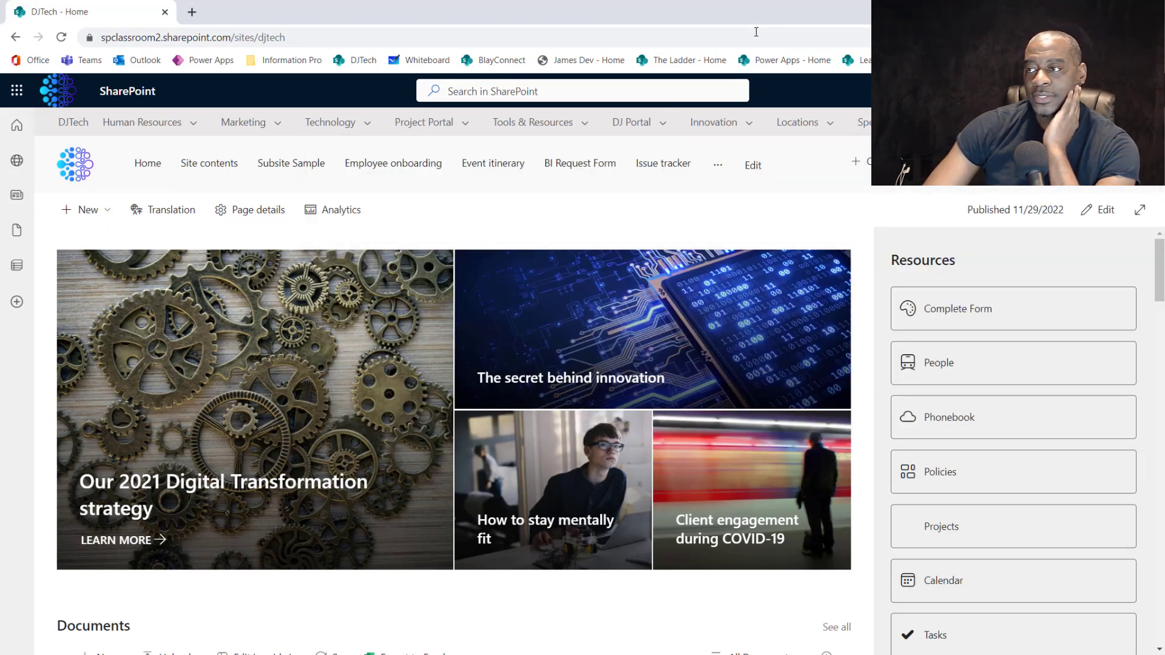
click(756, 32)
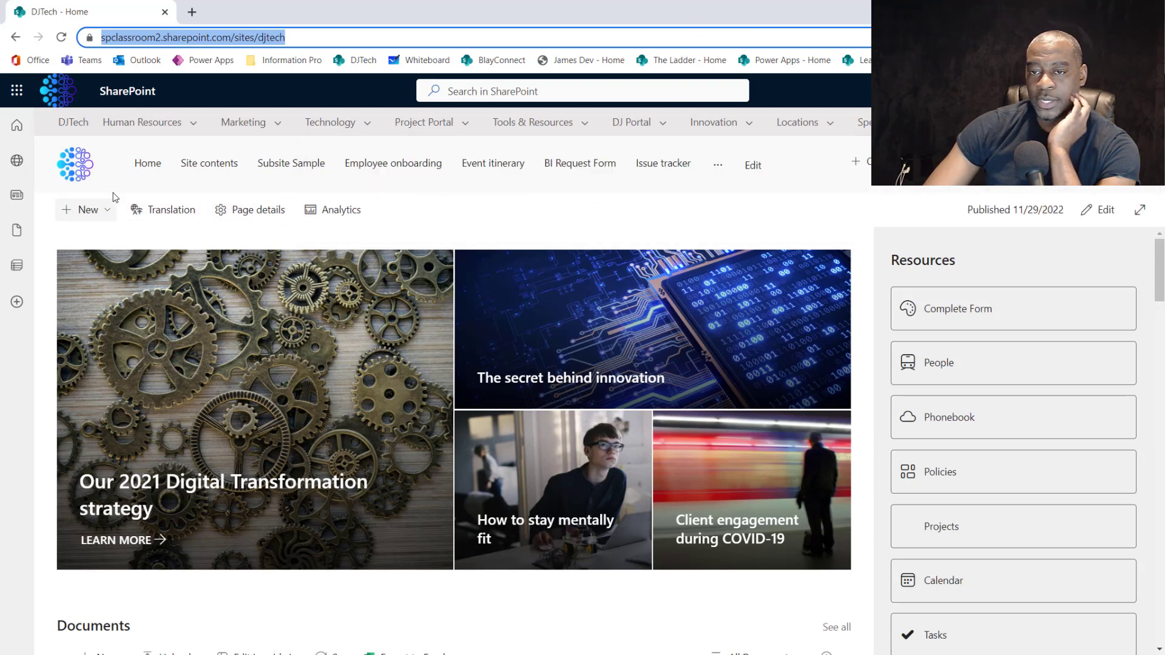
drag(133, 184, 162, 164)
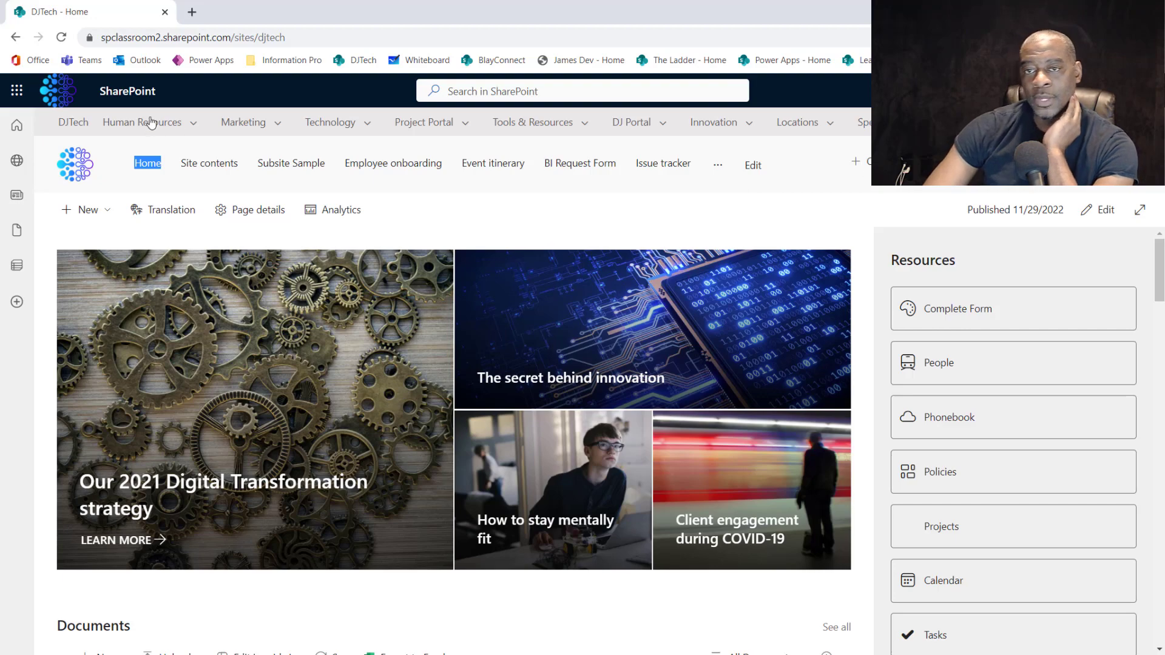
Bring up the site creation options and compare the setup forms for a communication site and a team site
click(129, 93)
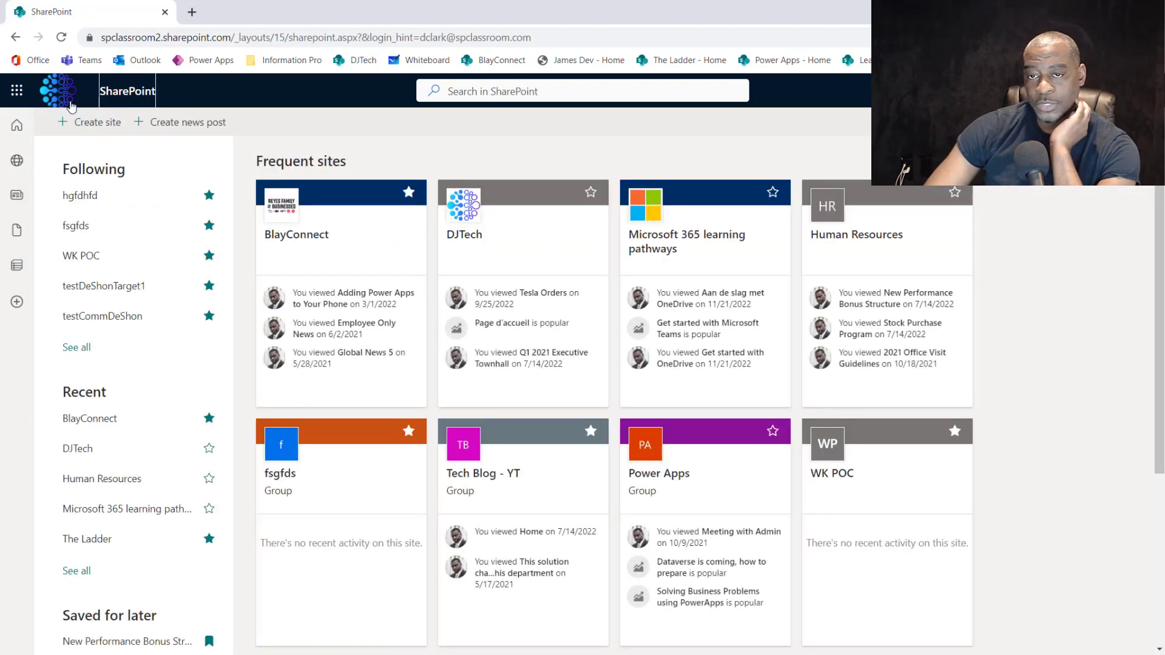
click(71, 105)
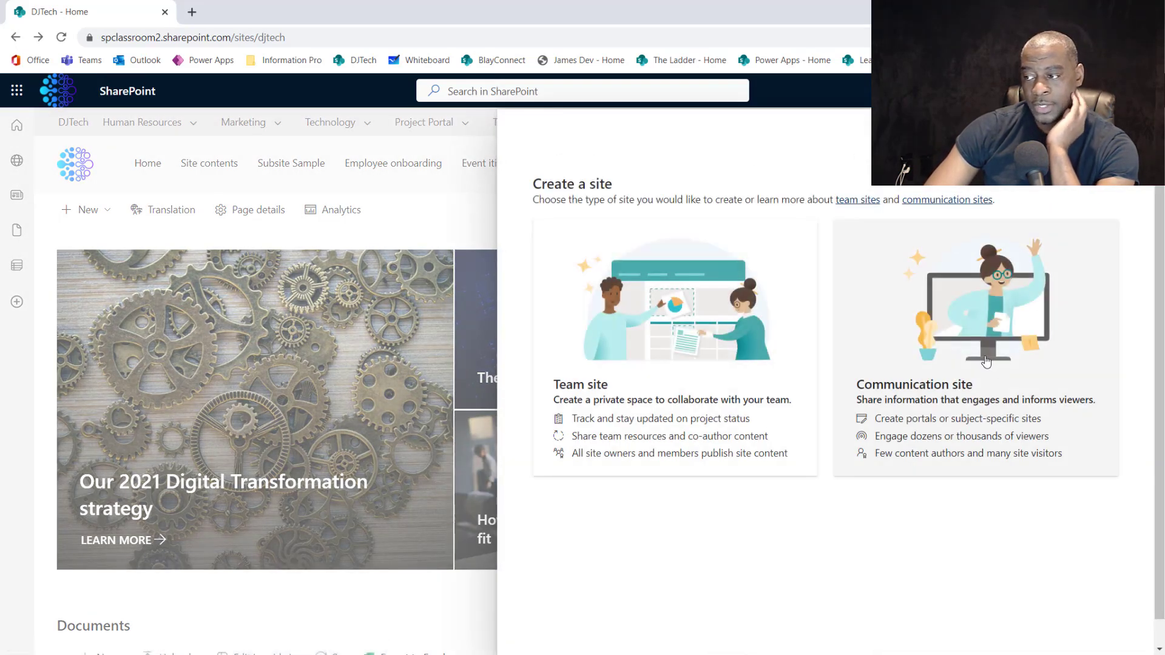
click(986, 362)
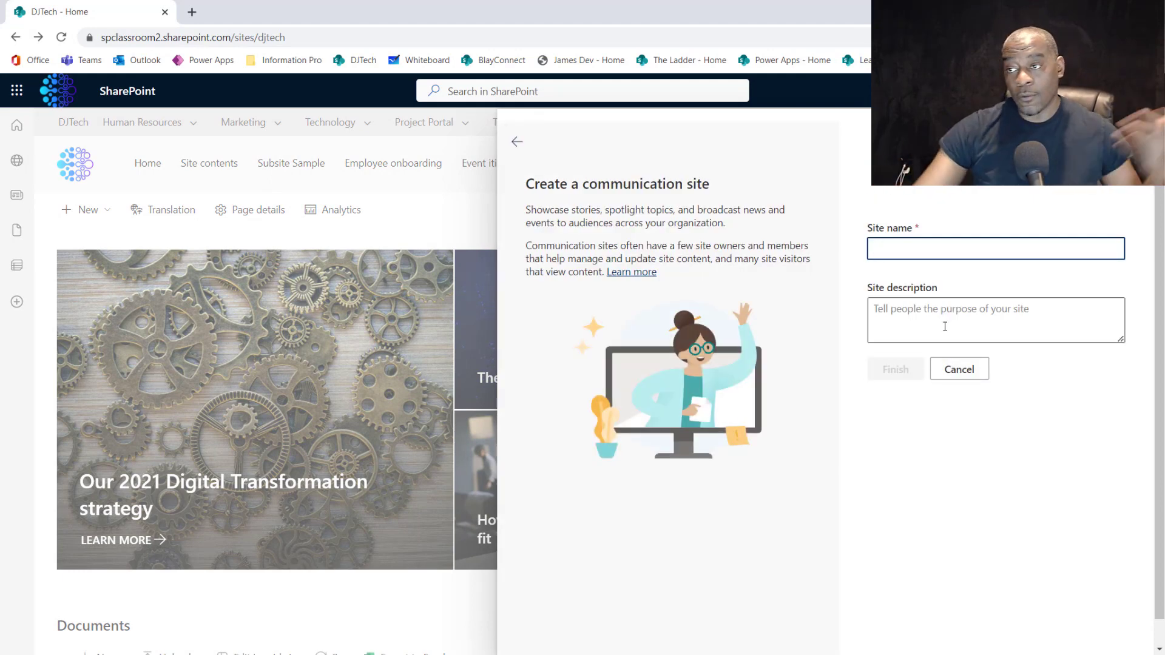
click(517, 143)
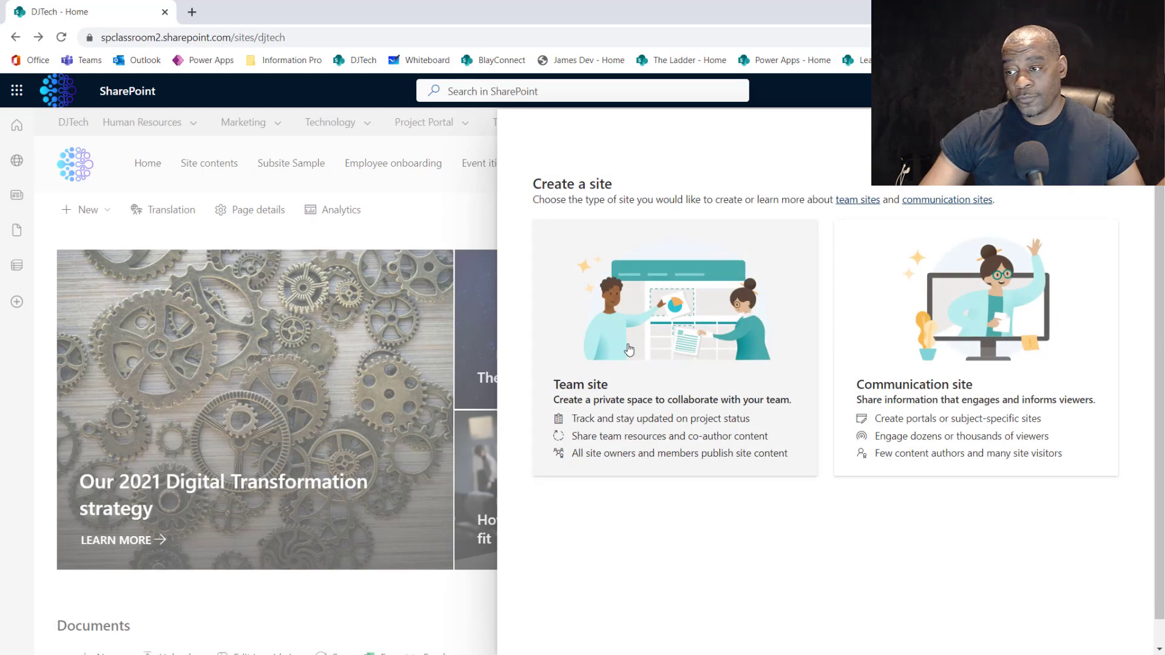
click(616, 353)
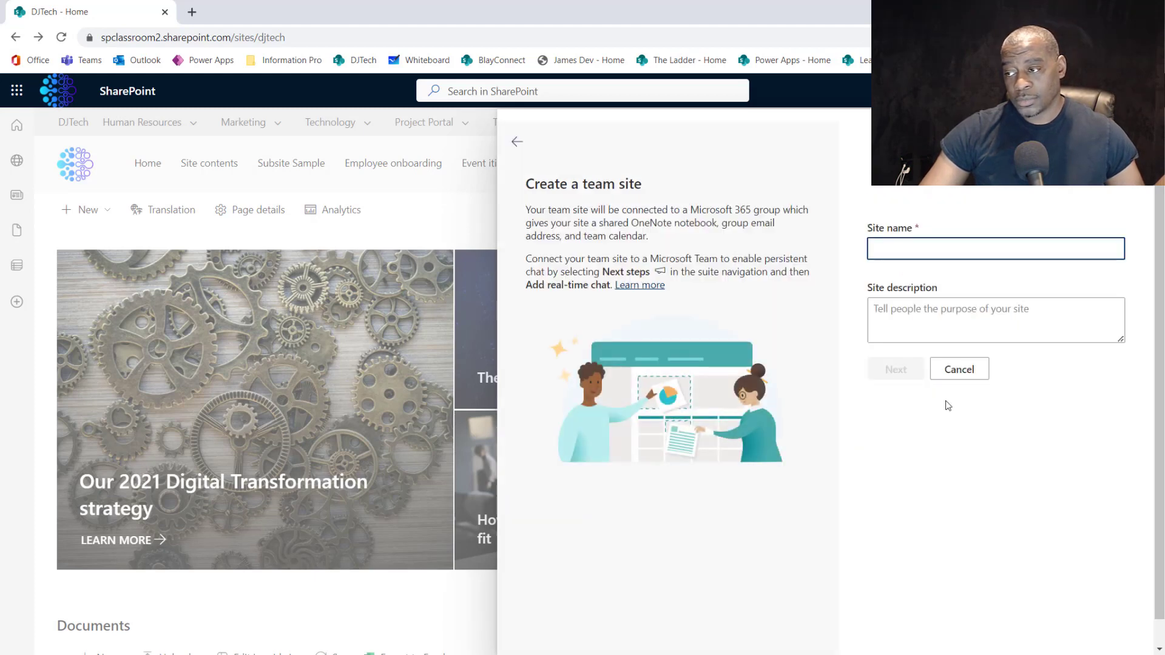
click(517, 142)
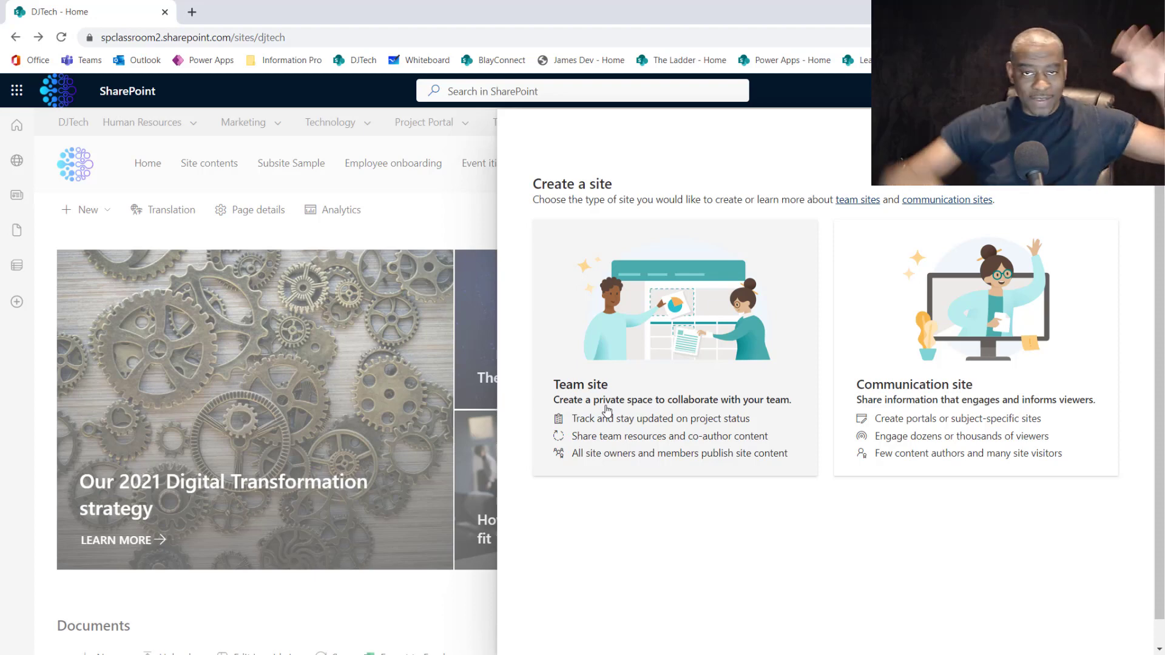
Create a communication site named "DJ Portal" with English as its language
click(998, 349)
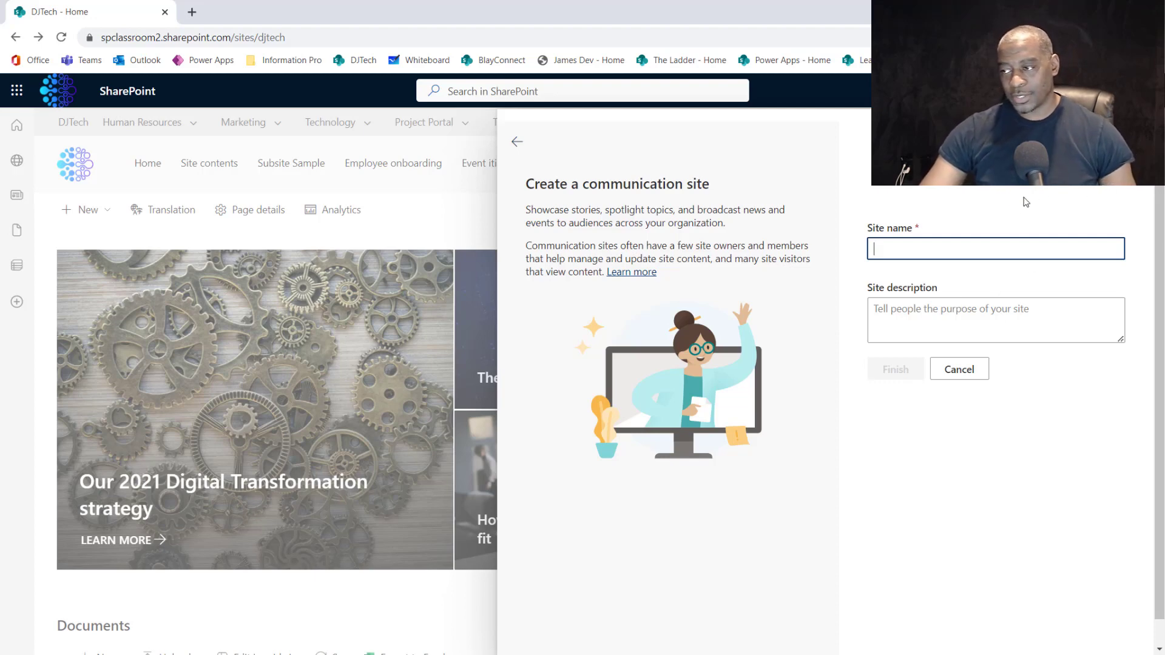
text(DJ Pr)
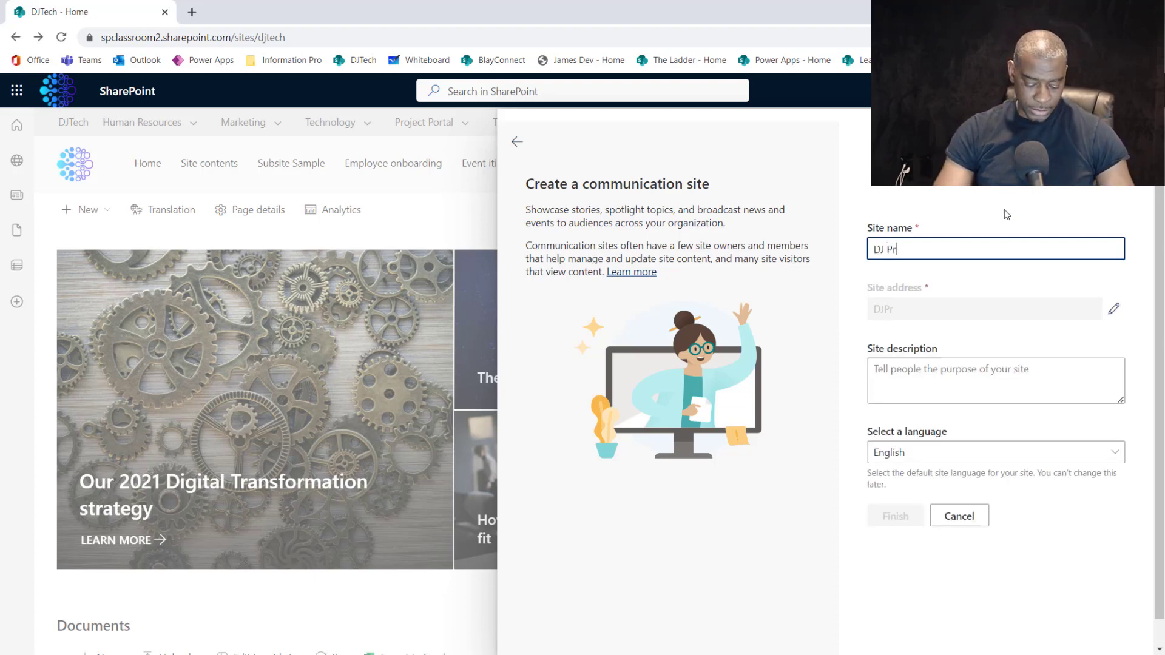
key(BackSpace)
key(BackSpace)
key(BackSpace)
key(BackSpace)
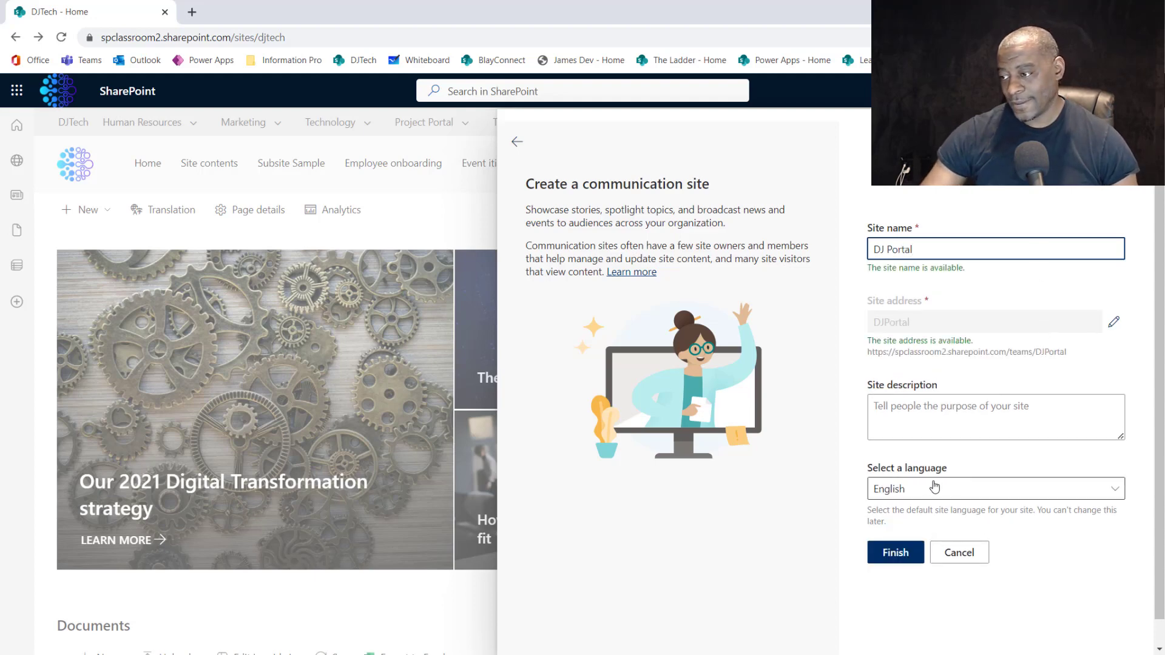
click(886, 552)
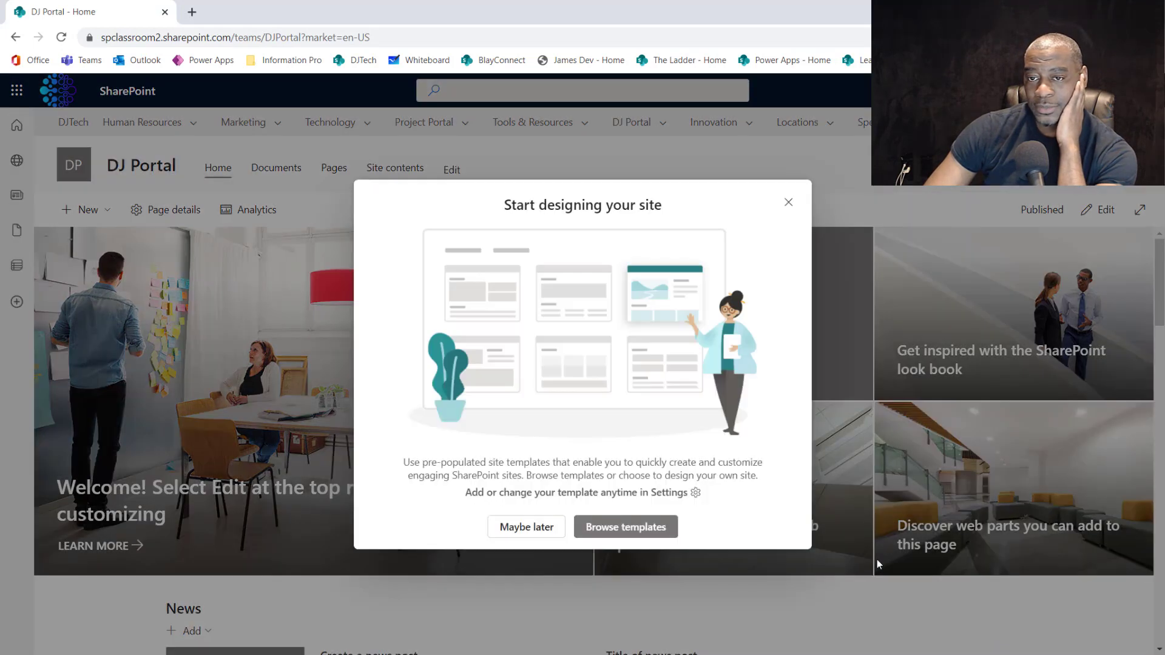
Browse the Microsoft site templates offered for the DJ Portal site, and close the gallery without applying one
click(625, 532)
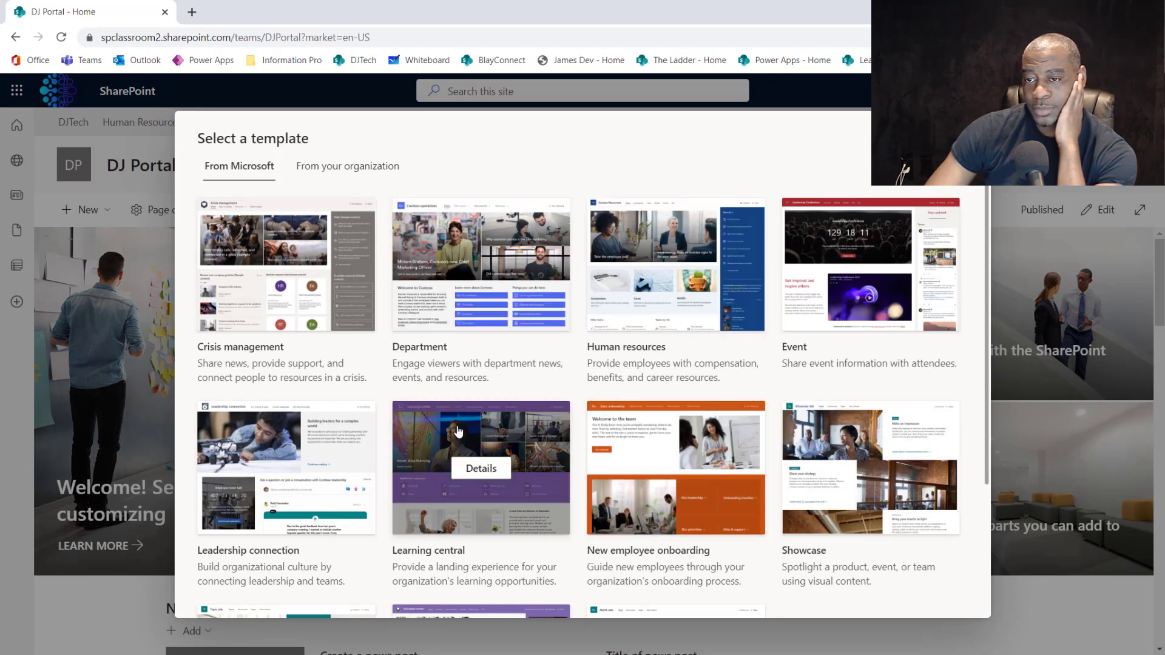
scroll(326, 529, down, 2)
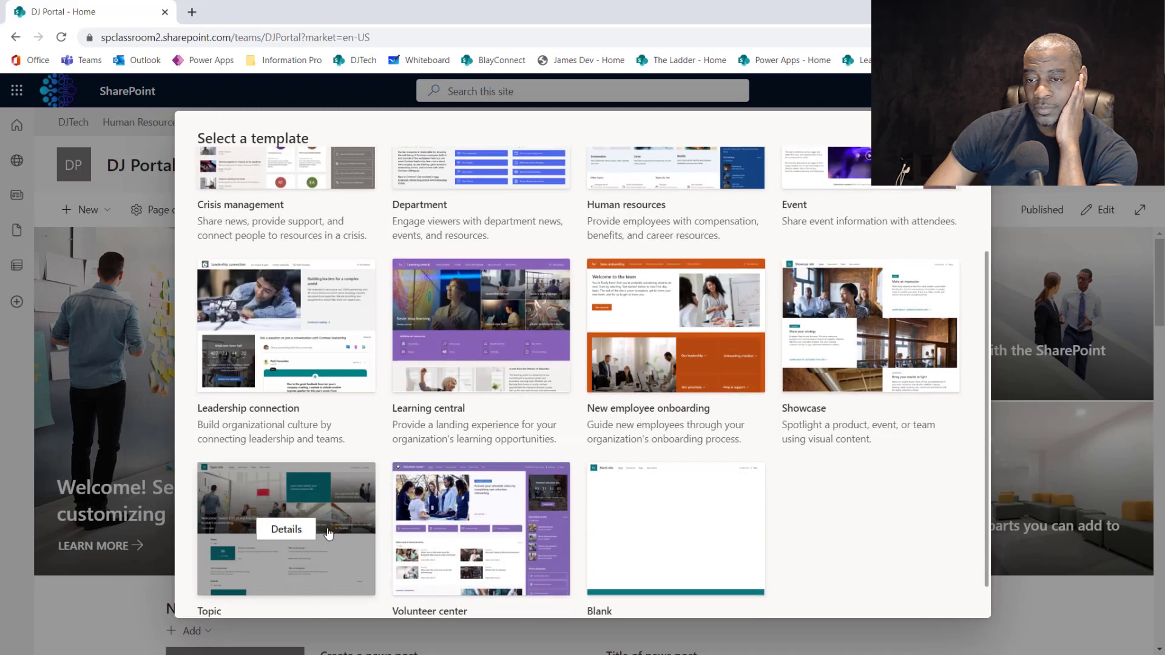
scroll(327, 529, down, 1)
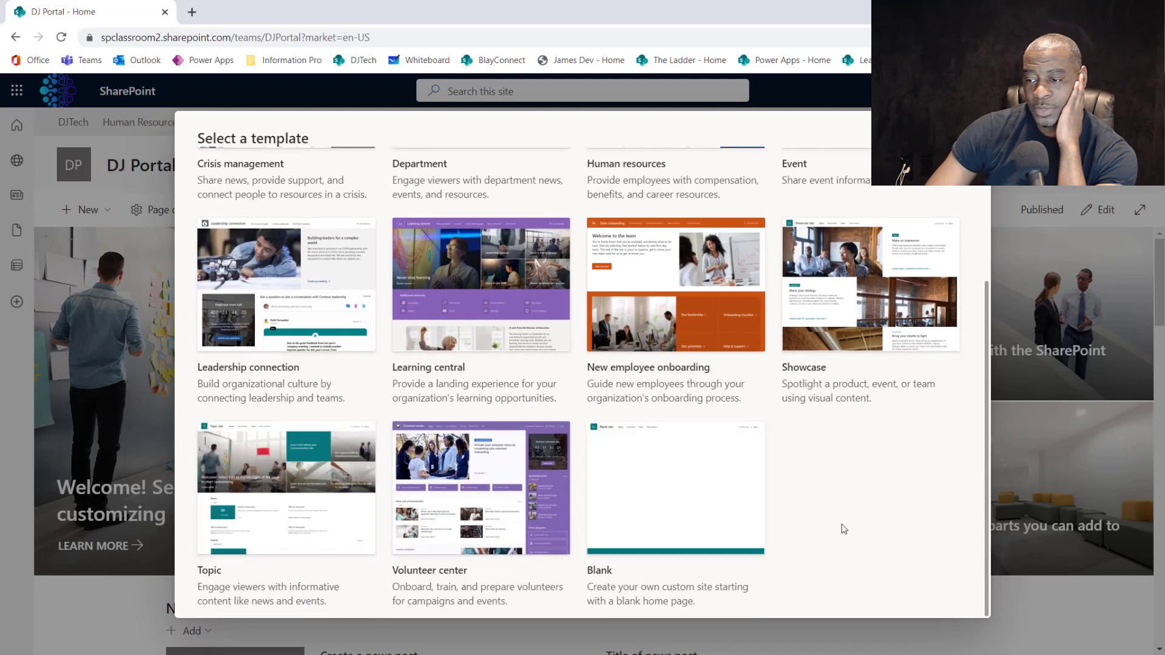
scroll(898, 182, up, 3)
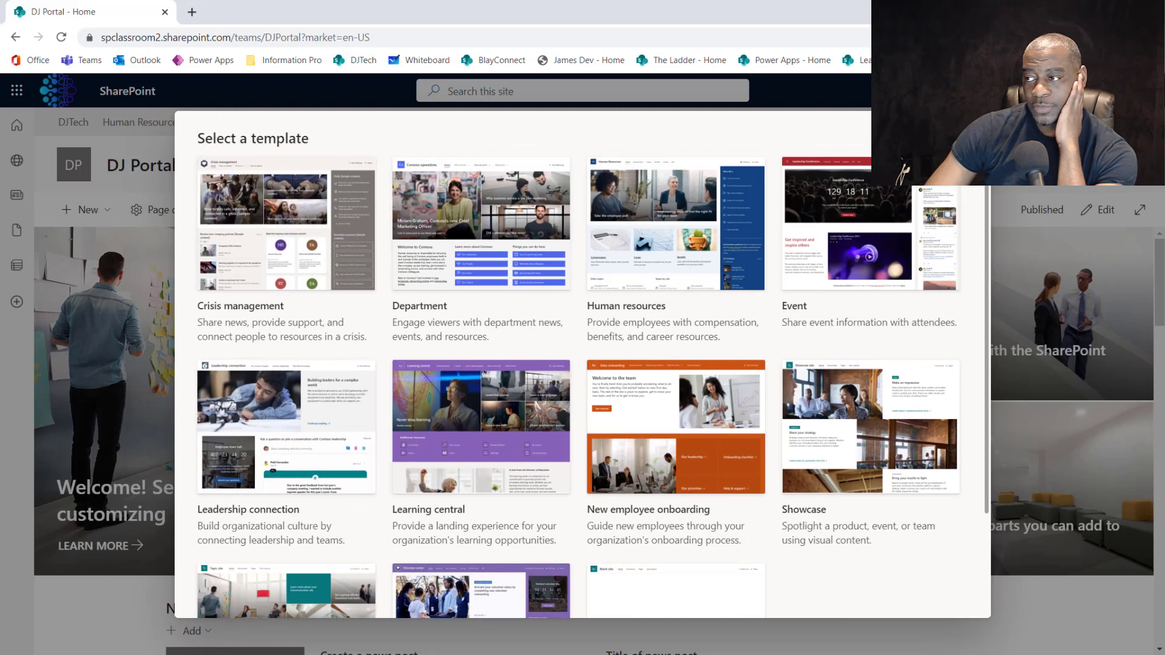
key(Escape)
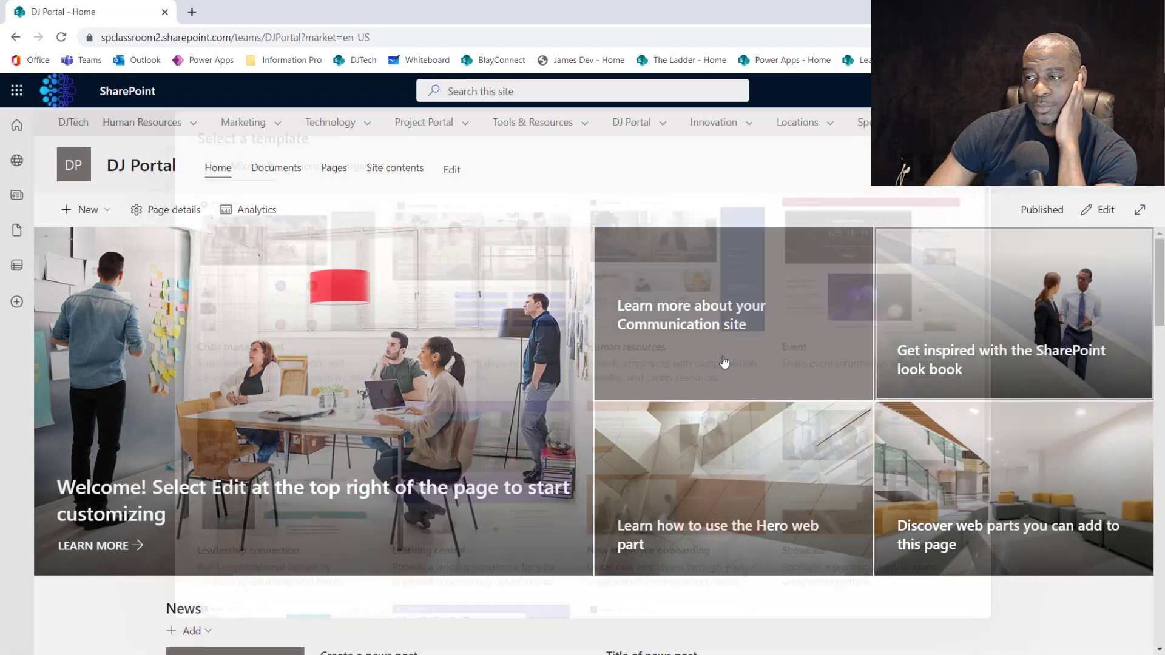
Review the DJ Portal home page from the hero area through the News, Events and Documents sections
scroll(664, 472, down, 5)
scroll(664, 472, down, 8)
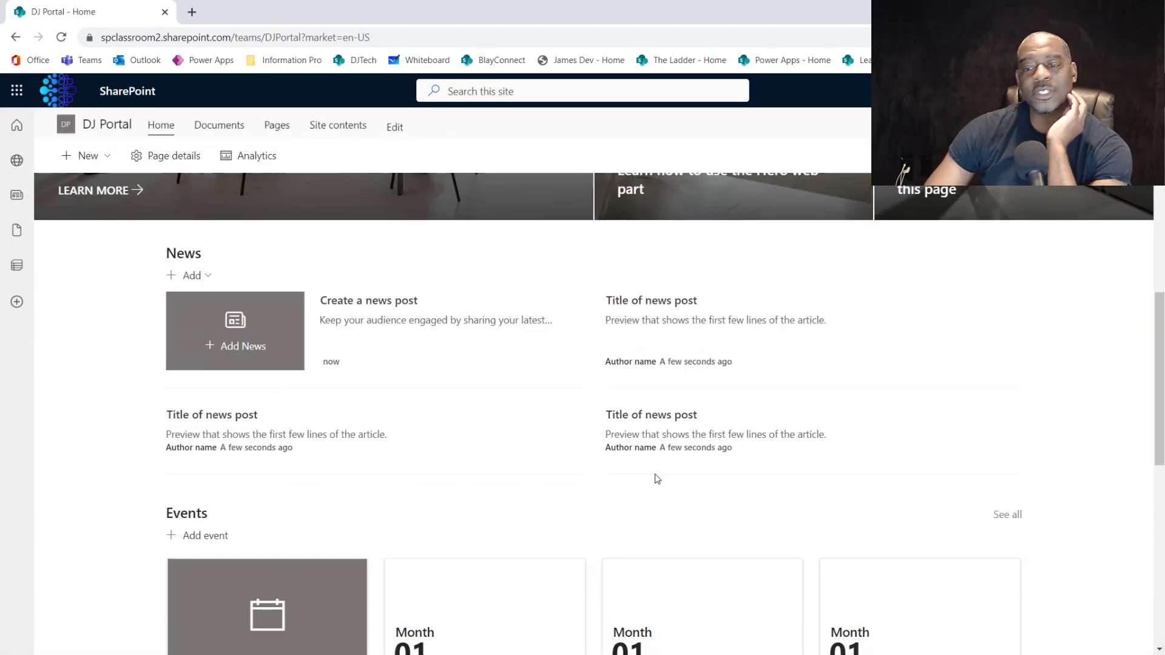
scroll(646, 480, up, 13)
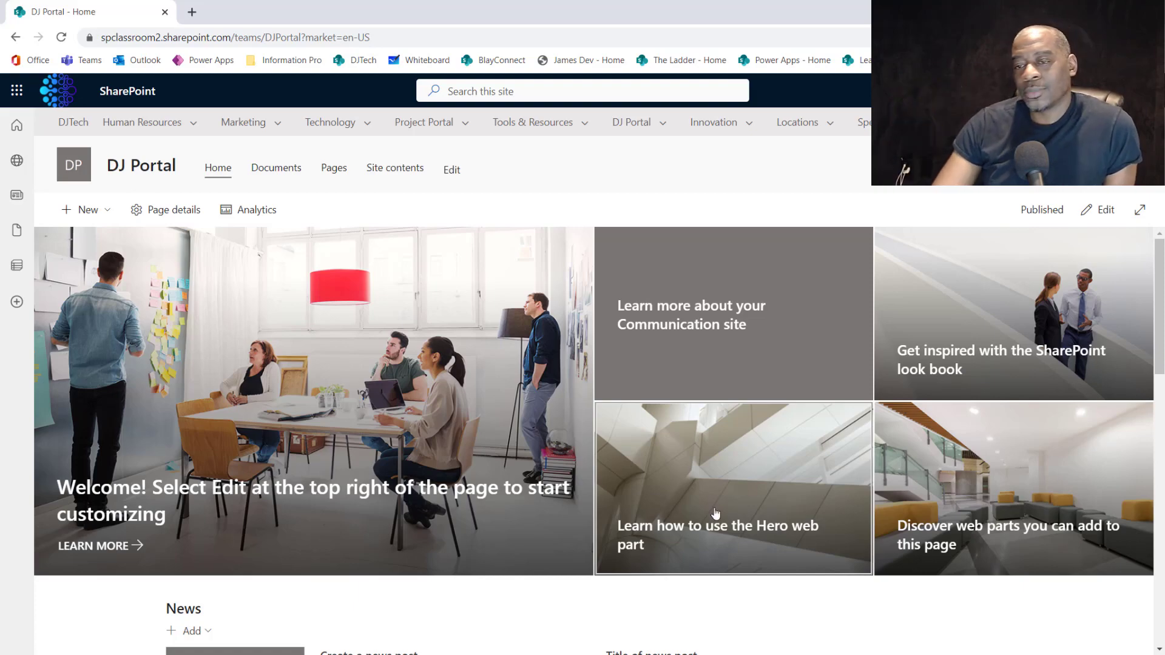
scroll(715, 485, down, 6)
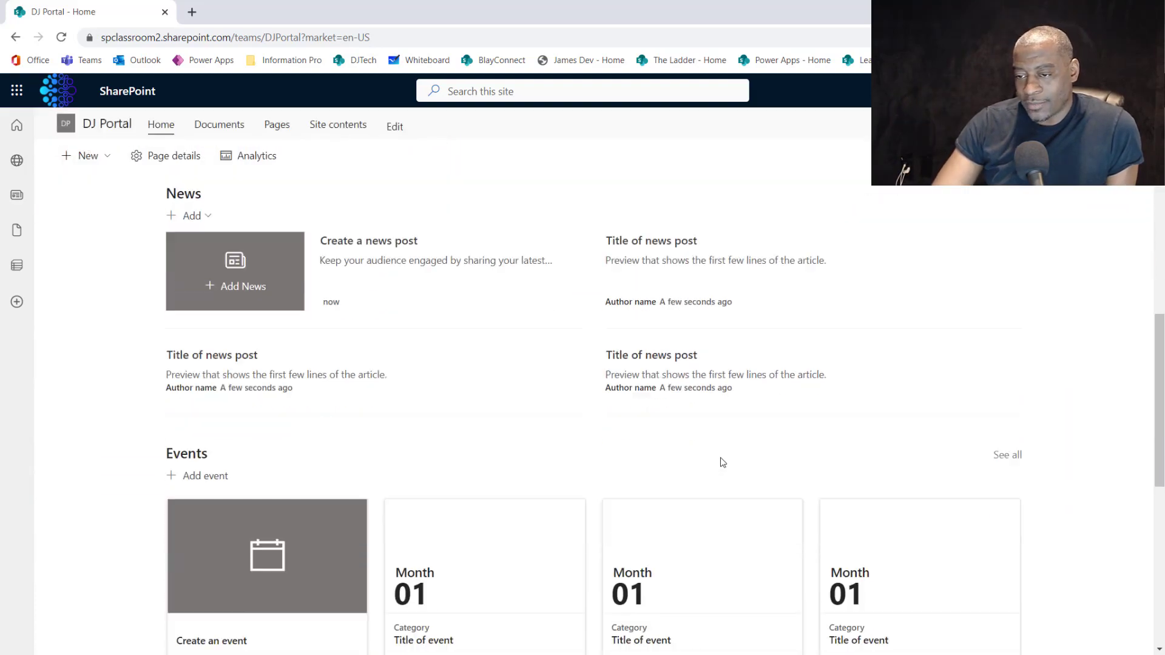
scroll(722, 462, down, 3)
scroll(723, 461, down, 5)
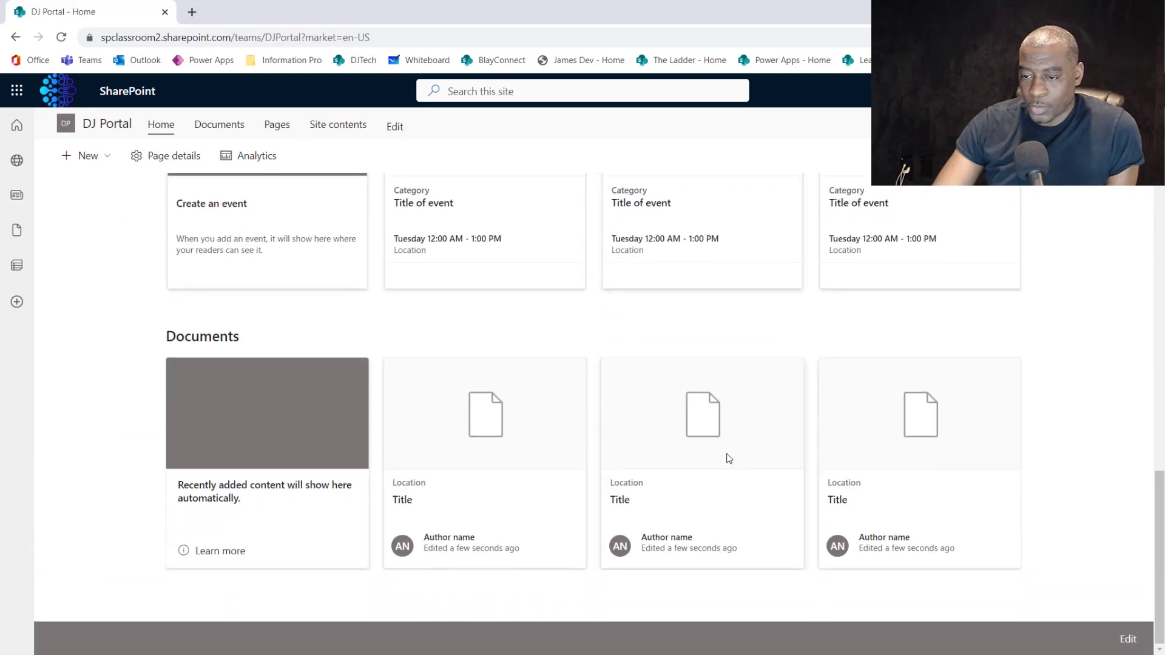
scroll(735, 455, up, 15)
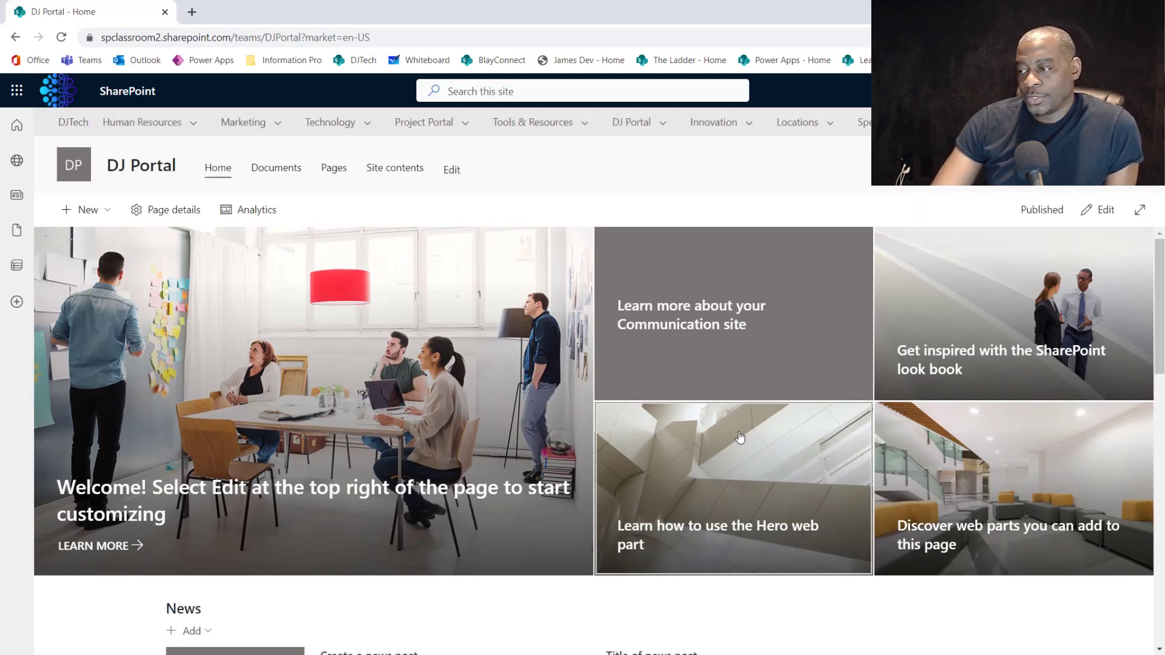
scroll(739, 434, down, 10)
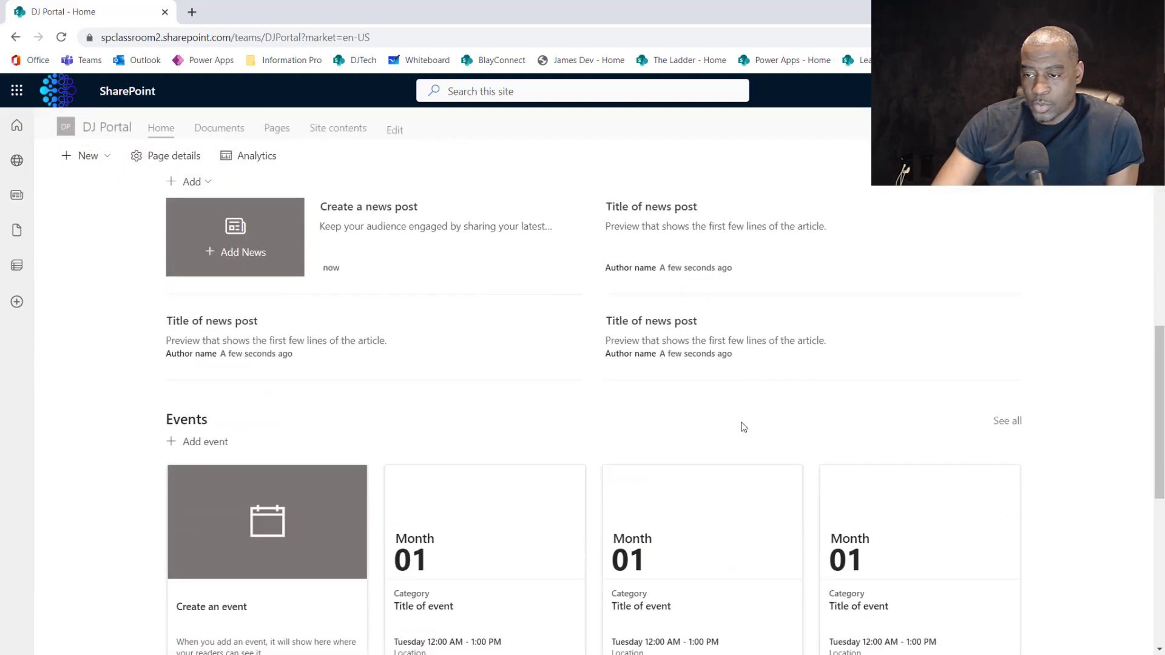
scroll(745, 426, down, 2)
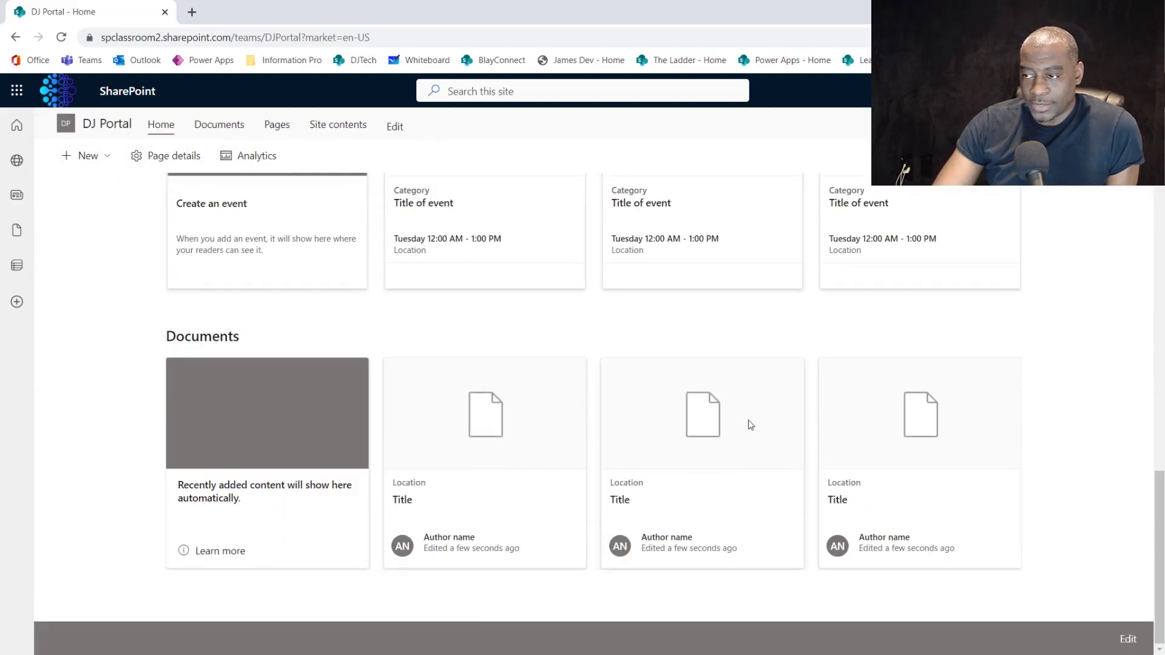
scroll(748, 420, up, 7)
scroll(751, 423, up, 5)
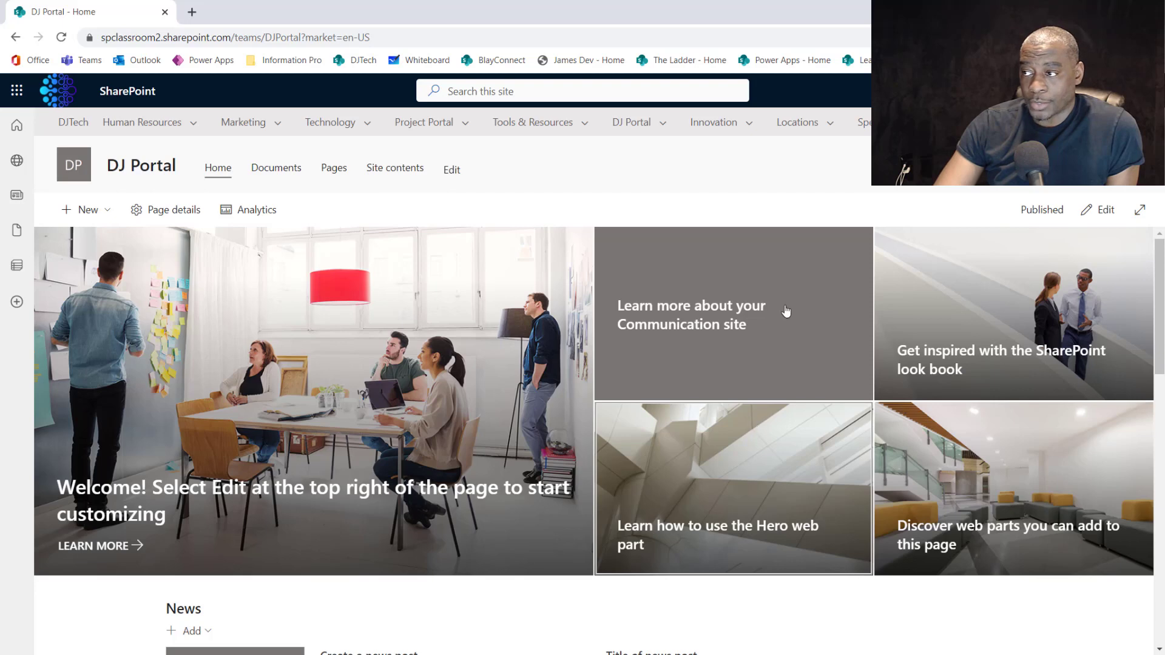
Open the library settings of Site Pages from the DJ Portal site contents
click(1090, 91)
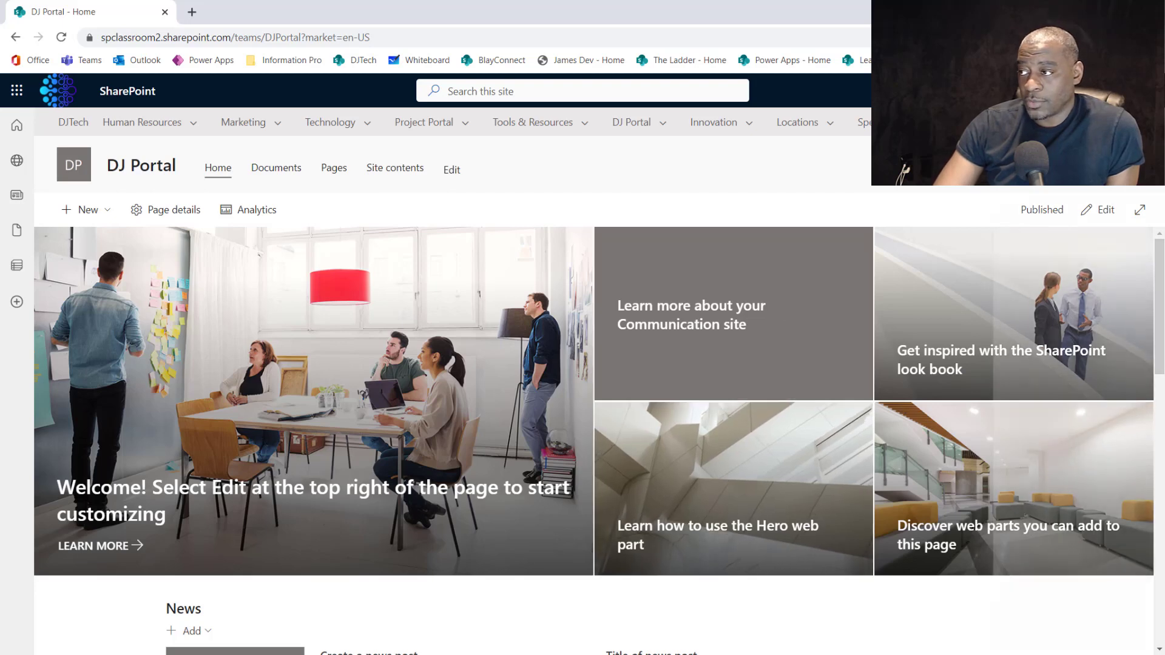
click(971, 224)
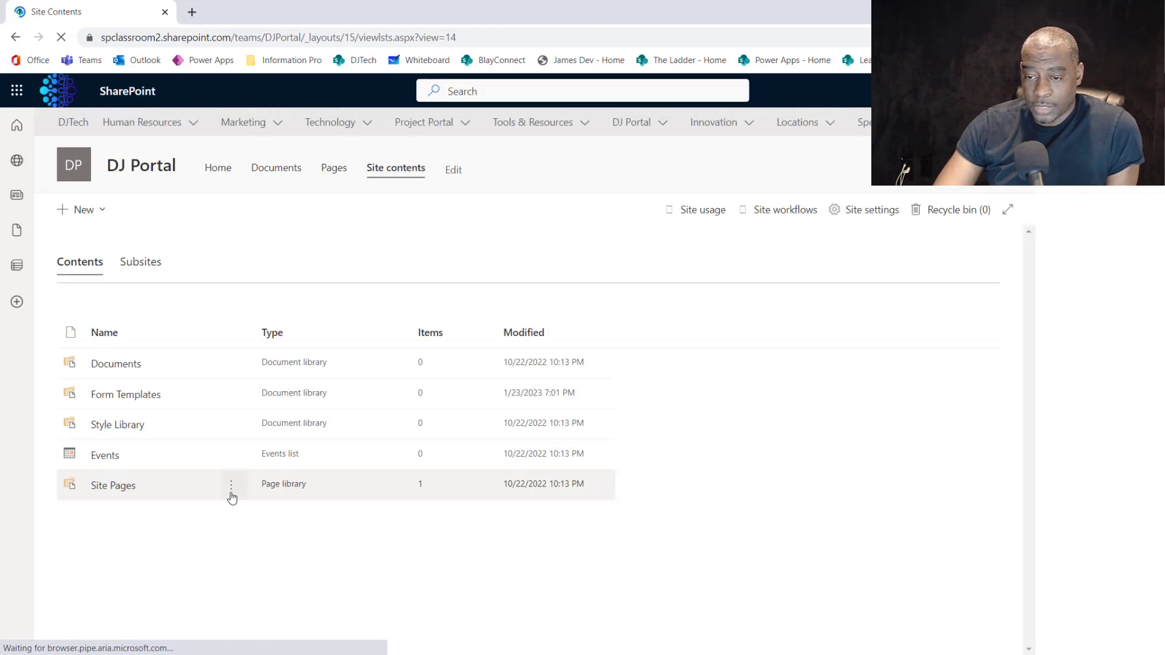
click(230, 487)
click(241, 540)
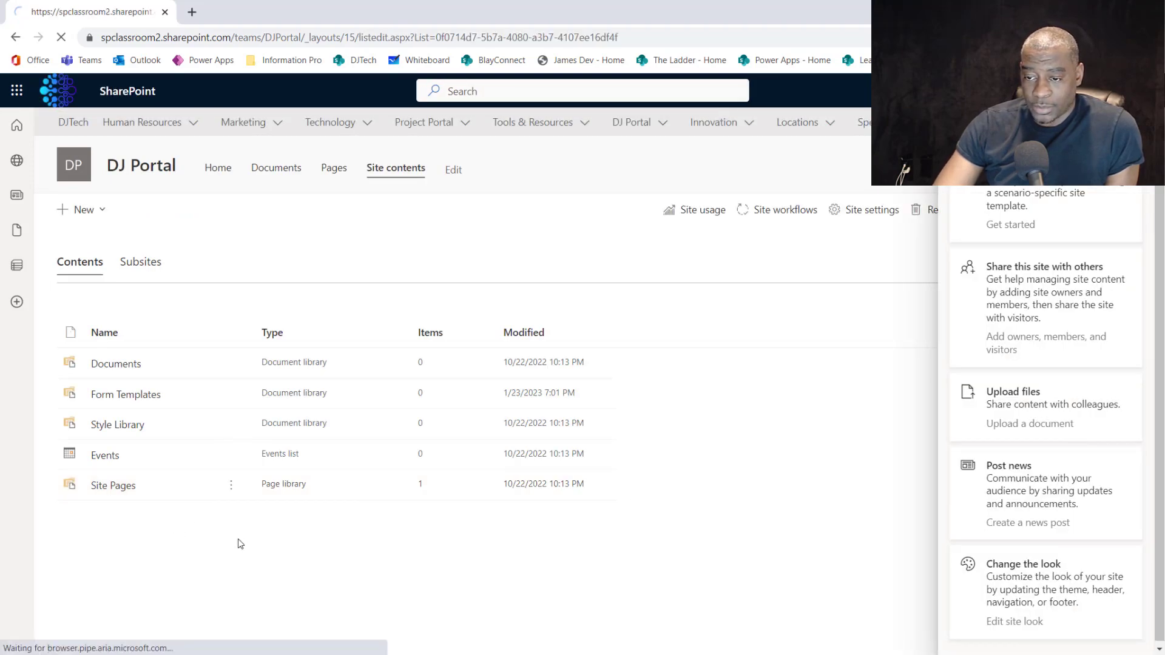
scroll(233, 480, down, 3)
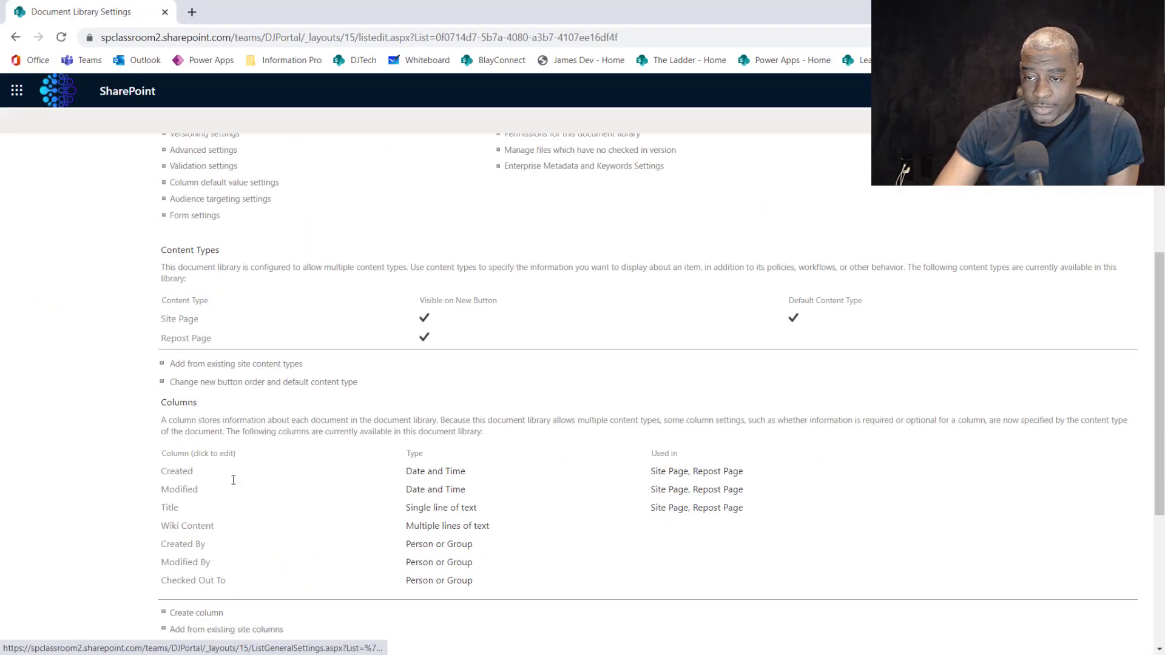
scroll(233, 480, down, 1)
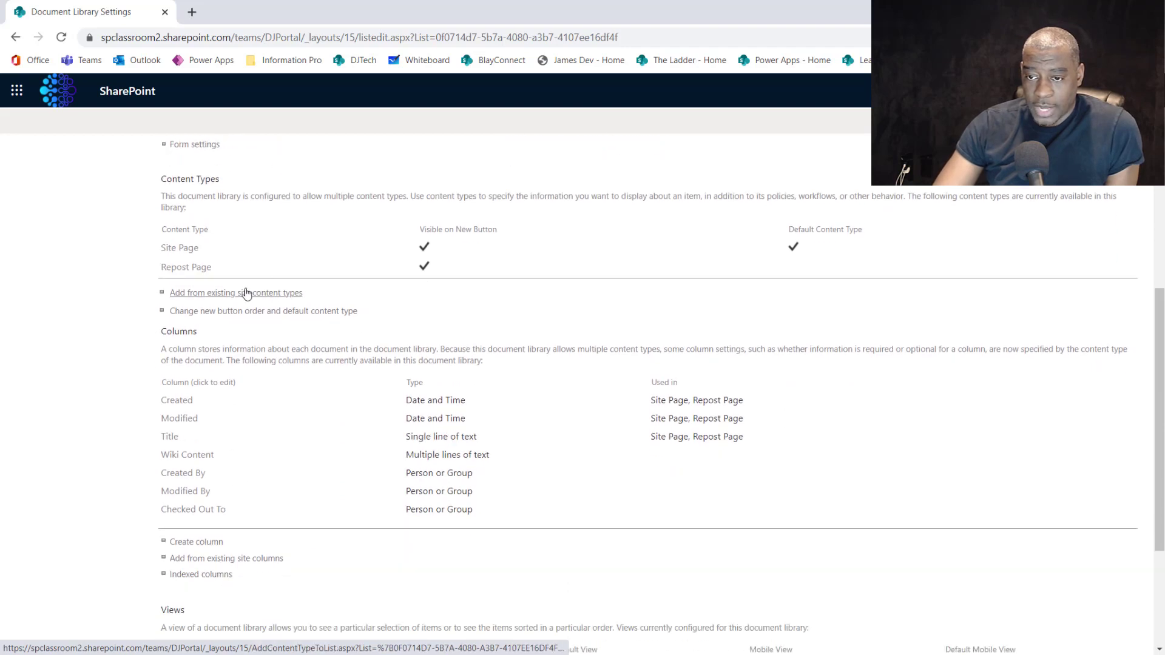
click(226, 563)
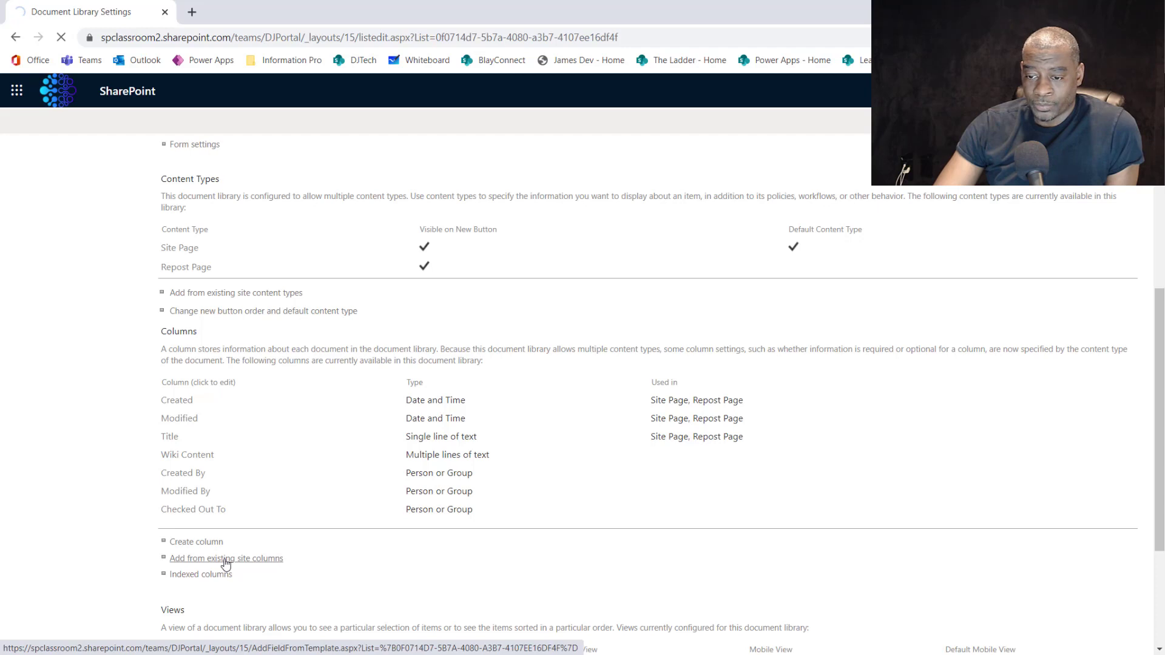
click(400, 251)
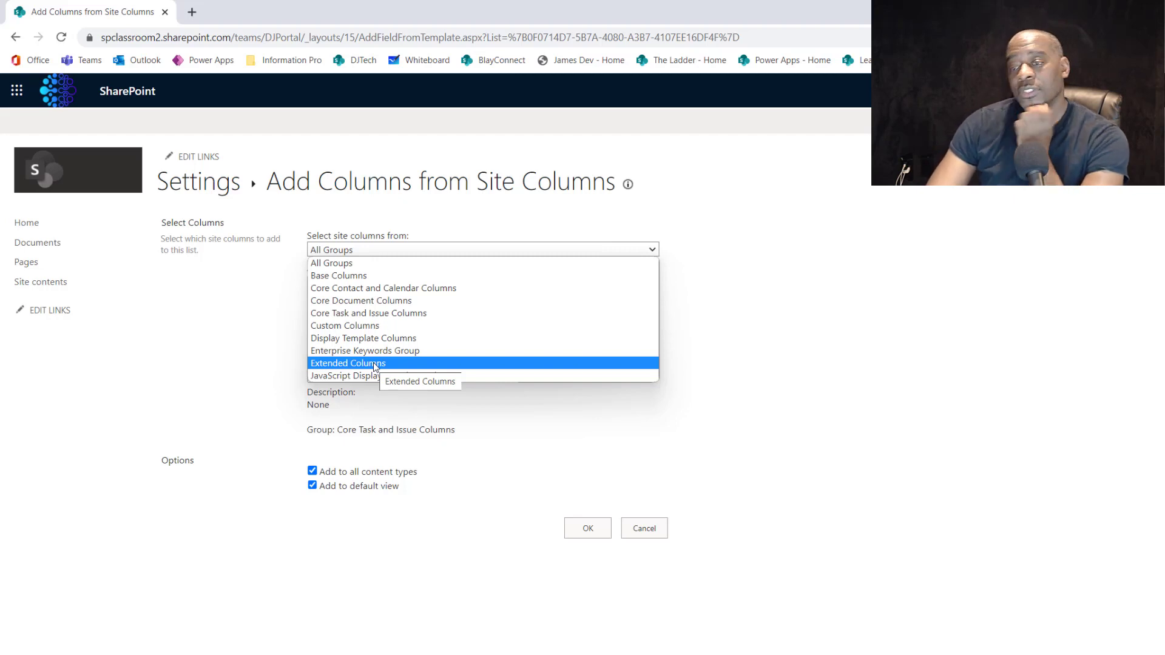
click(347, 278)
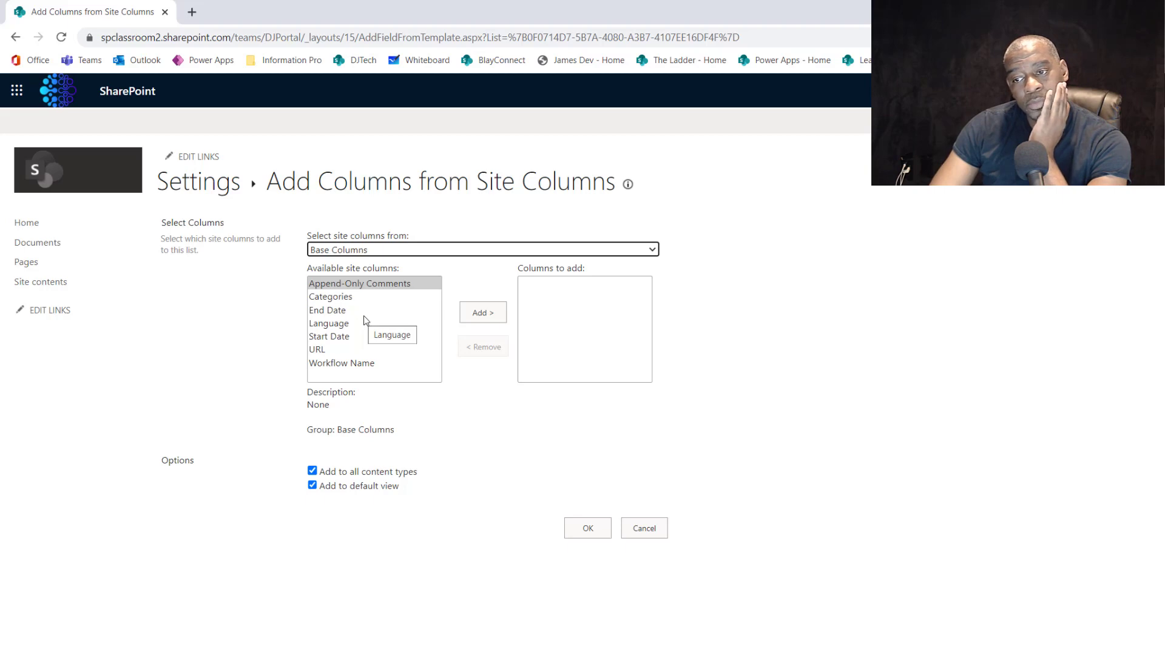
click(645, 528)
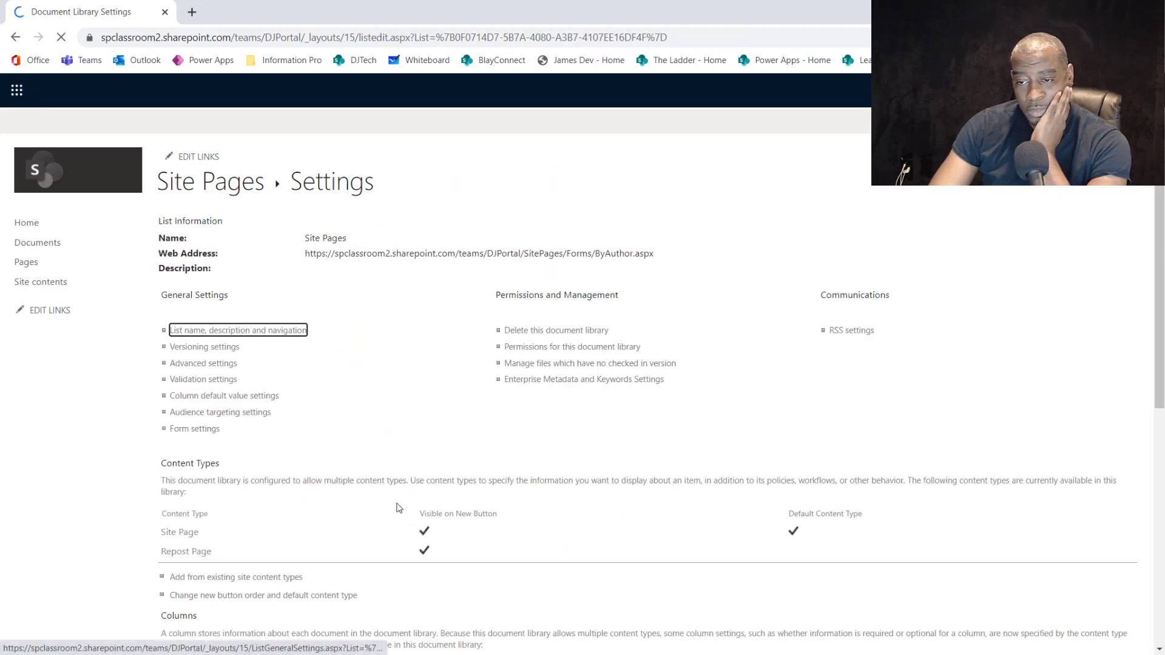
Try to add the DJTech Base content type from the DJTech Global group to the Site Pages library
scroll(191, 411, down, 3)
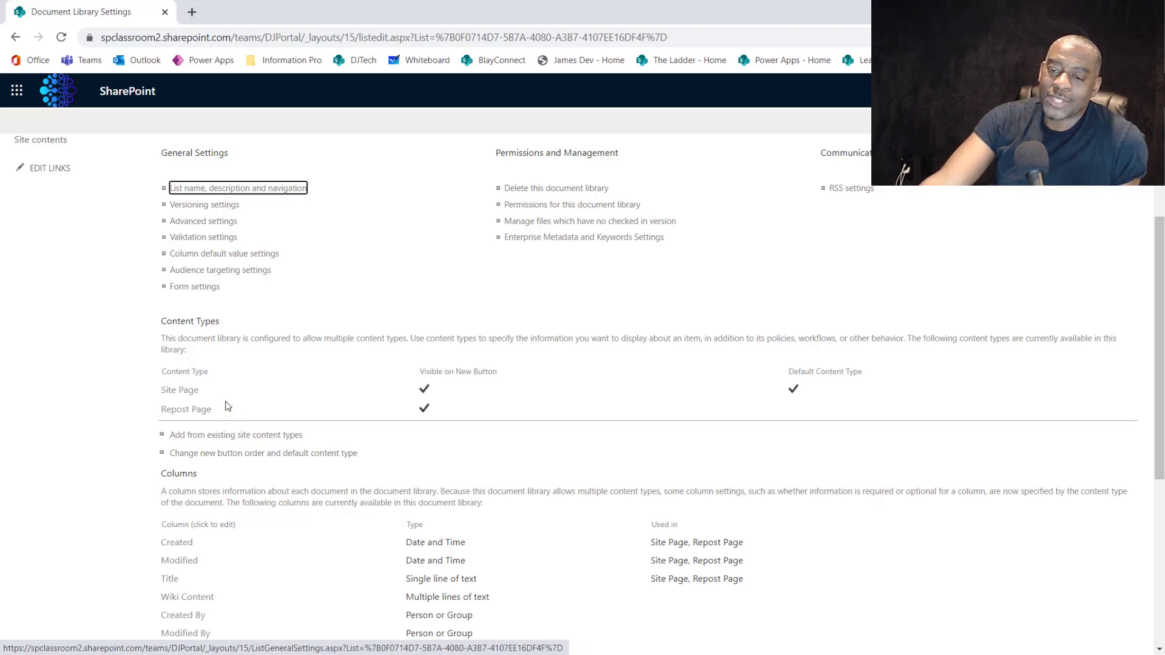
click(237, 436)
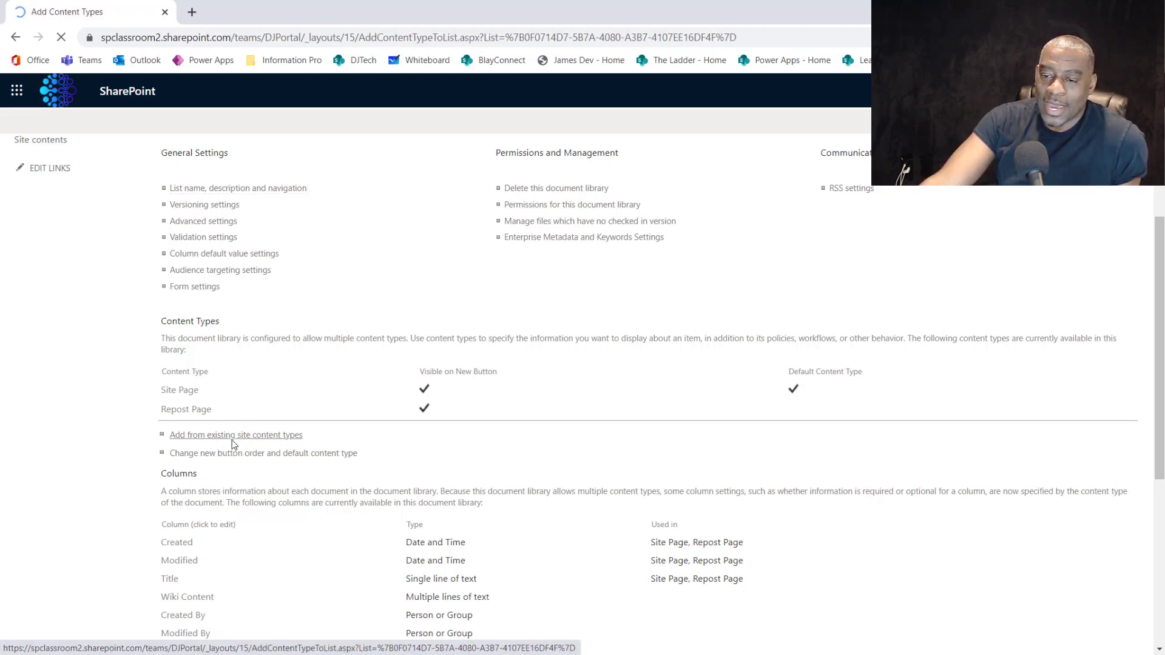
click(537, 296)
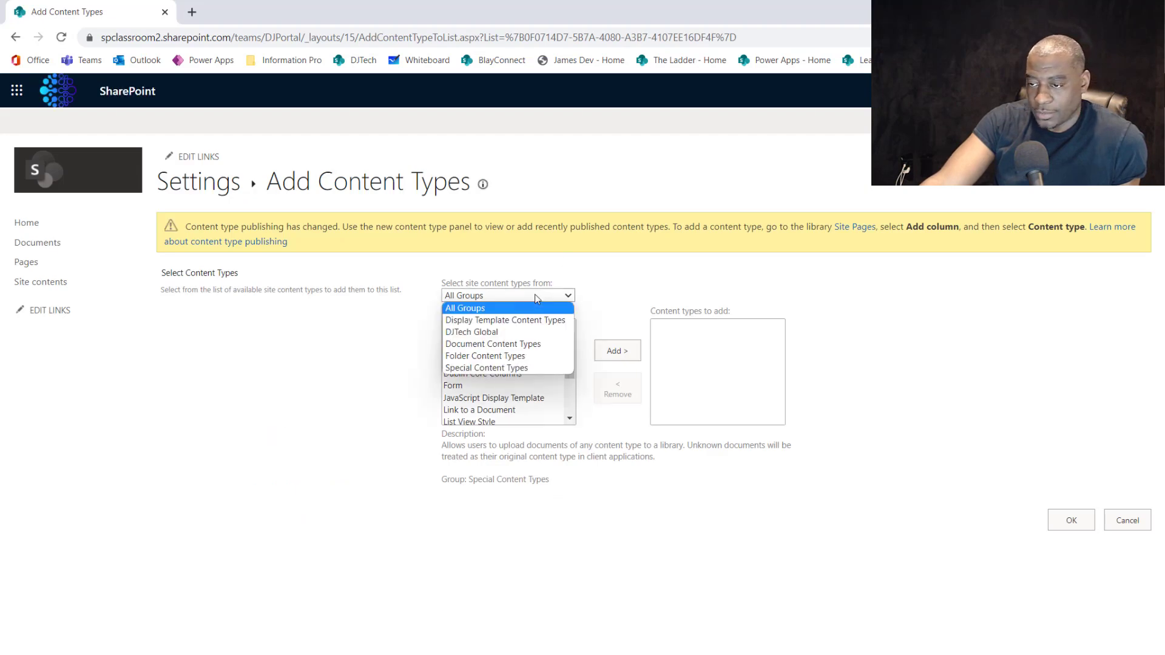
click(464, 332)
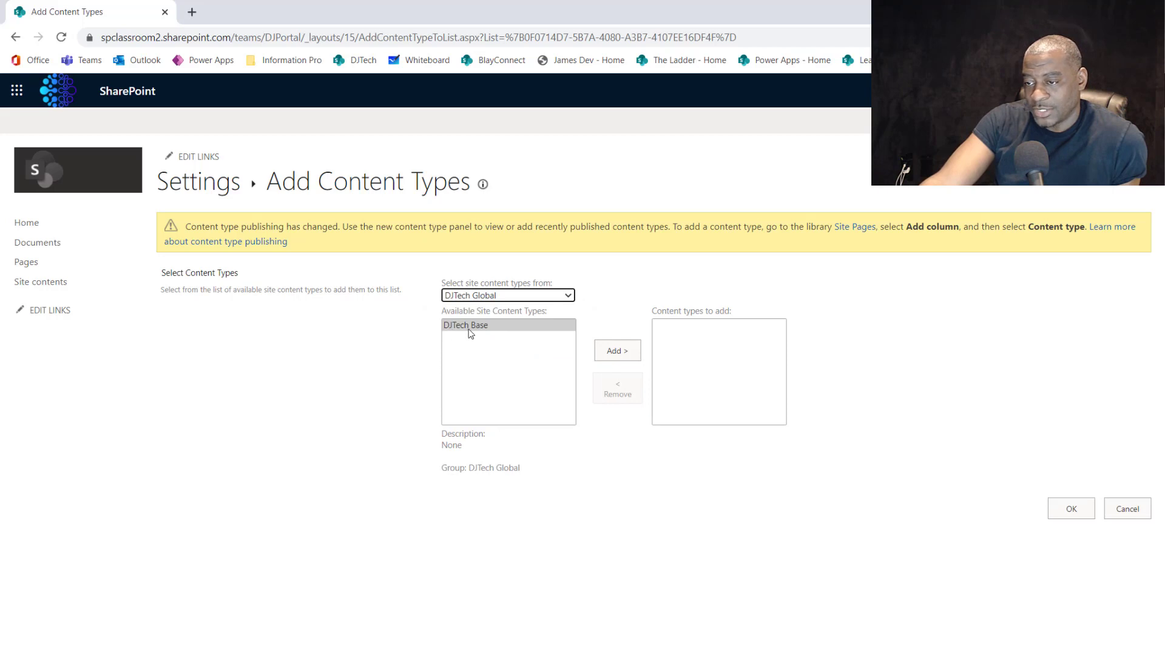
click(616, 351)
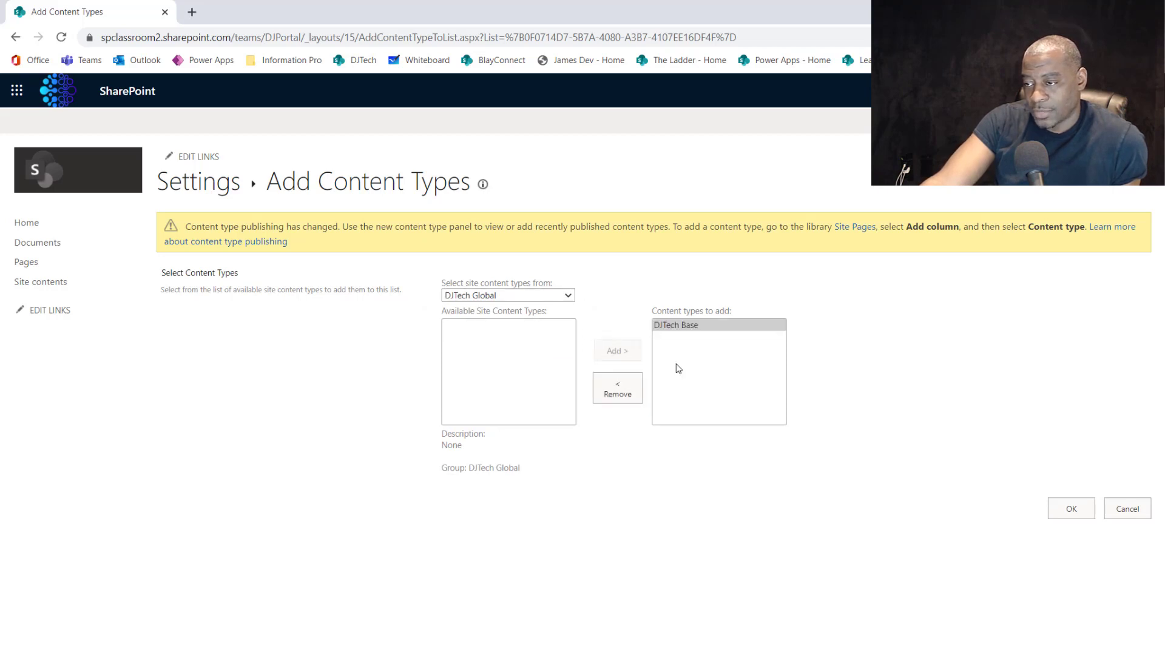
click(1073, 509)
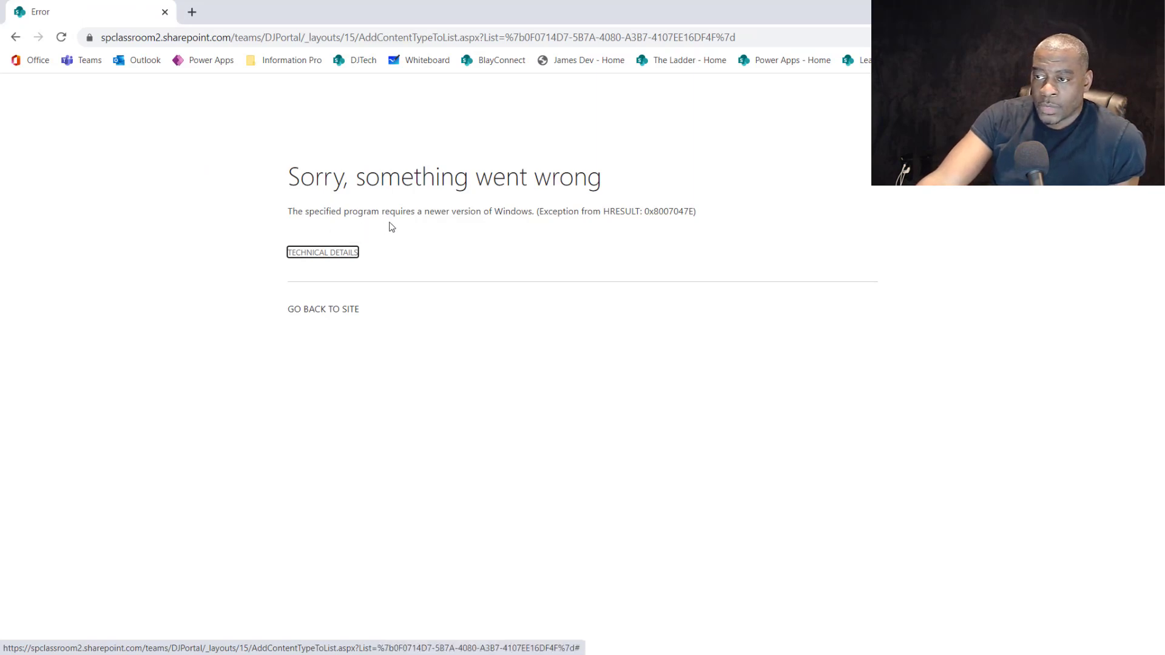
Retry submitting the DJTech Base content type, and return to the Site Pages library settings
click(61, 37)
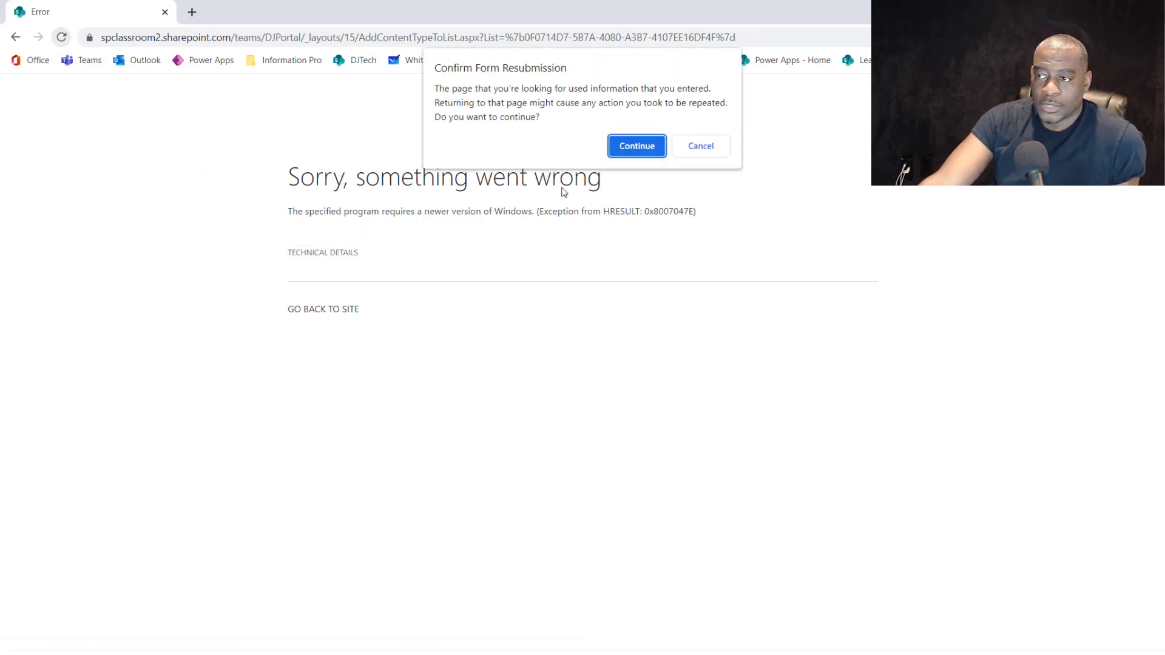
click(636, 145)
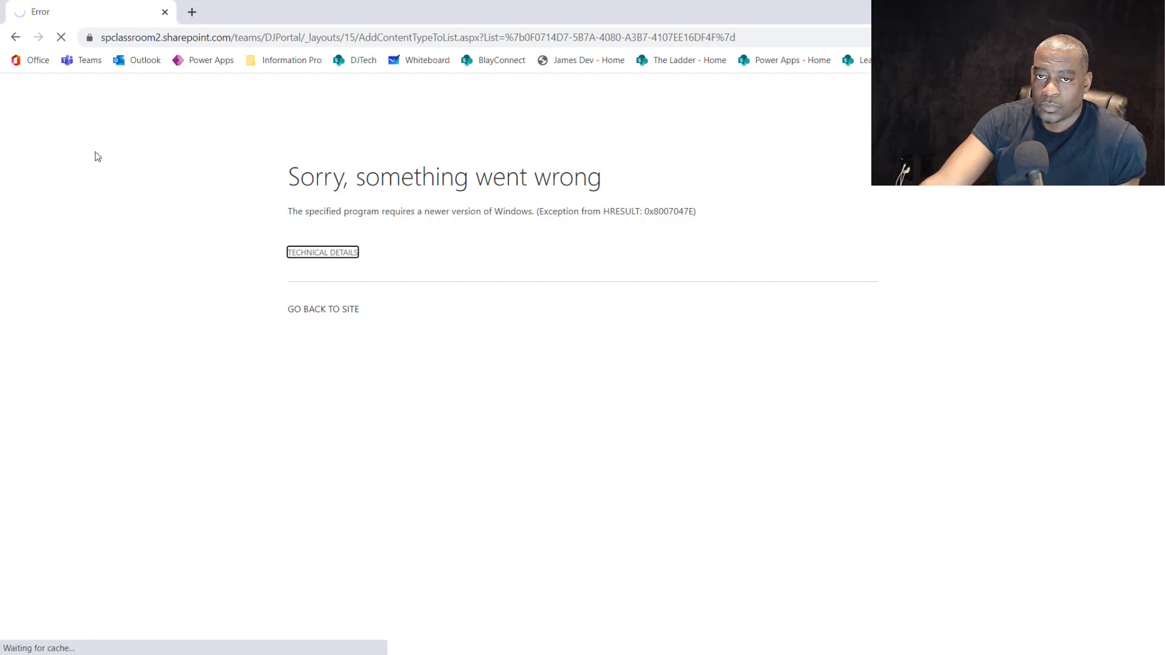
click(17, 37)
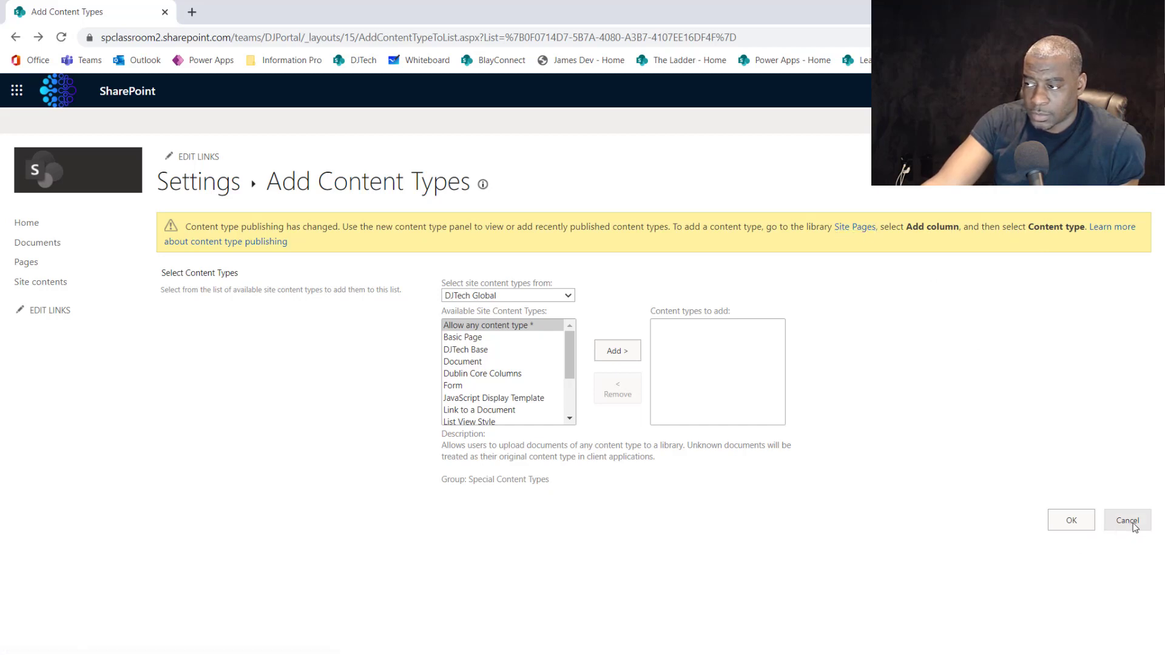
click(1078, 522)
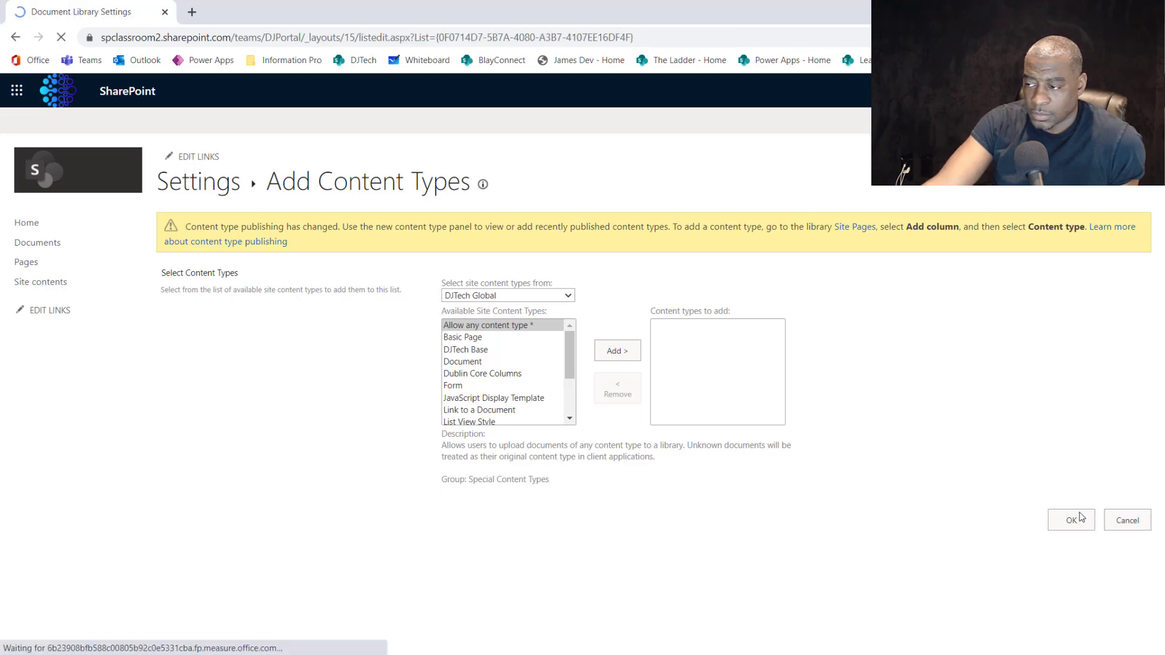
Add the existing site columns IsFeaturedPage and PageCategory from the DJTech Global group to the Site Pages library
scroll(392, 474, down, 8)
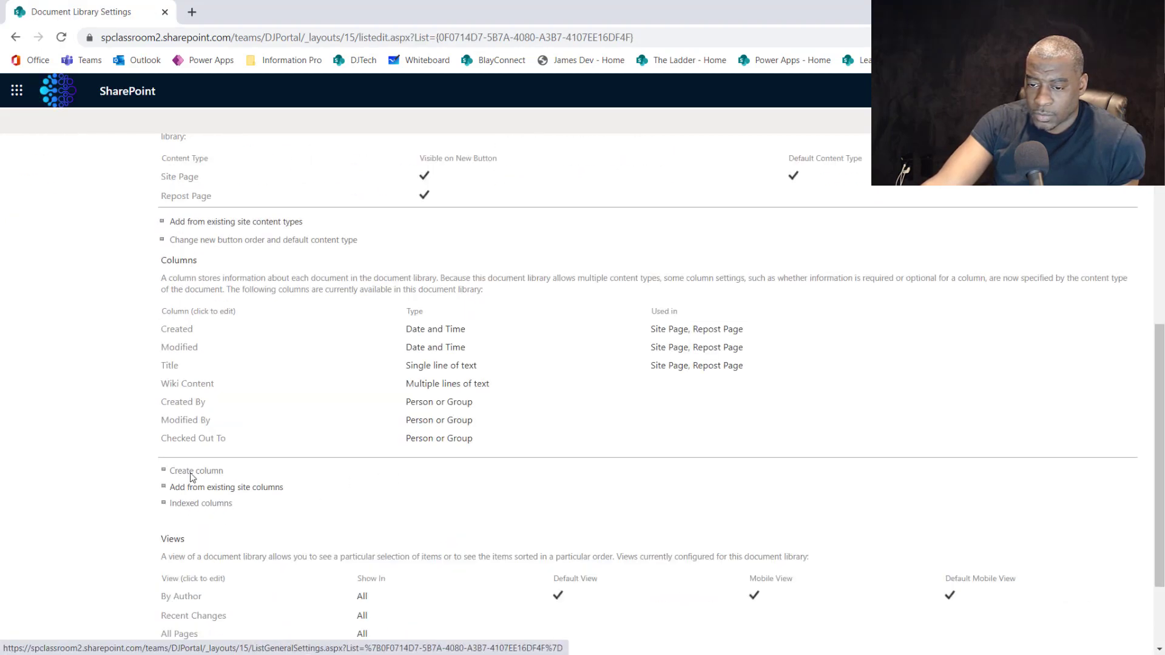
click(224, 489)
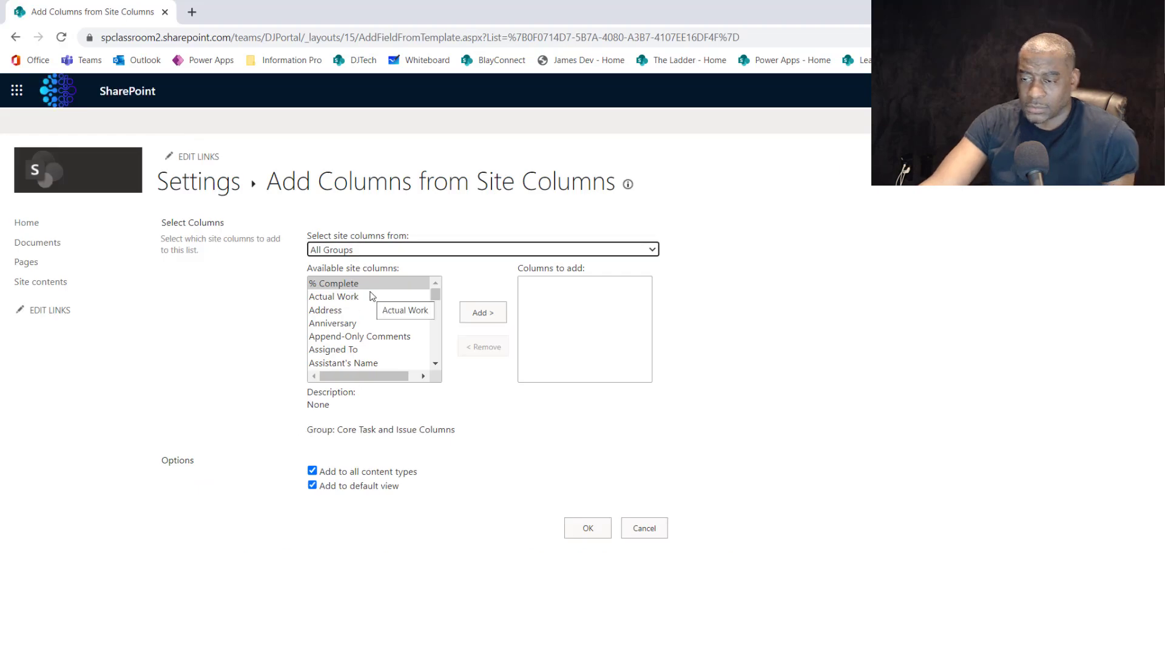
click(386, 249)
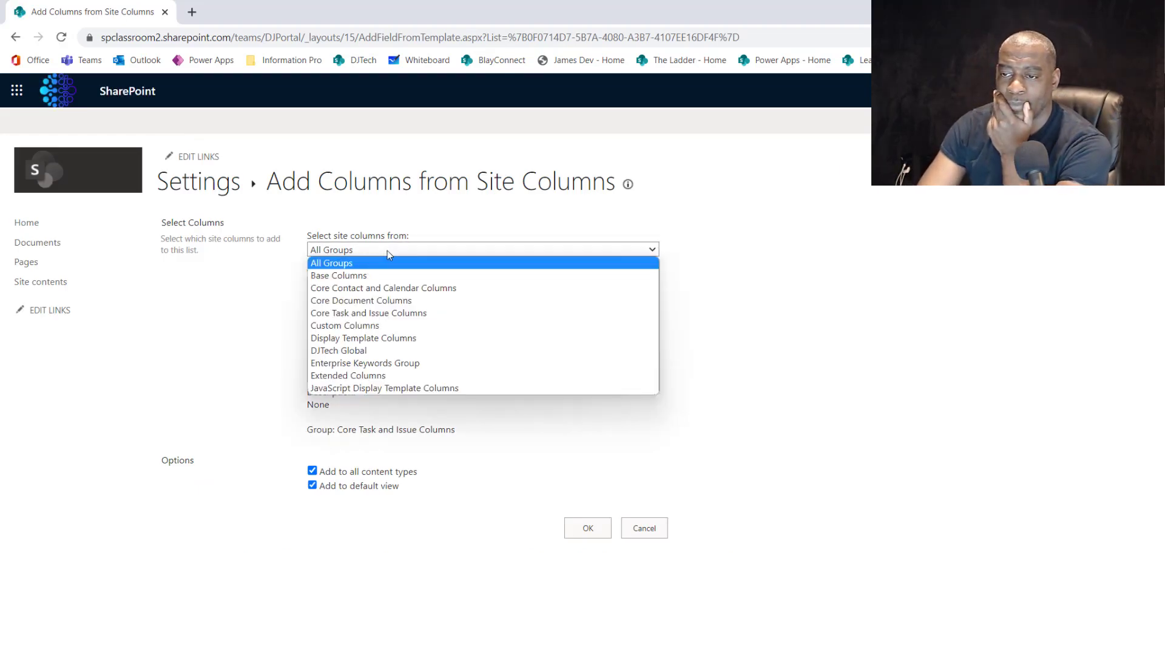
click(377, 352)
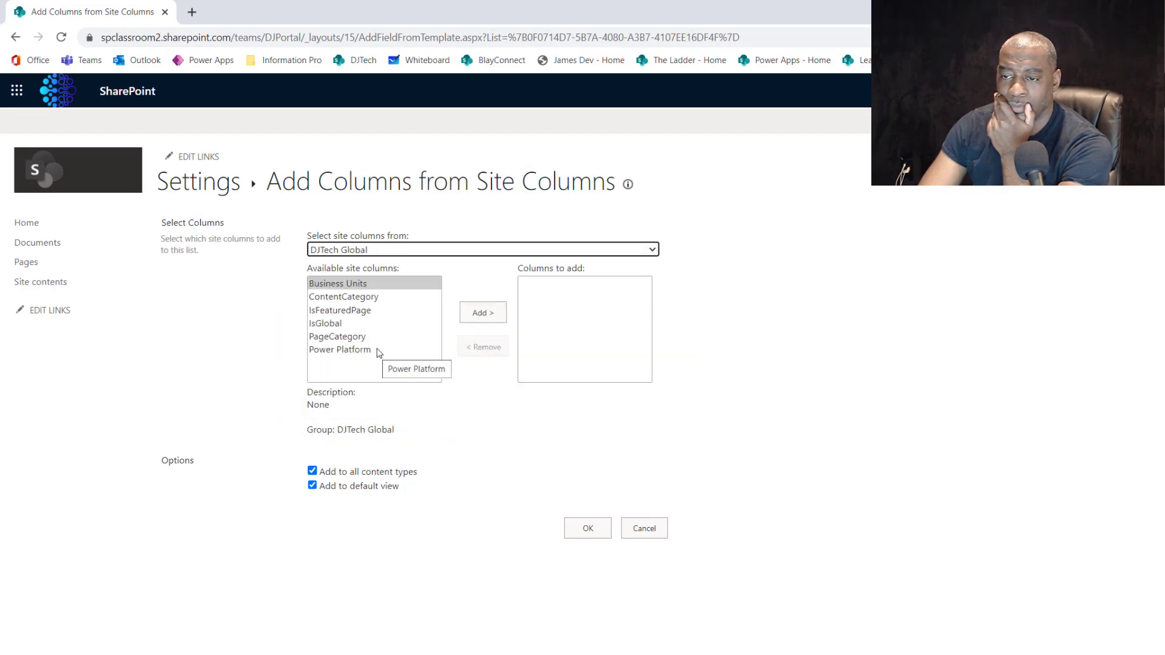
click(361, 311)
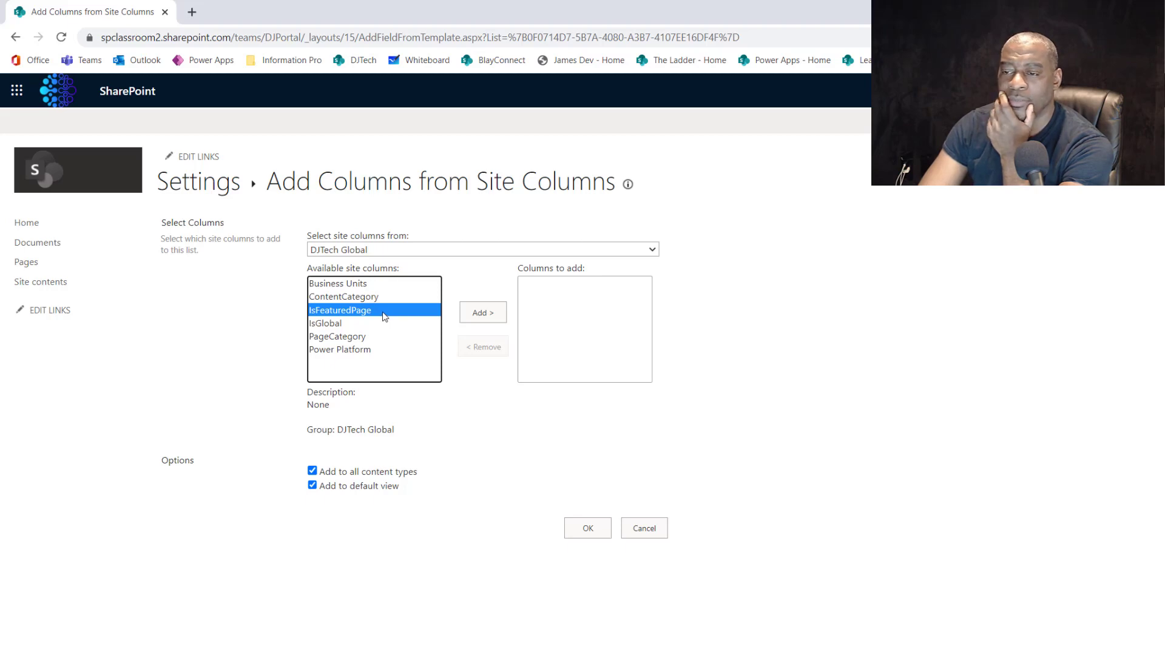
double_click(364, 311)
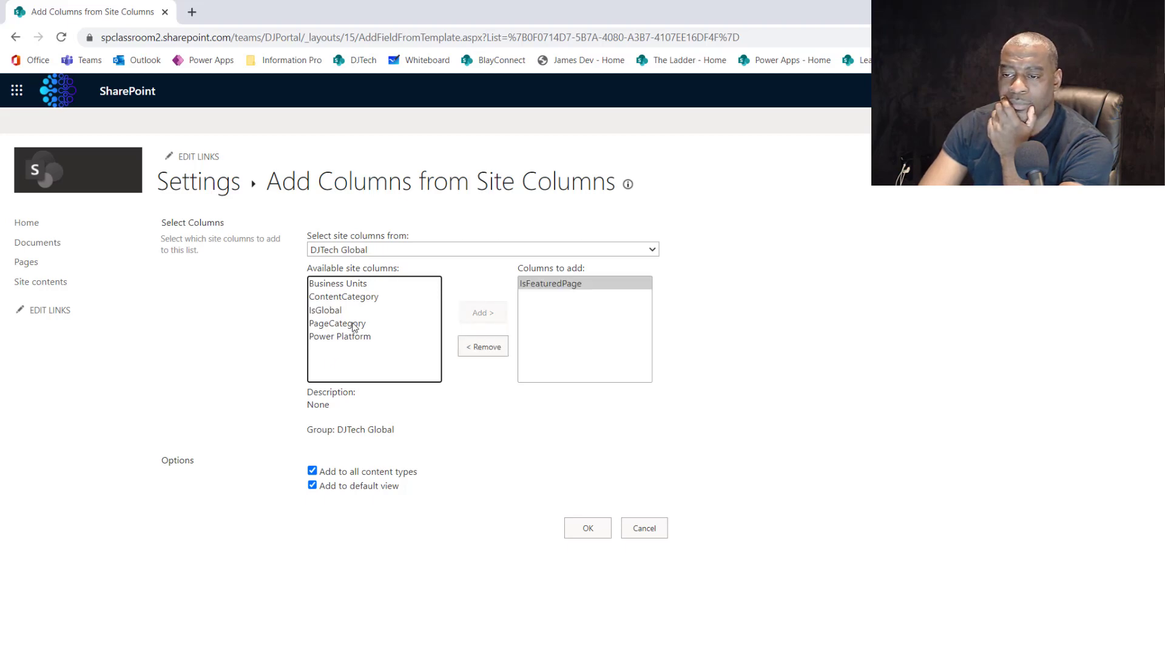
double_click(355, 324)
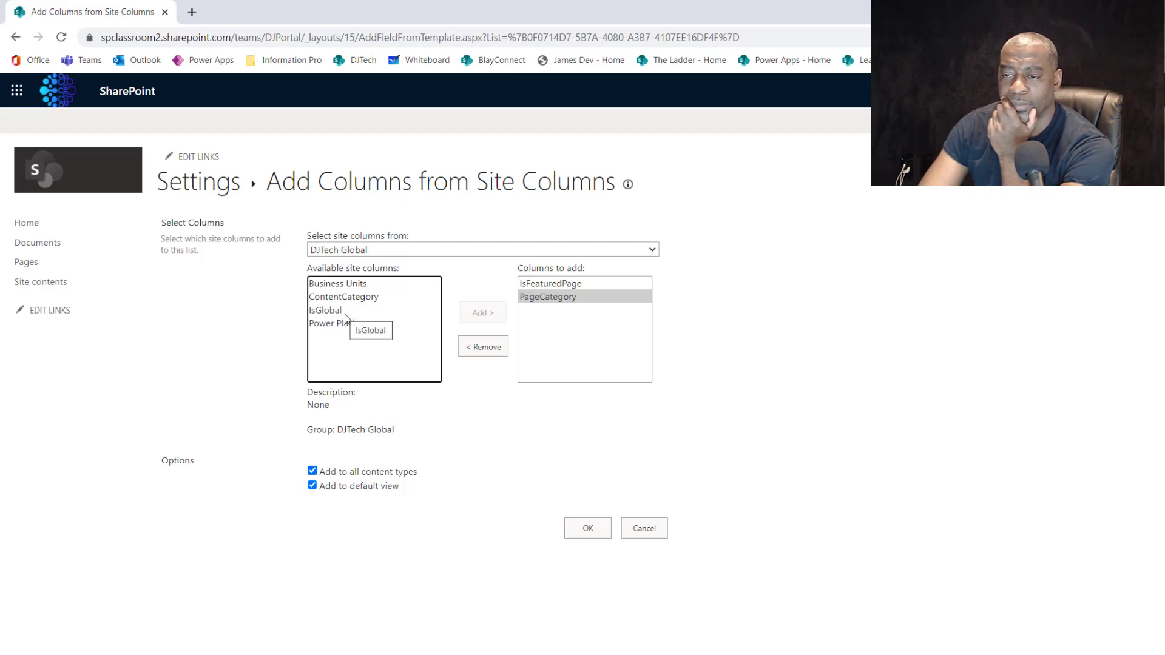
click(589, 531)
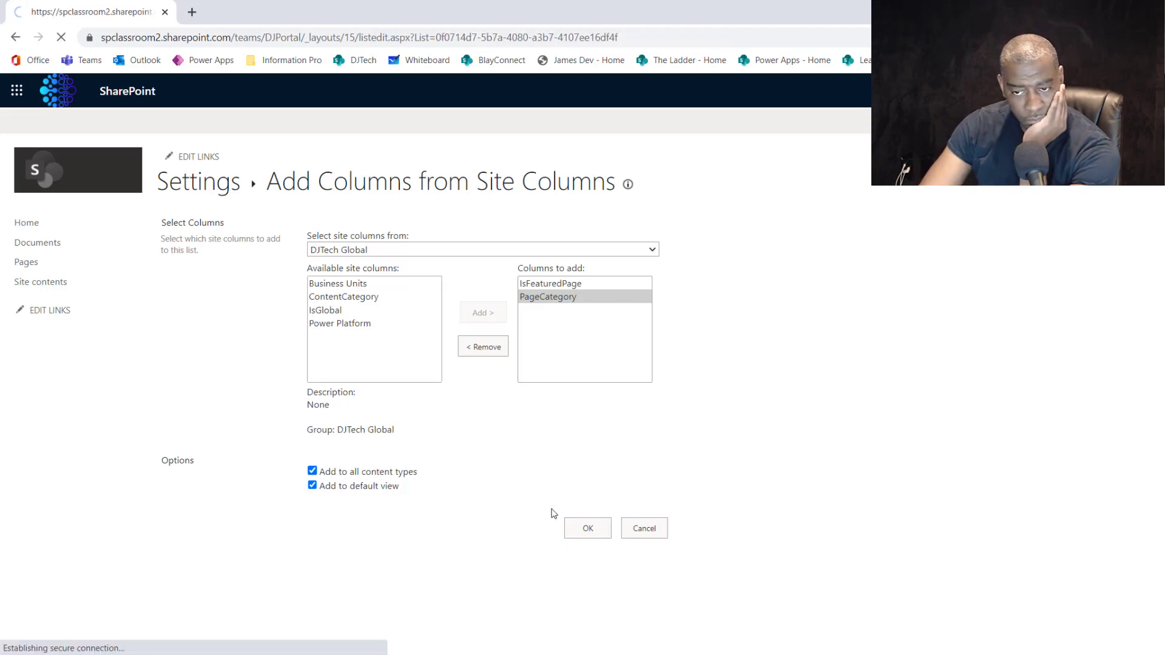
Check the column list in the Site Pages settings, and open the Site Pages library to view its columns
scroll(498, 433, down, 1)
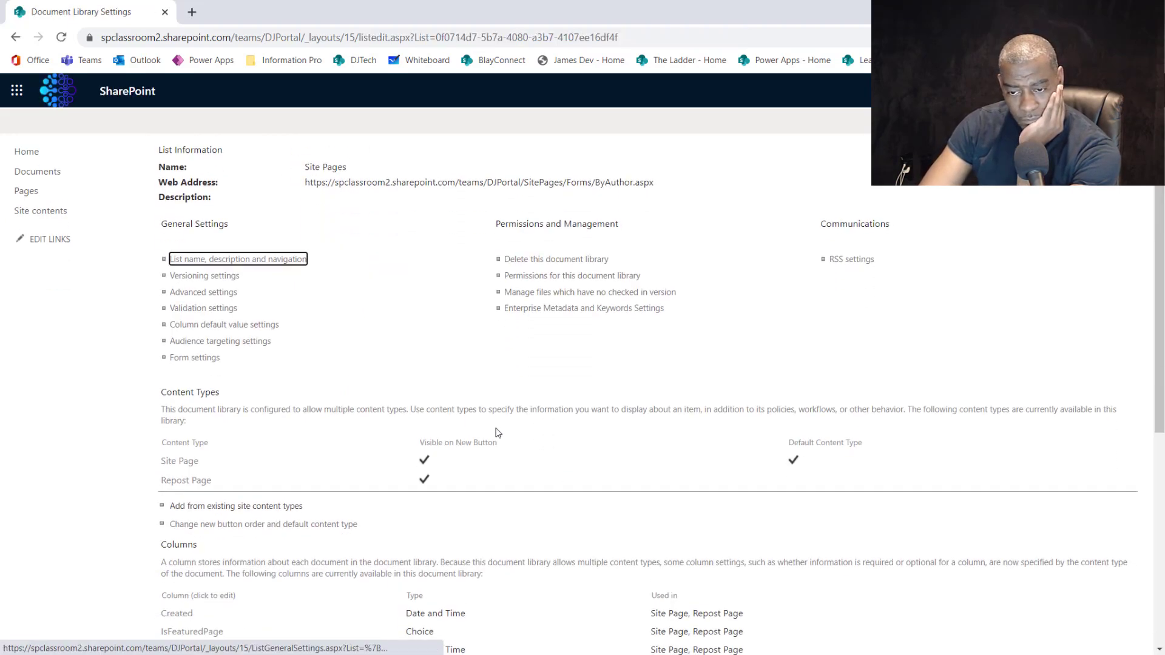
scroll(497, 433, down, 3)
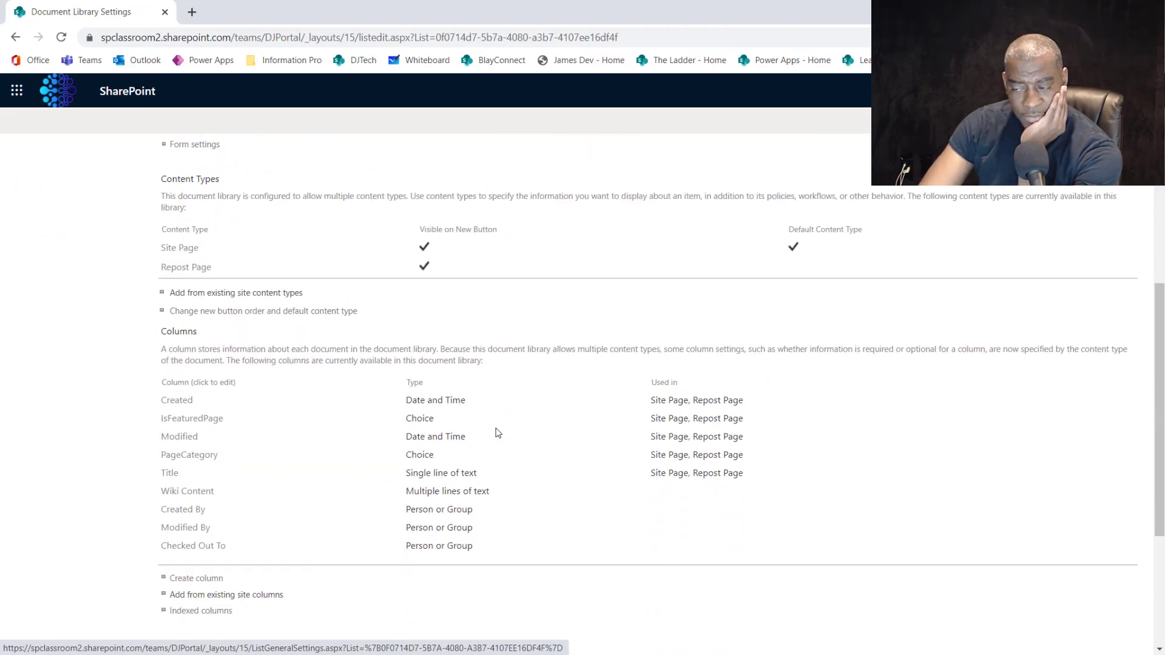
scroll(447, 395, up, 4)
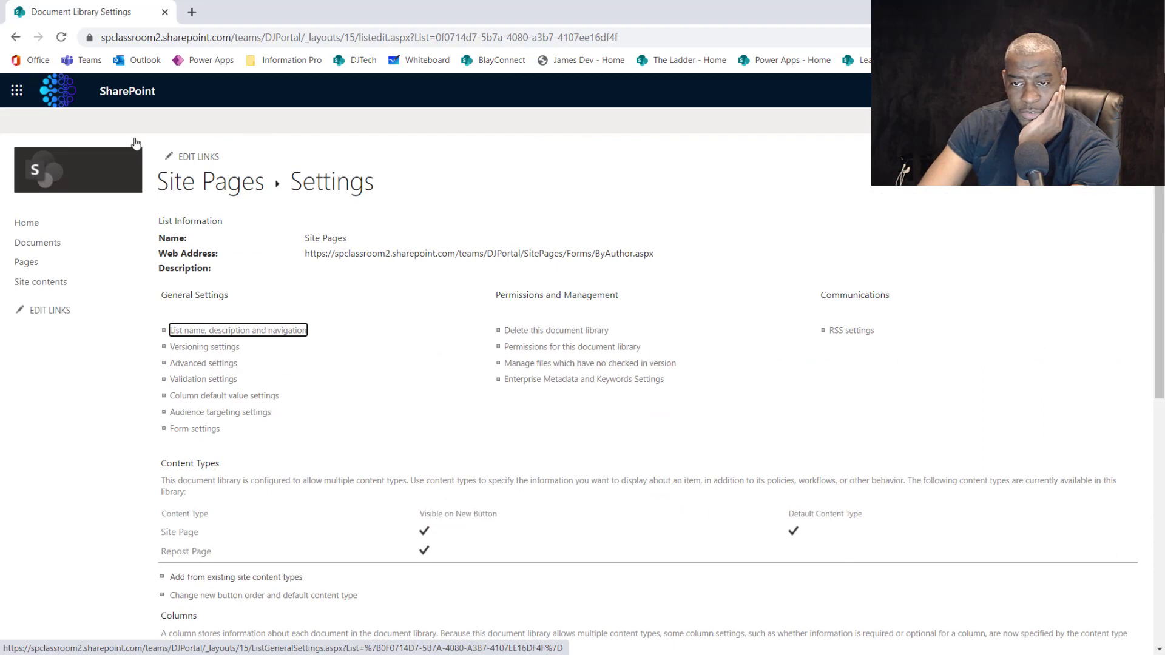
click(192, 183)
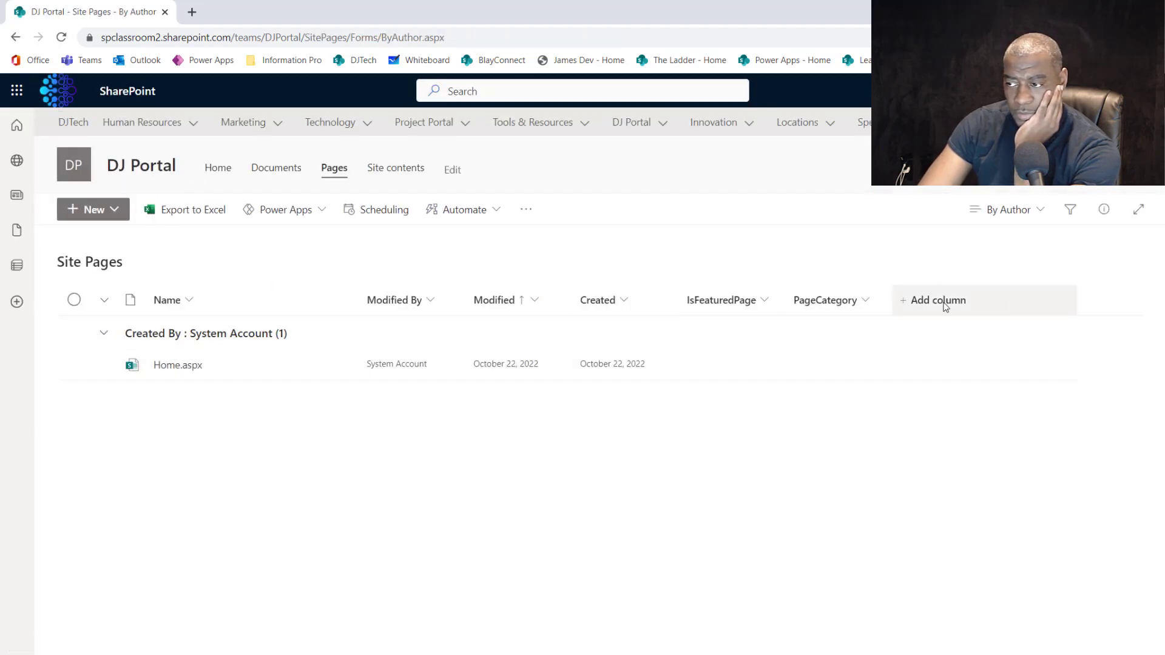
Open the PageCategory column of the Site Pages library for editing, and set its first choice to Client Engagement
click(840, 304)
mouse_move(868, 432)
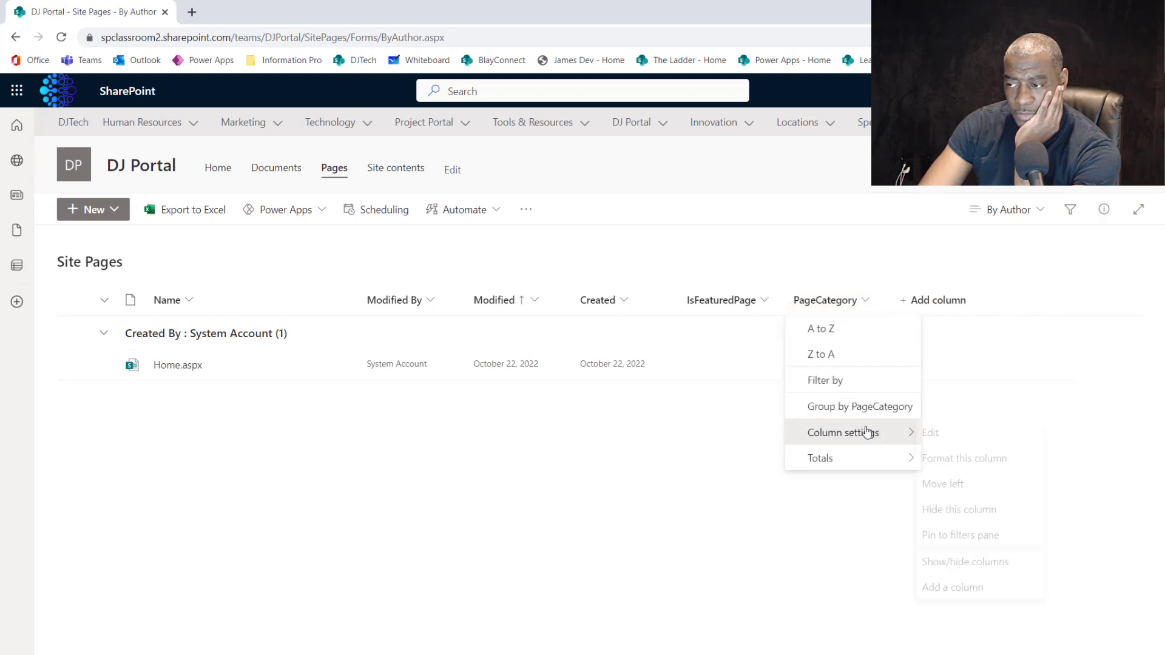
click(962, 434)
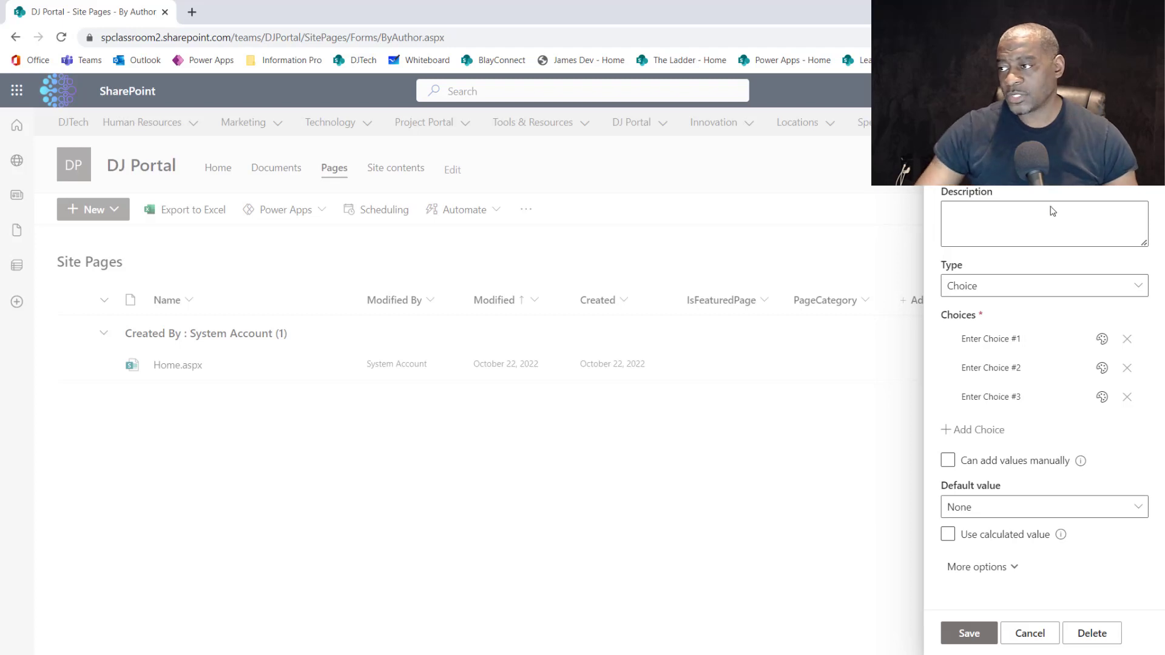
click(994, 338)
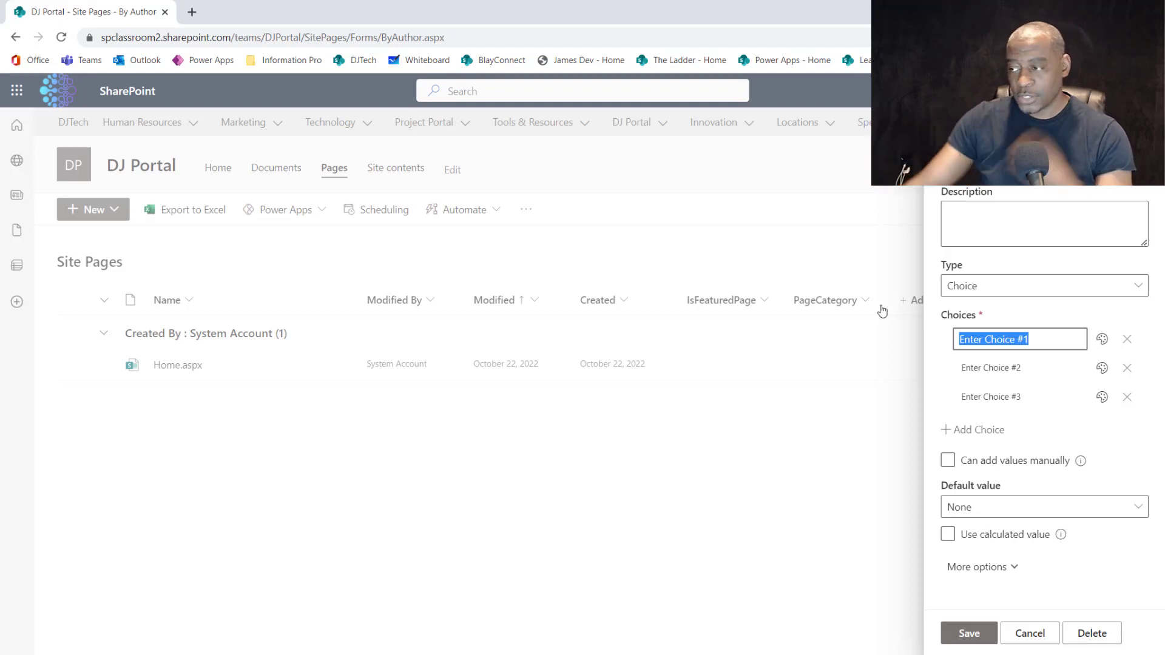
click(988, 371)
click(998, 340)
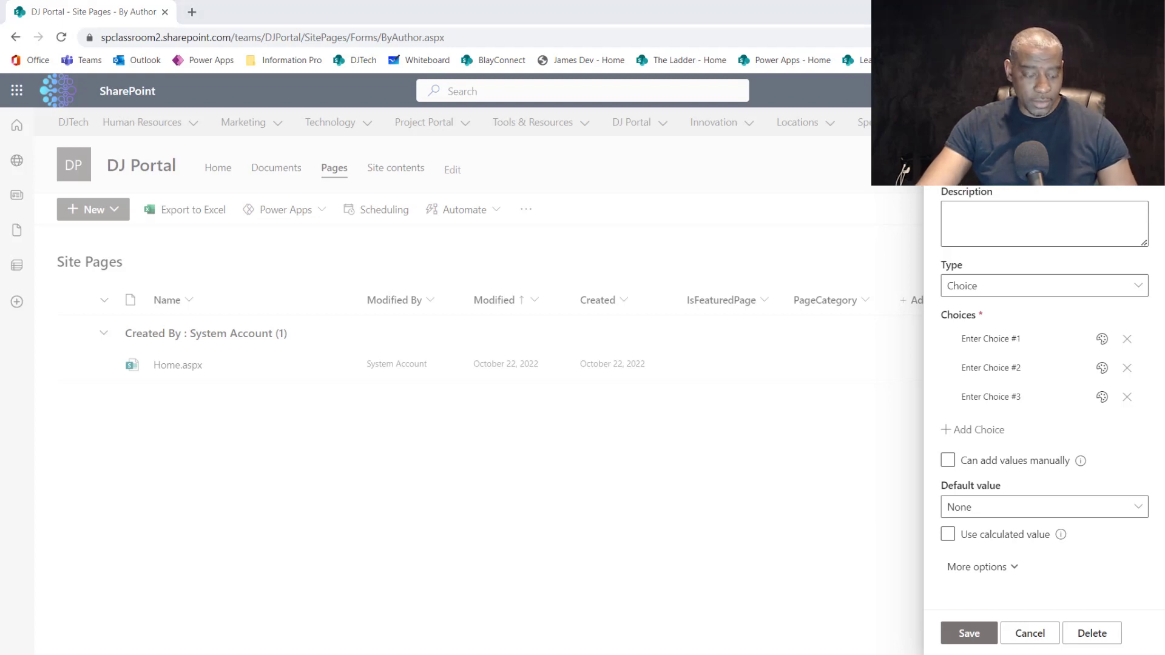
key(alt+Tab)
text(Client Engagement)
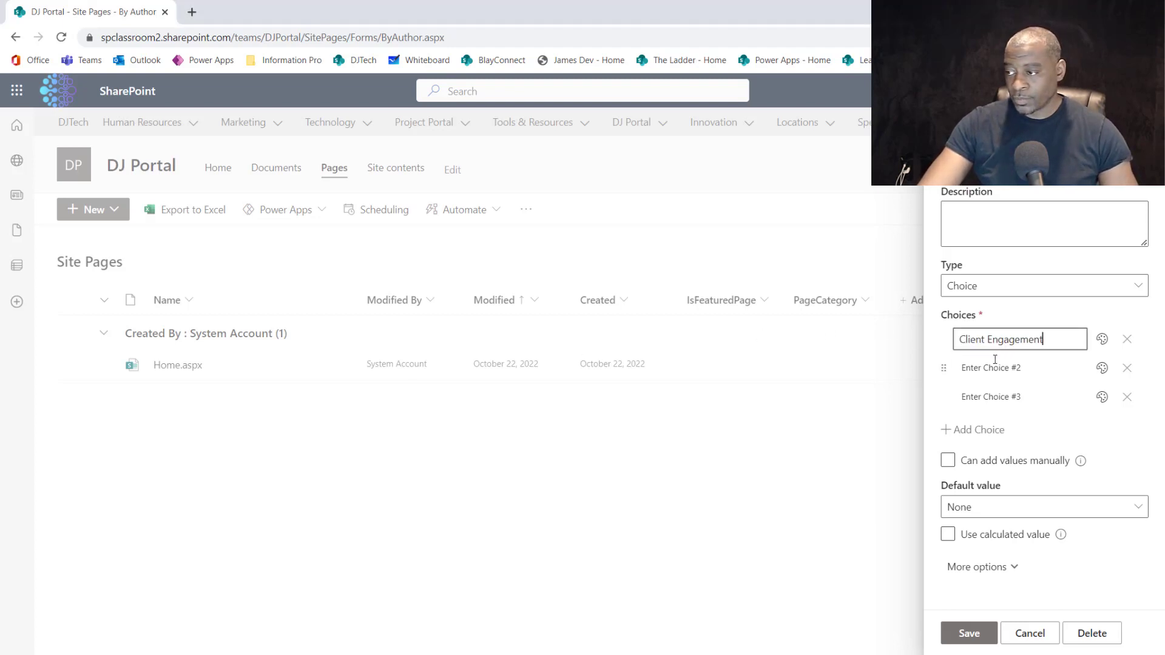
key(alt+Tab)
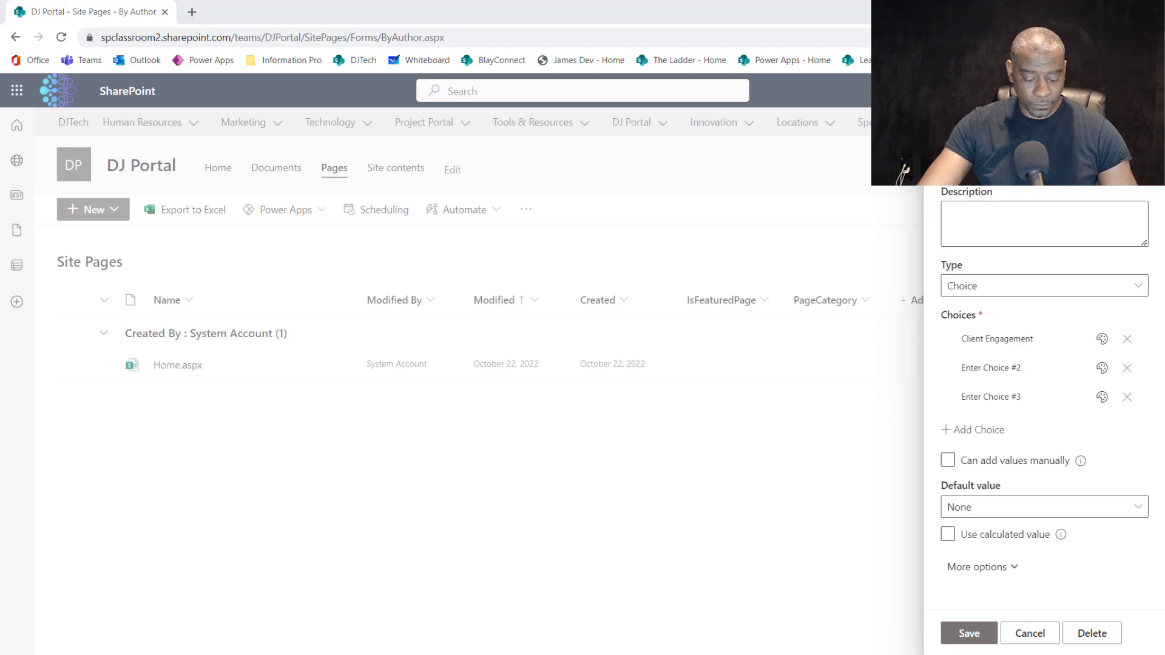
Set the second choice of the column to Markets and the third to Equipment
click(993, 364)
text(Markets)
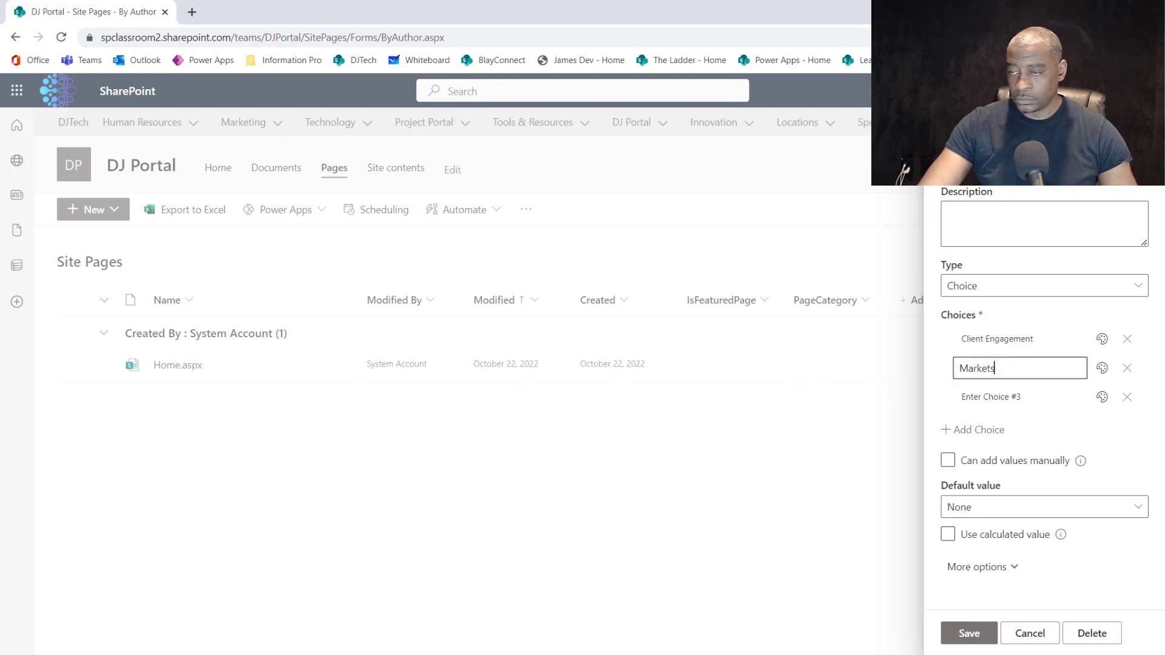
key(alt+Tab)
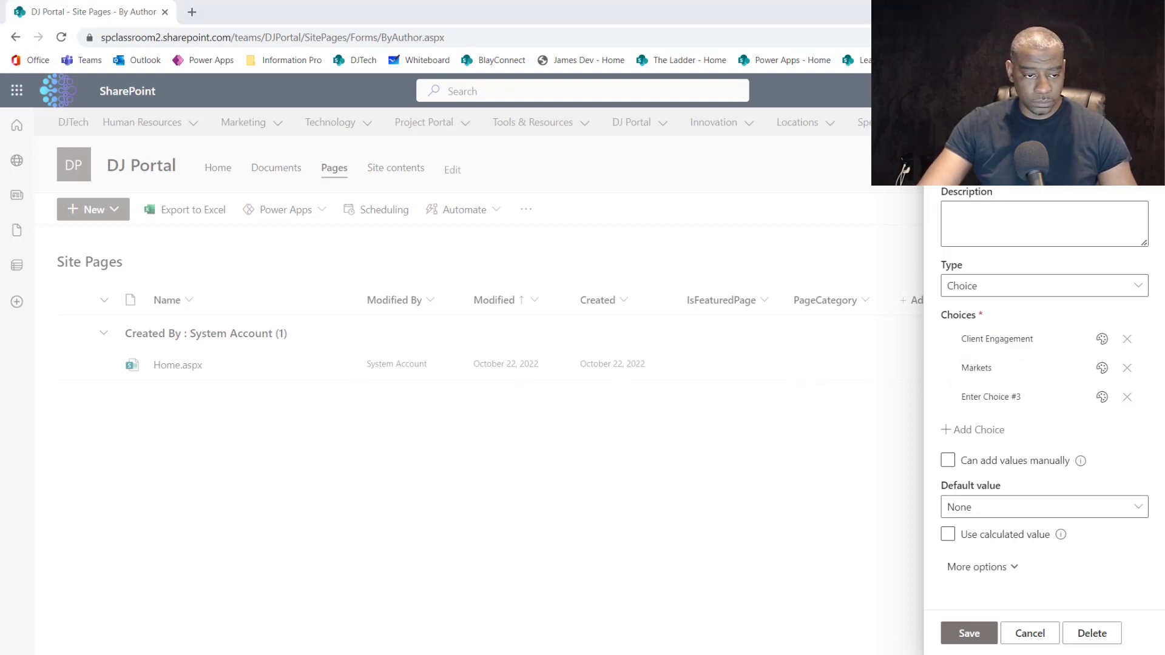
click(1007, 397)
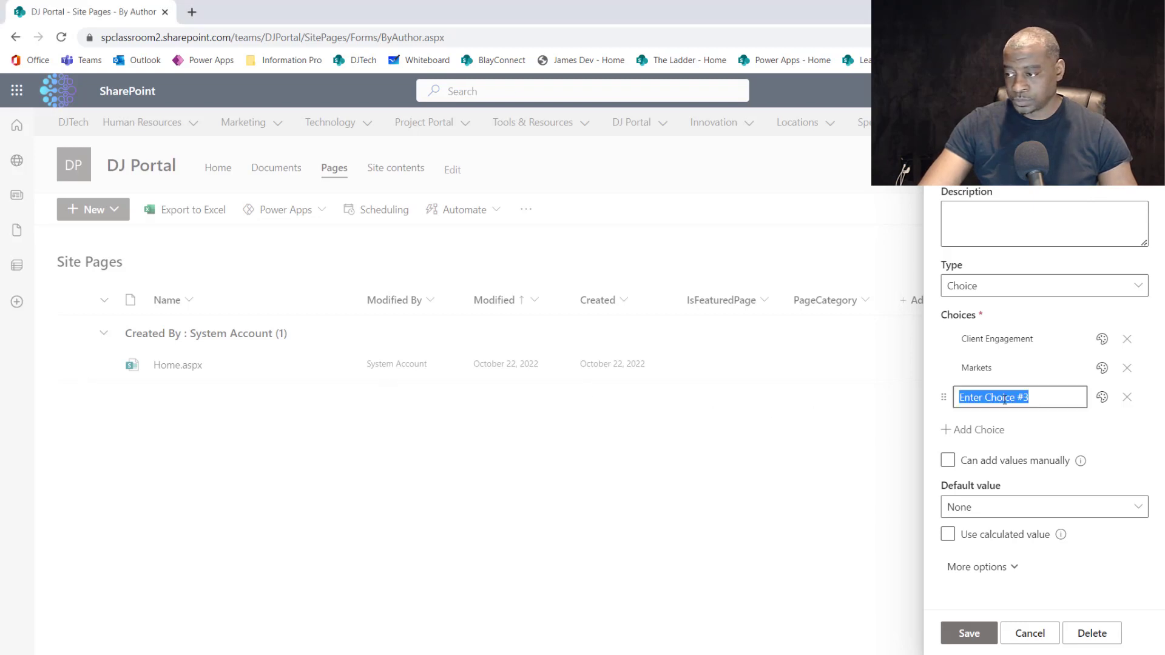
text(Equipment)
Add Music and Training as the fourth and fifth choices of the column
click(970, 429)
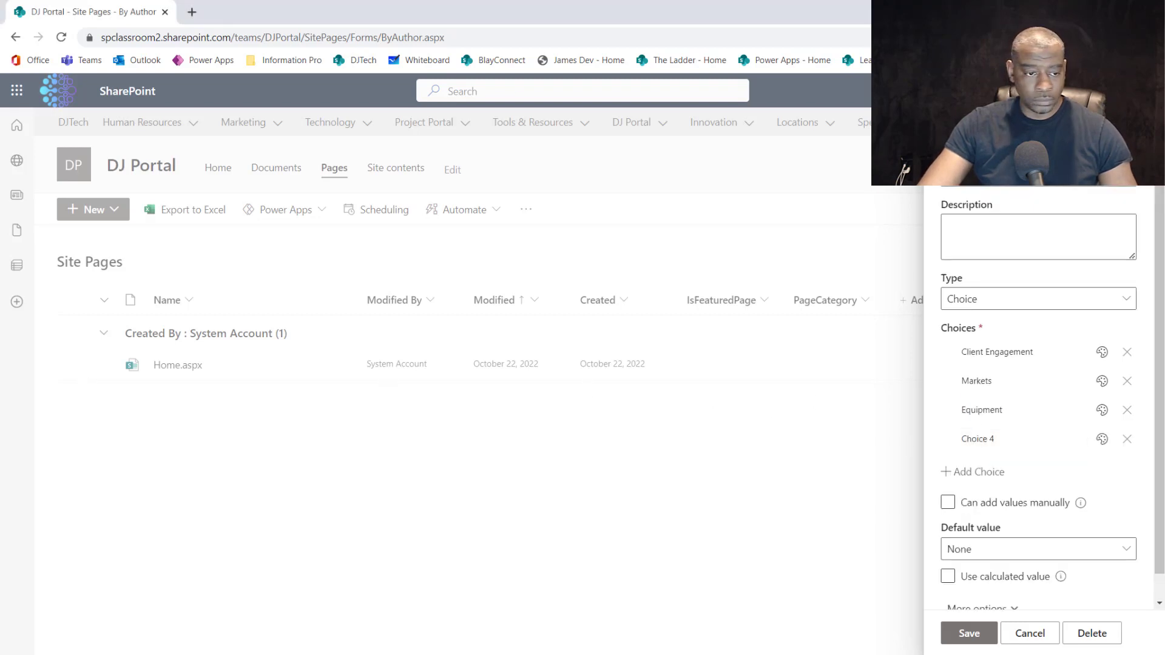
key(alt+Tab)
click(964, 439)
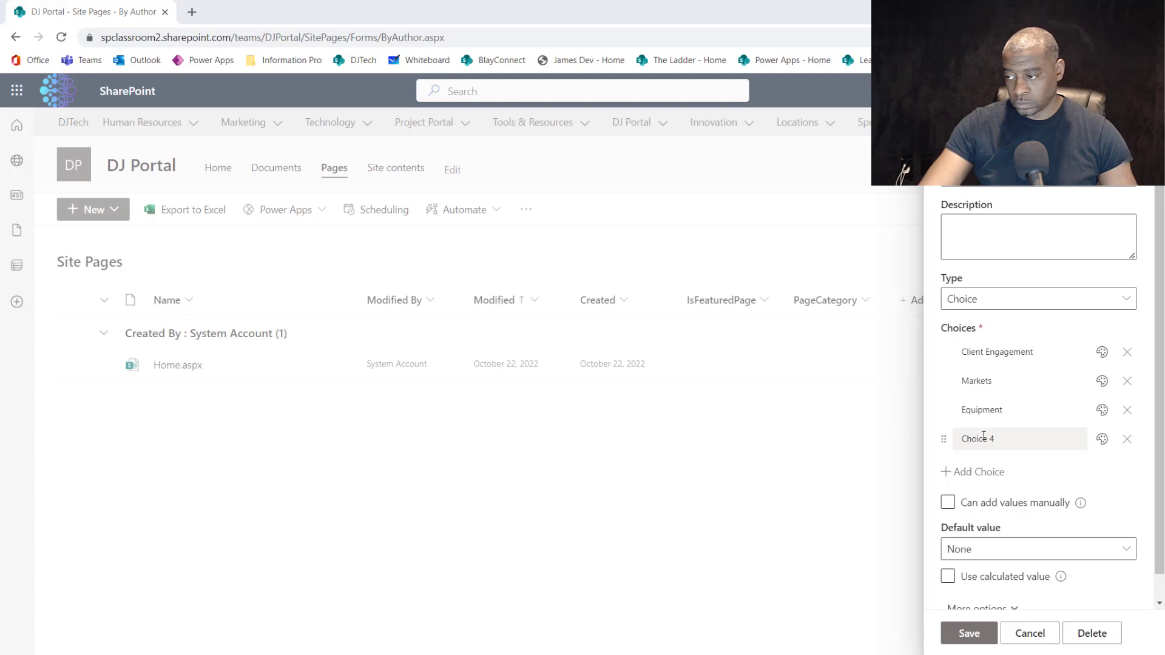
text(Music)
click(973, 473)
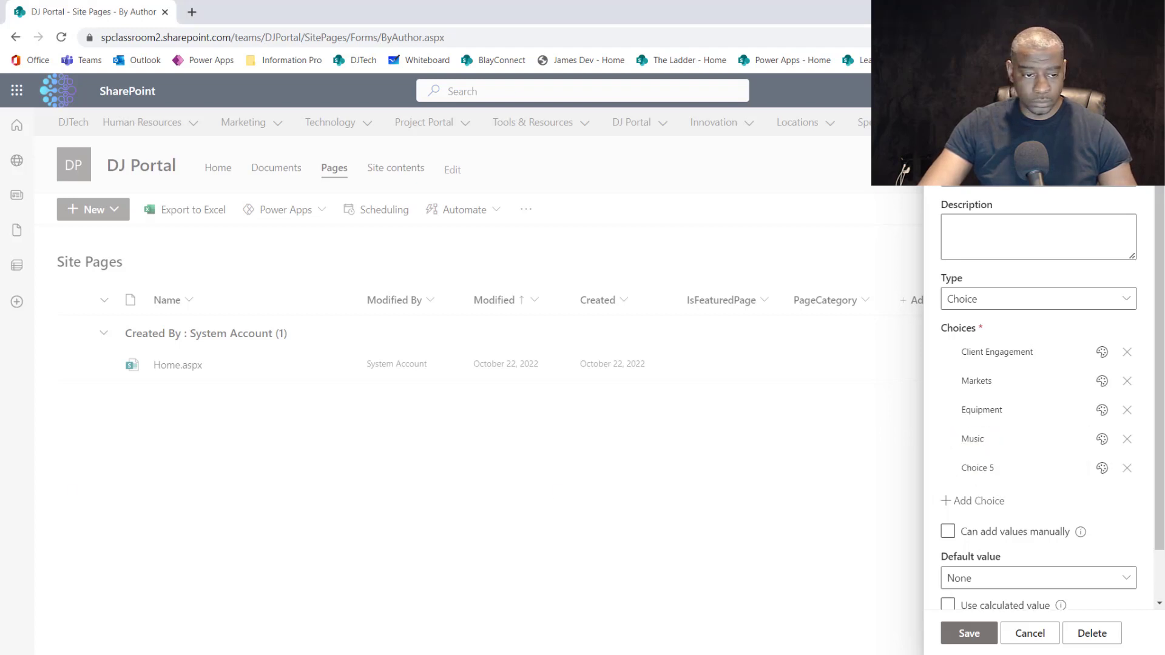
key(alt+Tab)
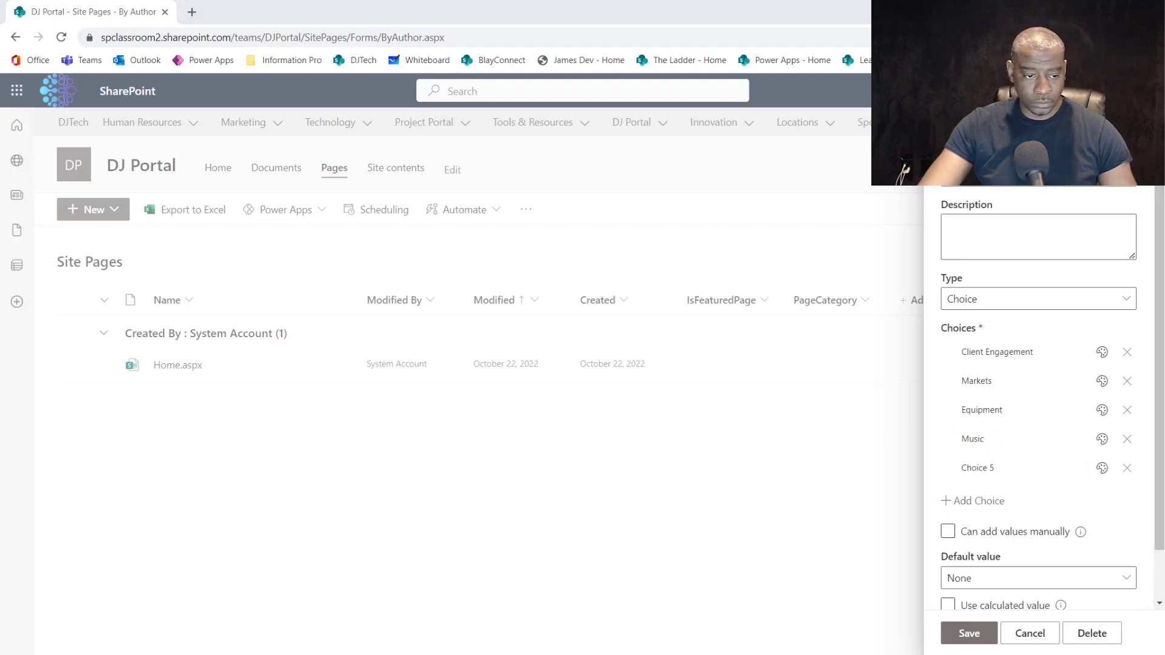
click(984, 463)
text(Training)
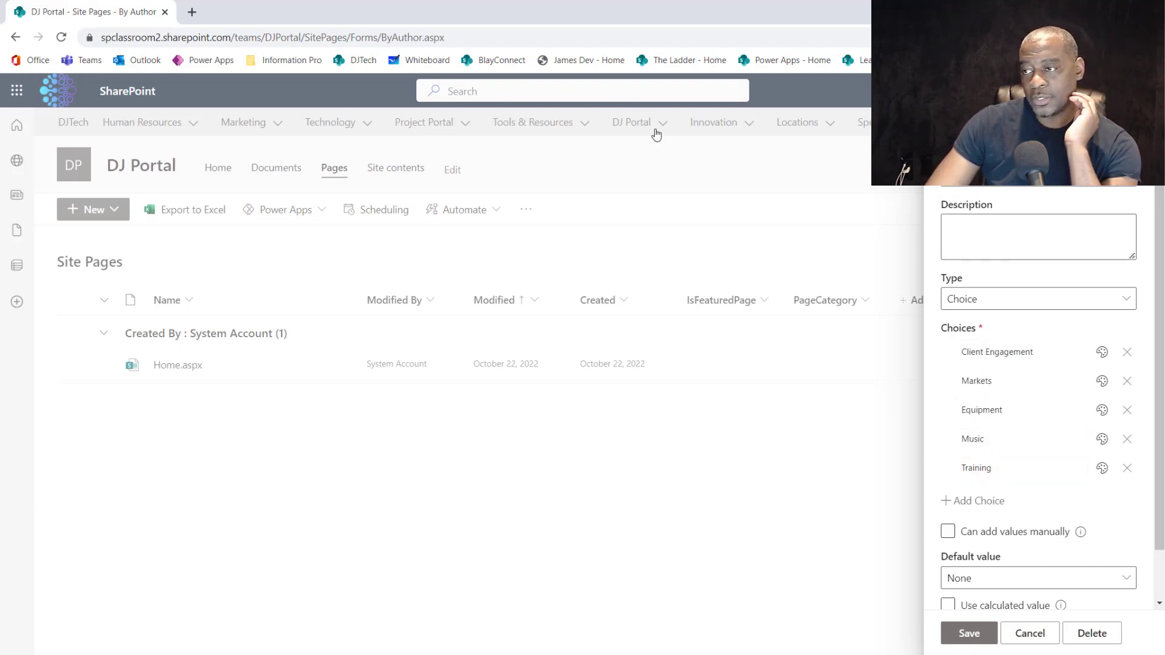
Save the edited choice column under the name DJ Categories, and check its header in the Site Pages library
click(969, 634)
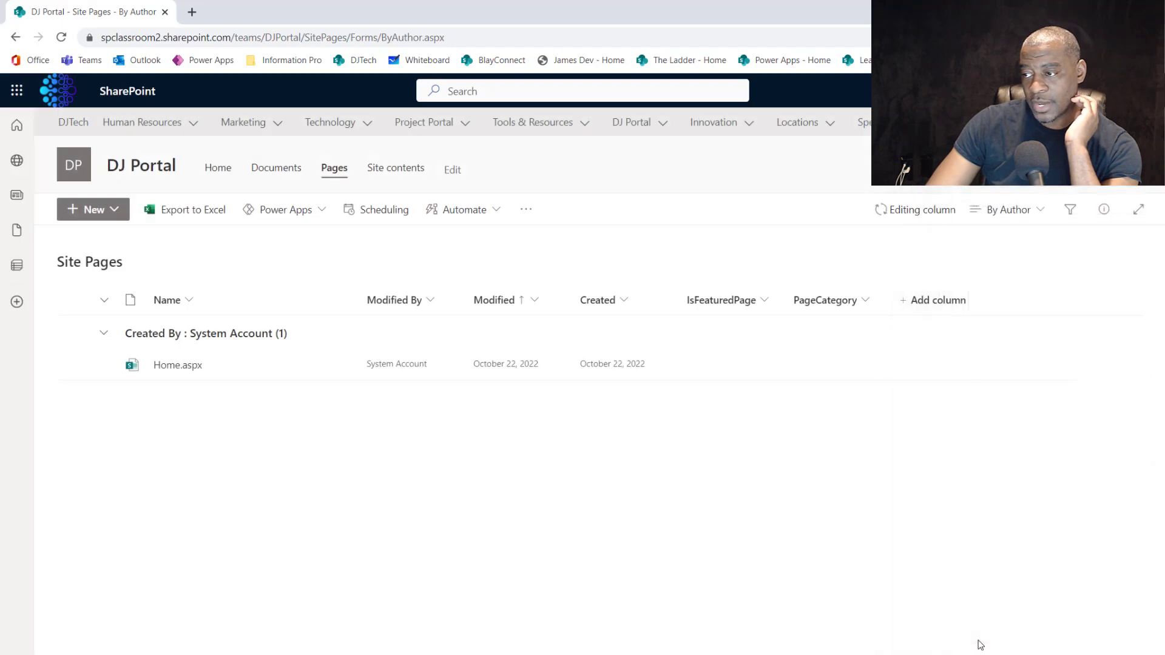
click(813, 303)
click(1114, 286)
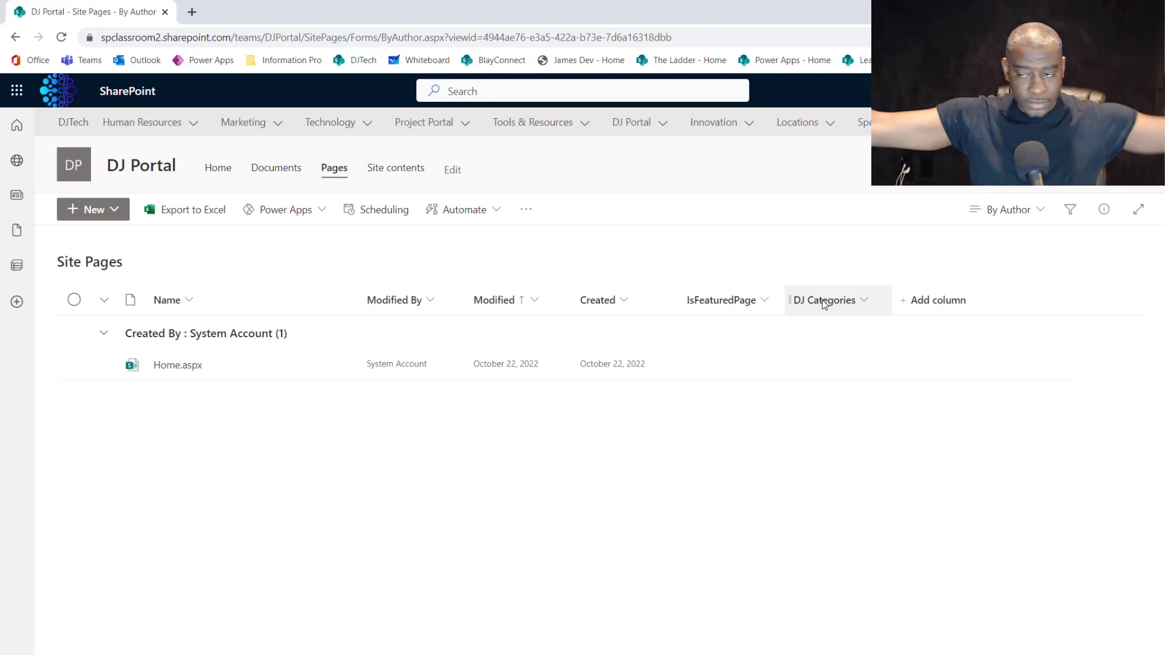
click(850, 310)
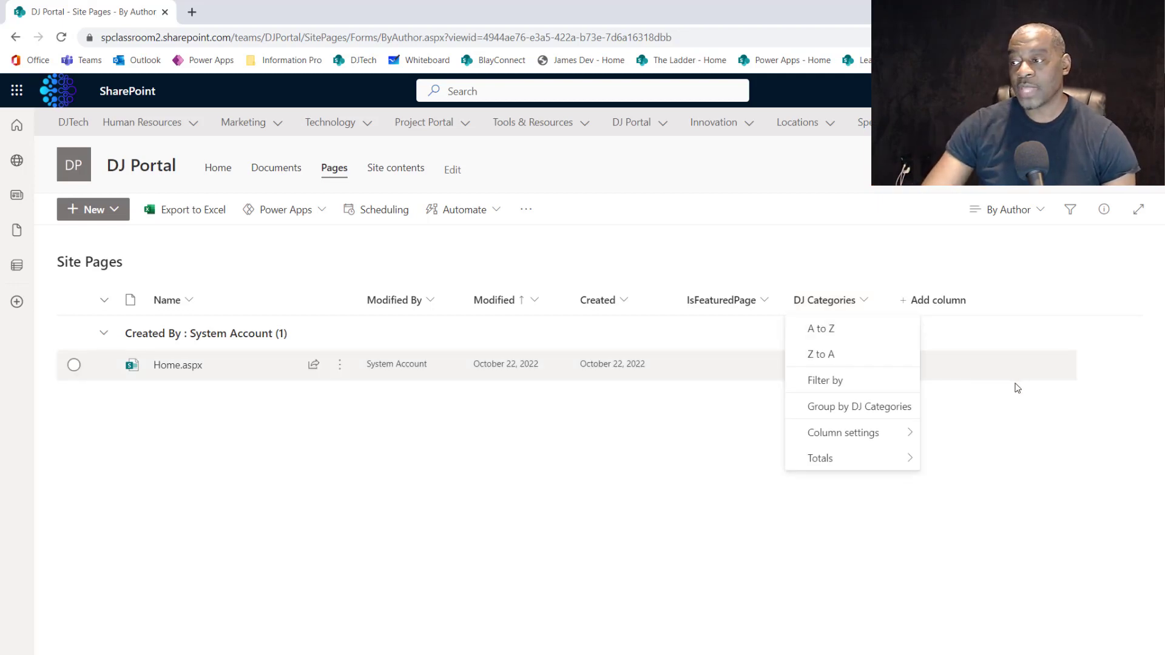
click(1014, 479)
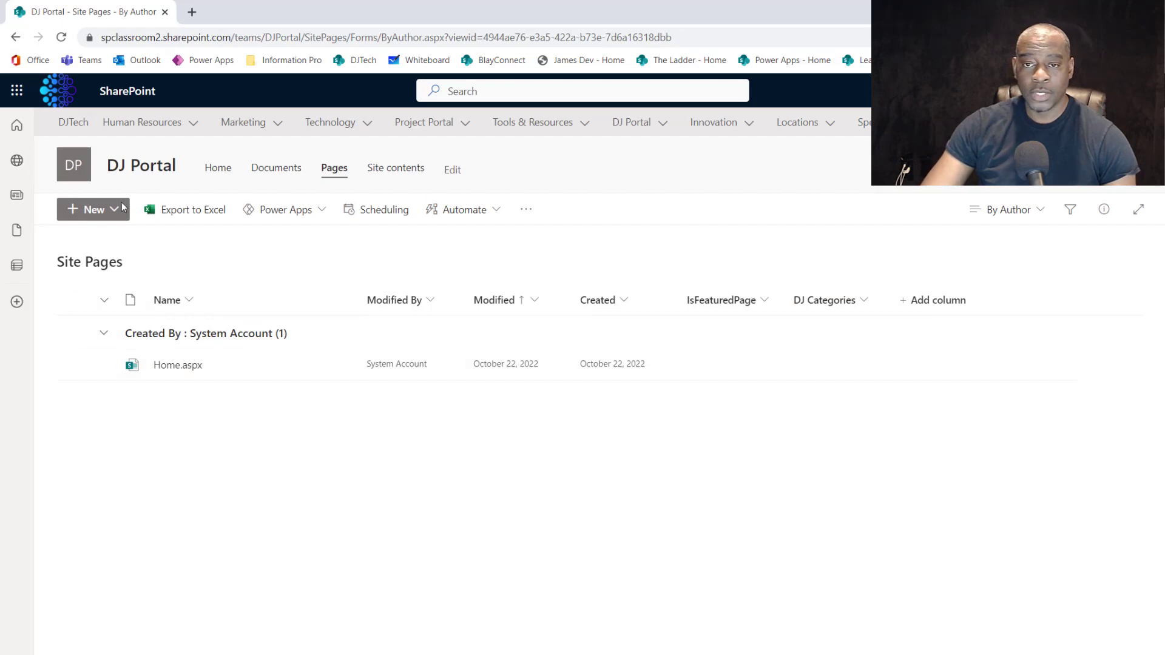
Create a news post from the Blank template, starting from the DJ Portal home page
click(144, 170)
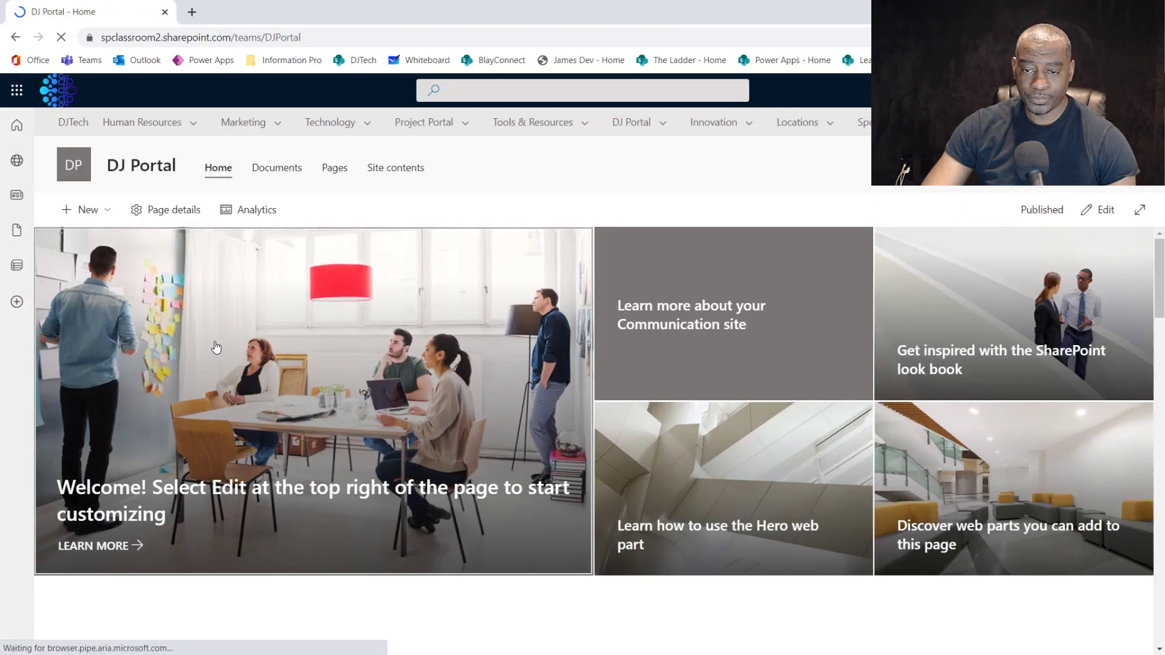
click(86, 210)
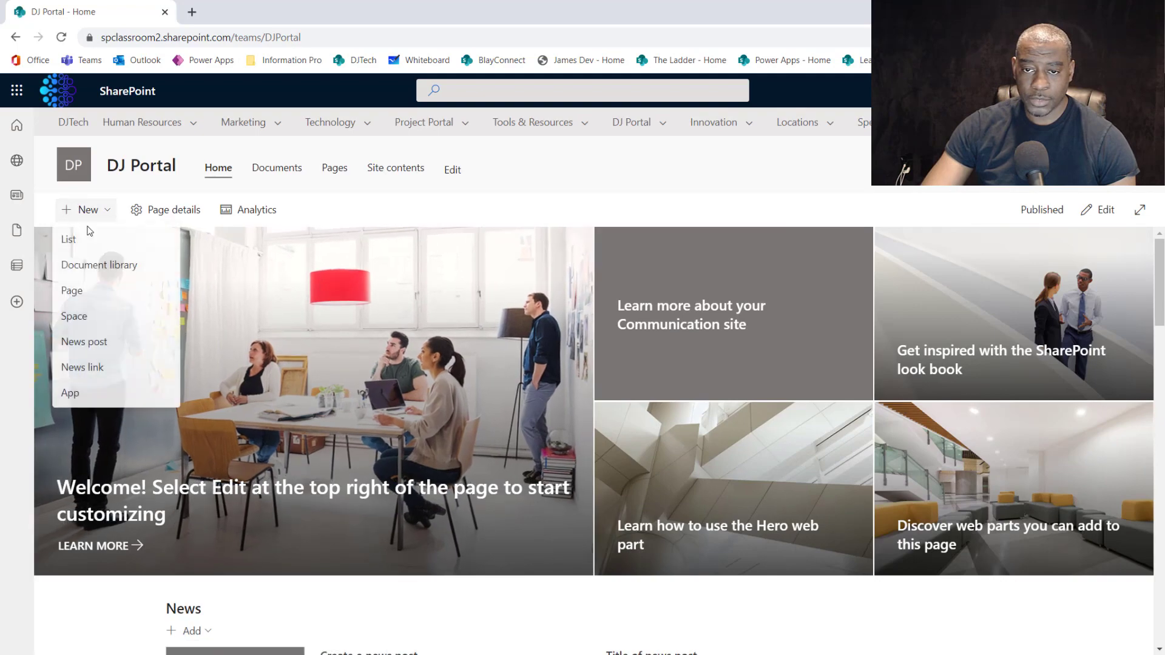
click(85, 356)
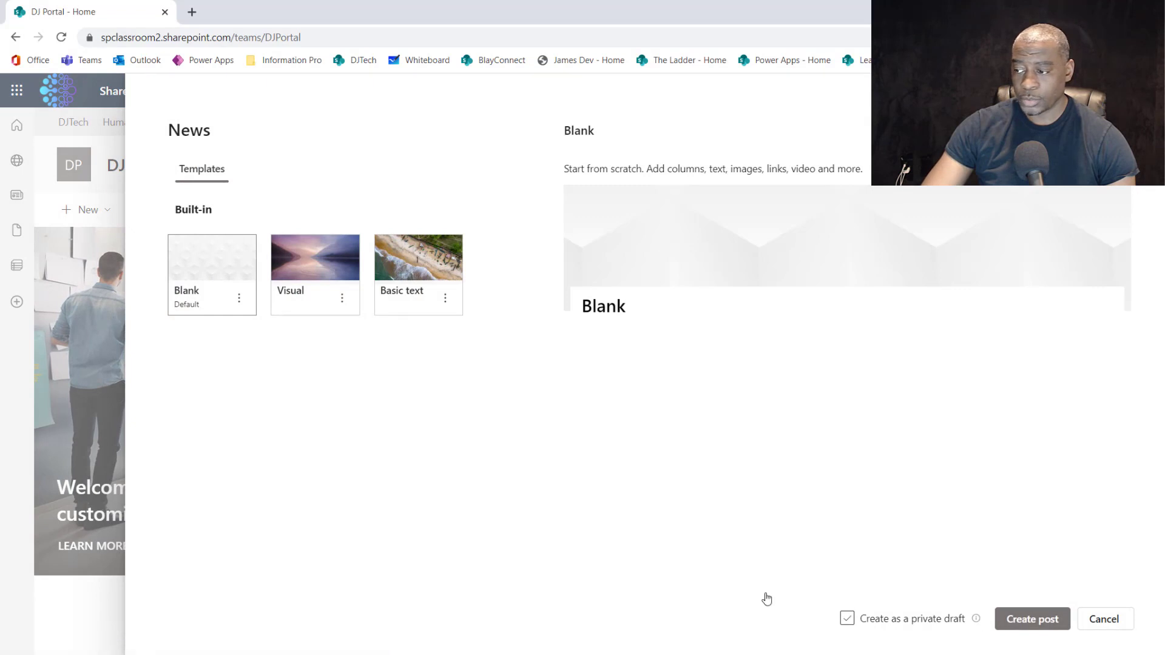
click(1033, 619)
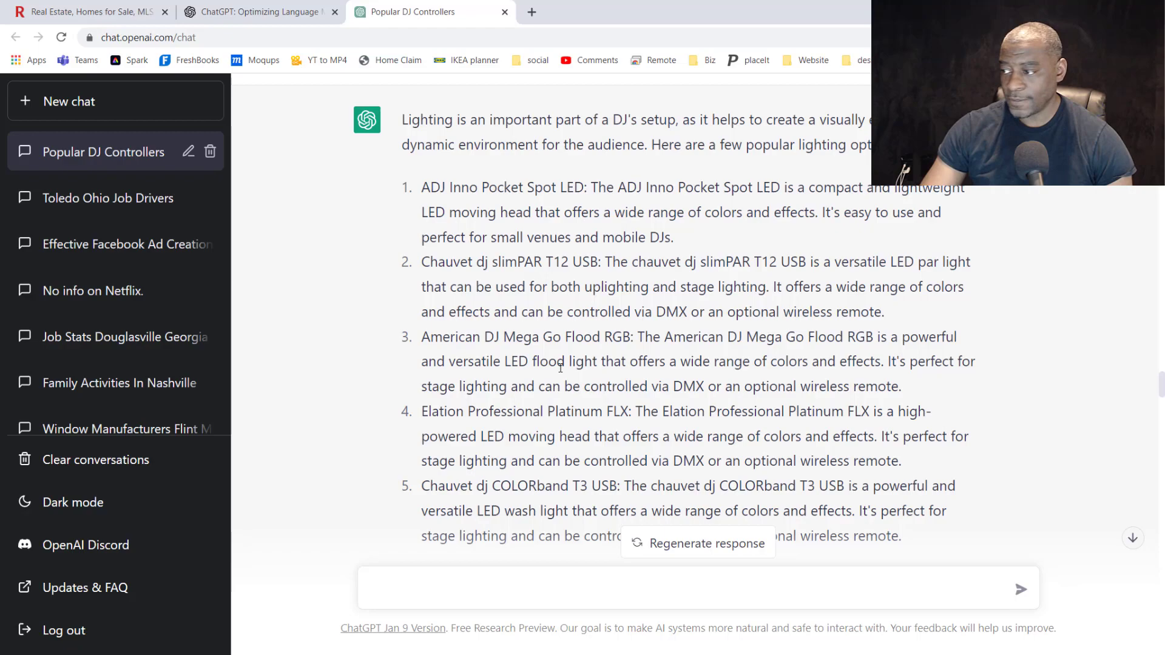
In the ChatGPT conversation Popular DJ Controllers, find and copy the question "which dj controllers are the most popular"
scroll(560, 369, up, 20)
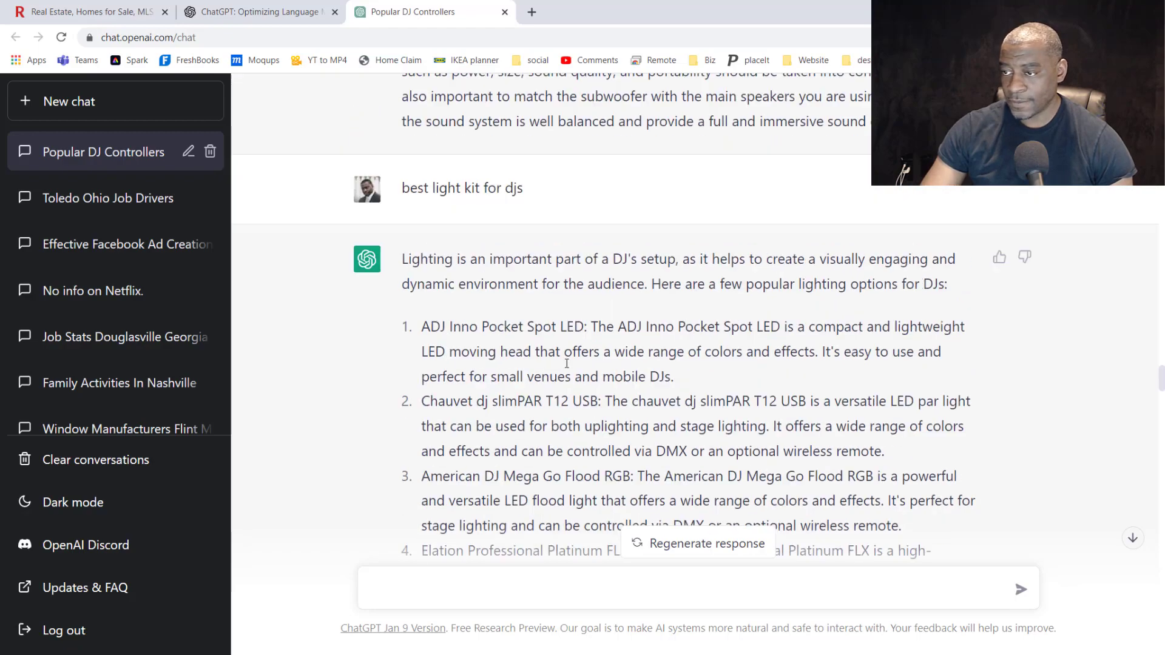
scroll(567, 364, up, 20)
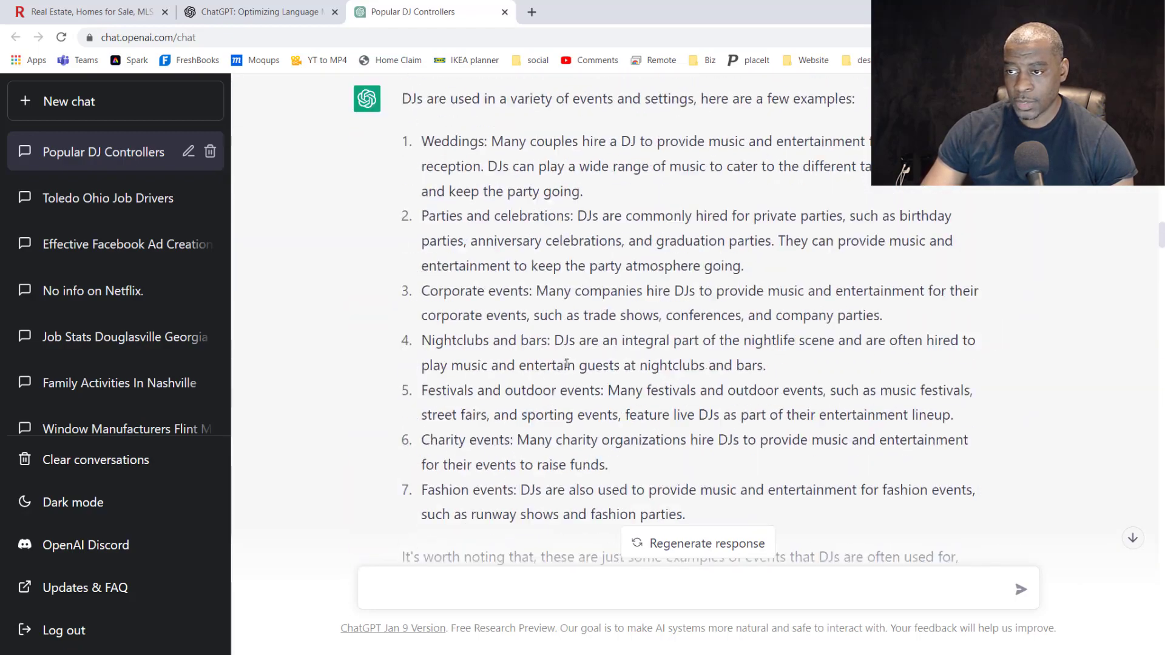
scroll(567, 363, up, 15)
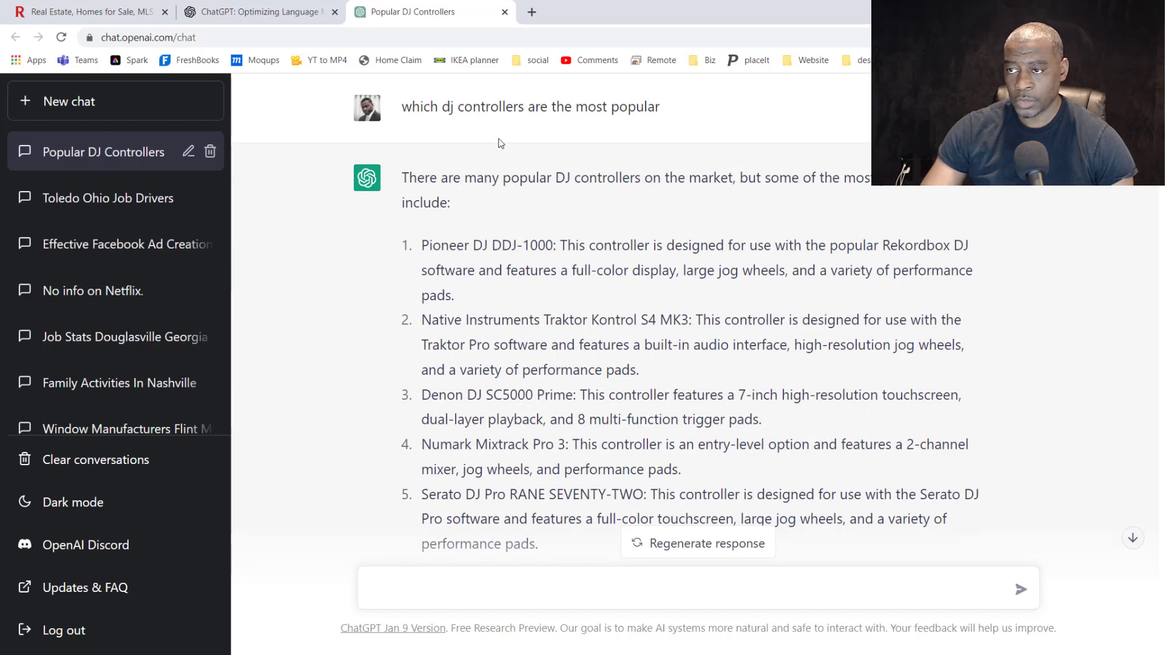
drag(676, 114, 403, 119)
key(ctrl+c)
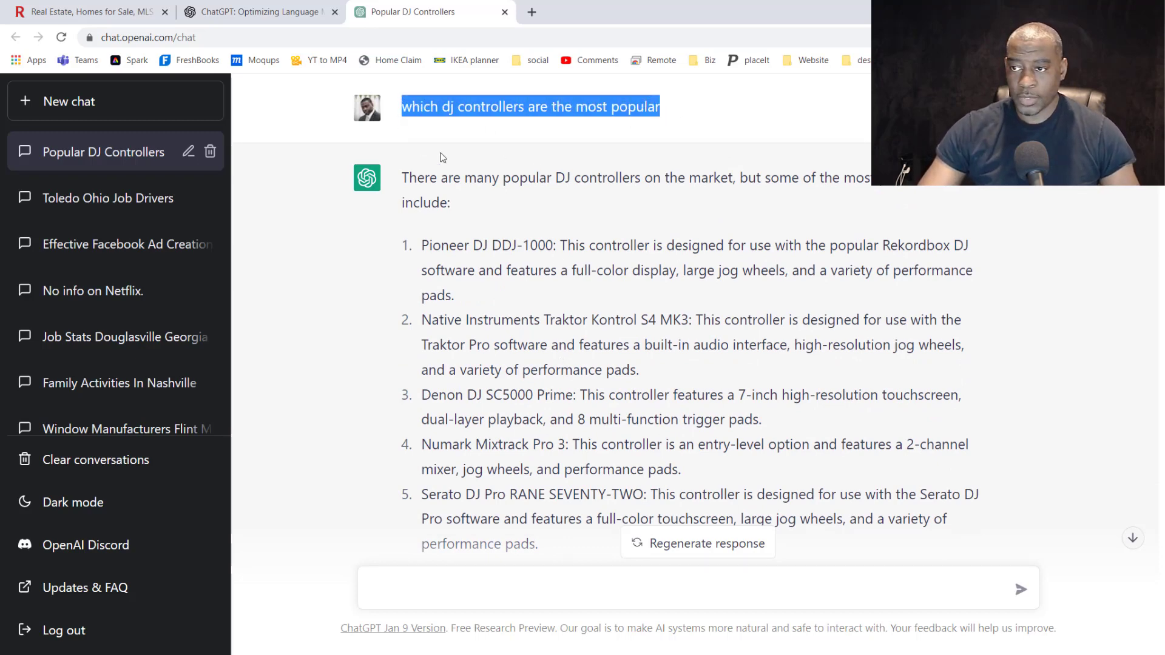
Arrange the ChatGPT and SharePoint windows so both are accessible, and paste the copied question as the news post's title
double_click(573, 8)
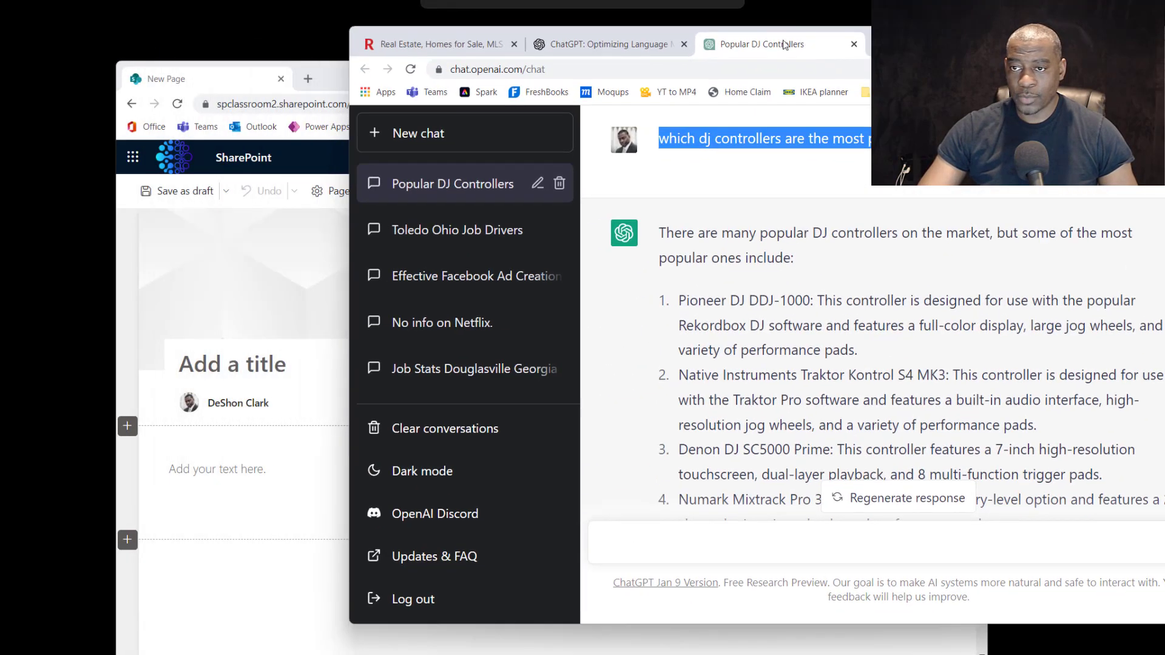
click(318, 78)
drag(337, 79, 268, 47)
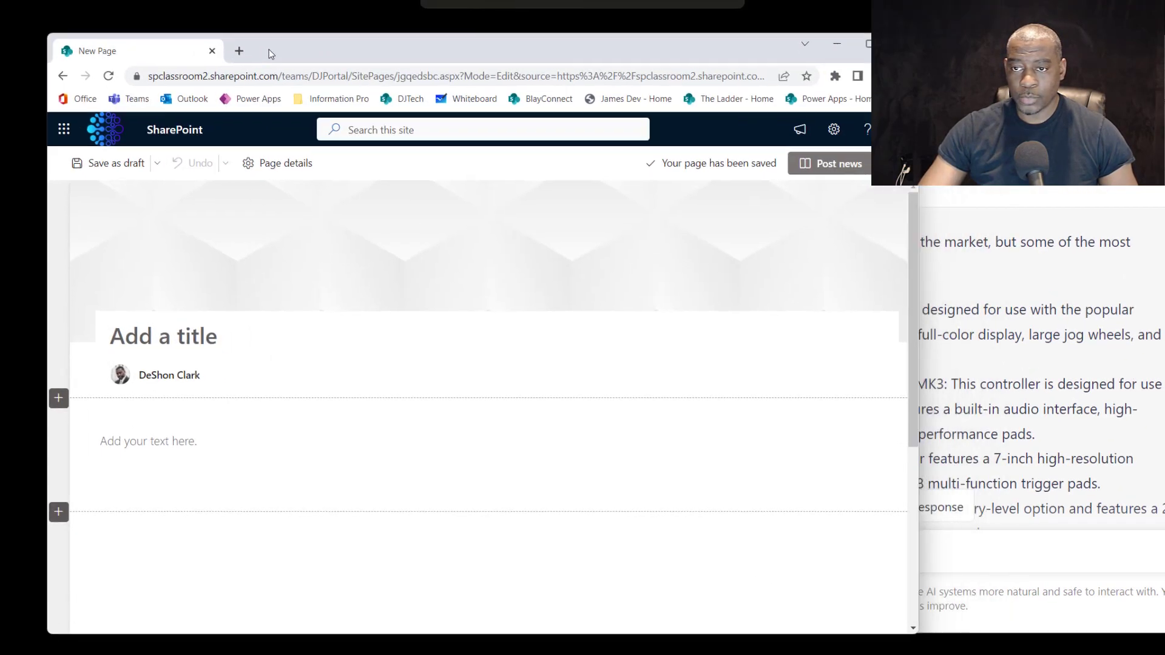
click(173, 320)
key(ctrl+v)
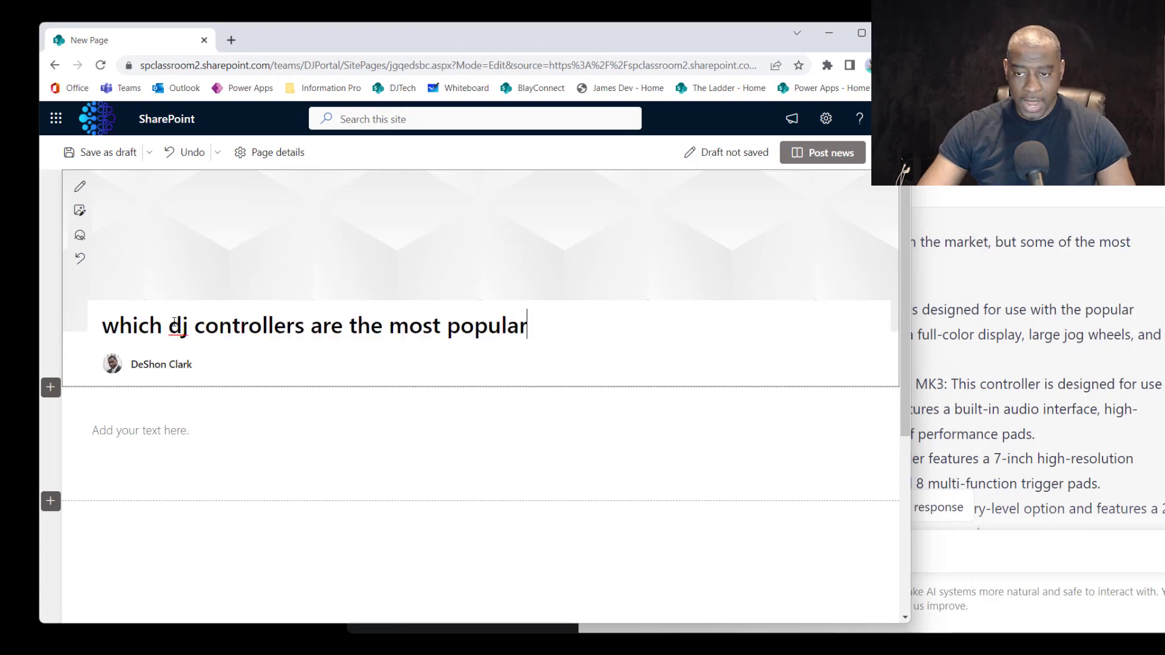
Correct the capitalization and punctuation of the news post's title to read "Which DJ Controllers are the most popular?"
click(118, 328)
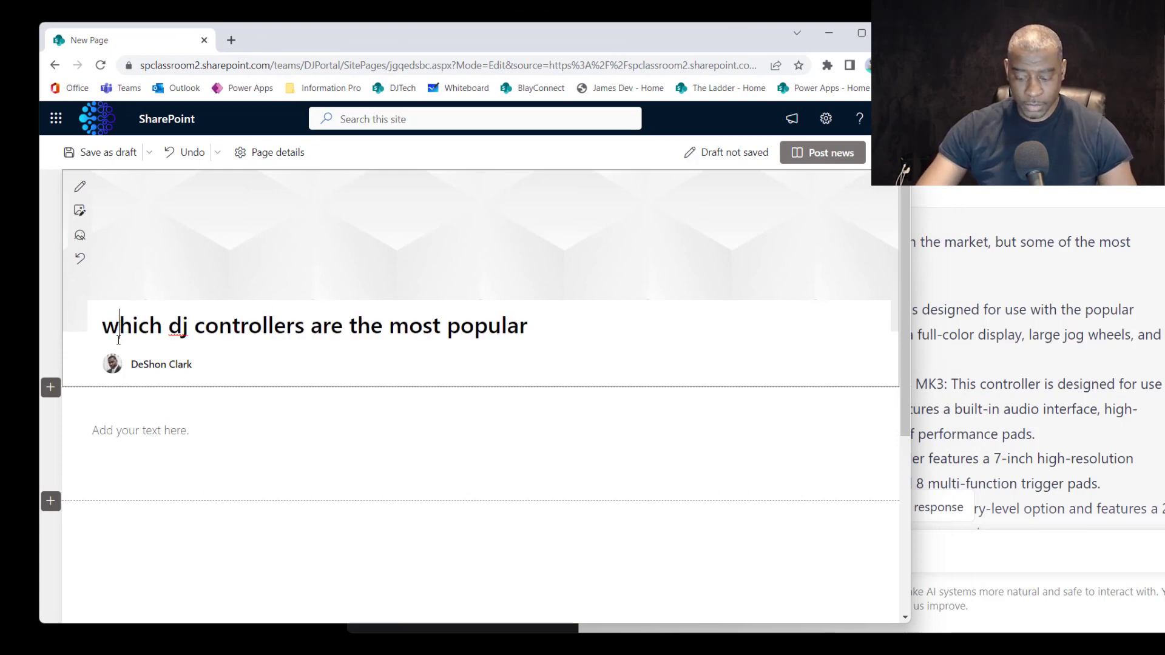
key(BackSpace)
text(W)
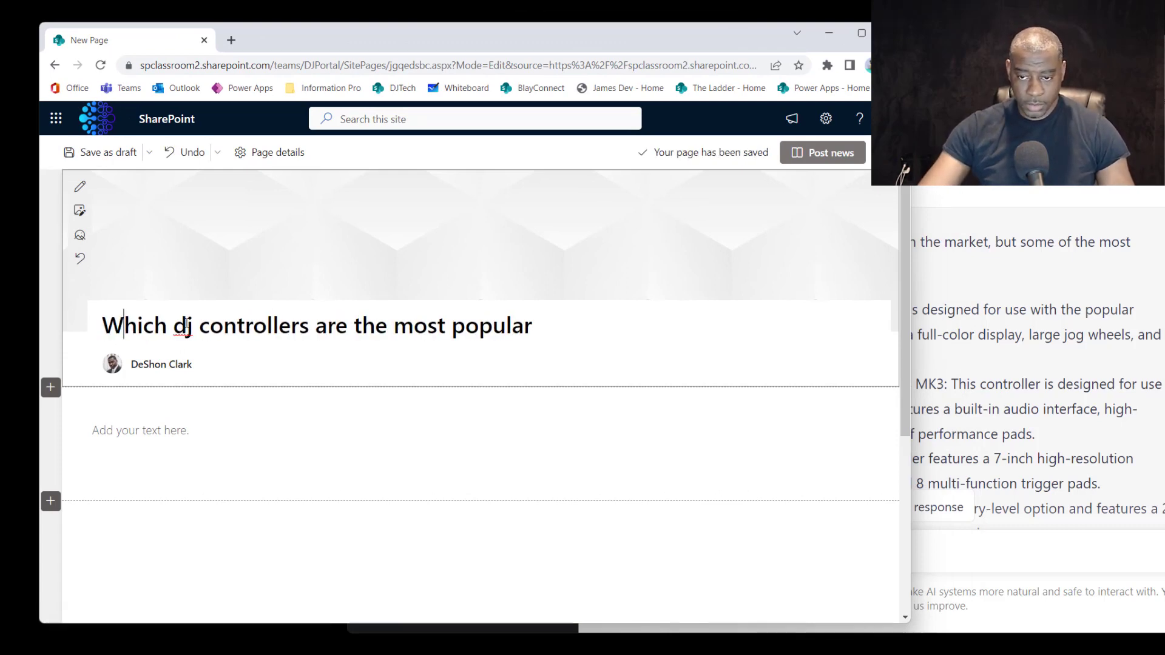
click(194, 328)
key(BackSpace)
key(BackSpace)
mouse_move(180, 361)
text(DJ)
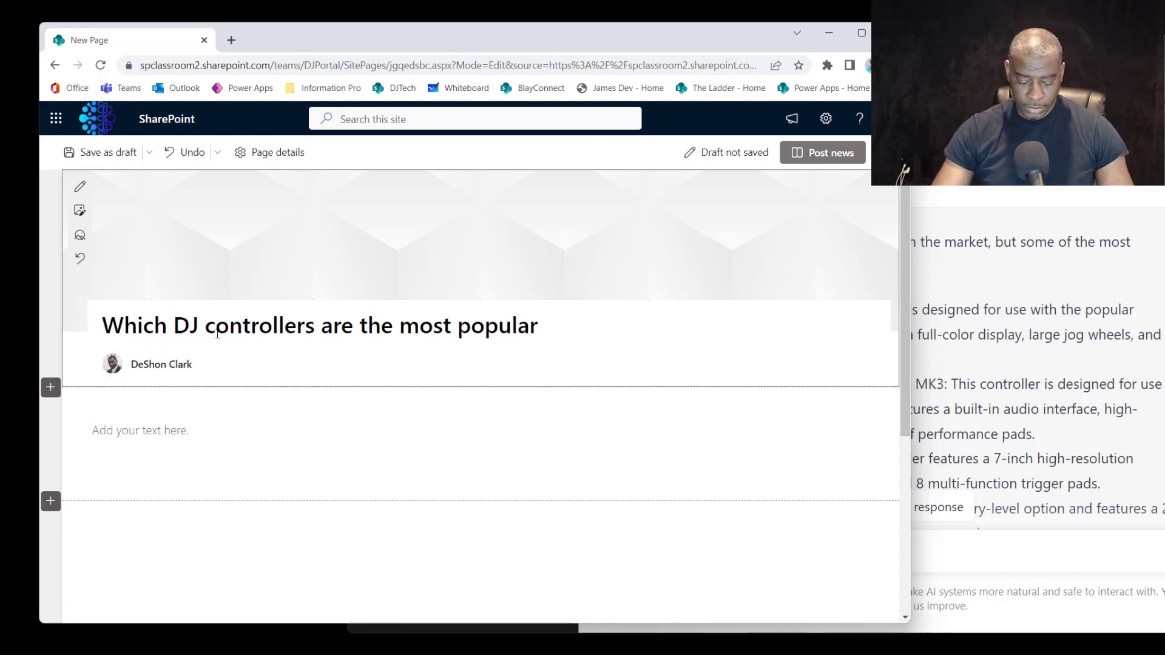
key(BackSpace)
text(C)
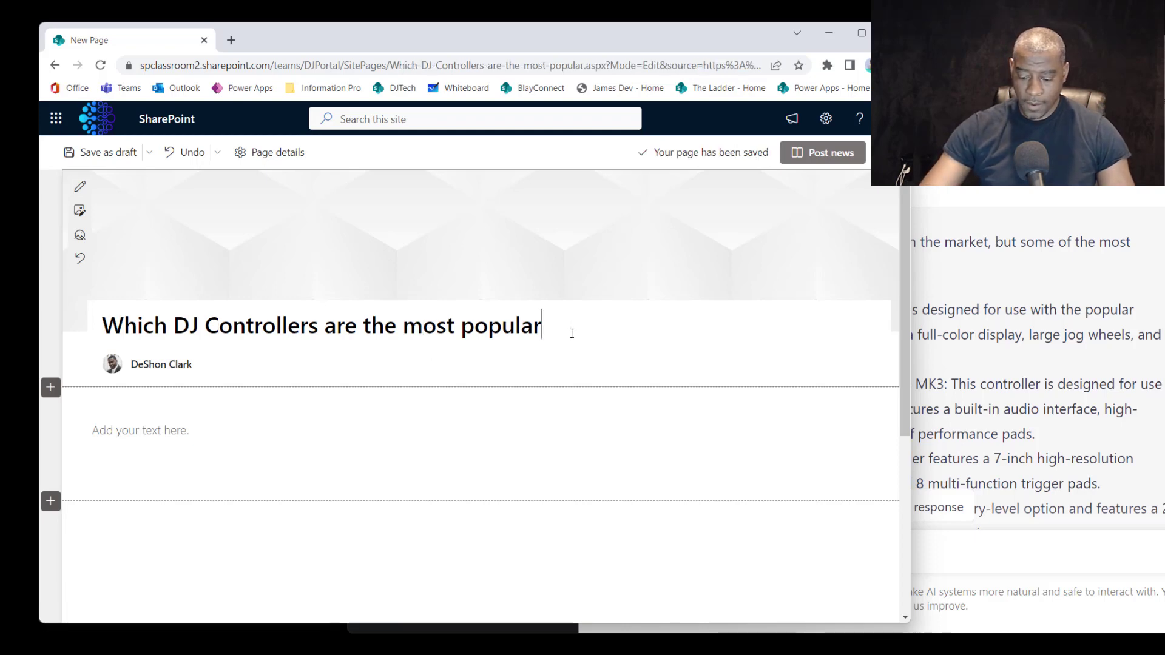
text(?)
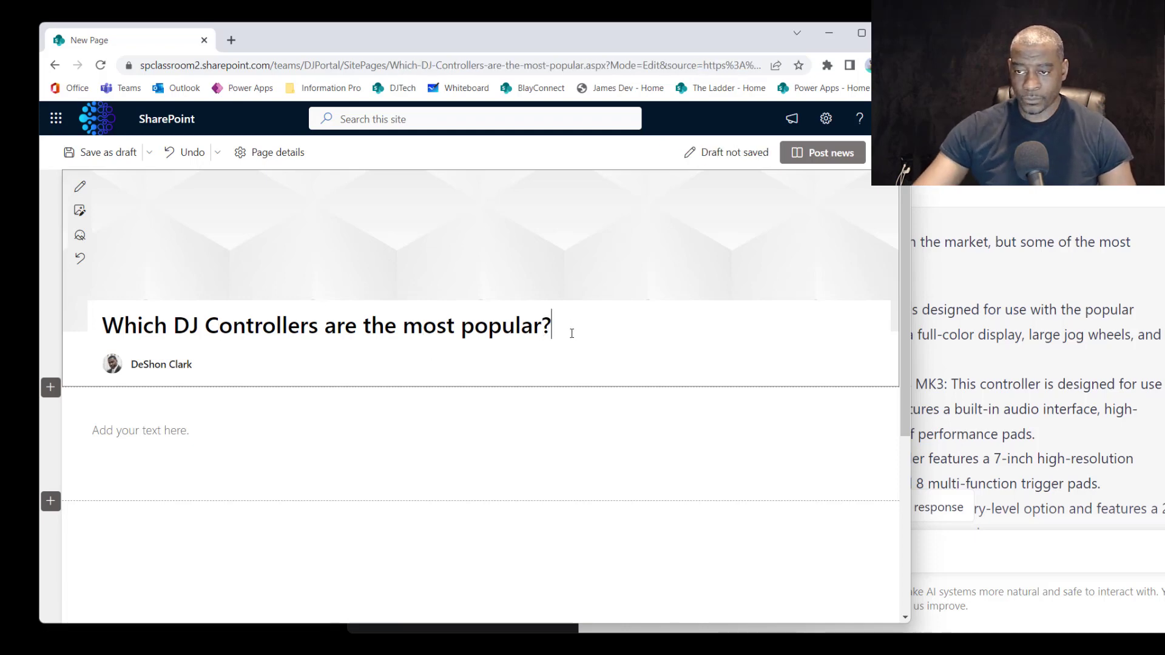
Set the news post's title area layout to Image and title, and browse the web's Backgrounds images for its banner
click(80, 186)
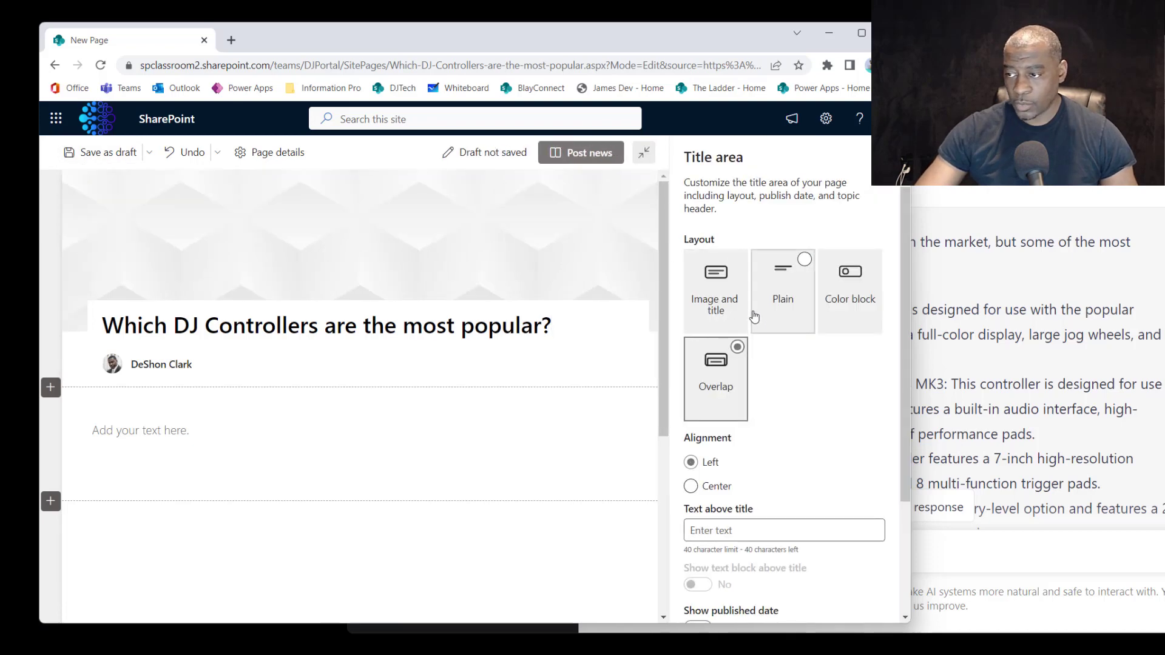
click(729, 306)
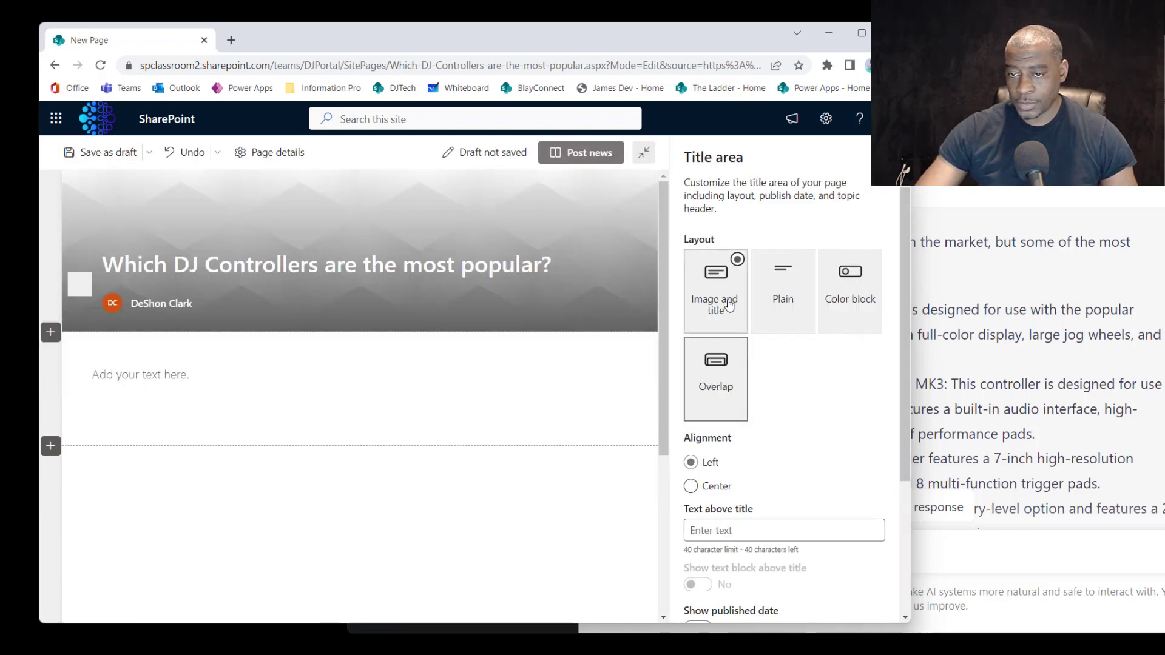
click(79, 210)
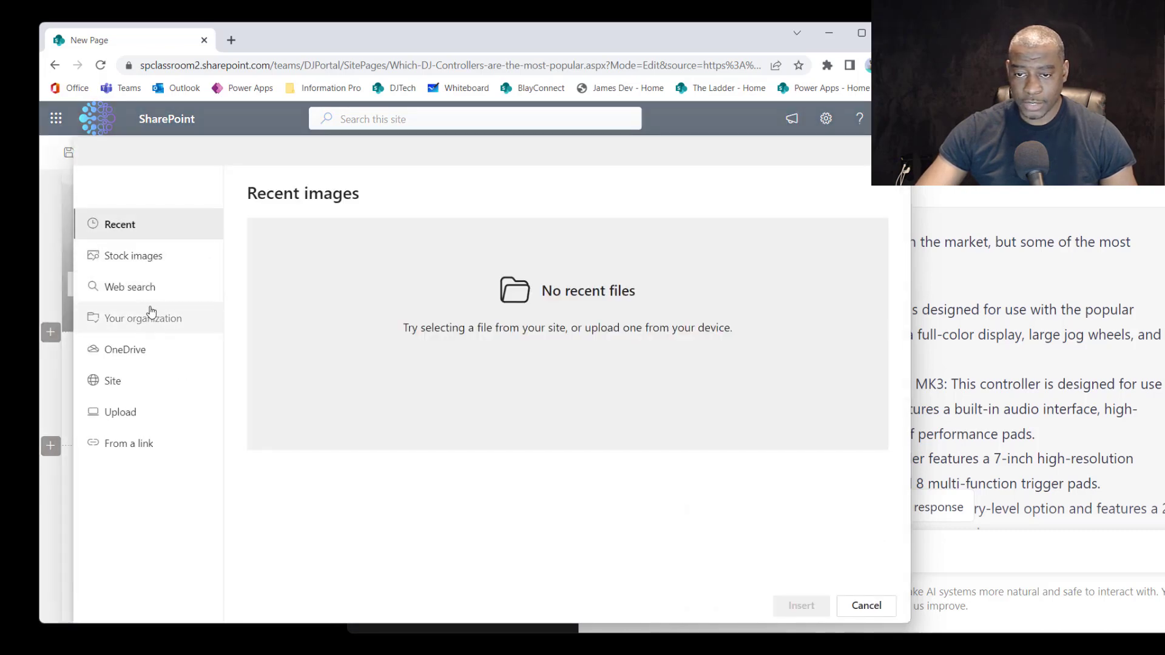
click(150, 292)
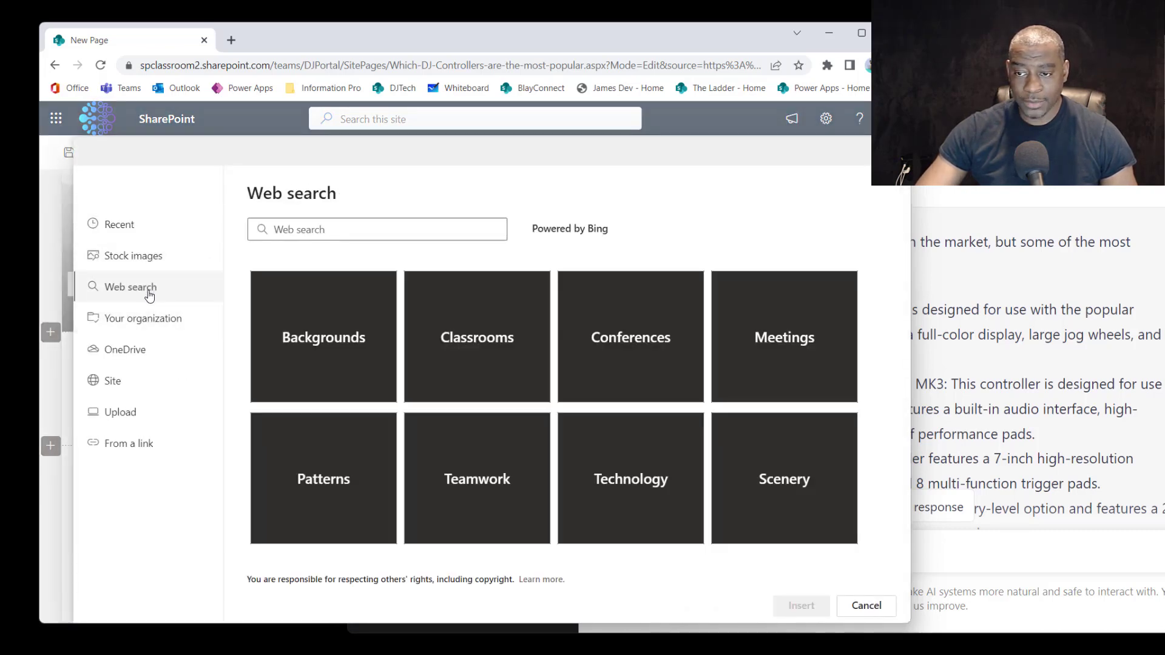
click(317, 341)
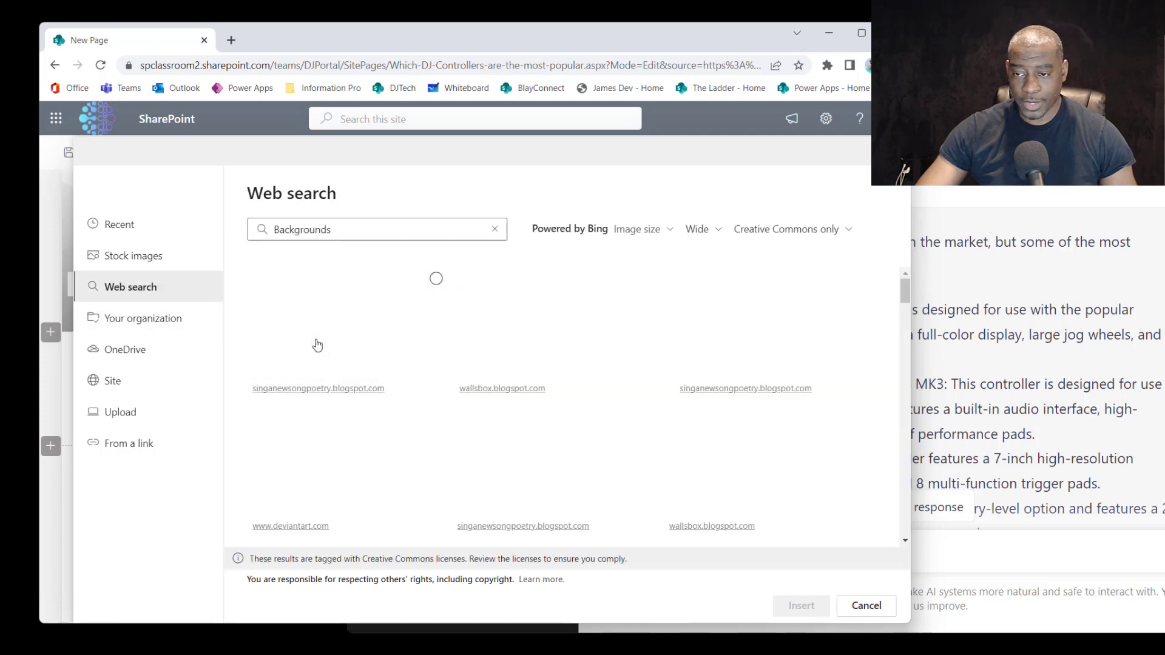
Refine the banner's web image search to "Backgrounds dark blue"
click(356, 231)
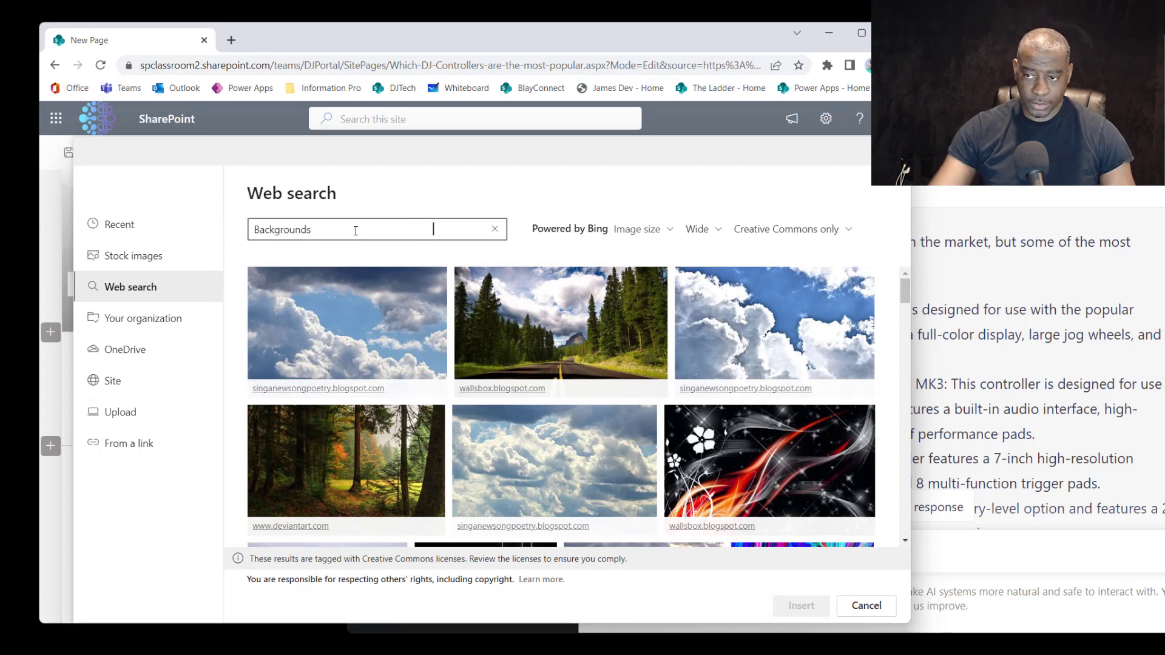
drag(452, 231, 382, 221)
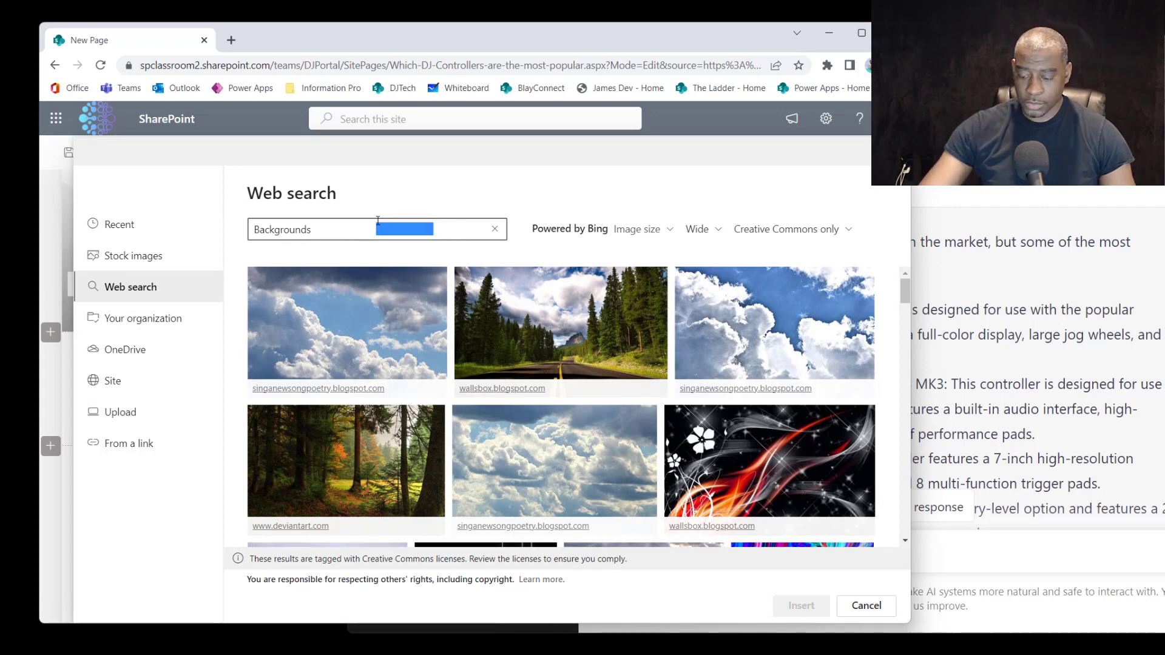
key(BackSpace)
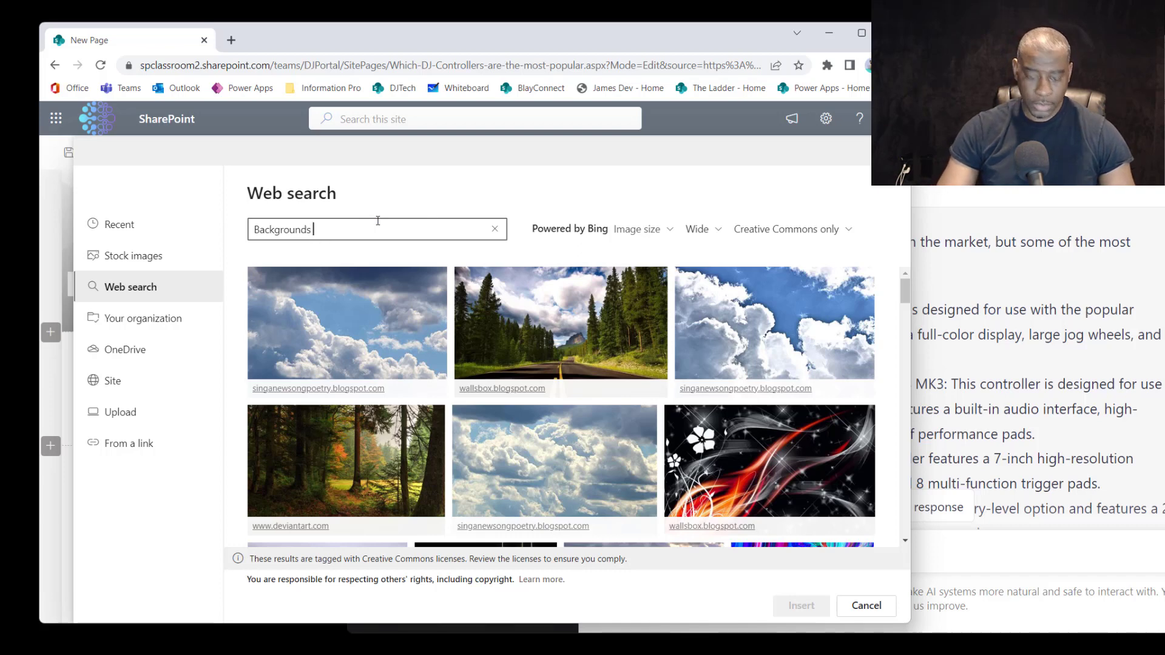
text(dark blue)
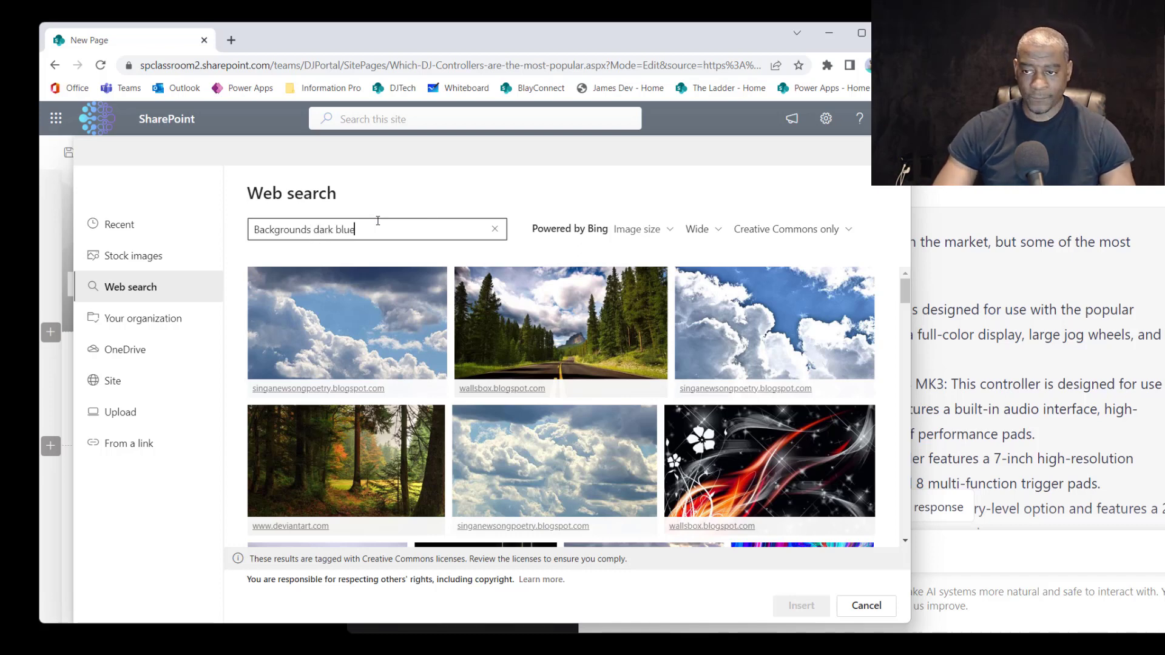
key(Return)
Insert the plain dark blue image from wdwparkspal-stock.deviantart.com as the banner, and move its focal point toward the upper left
scroll(745, 484, down, 5)
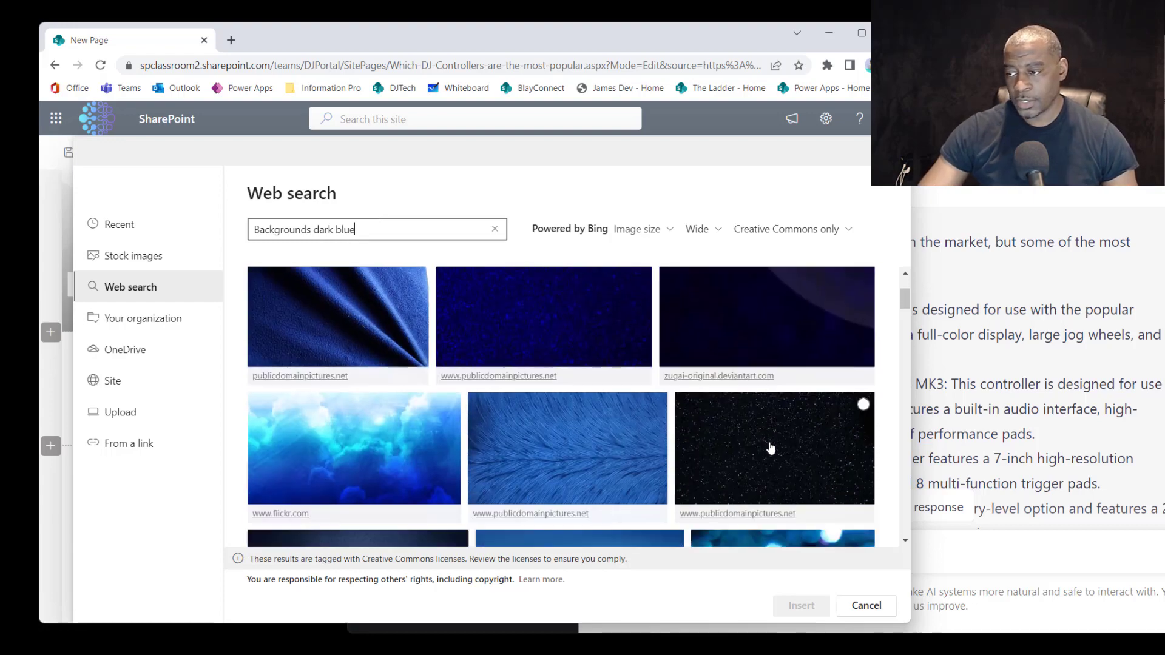
scroll(777, 440, up, 3)
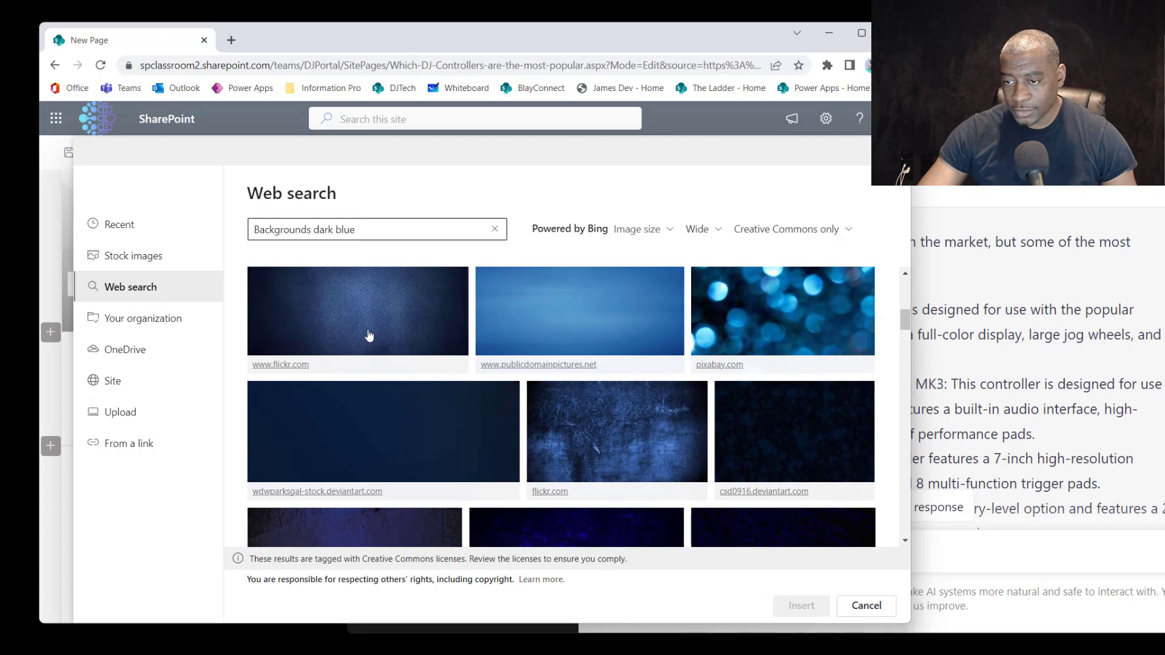
scroll(364, 327, down, 1)
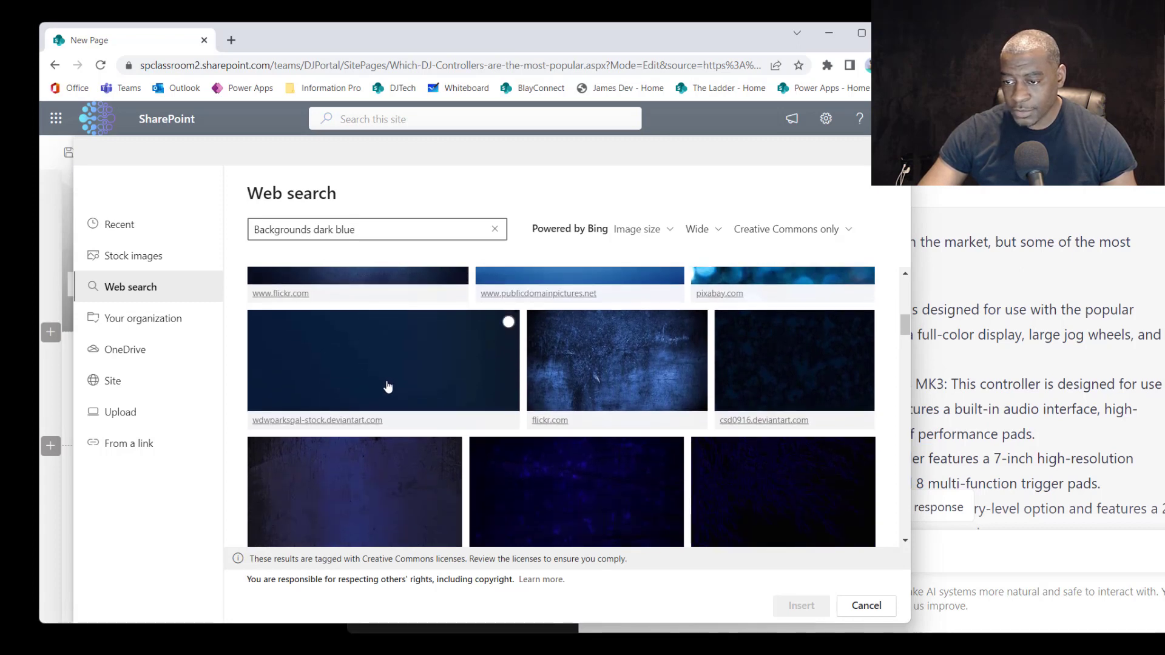
click(419, 385)
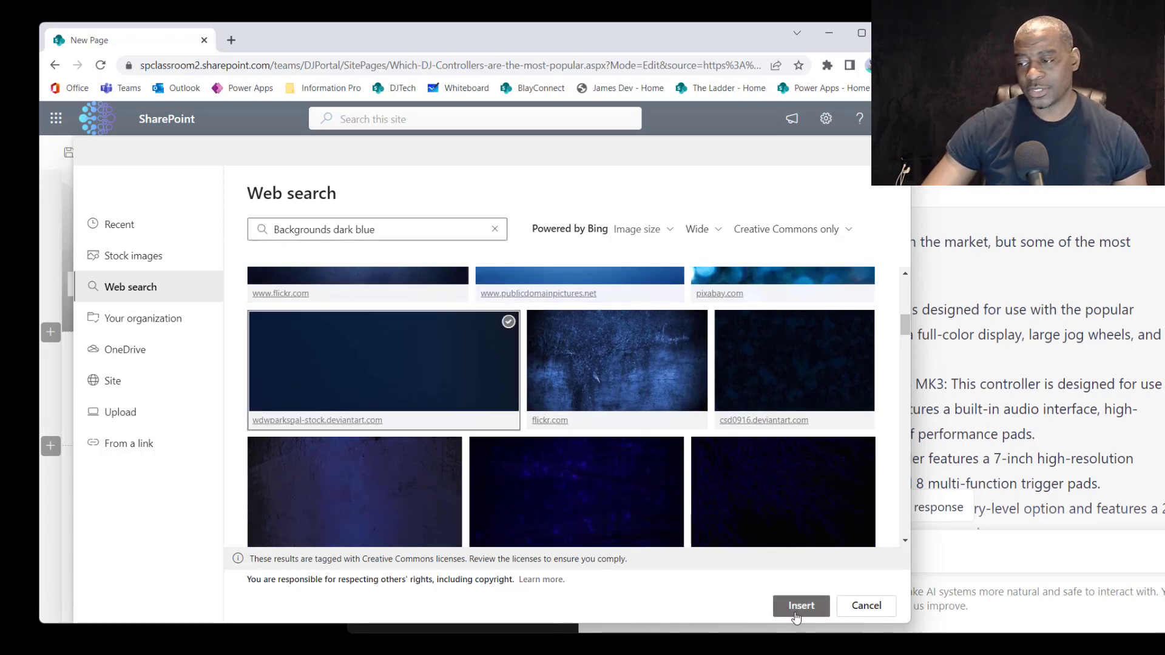
click(800, 607)
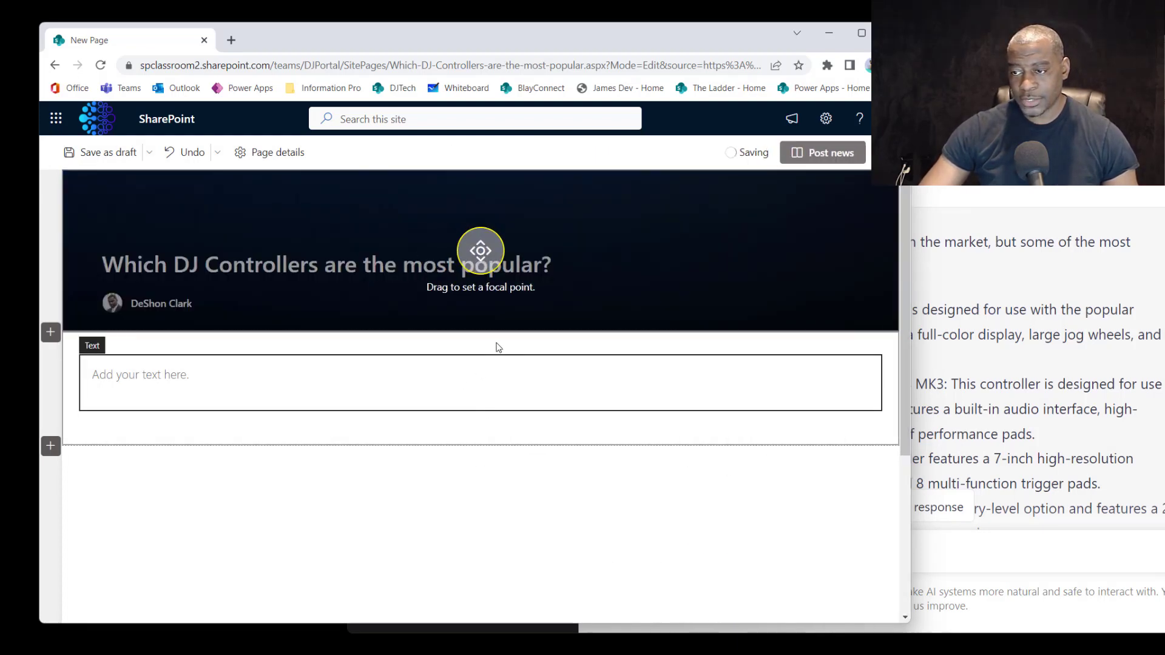
click(497, 347)
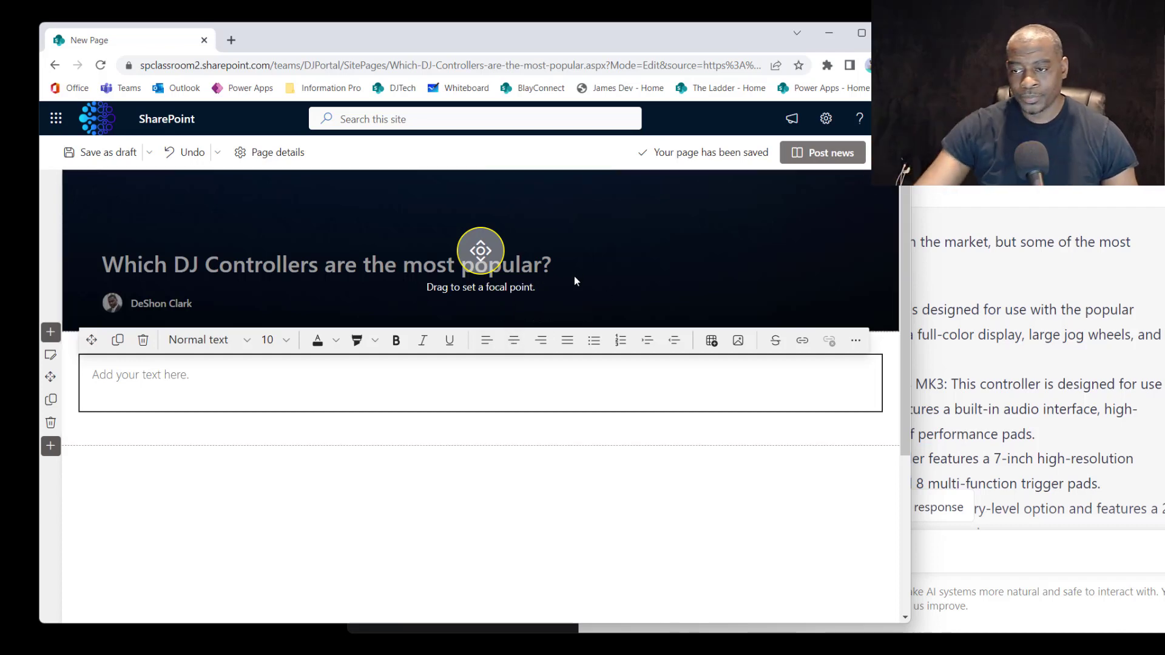
drag(481, 253, 484, 283)
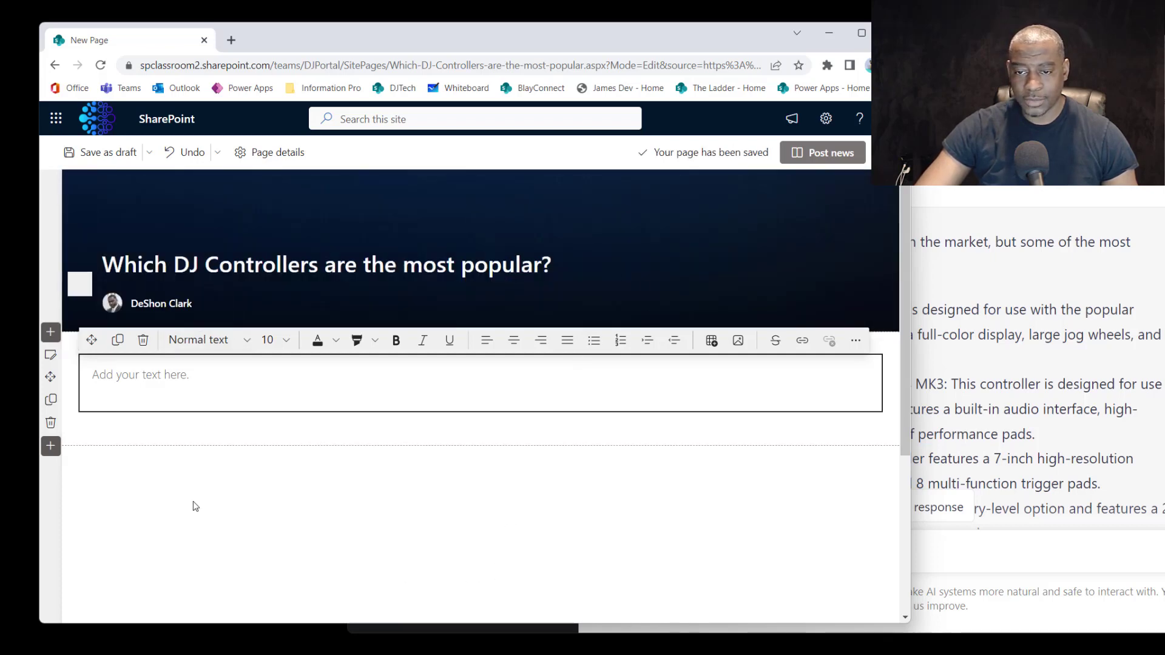
Copy ChatGPT's answer from its intro sentence through the fifth controller, and paste it into the news post's text area
click(1010, 234)
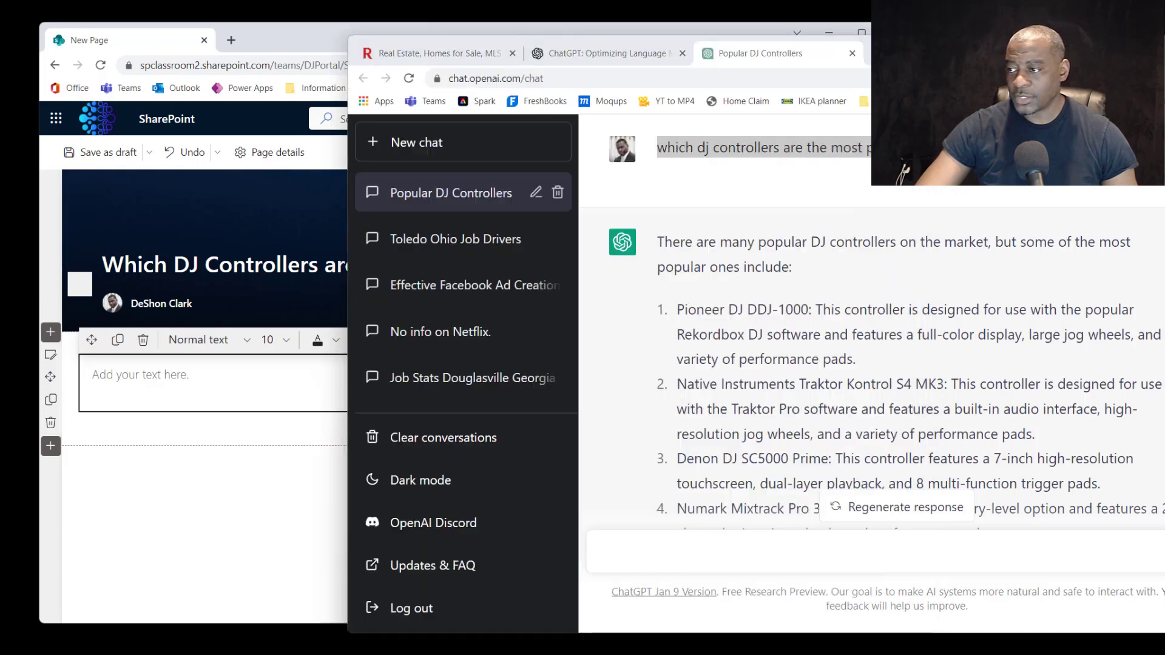
drag(911, 53, 746, 52)
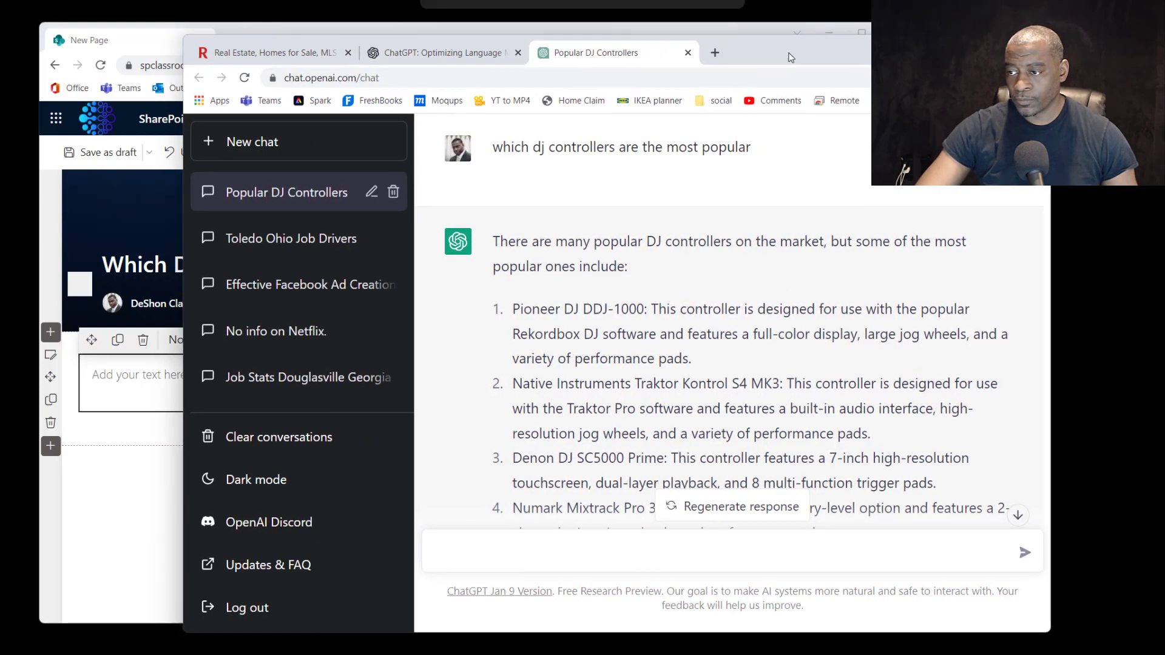
drag(495, 241, 762, 528)
scroll(782, 396, down, 1)
scroll(781, 396, down, 3)
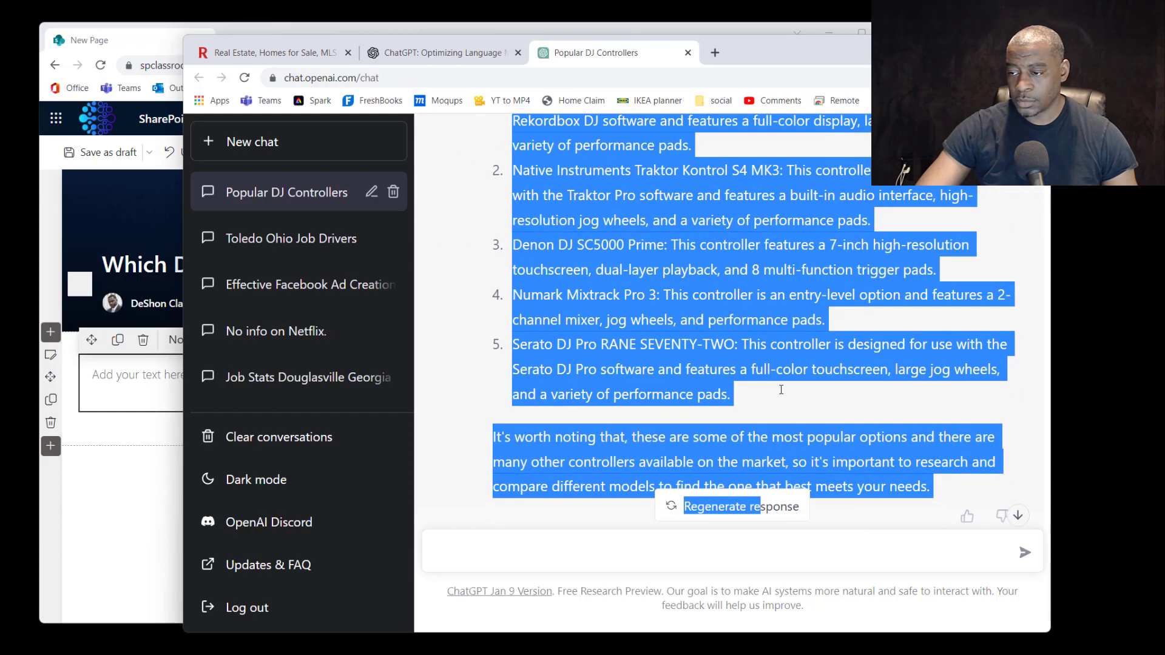
click(730, 394)
drag(751, 401, 523, 240)
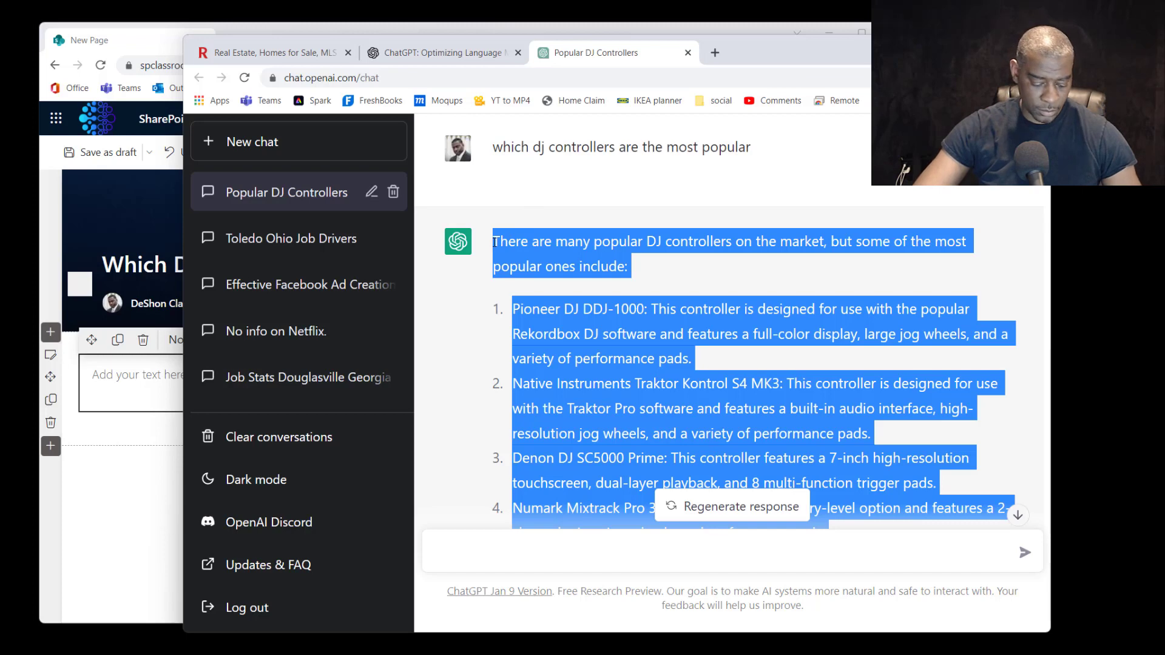
click(177, 400)
text(There are many popular DJ controllers on the market, but some of the most popular ones include: Pioneer DJ DDJ-1000: This controller is designed for use with the popular Rekordbox DJ software and features a full-color display, large jog wheels, and a variety of performance pads. Native Instruments Traktor Kontrol S4 MK3: This controller is designed for use with the Traktor Pro software and features a built-in audio interface, high-resolution jog wheels, and a variety of performance pads. Denon DJ SC5000 Prime: This controller features a 7-inch high-resolution touchscreen, dual-layer playback, and 8 multi-function trigger pads. Numark Mixtrack Pro 3: This controller is an entry-level option and features a 2-channel mixer, jog wheels, and performance pads. Serato DJ Pro RANE SEVENTY-TWO: This controller is designed for use with the Serato DJ Pro software and features a full-color touchscreen, large jog wheels, and a variety of performance pads.)
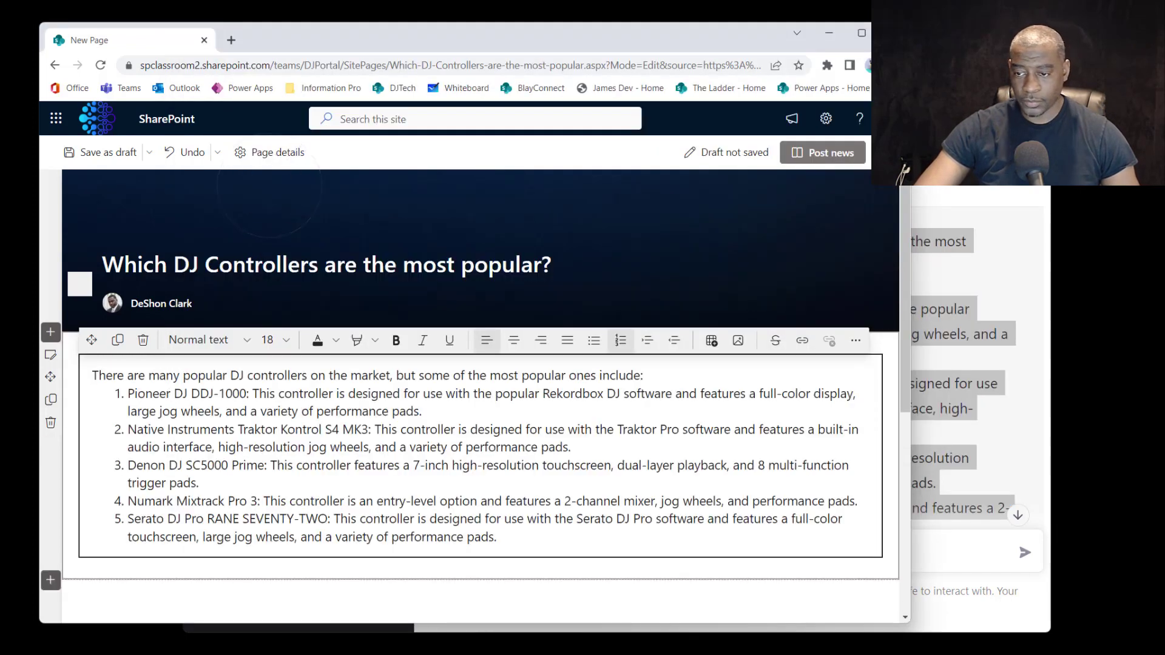
Maximize the SharePoint window and change the text section's layout to One-third right
click(51, 356)
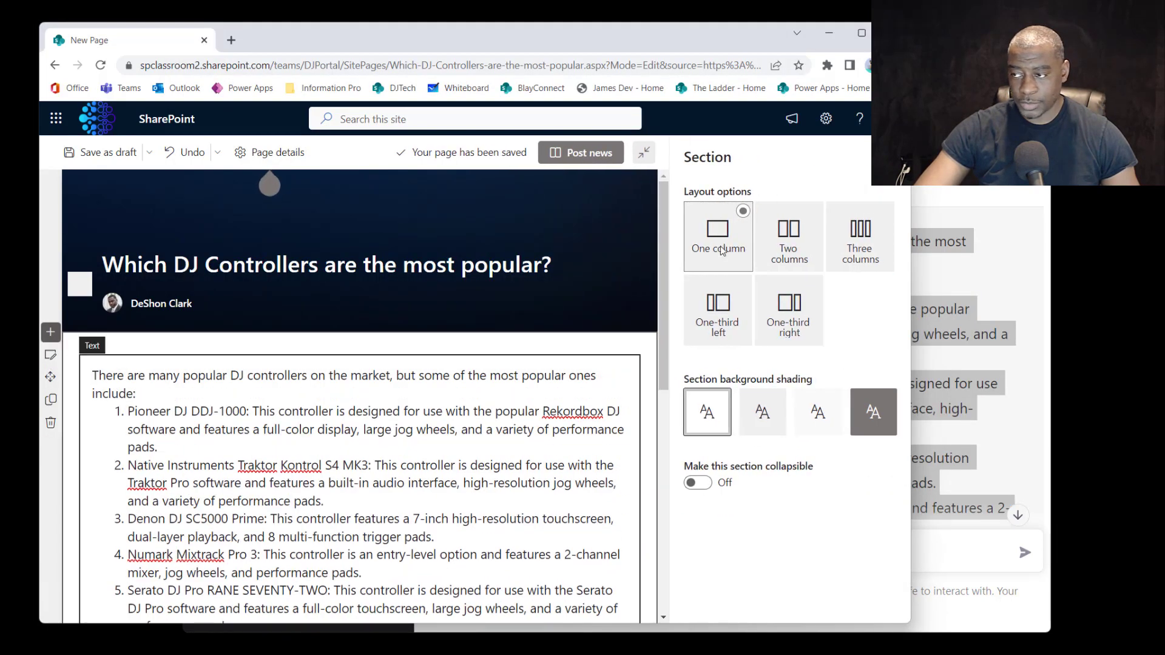
click(51, 357)
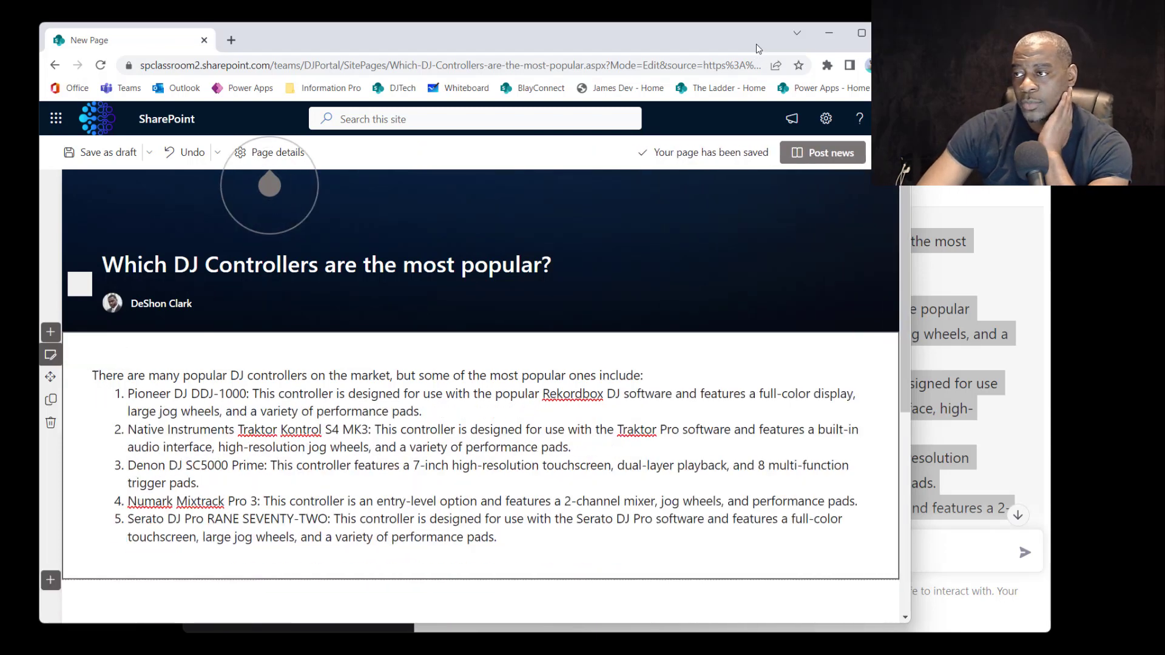
key(super+Up)
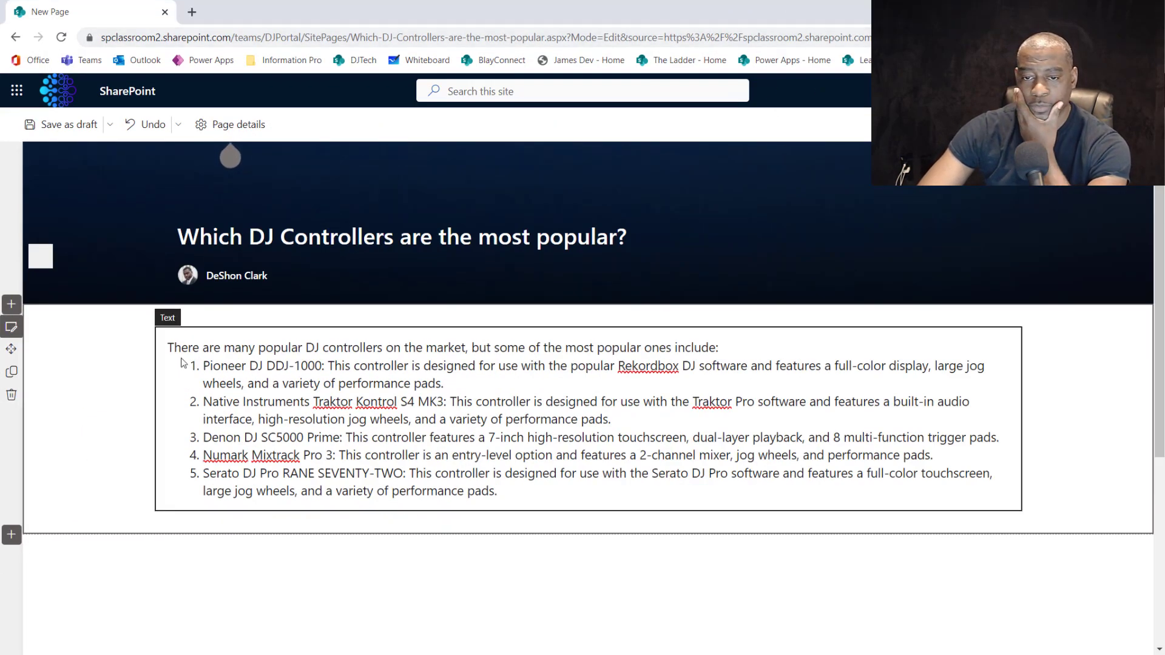
click(11, 330)
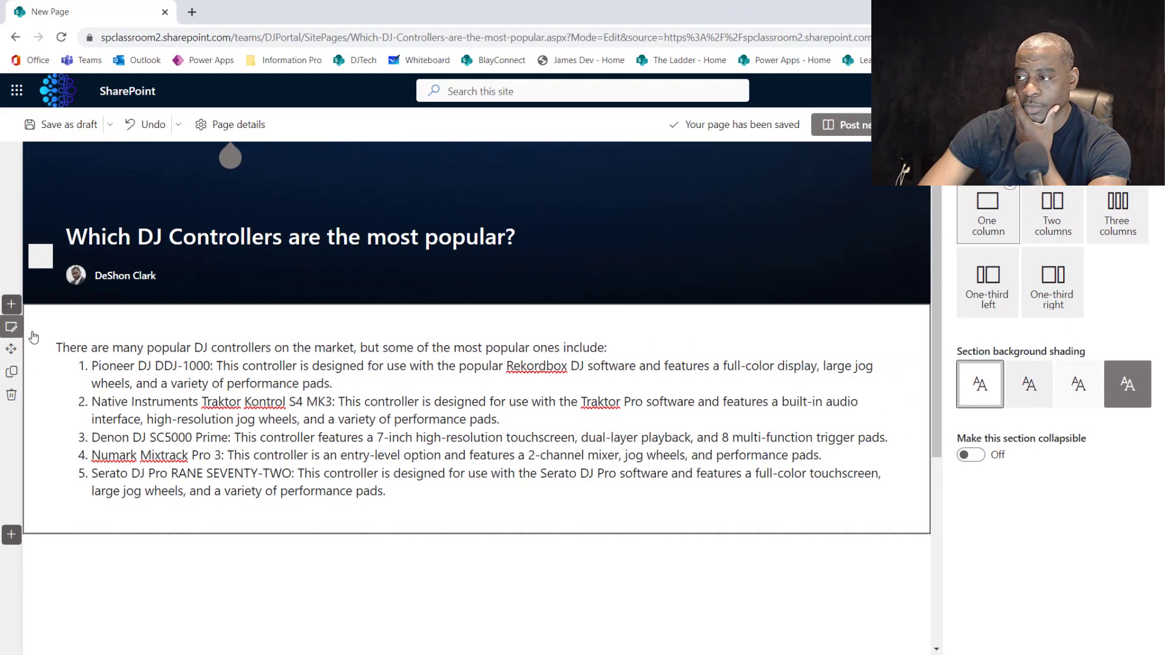
click(1060, 279)
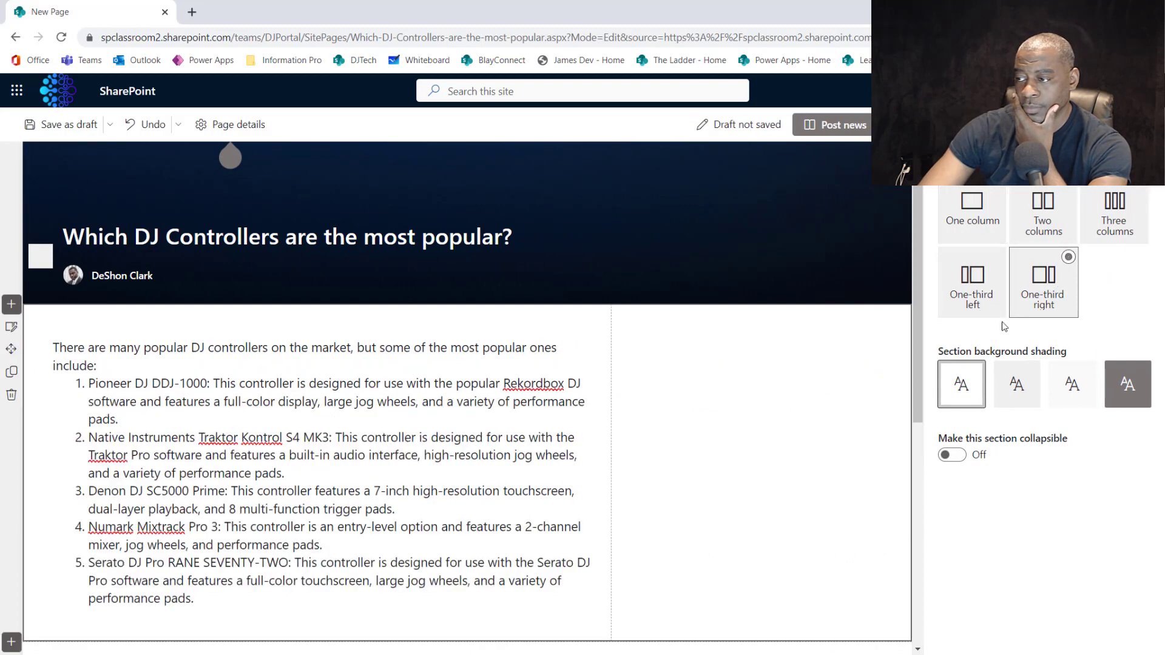
Add a News web part to the section's empty narrow column and title it "Related news"
click(755, 315)
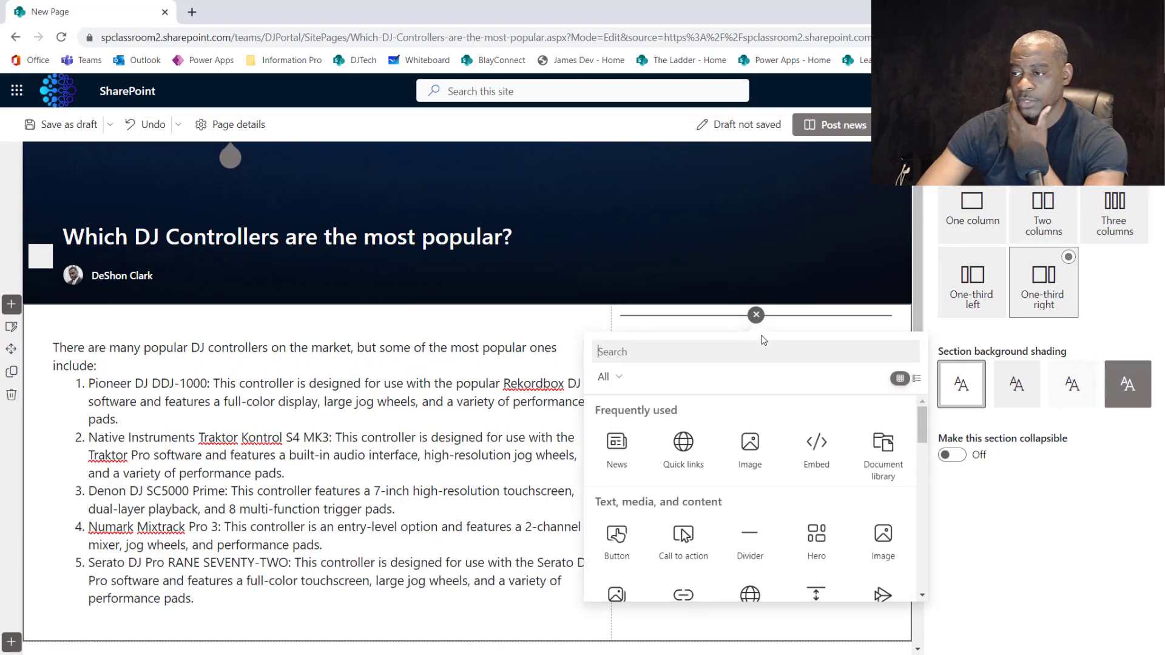
text(new)
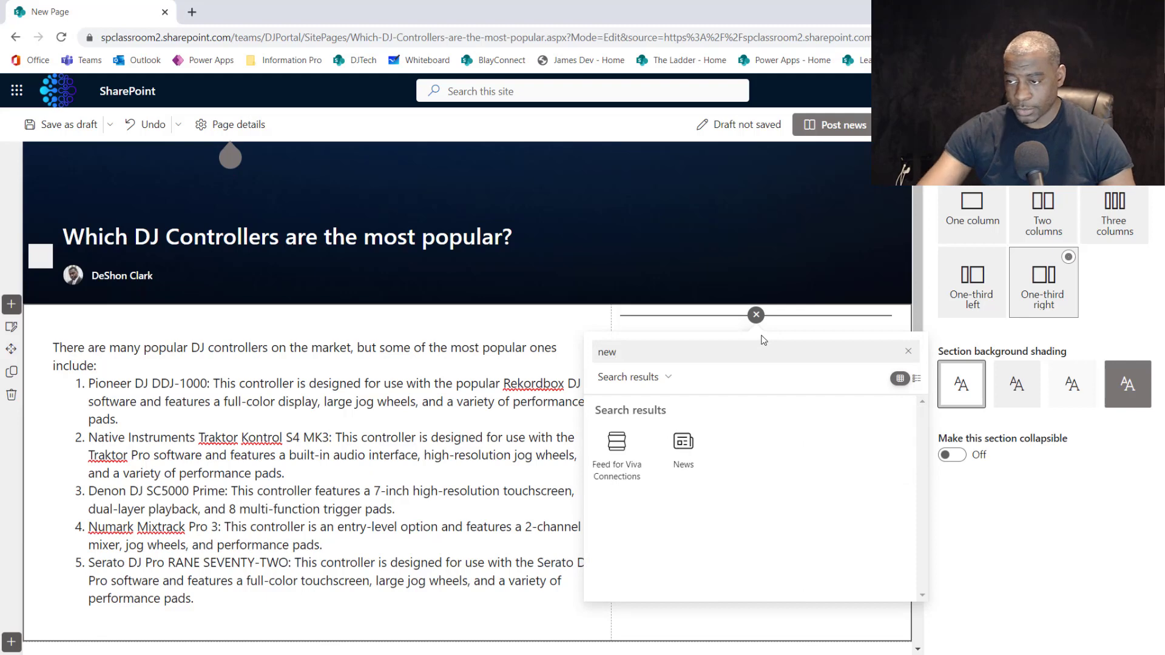
click(683, 443)
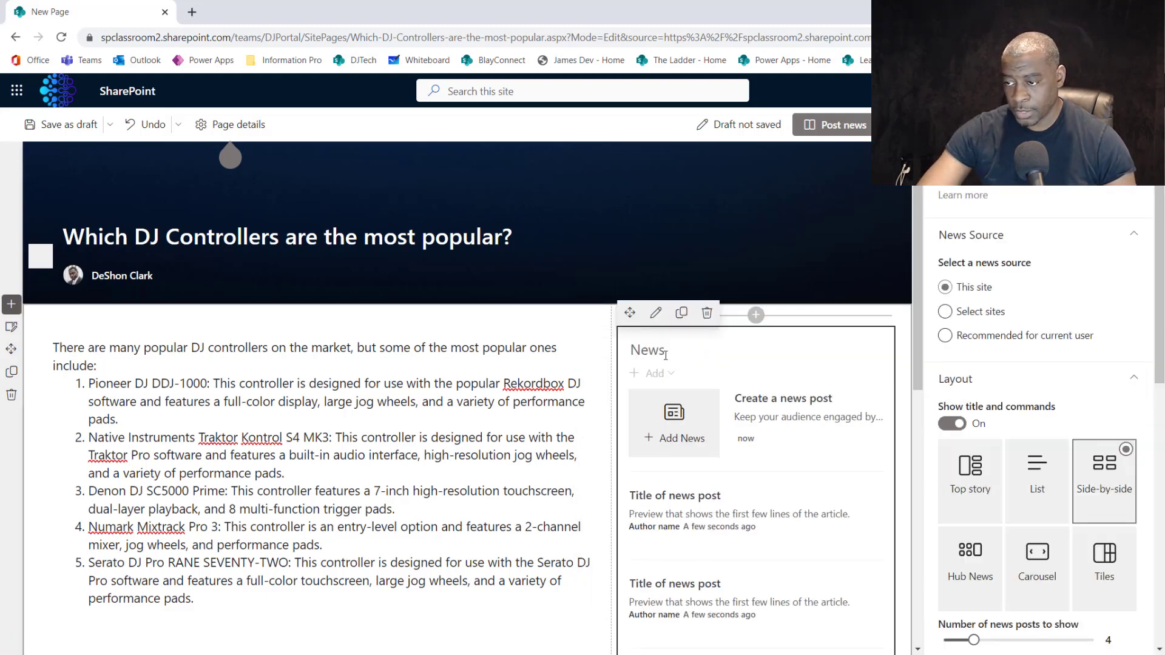
text(Related n)
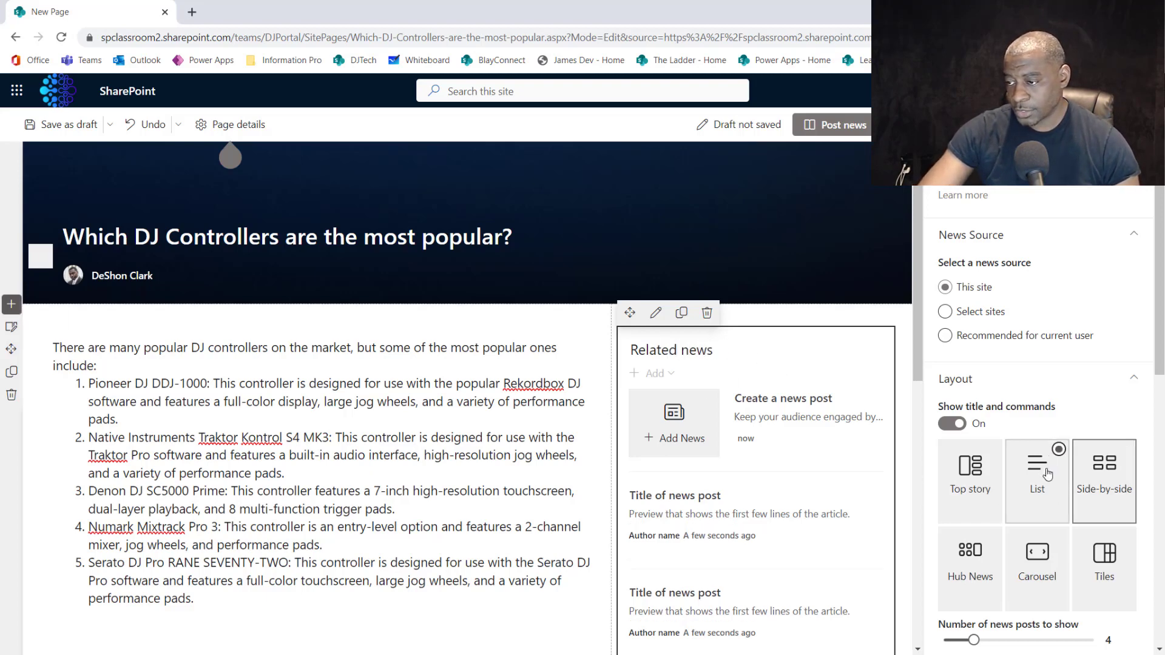
Set the Related news web part to the List layout with 6 posts, hiding the number of views and the author
click(1035, 489)
scroll(1031, 473, down, 3)
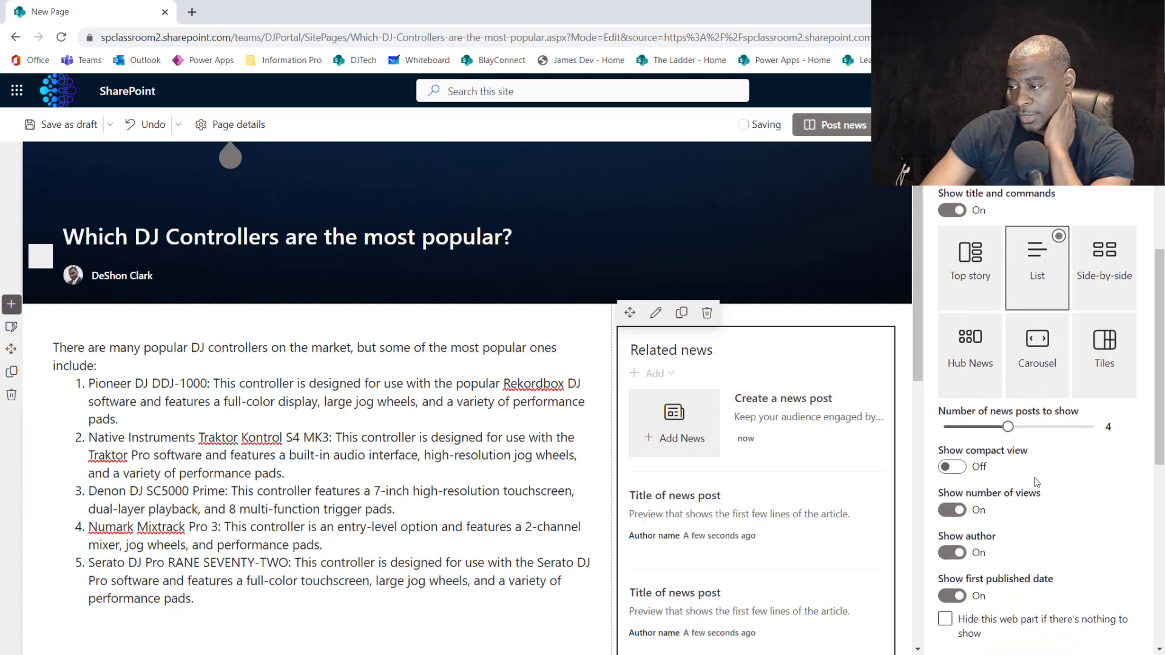
click(1022, 427)
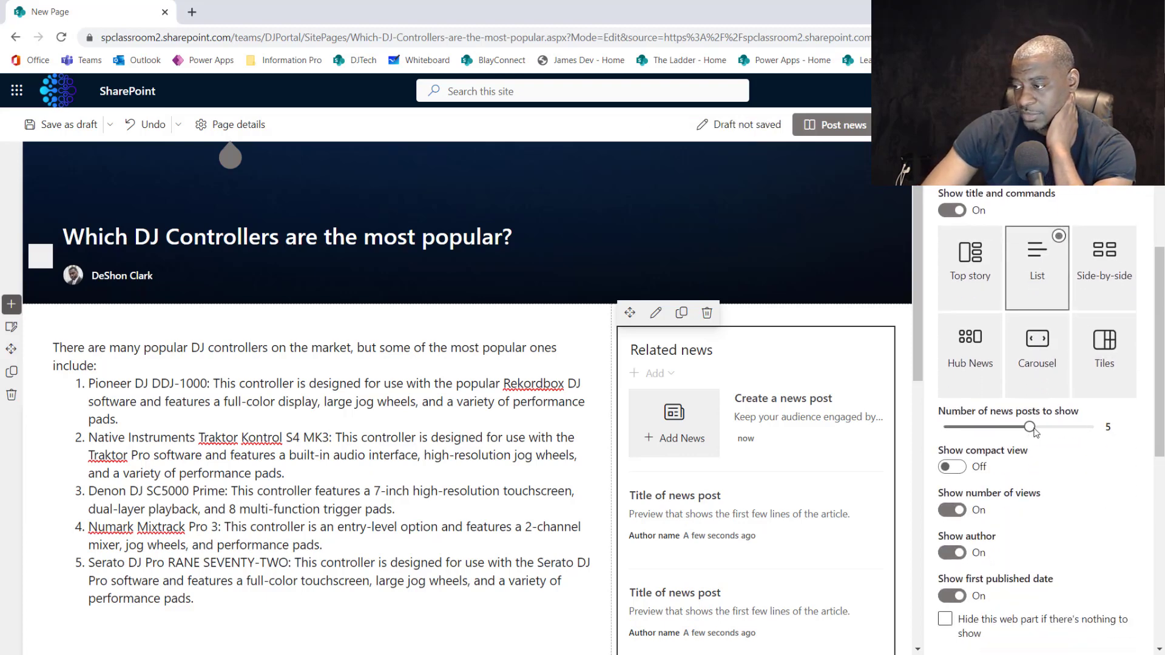
click(1044, 429)
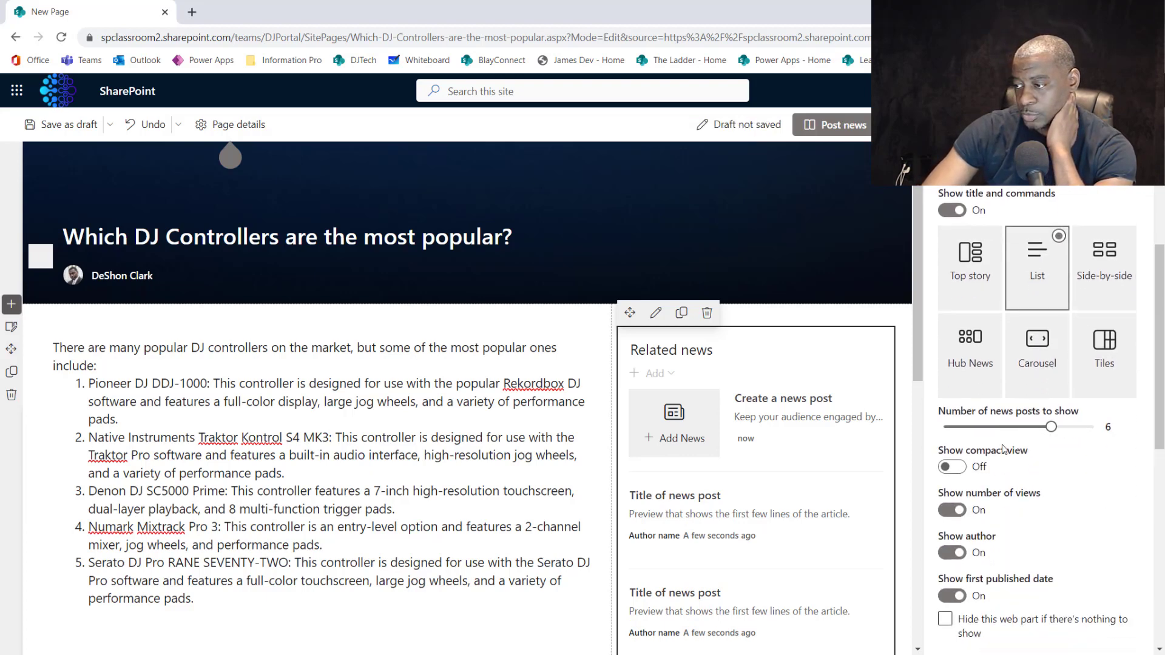
click(947, 514)
scroll(950, 487, down, 1)
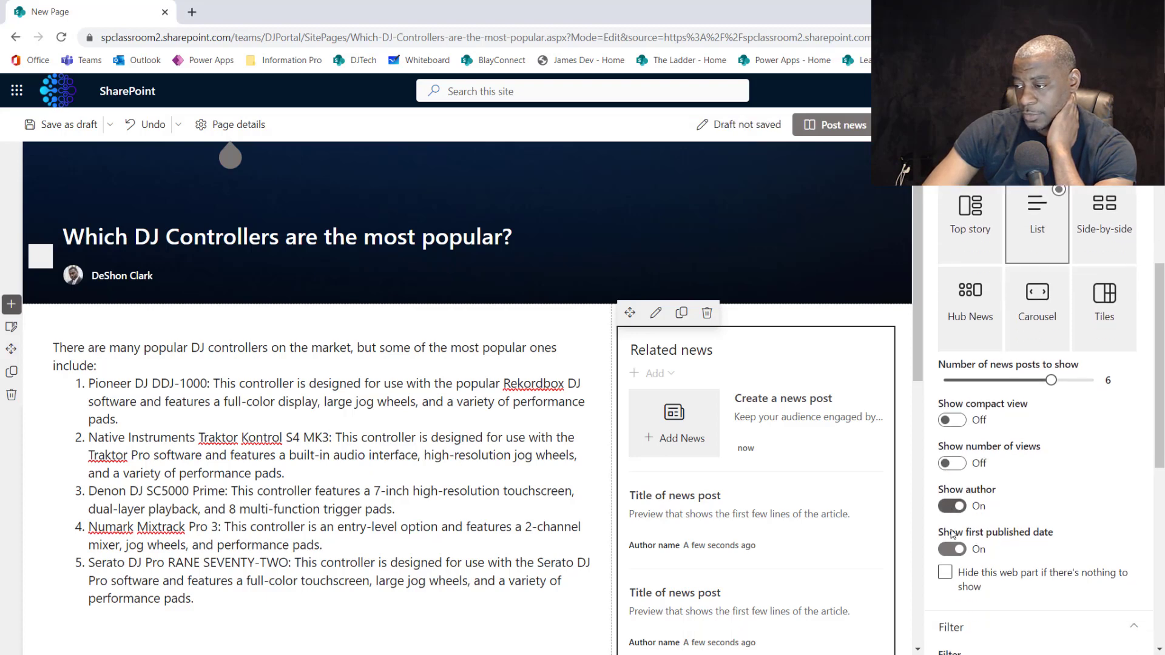
click(950, 482)
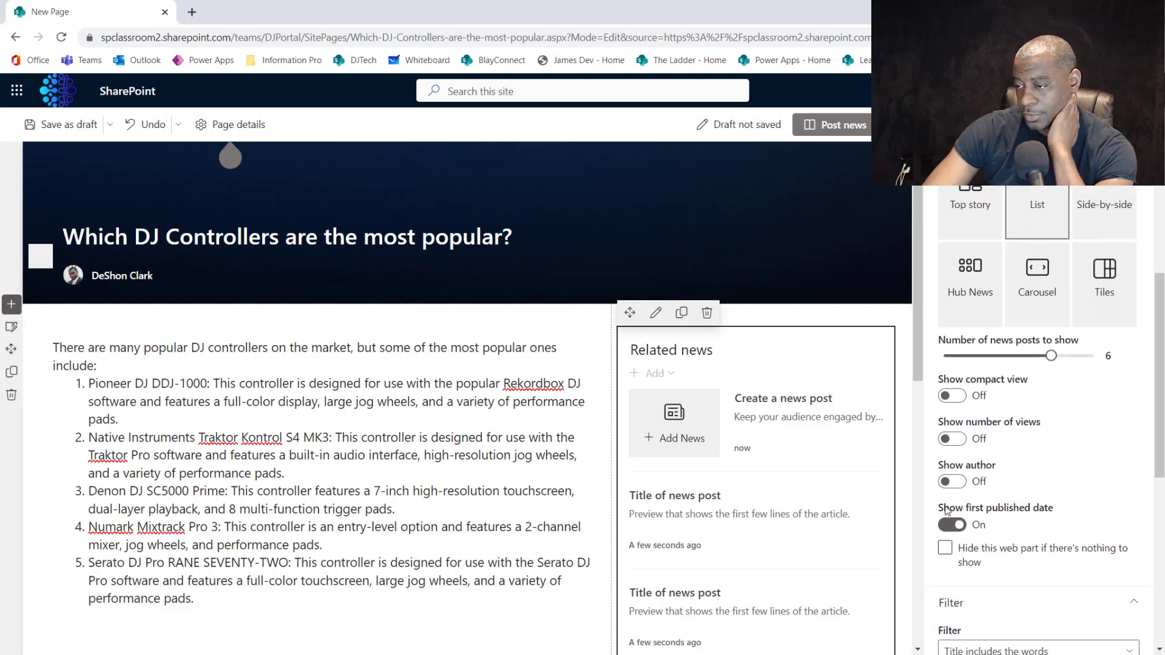
Change the Related news web part's layout to Side-by-side
scroll(948, 498, down, 3)
scroll(948, 503, up, 3)
scroll(947, 503, up, 2)
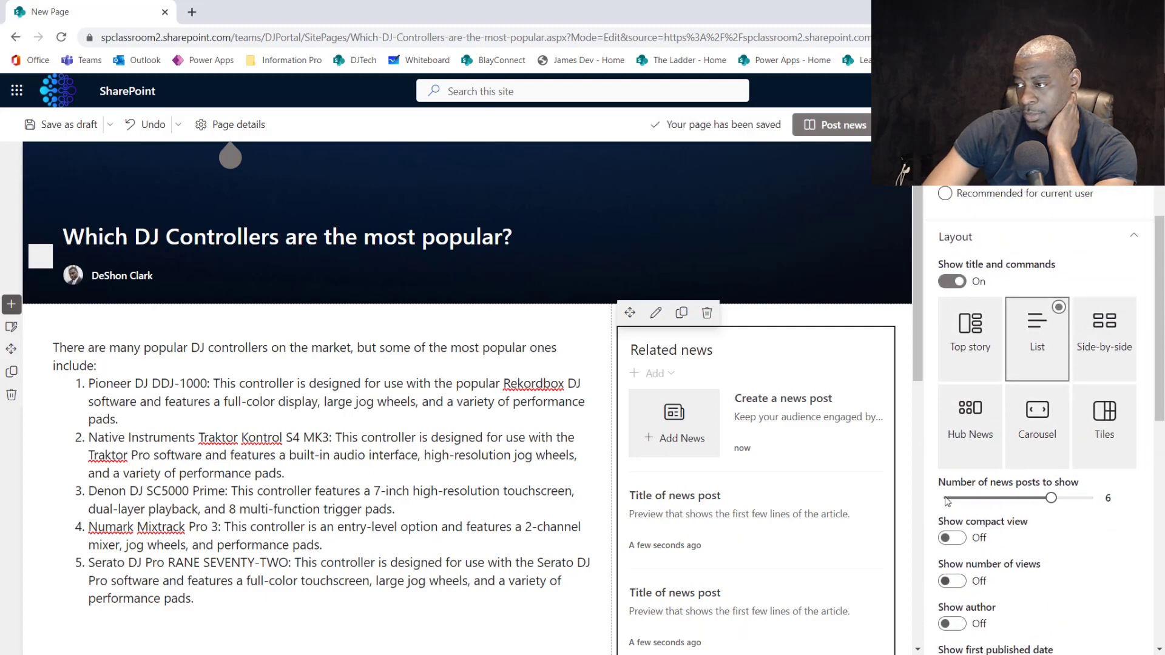
click(1077, 353)
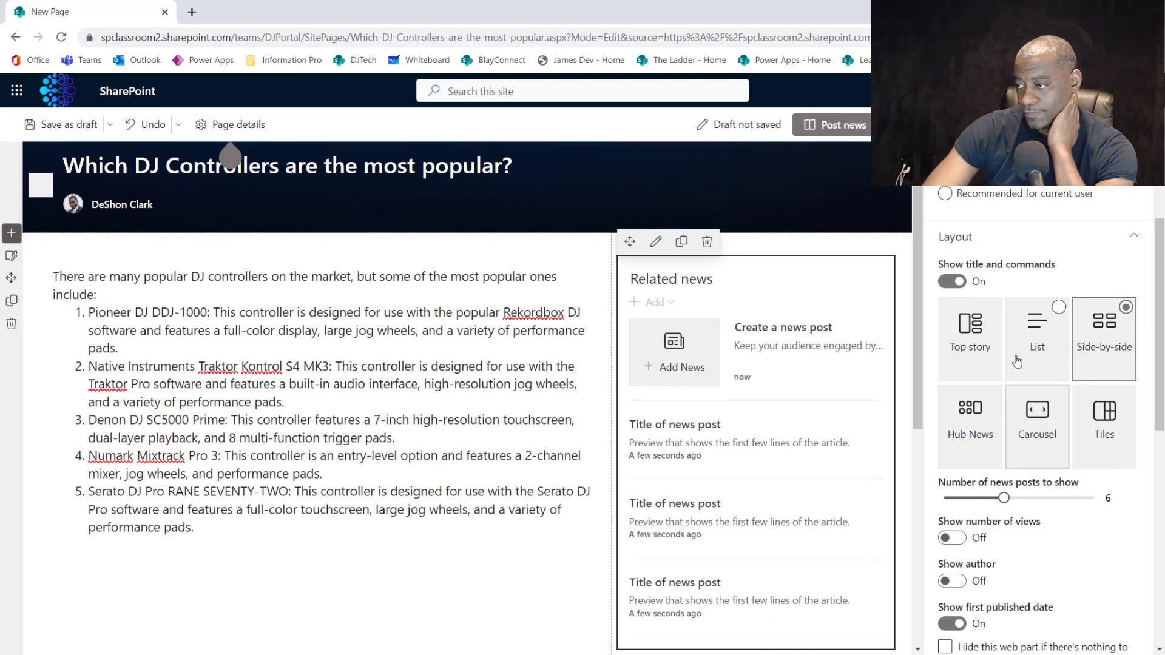
scroll(1014, 389, up, 2)
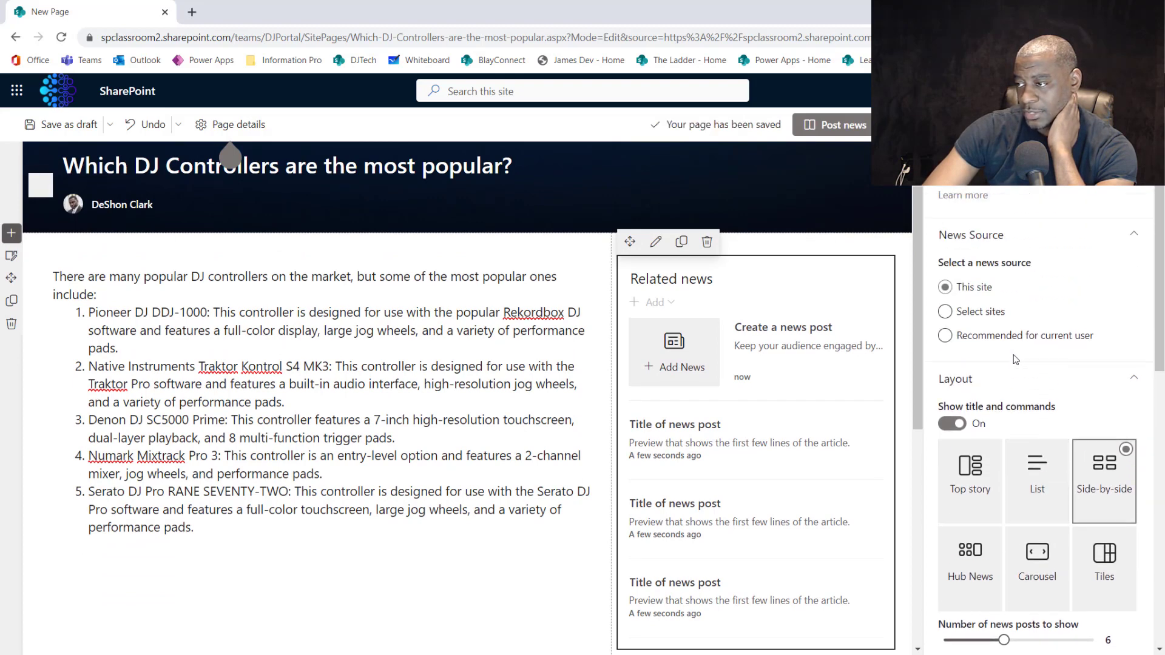
Filter the Related news web part by page properties where DJ Categories equals Equipment, and collapse the filter settings
scroll(970, 285, down, 8)
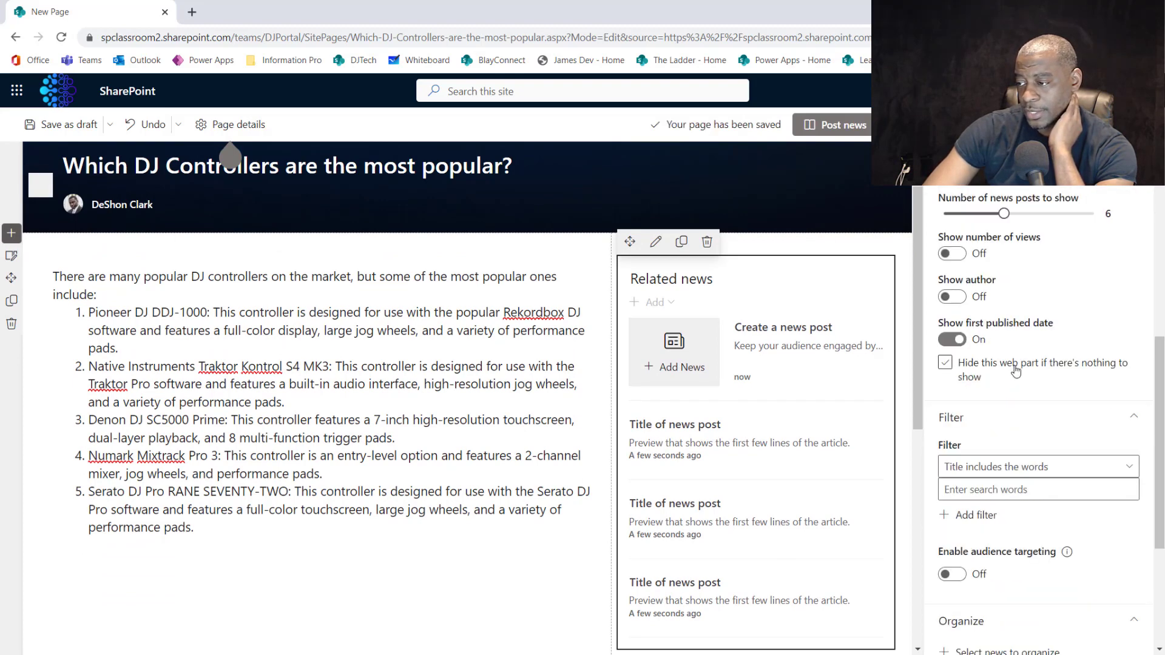
click(982, 255)
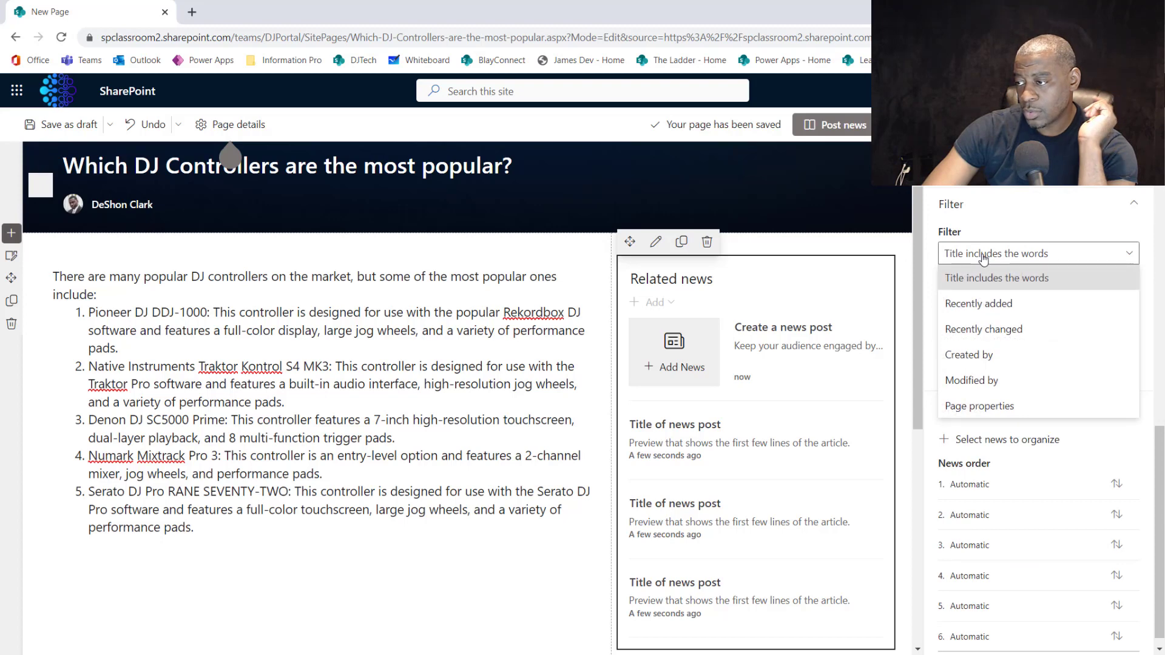
click(978, 406)
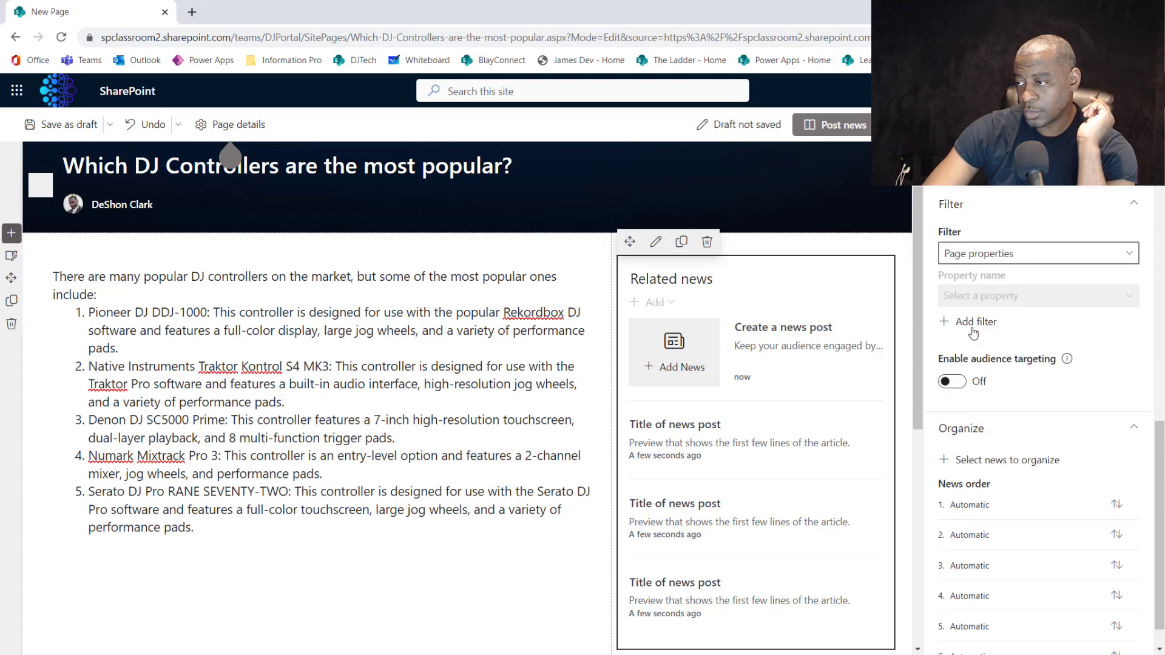
click(984, 296)
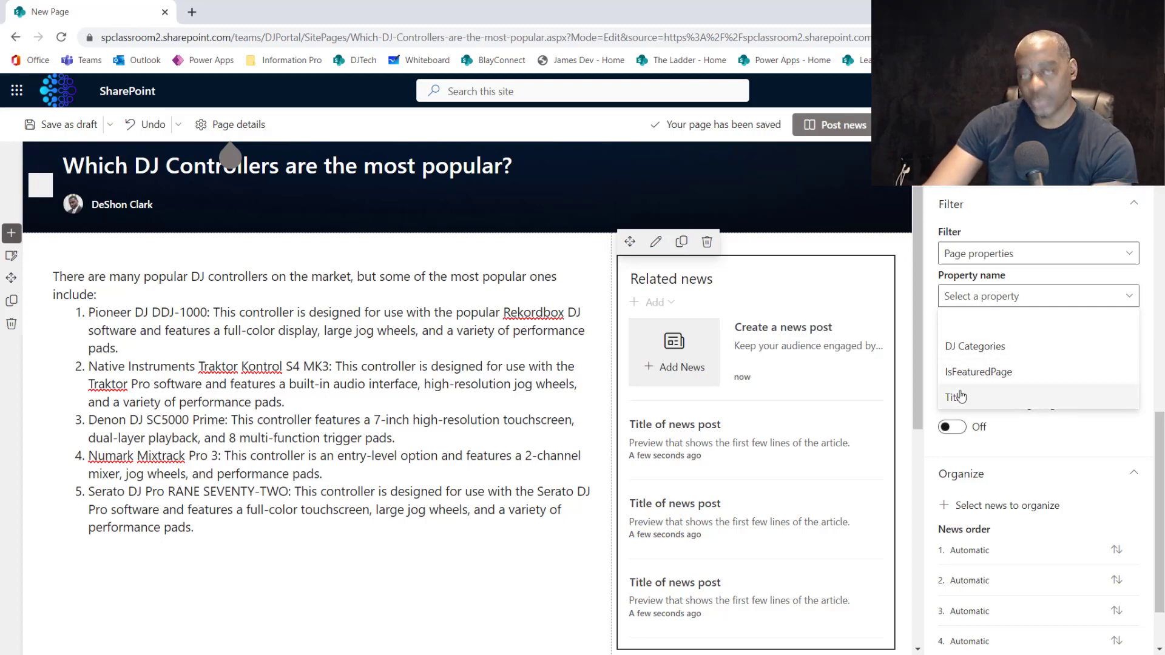
click(979, 349)
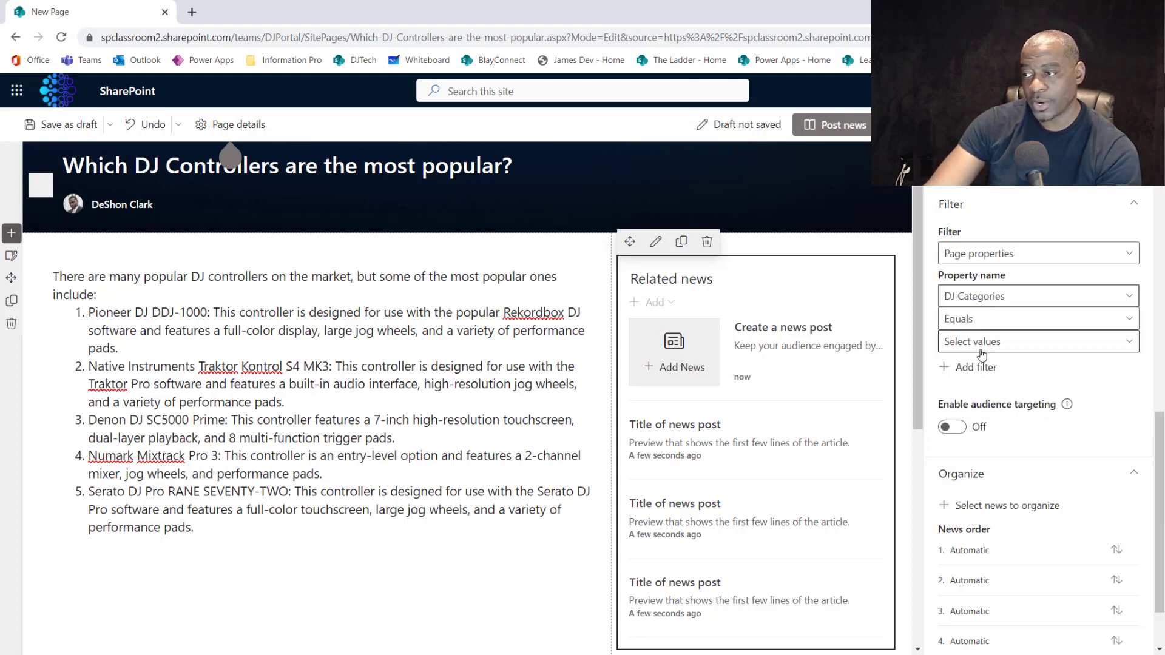
click(975, 339)
click(983, 469)
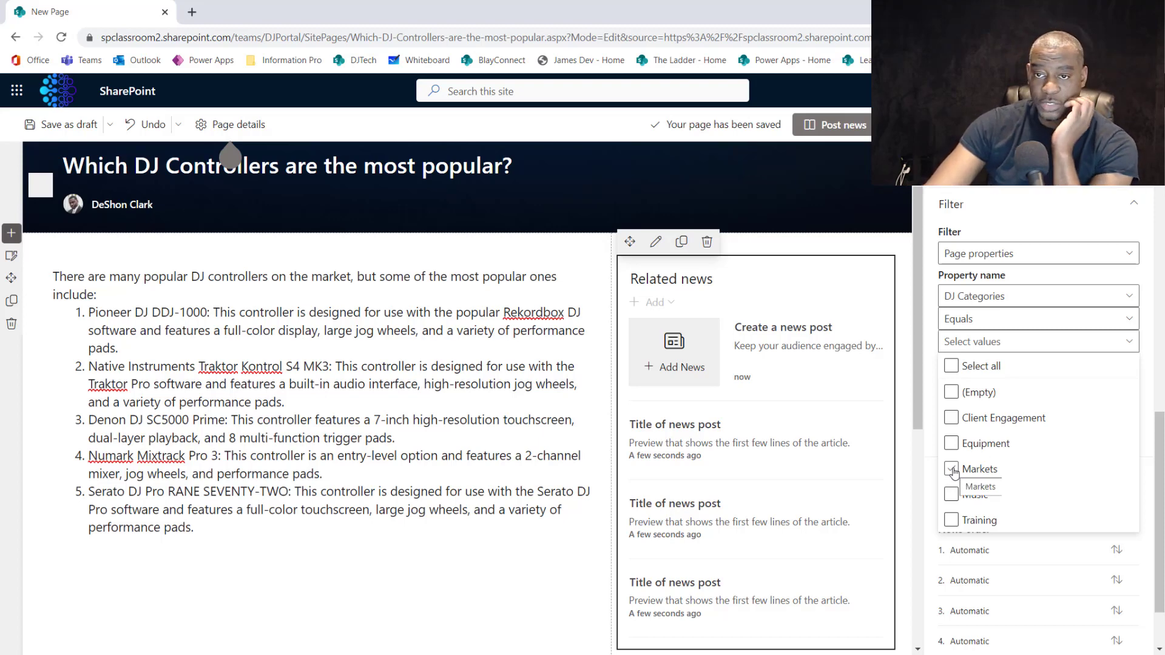
click(951, 450)
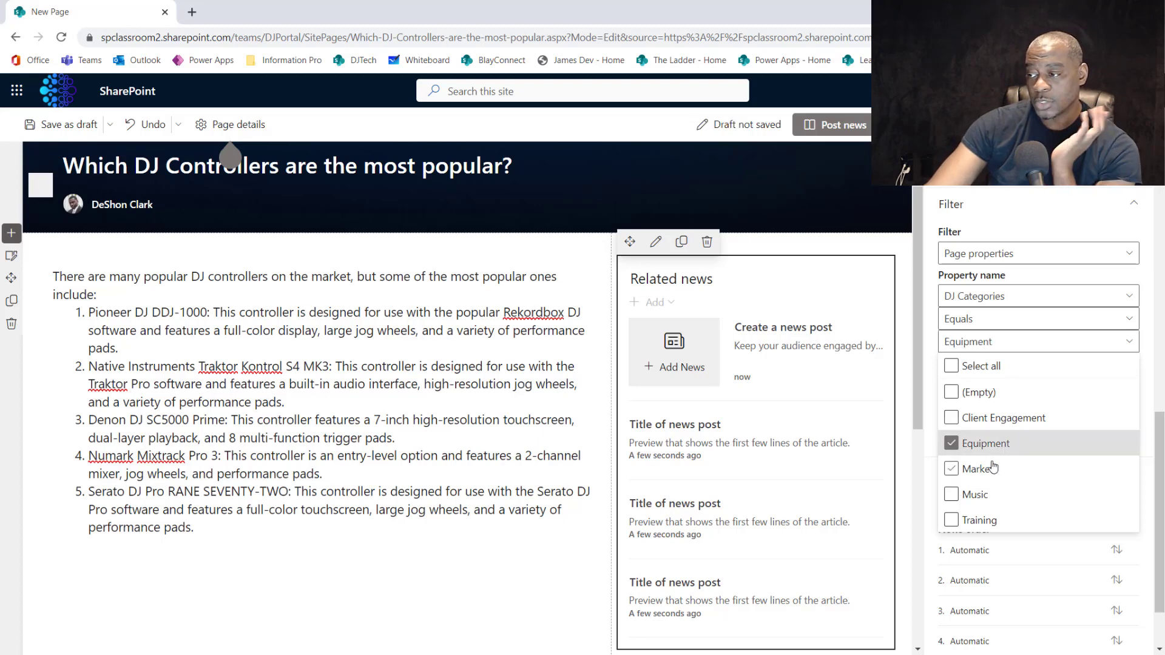
click(1135, 209)
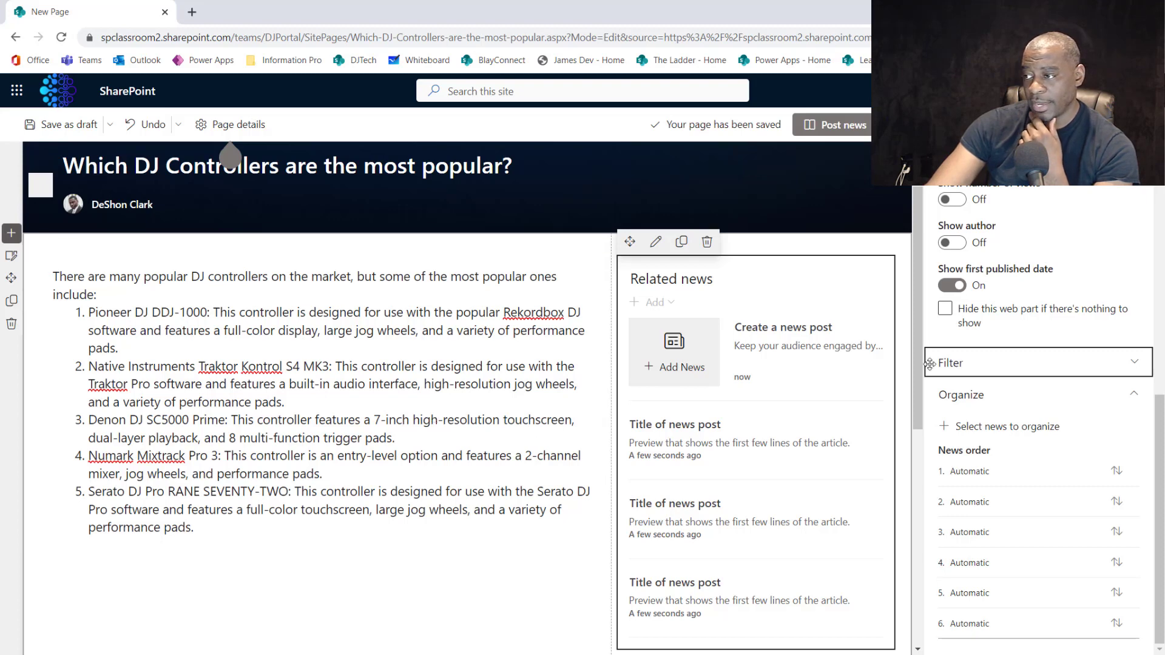
Set the news post's DJ Categories property to Equipment in its page details
scroll(988, 290, up, 3)
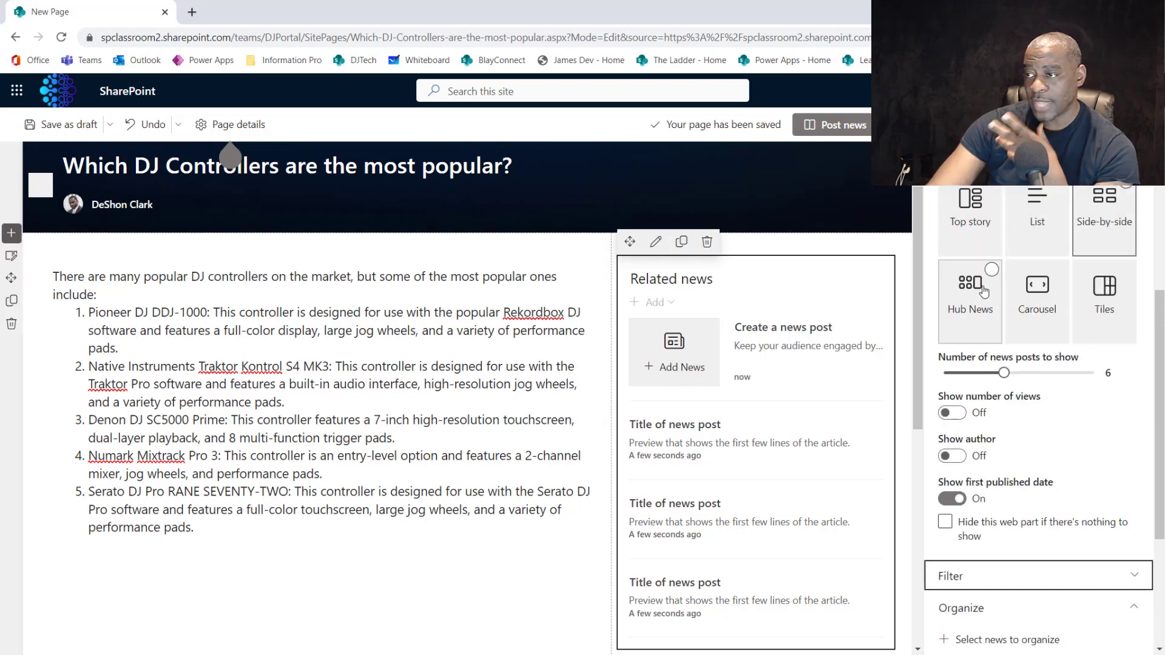
click(249, 134)
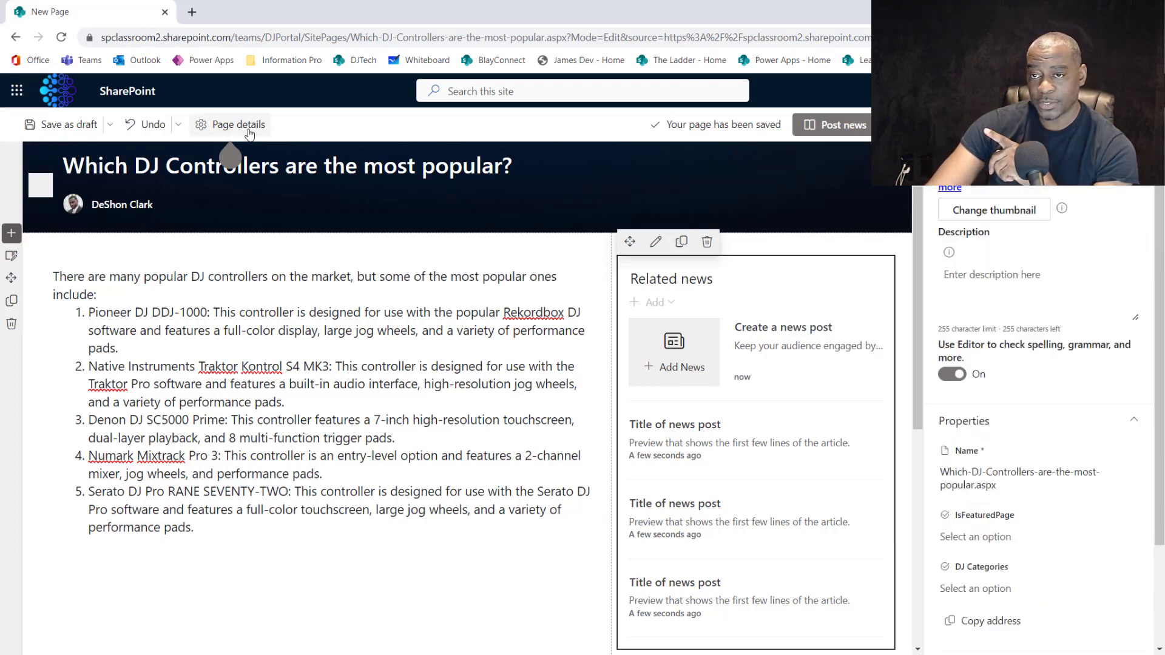
scroll(1020, 284, down, 5)
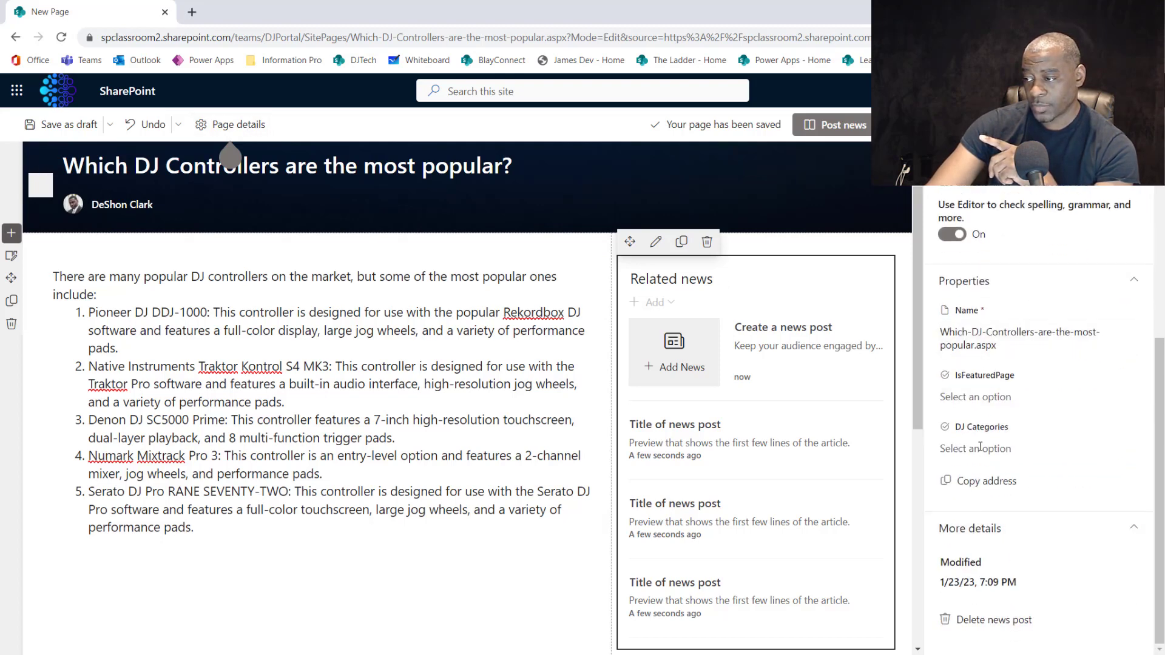
click(978, 450)
click(972, 513)
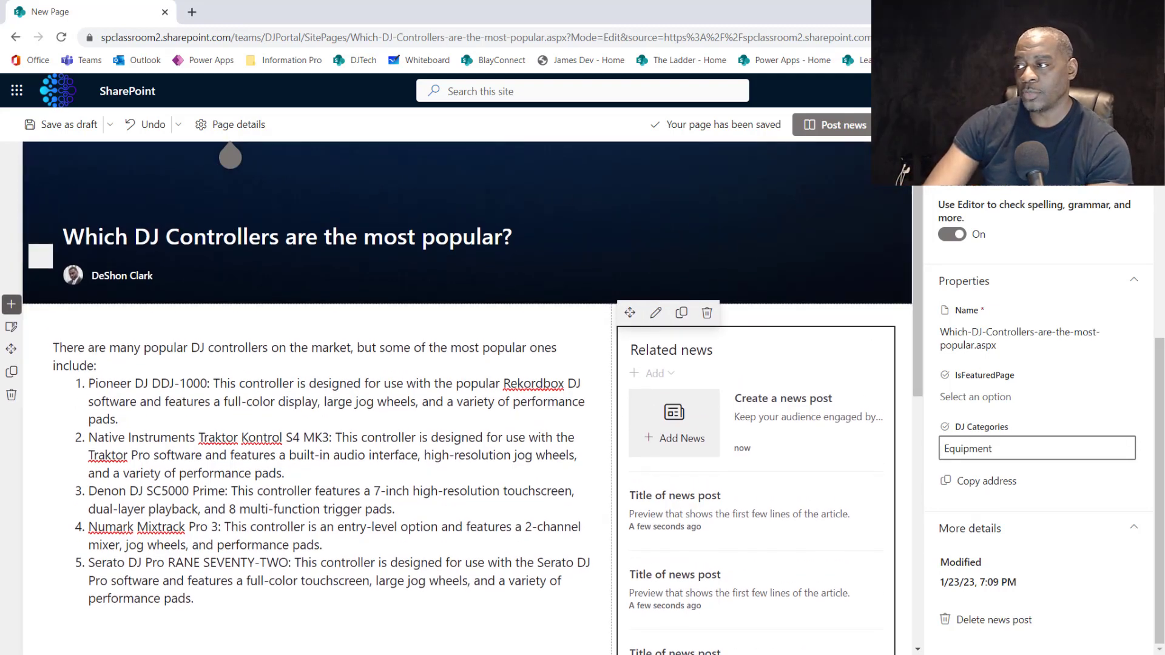
Copy the controller name "Pioneer DJ DDJ-1000" from the first list item of the post's text
click(623, 483)
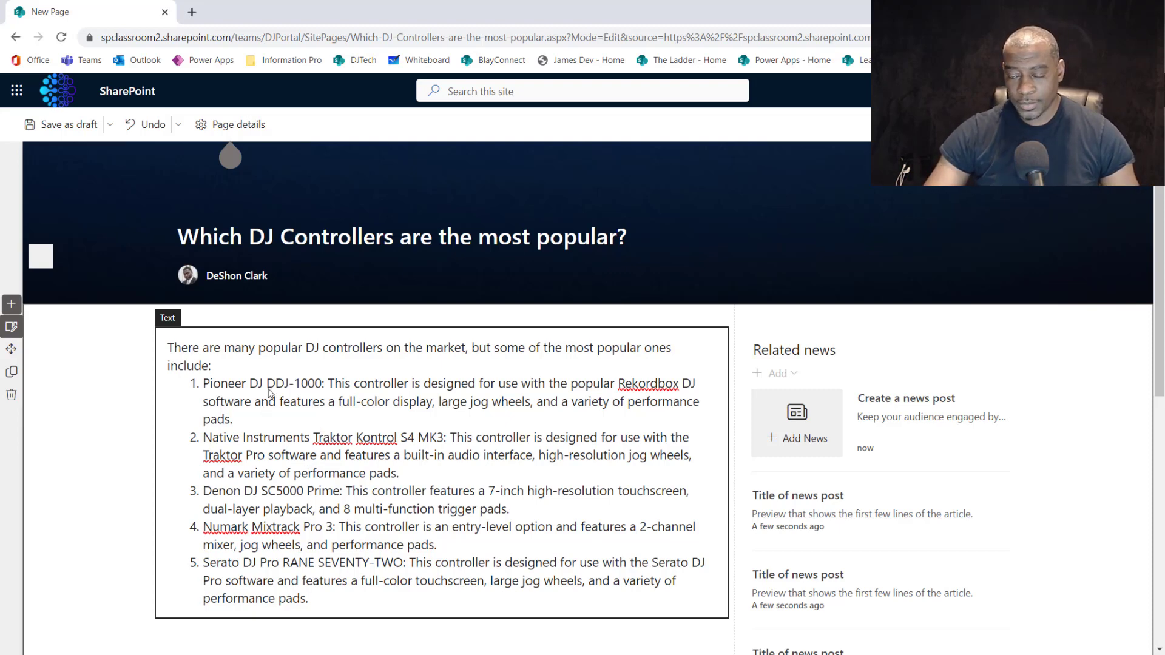
click(322, 387)
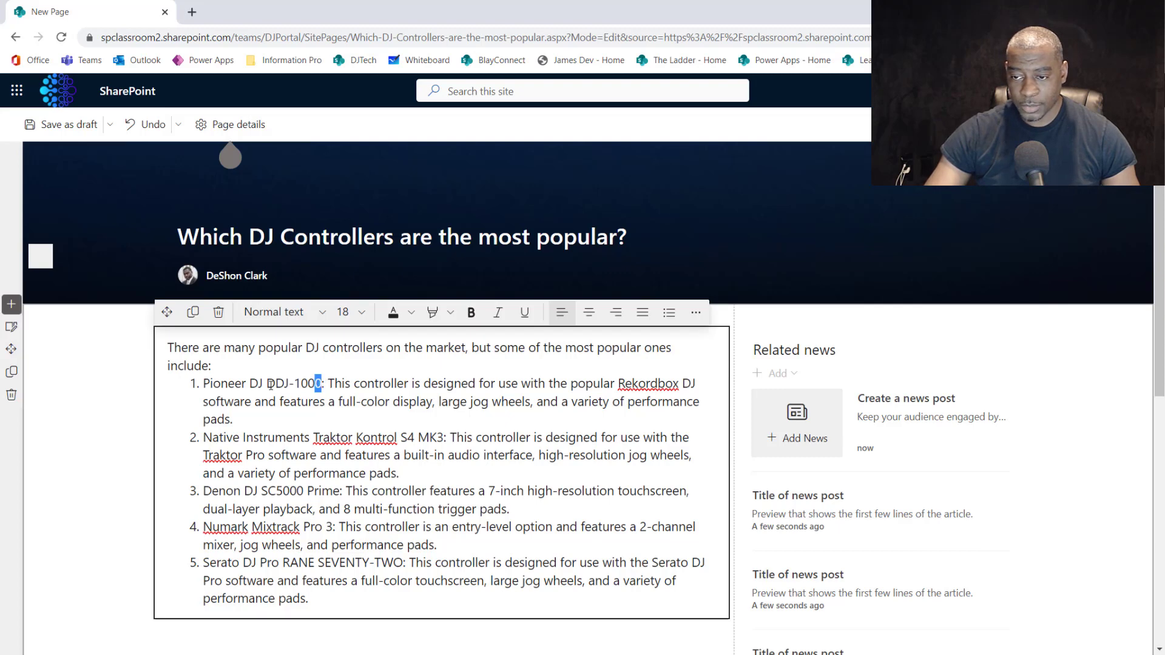
drag(270, 385, 211, 388)
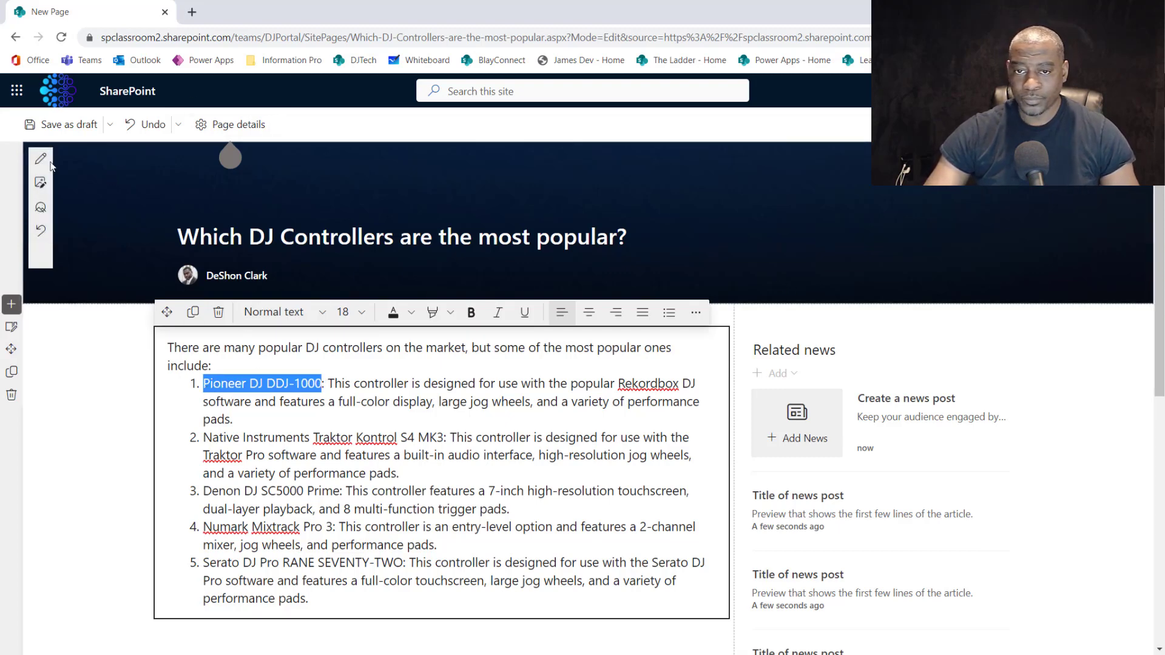
Start changing the page thumbnail and search the web for images of "Pioneer DJ DDJ-1000"
click(41, 159)
click(236, 124)
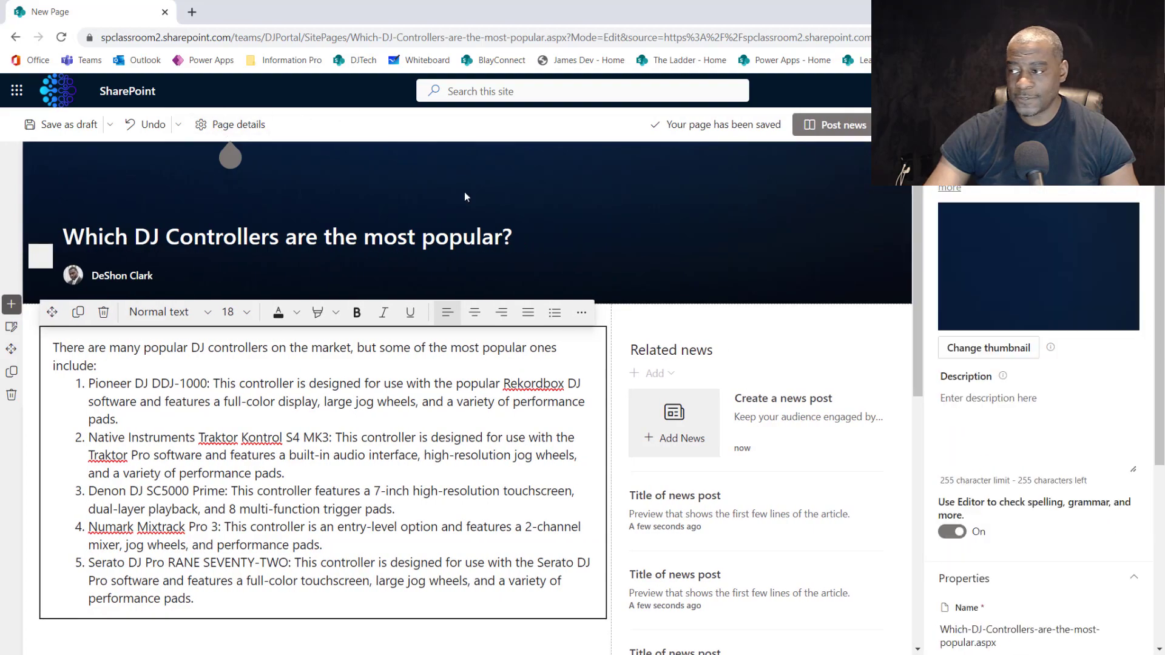
click(1012, 349)
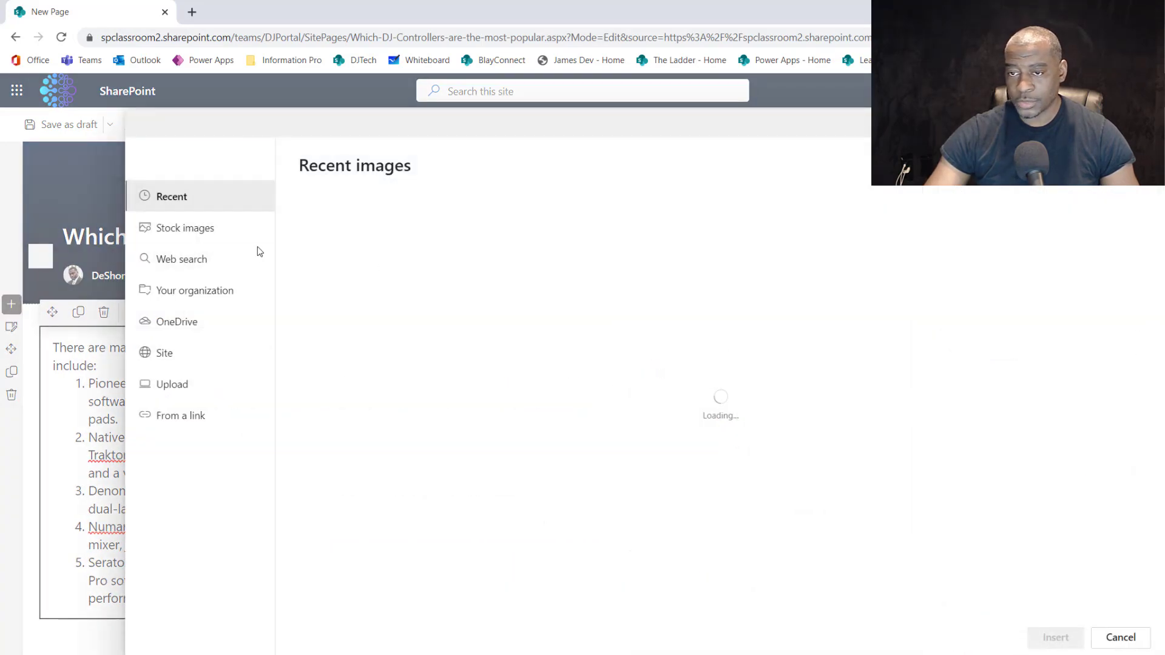
click(202, 257)
text(Pioneer DJ DDJ-1000)
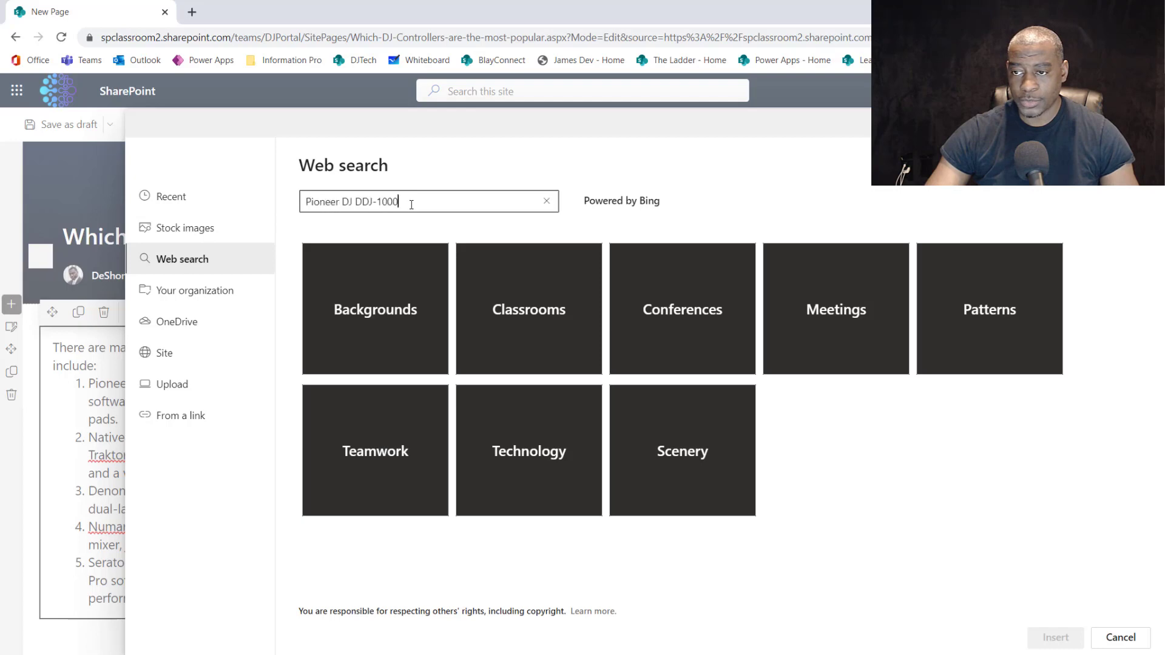
key(Return)
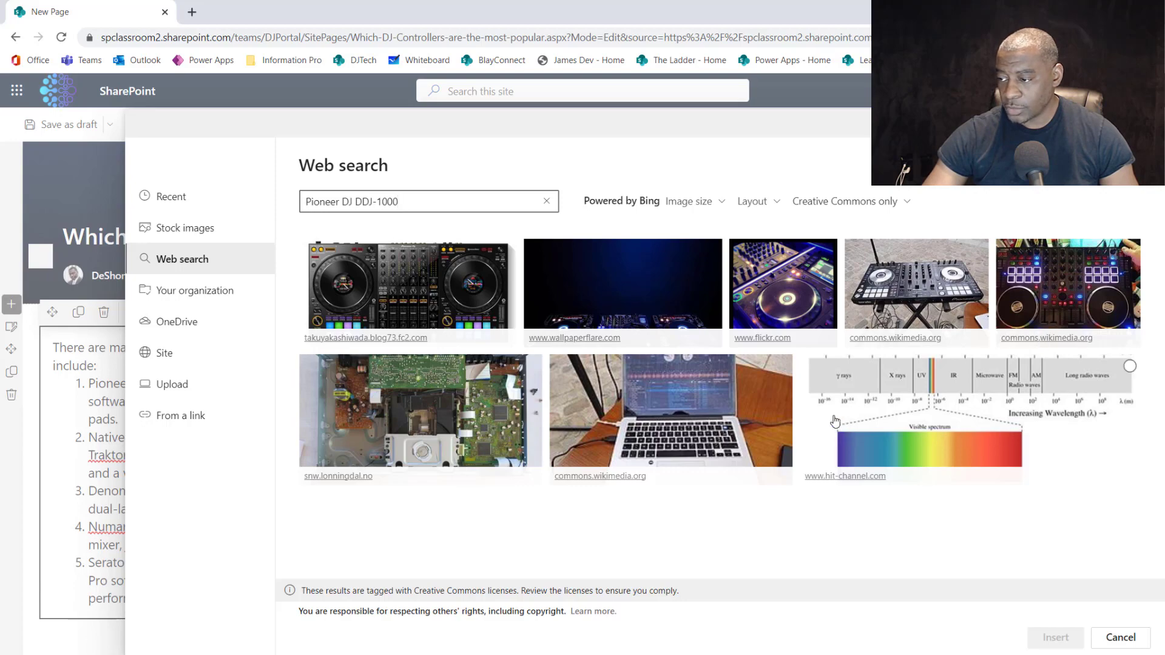
click(827, 201)
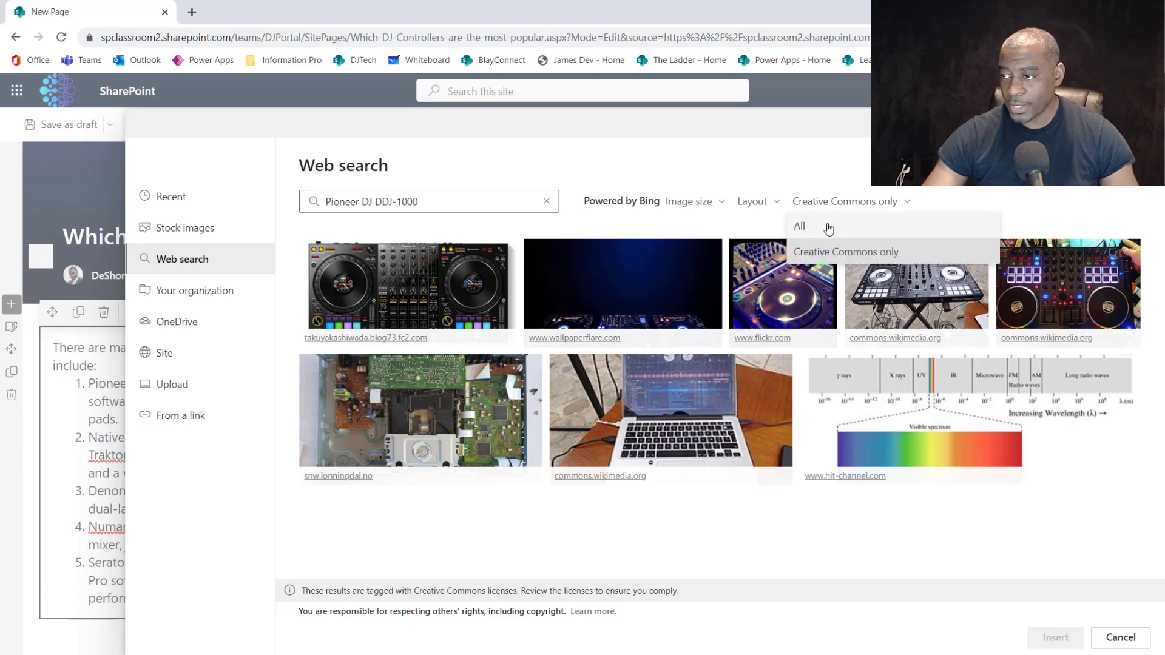
click(829, 227)
scroll(928, 479, down, 1)
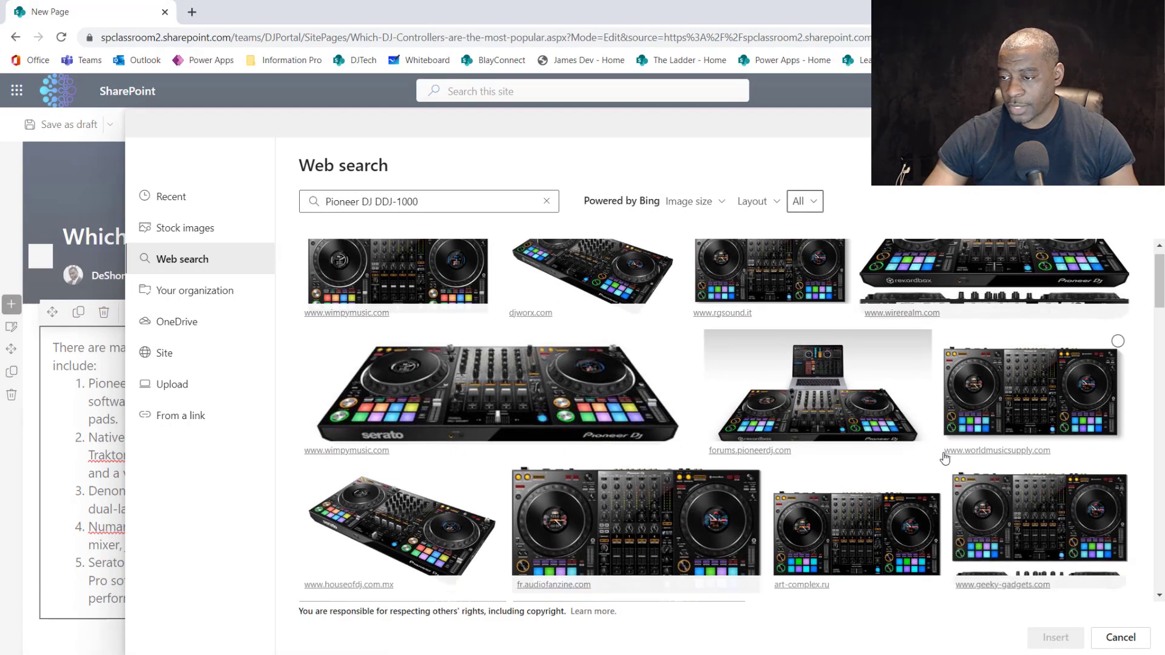
scroll(945, 459, down, 3)
click(734, 532)
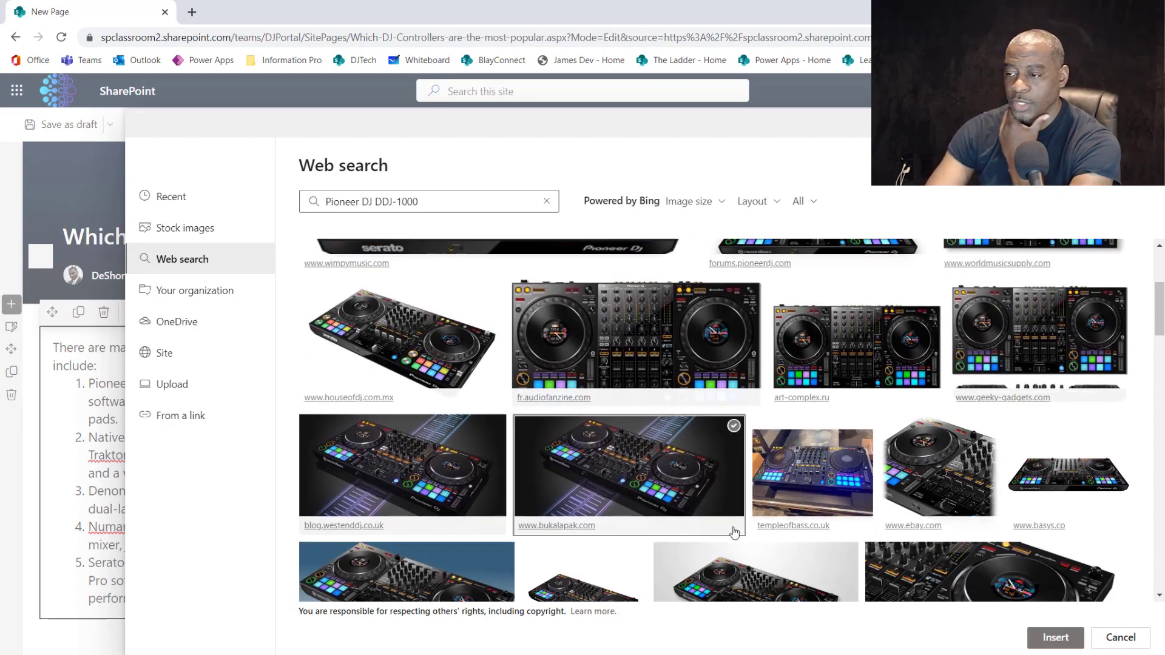
click(1059, 638)
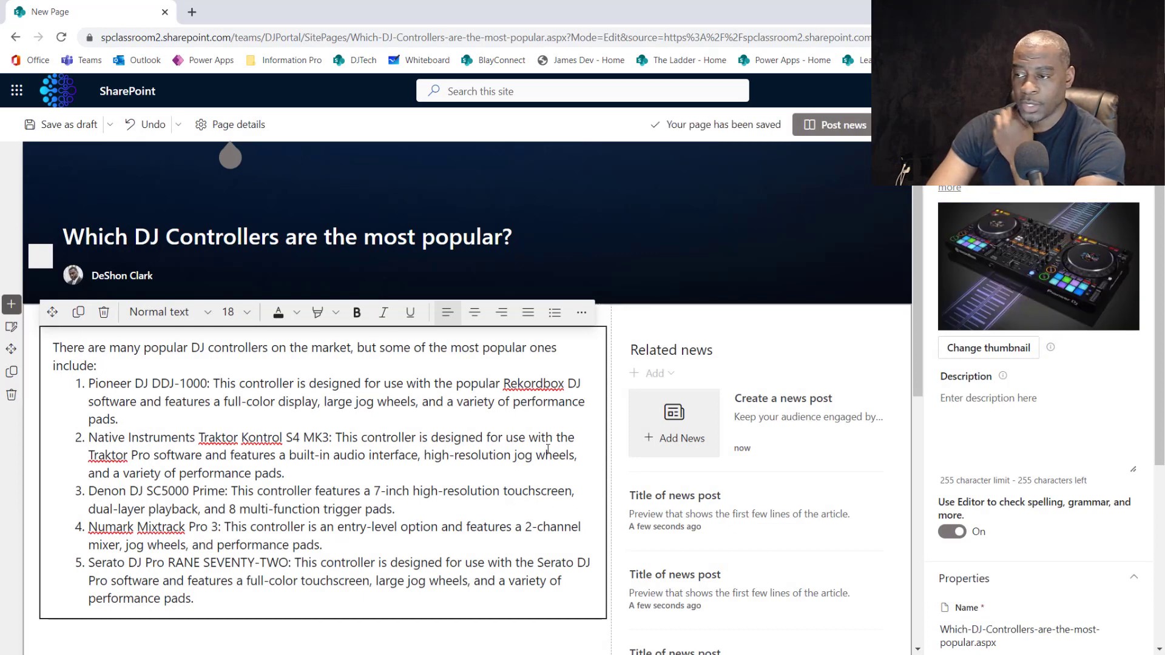
Add blank lines above the intro sentence in the post's text and place the cursor in the empty space
scroll(548, 449, down, 2)
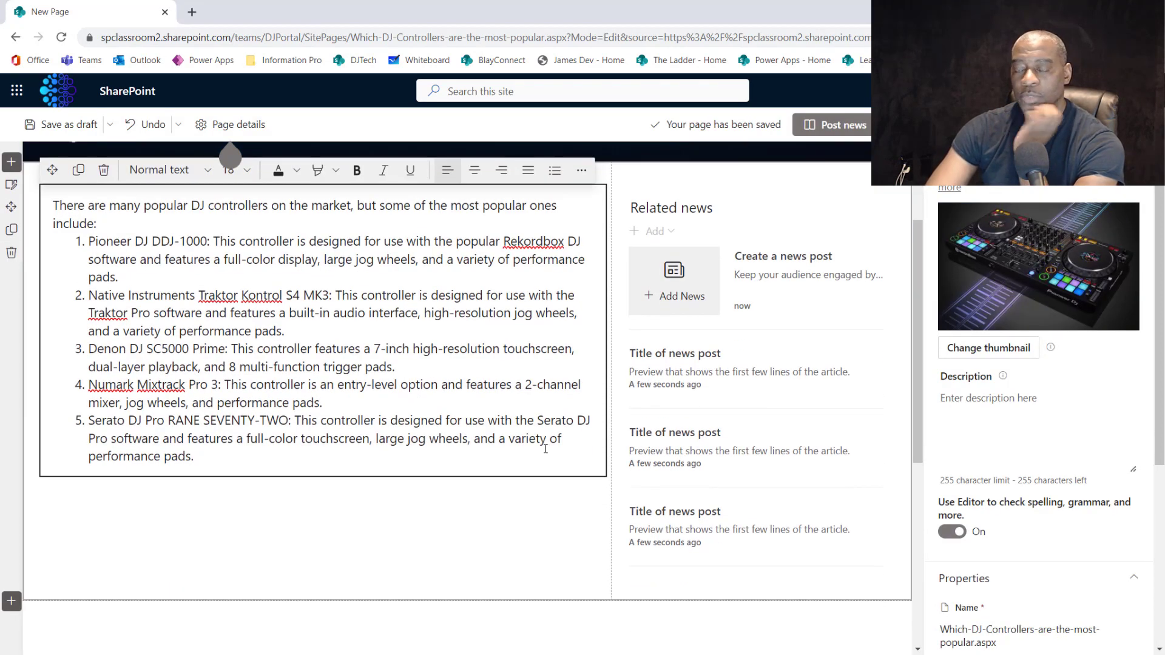
scroll(462, 362, up, 1)
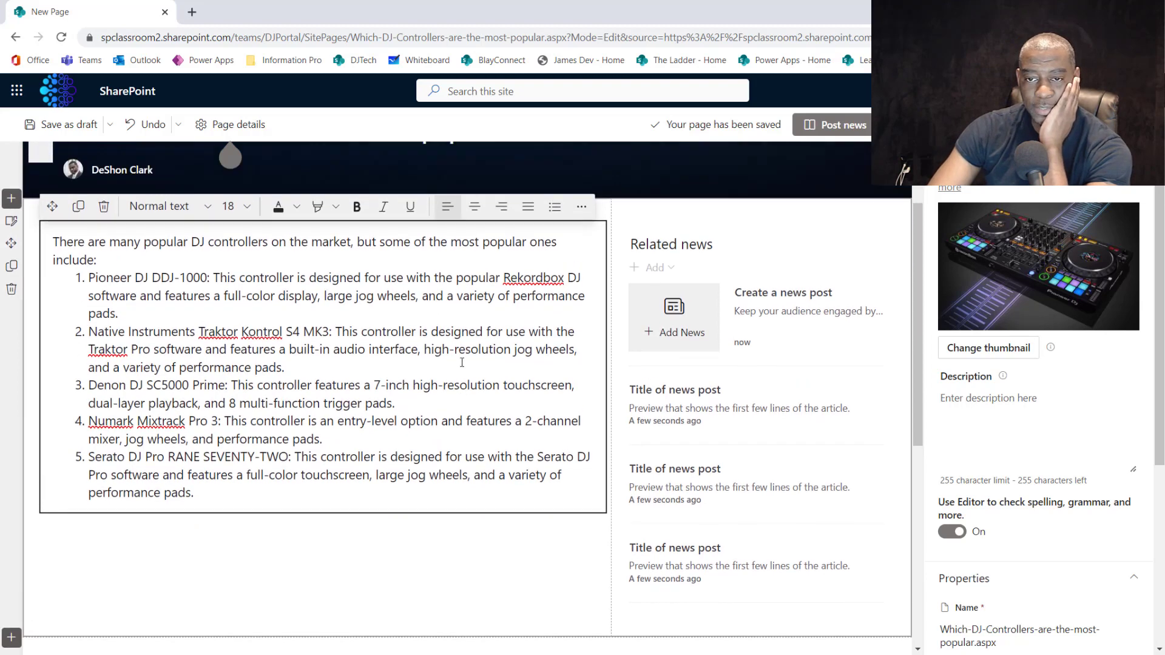
click(51, 278)
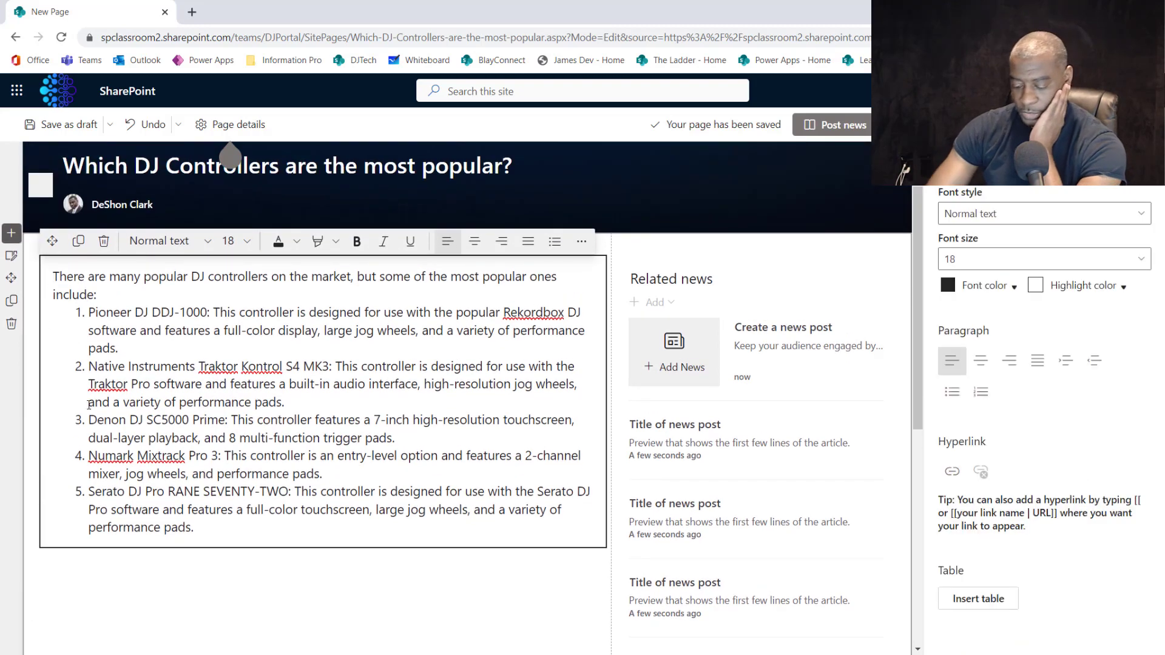
key(Return)
key(Return)
key(Up)
key(Up)
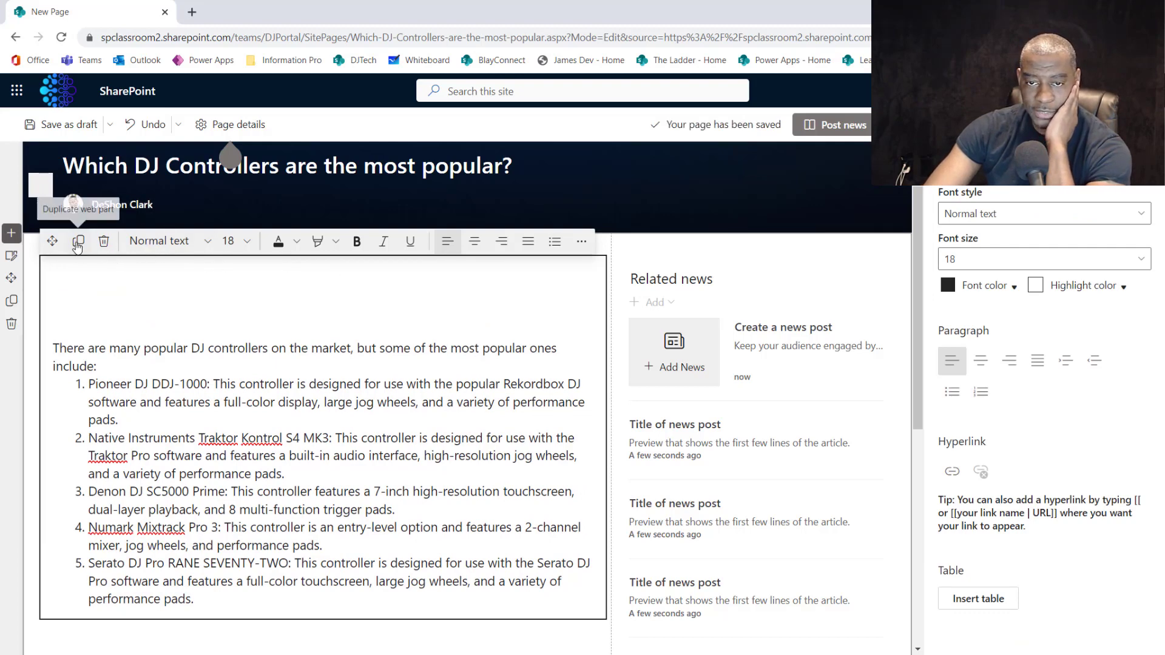
Search the web for a "Pioneer DJ DDJ-1000" image to insert in the text web part, with the licence filter set to All
click(581, 242)
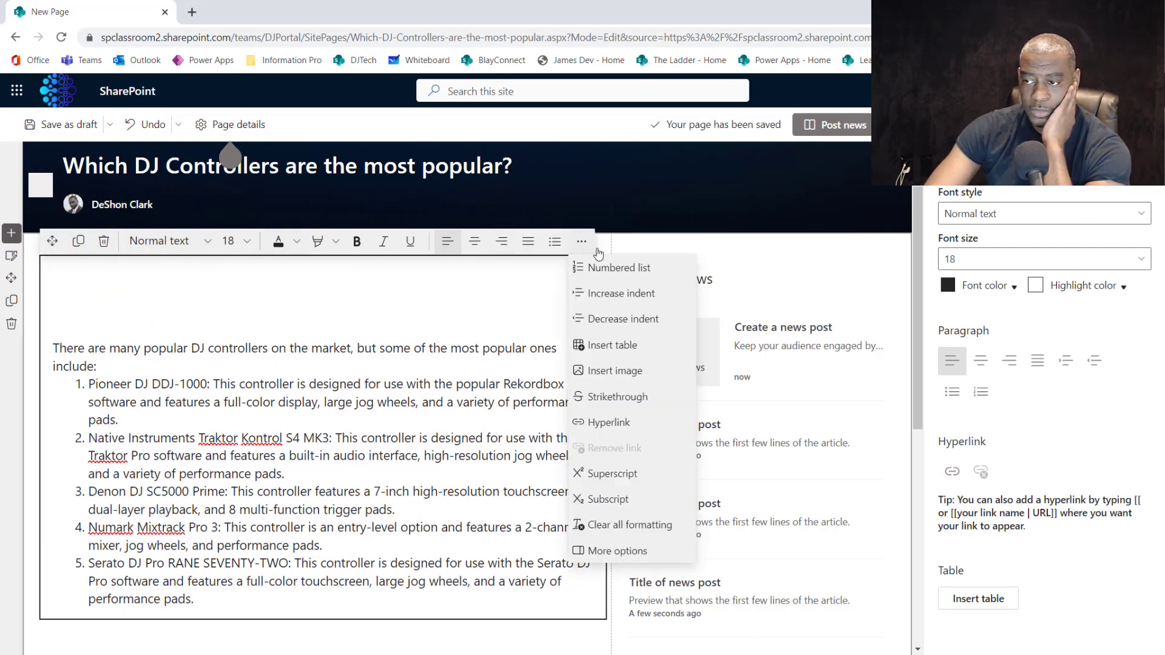
click(619, 371)
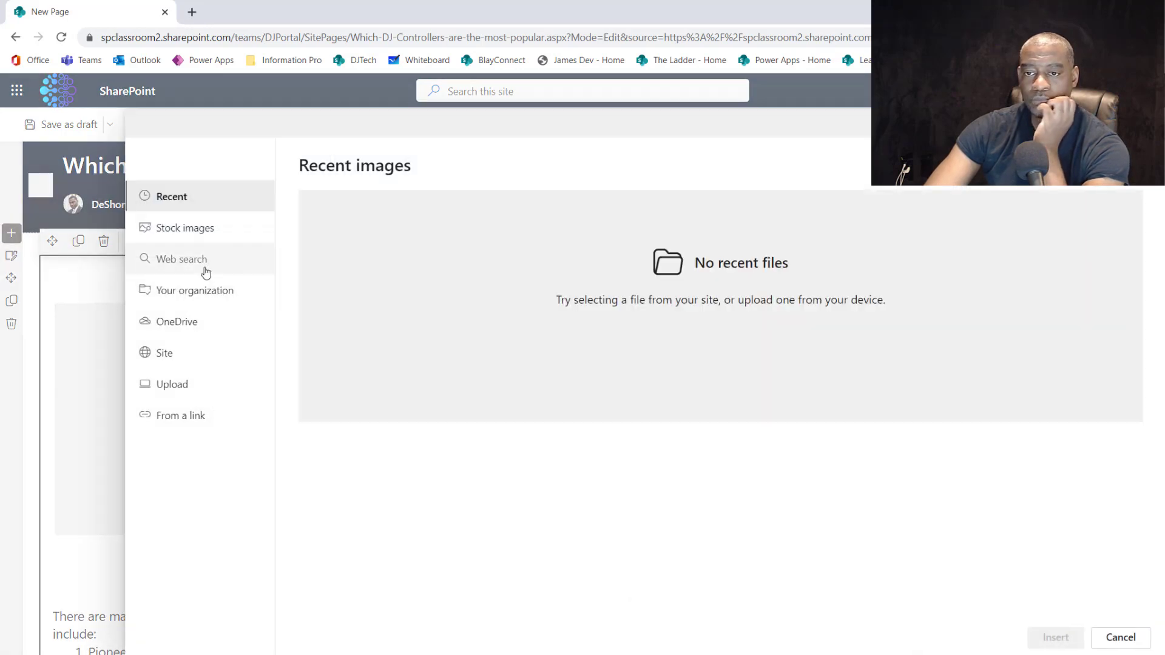
click(202, 265)
click(393, 198)
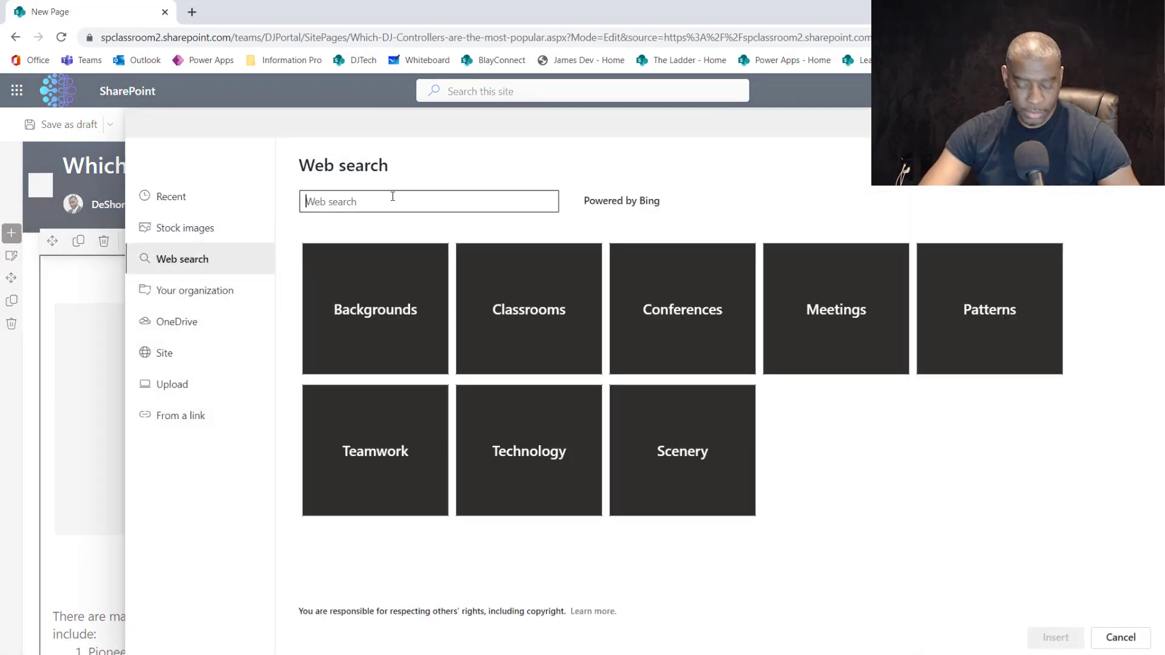
text(Pioneer DJ DDJ-1000)
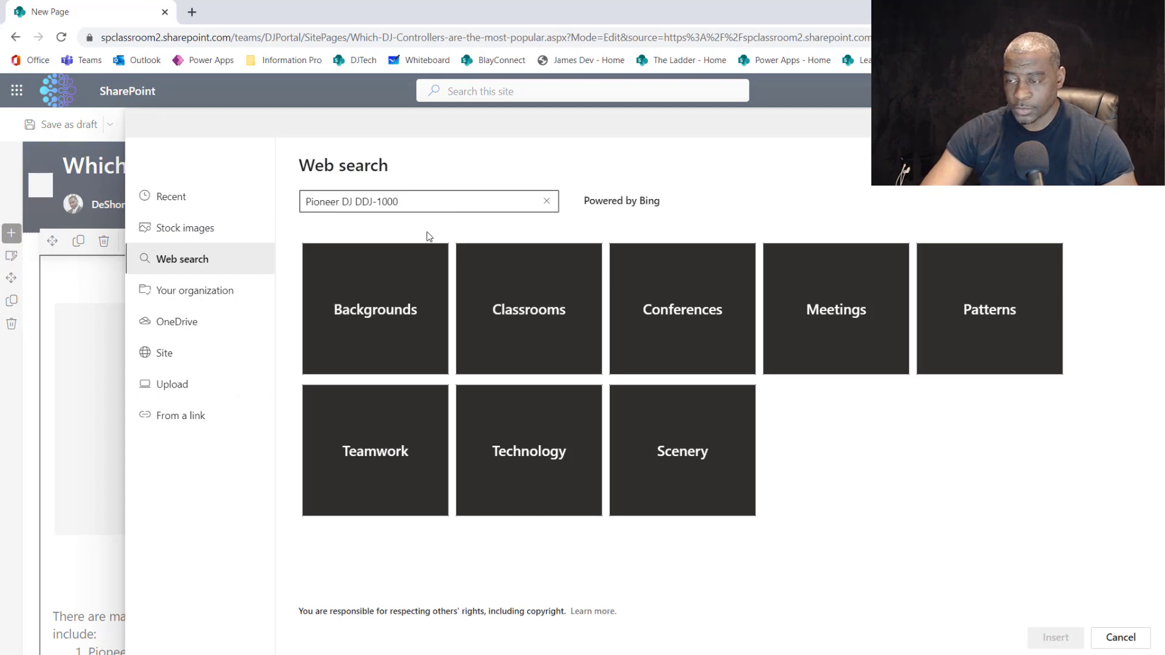
key(Return)
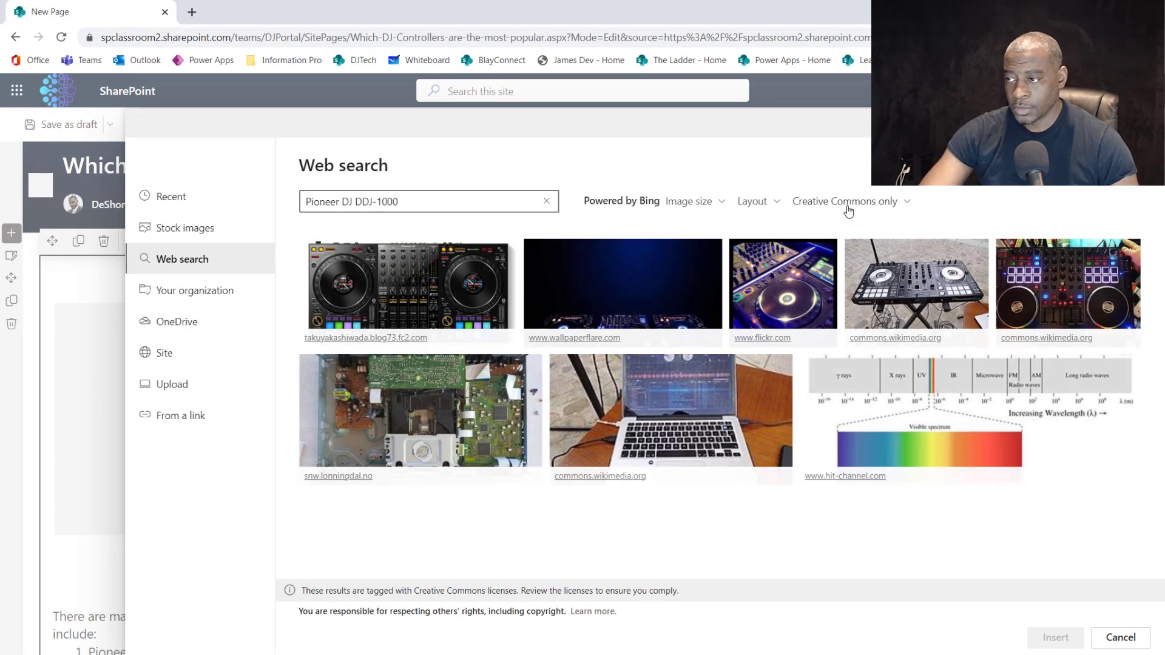
click(849, 206)
click(815, 226)
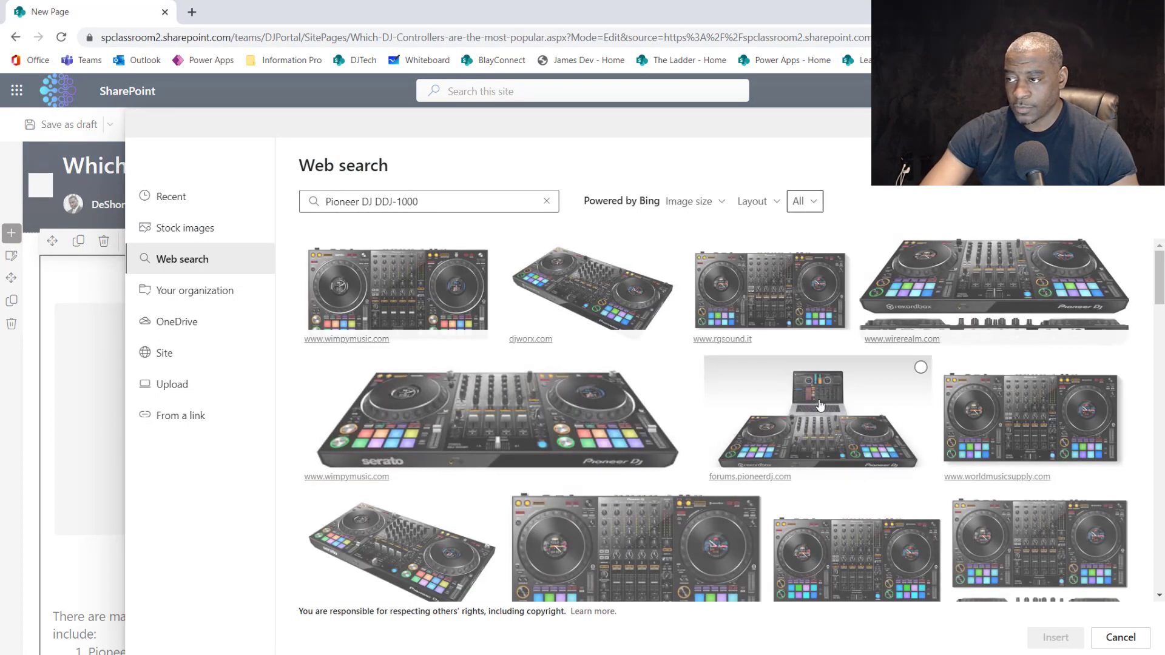
scroll(880, 476, down, 6)
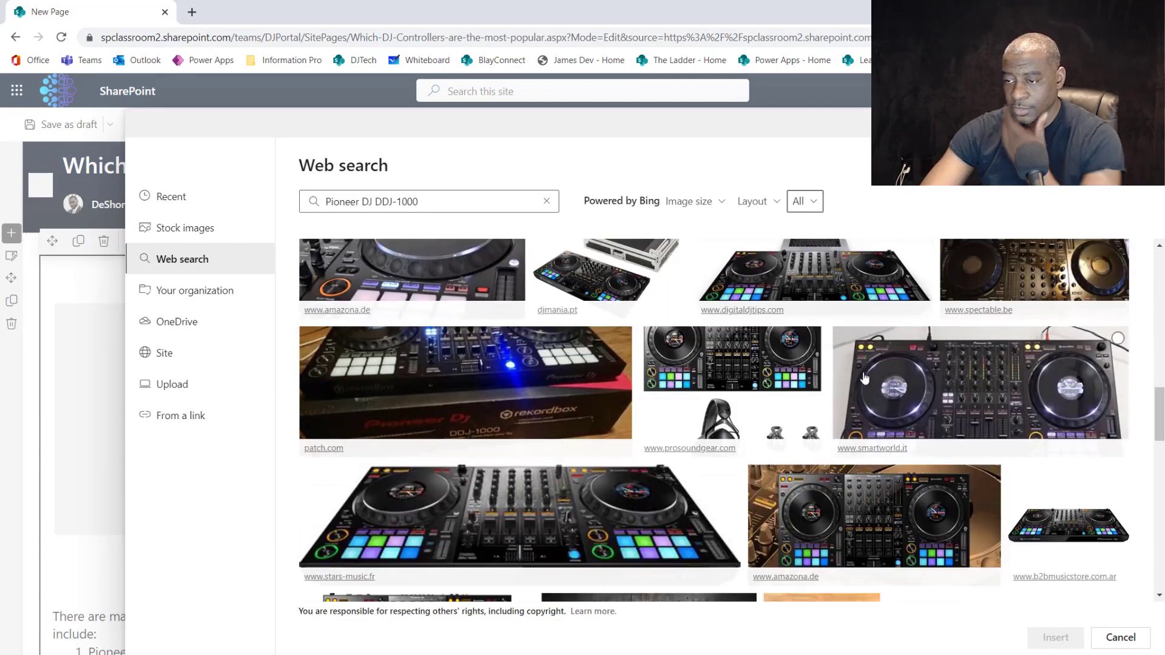
scroll(864, 378, down, 5)
click(948, 397)
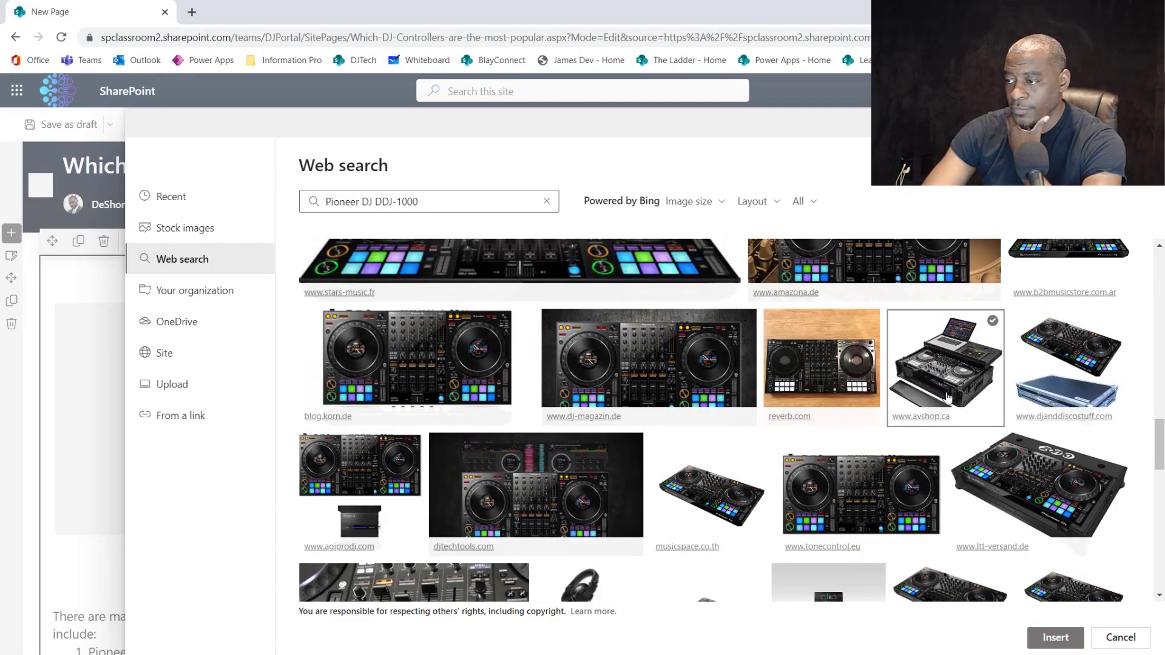
click(1050, 509)
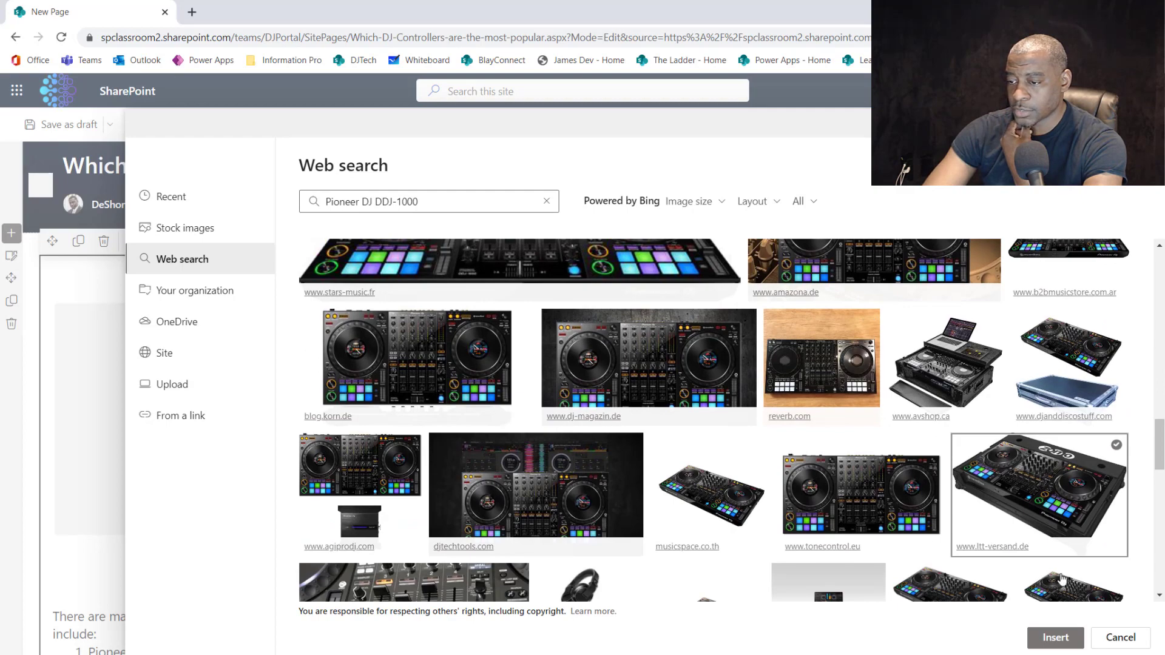
click(1056, 637)
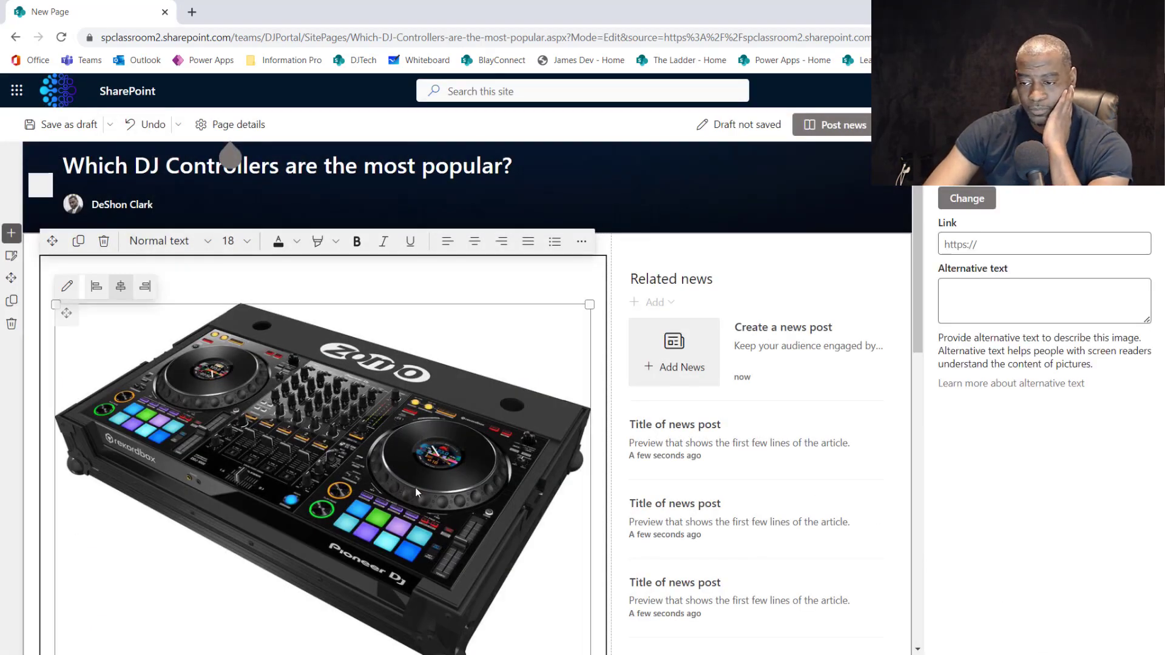
Shrink the controller image to less than half its width and left-align it so the text wraps beside it
scroll(415, 486, down, 5)
drag(589, 393, 468, 301)
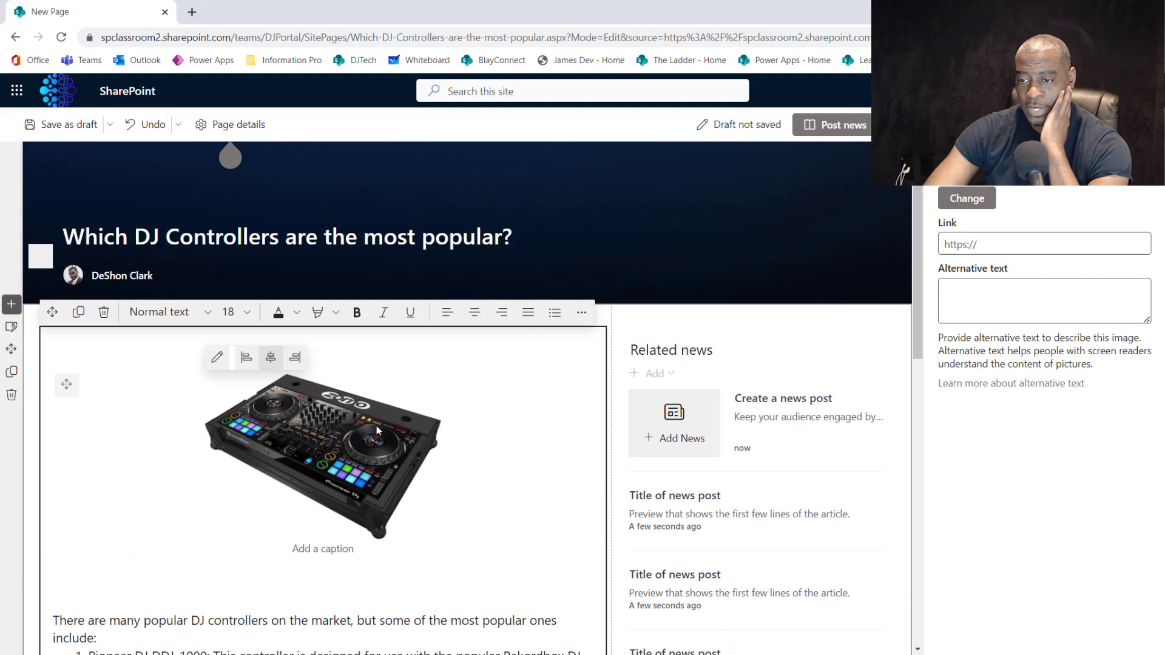
click(245, 358)
click(333, 422)
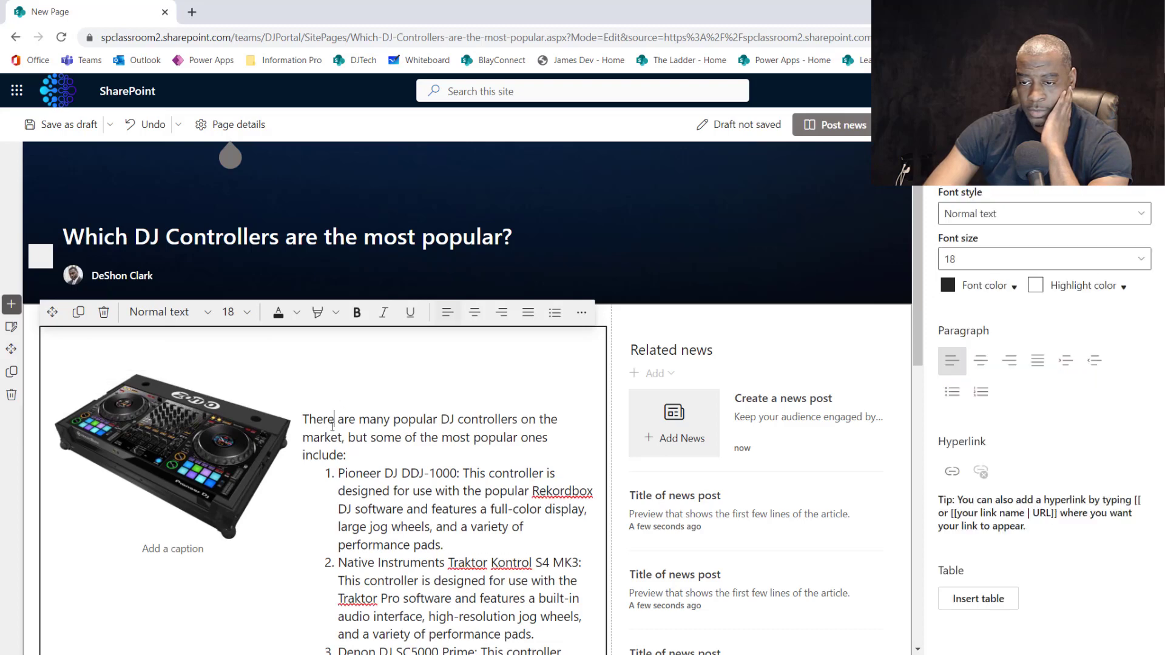
Move the controller image below the introductory sentence so that it sits beside the numbered list
click(253, 447)
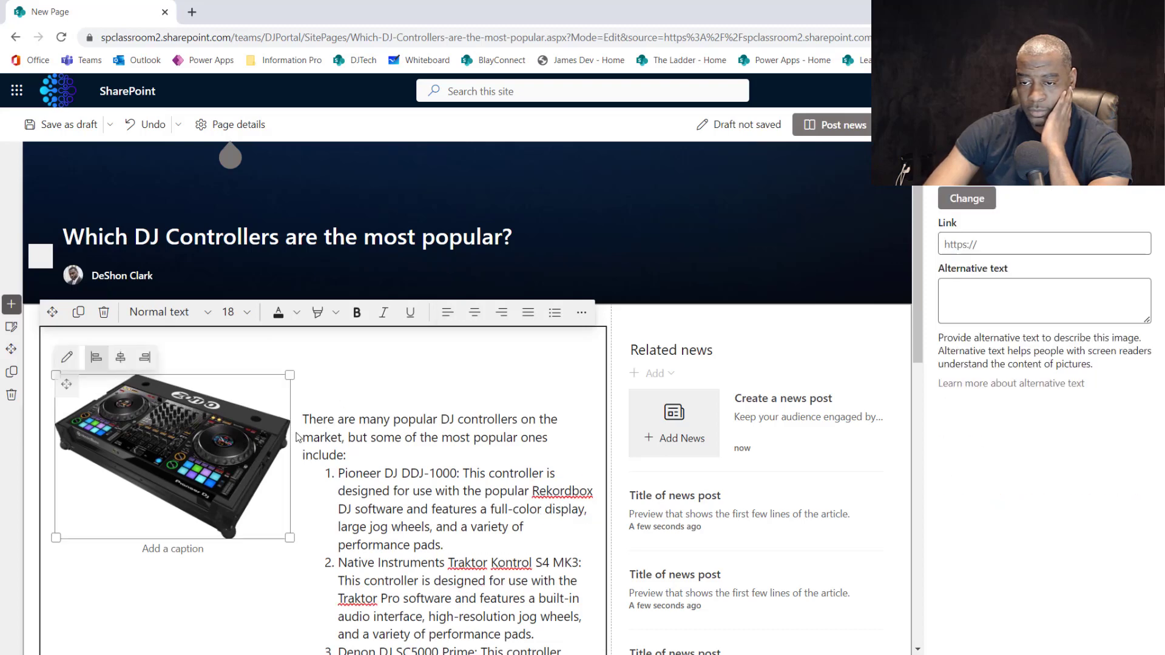
click(184, 426)
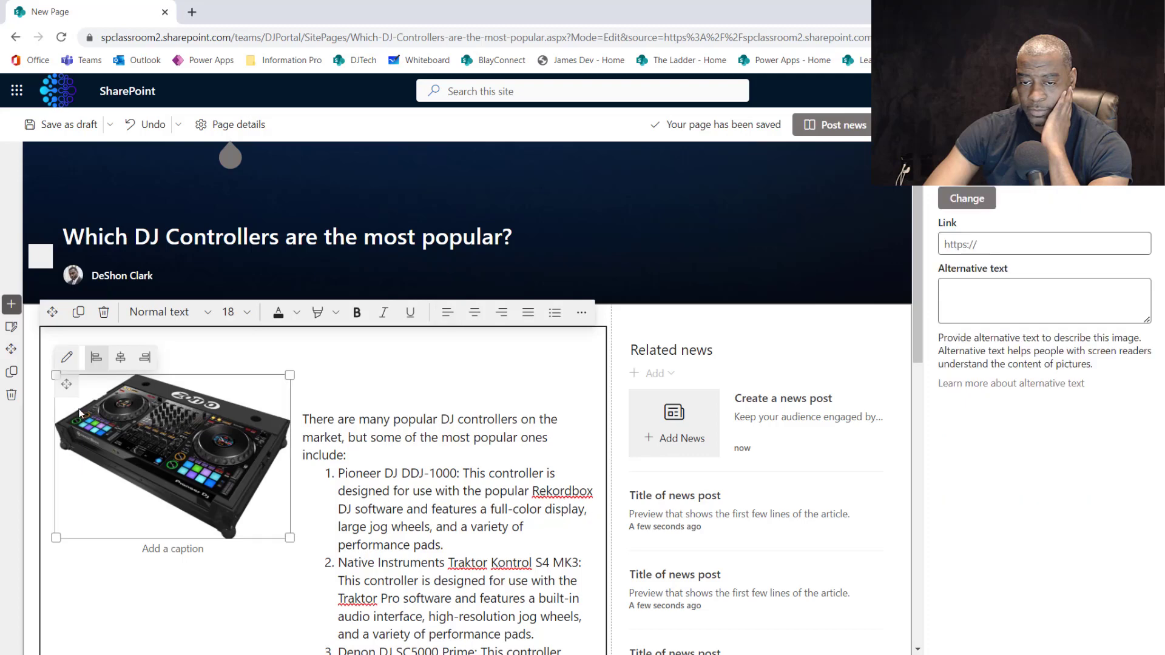
drag(67, 389, 72, 455)
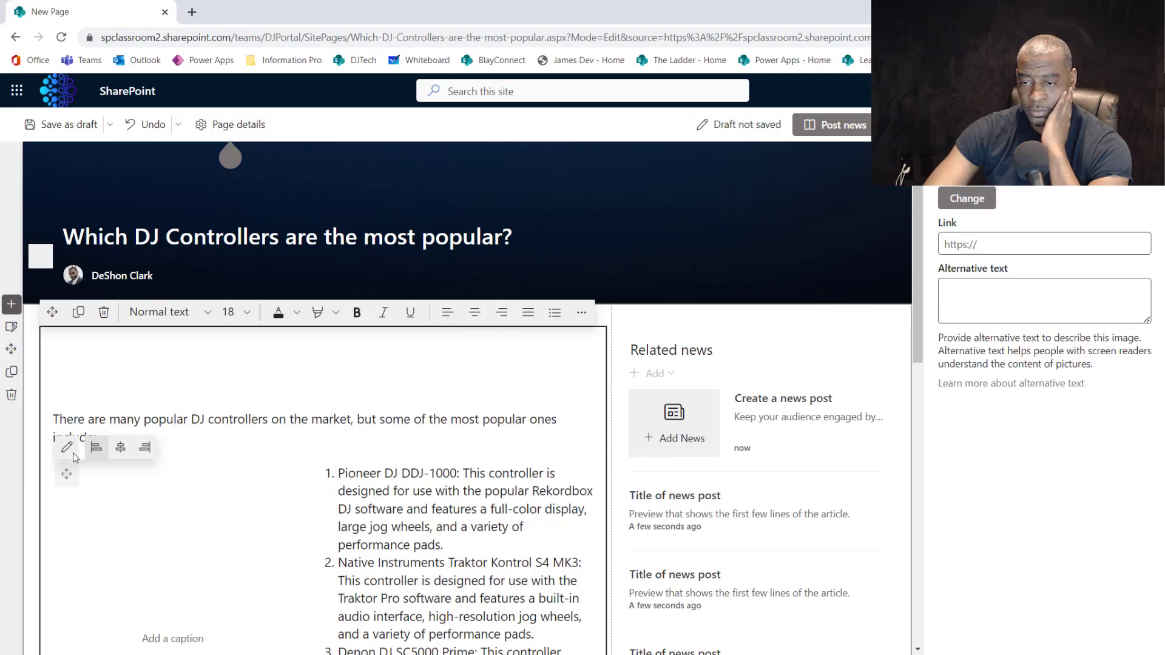
scroll(238, 500, down, 3)
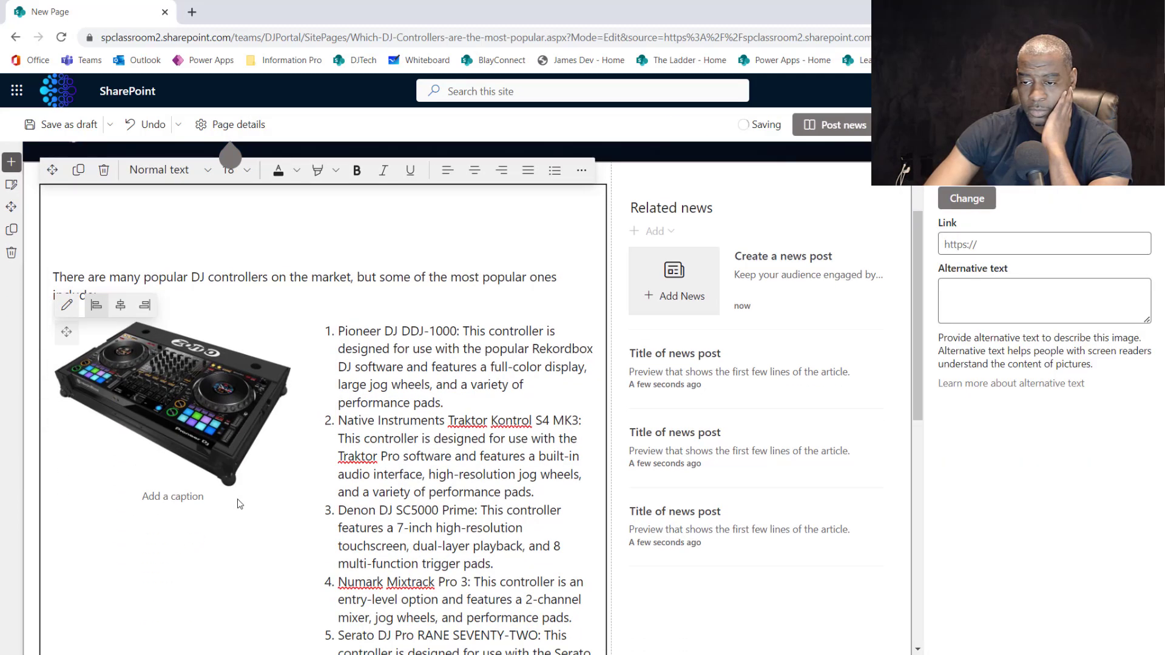
scroll(238, 501, down, 3)
scroll(240, 495, up, 5)
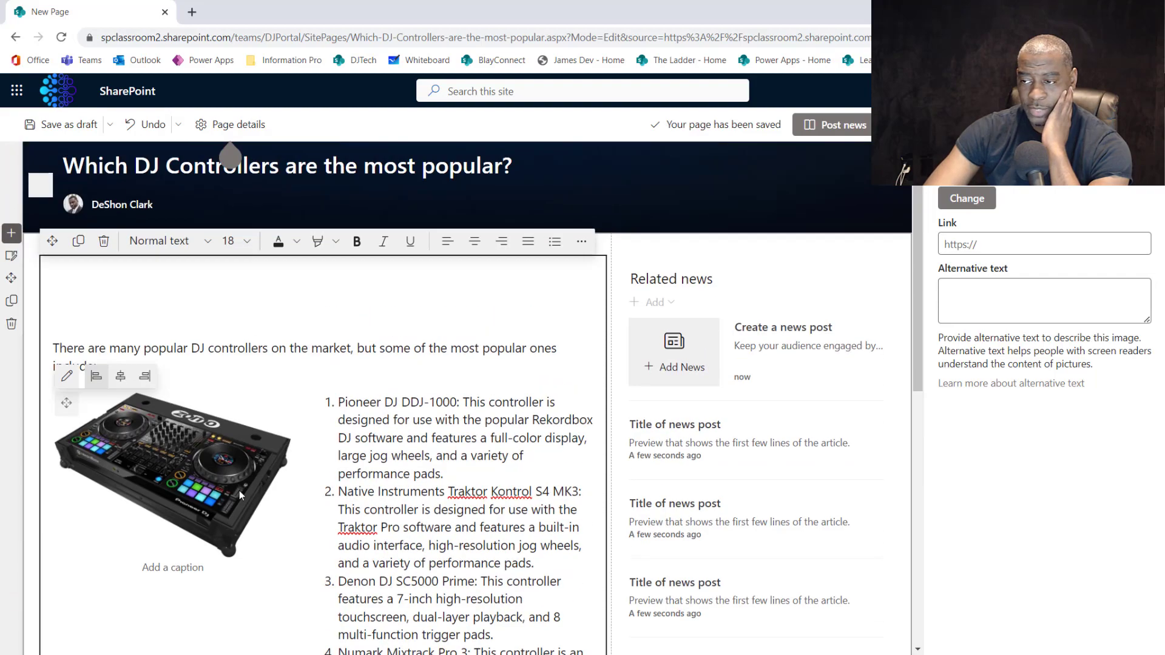
Close the image properties and review the article layout with the picture, the numbered list and the Related news column
click(1141, 151)
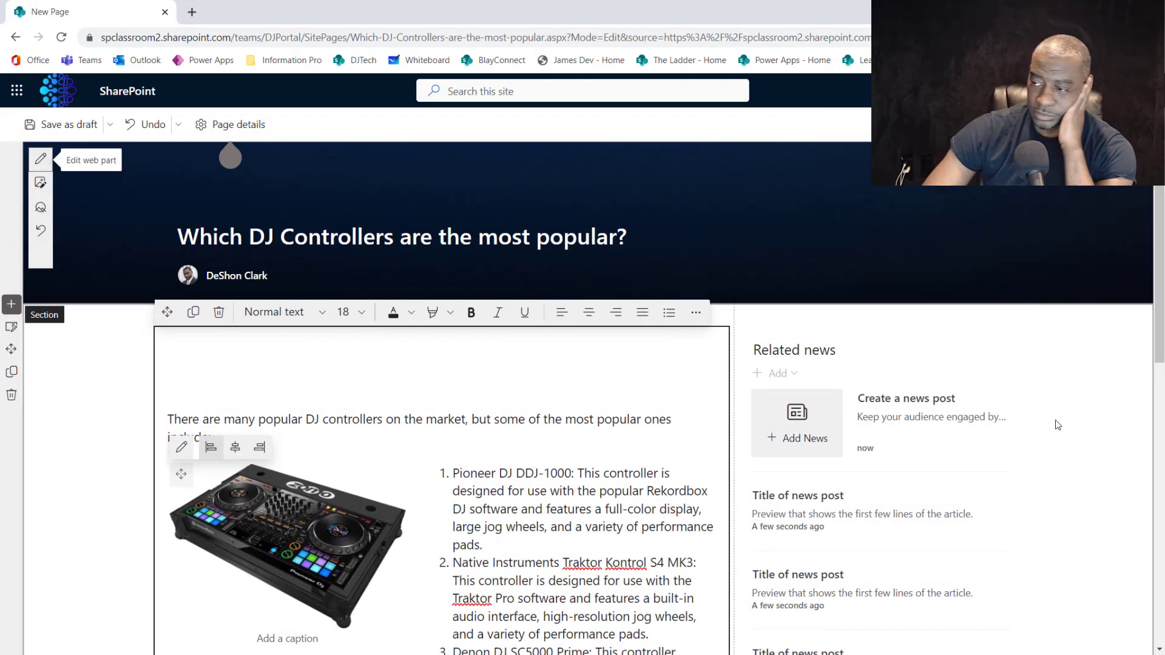
scroll(1055, 425, down, 8)
scroll(1056, 425, up, 5)
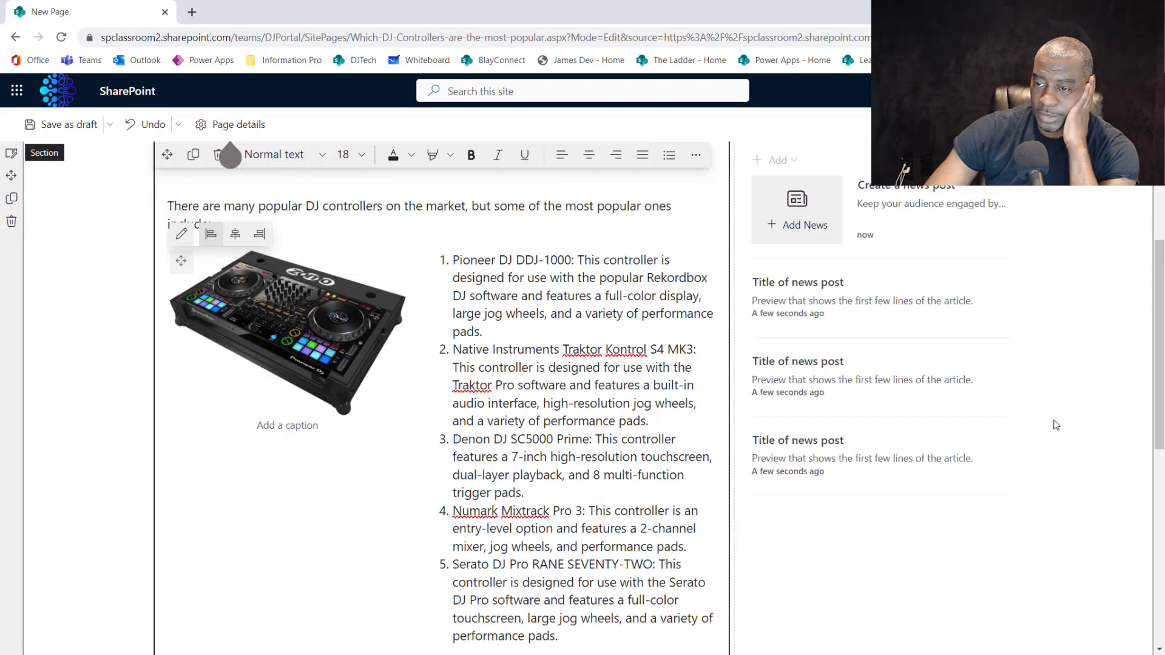
scroll(1056, 425, up, 3)
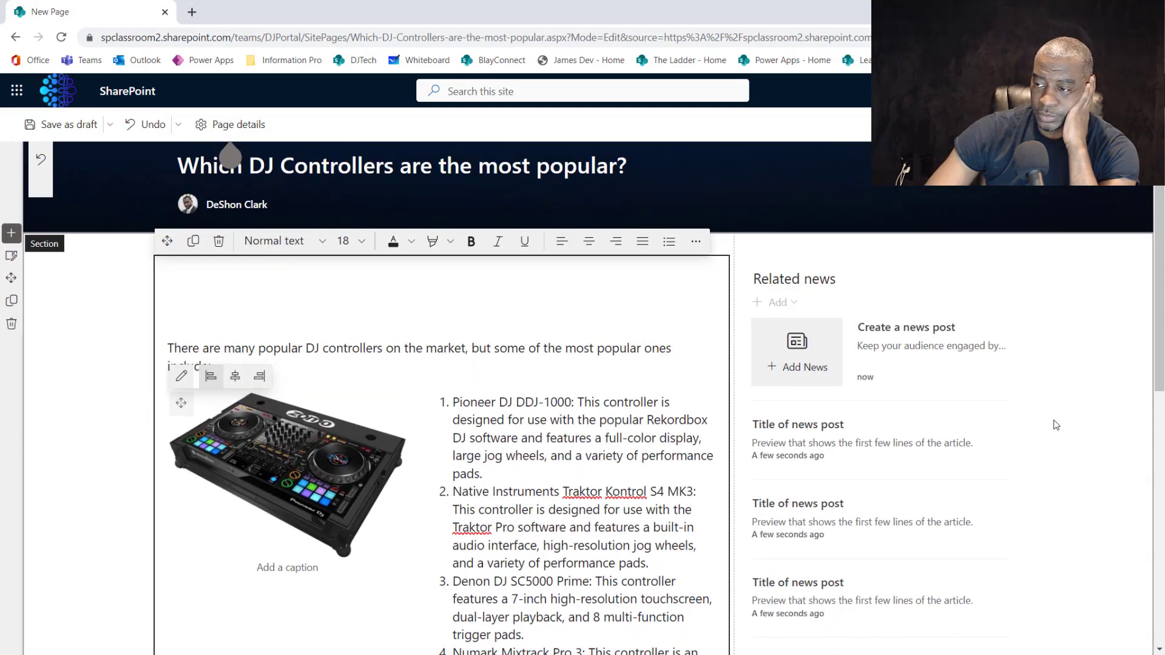
scroll(1056, 424, up, 1)
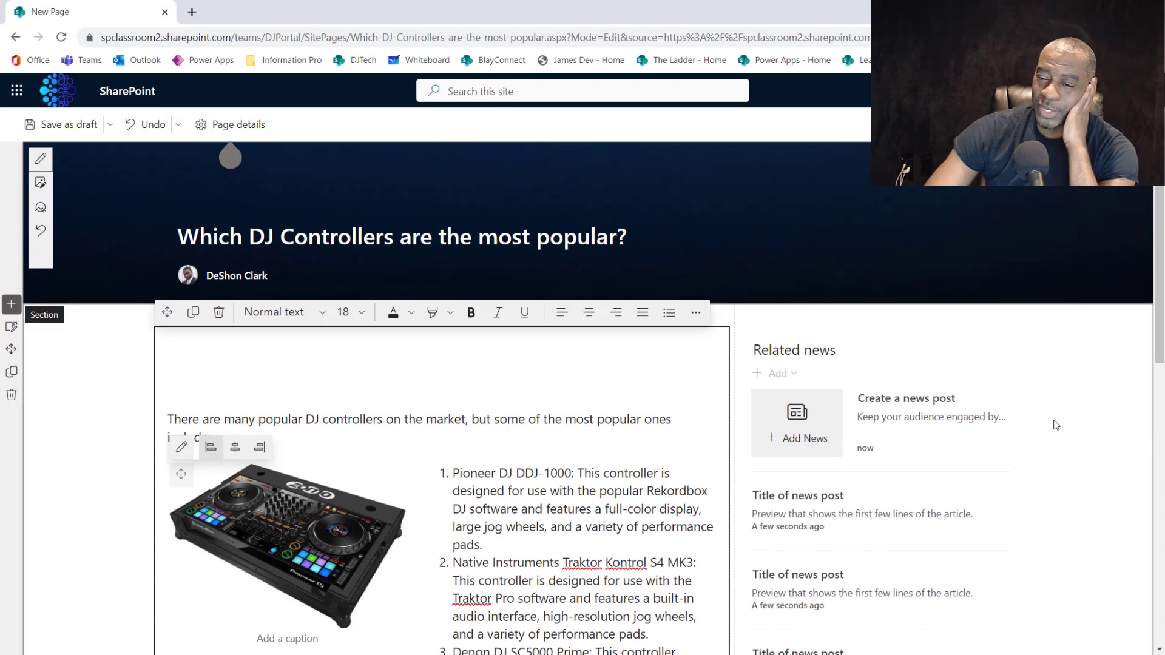
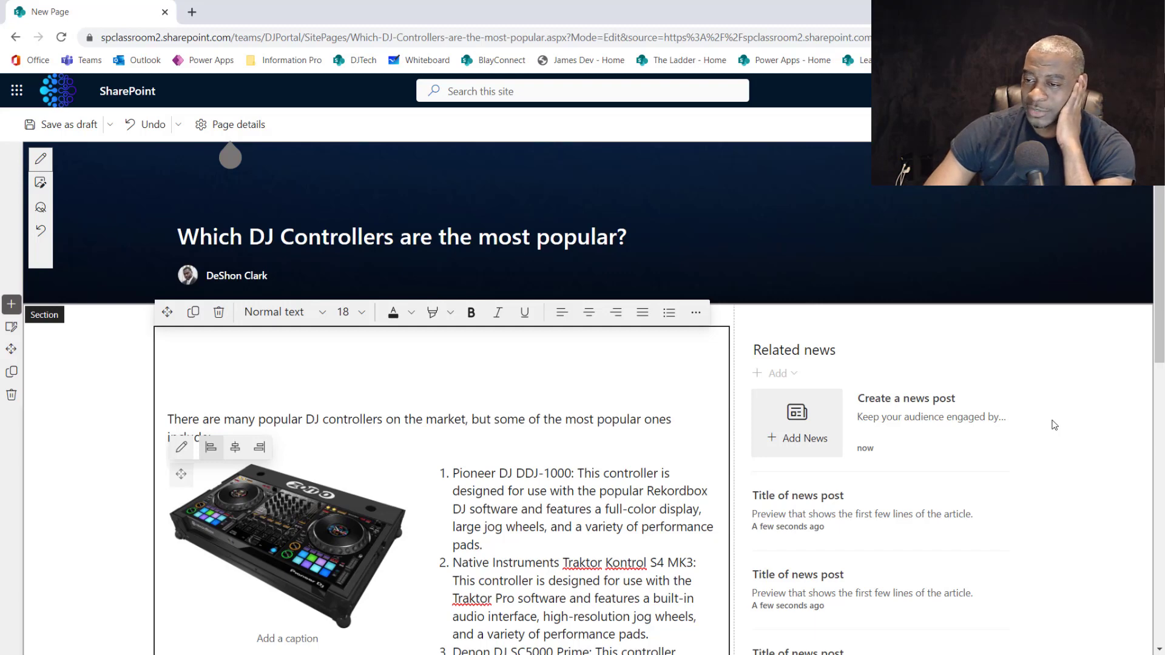
scroll(1050, 421, down, 2)
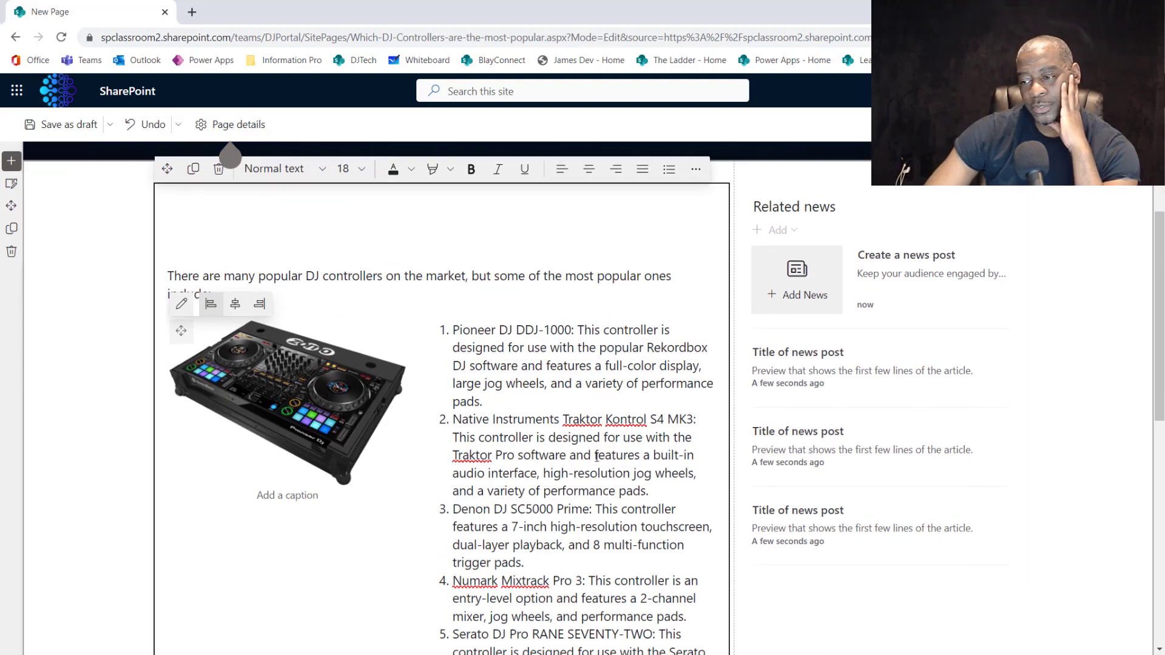
scroll(603, 460, down, 6)
scroll(603, 460, up, 8)
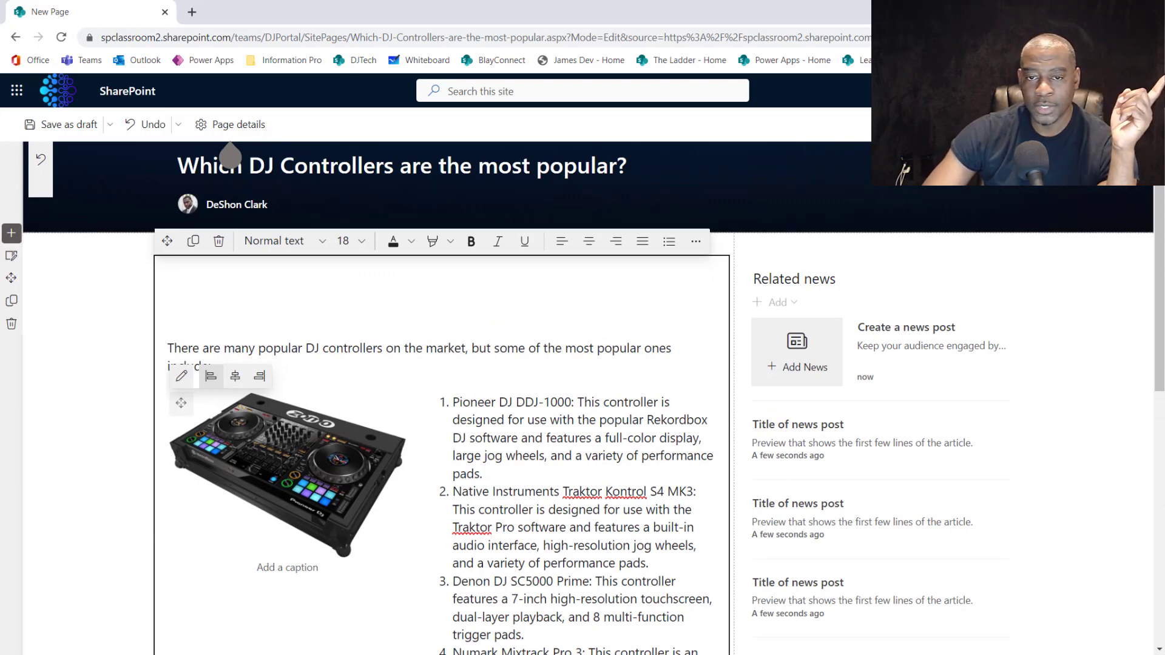
Add a vertical section to the page and move the Related news web part into it
click(11, 235)
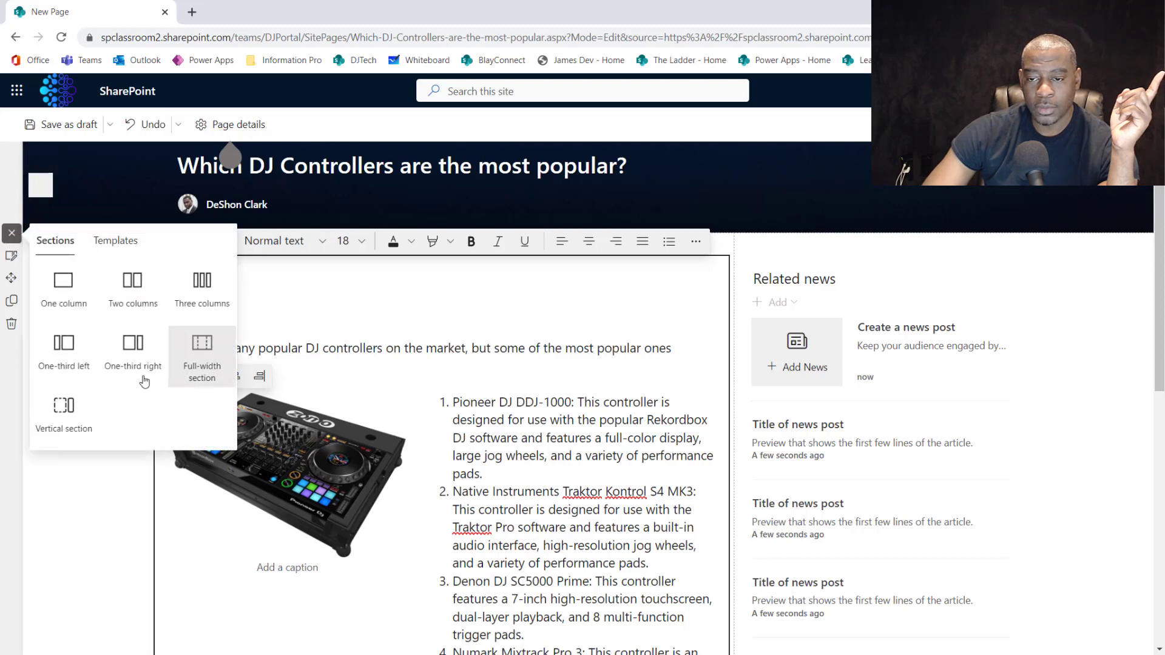
click(64, 410)
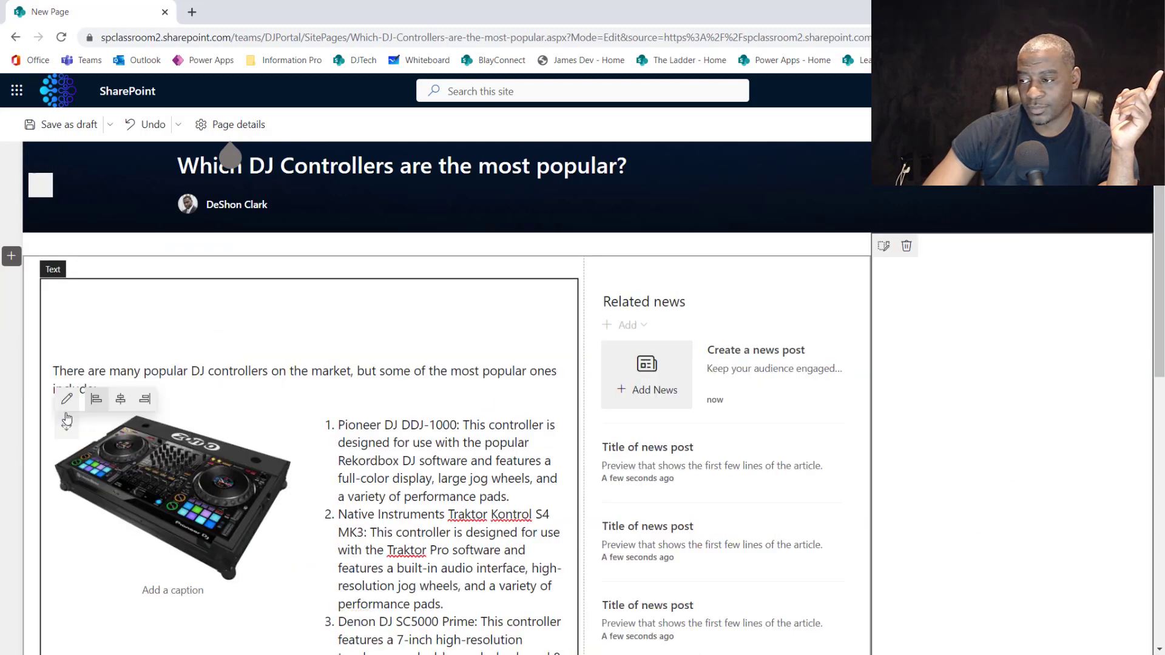
click(607, 282)
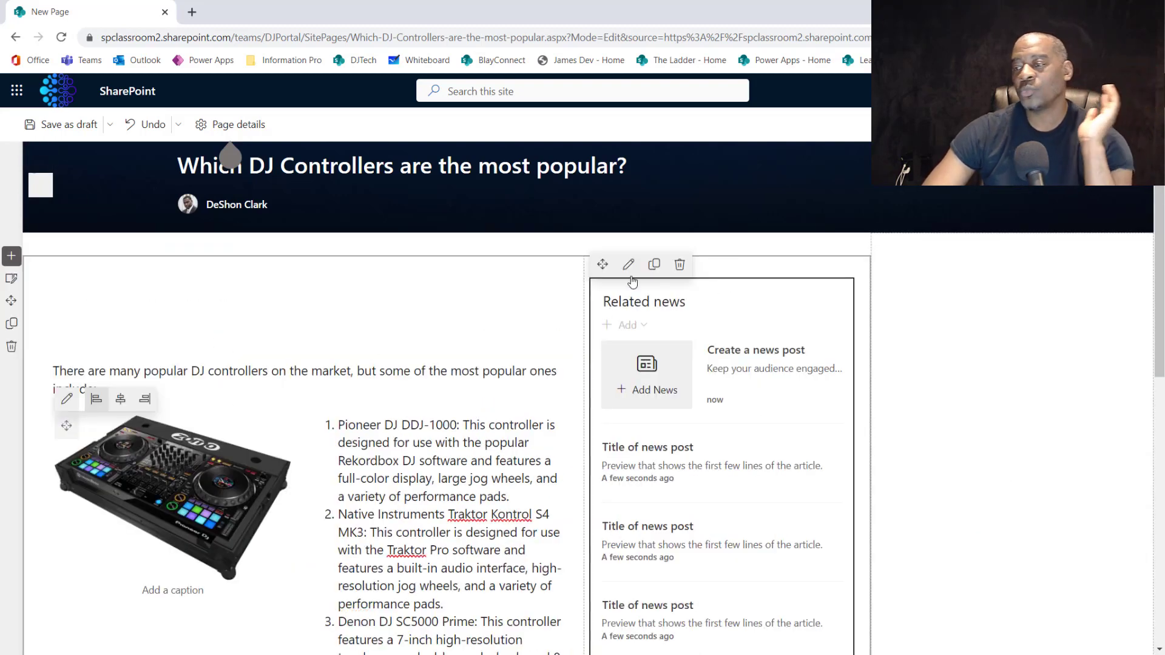
drag(605, 265, 922, 291)
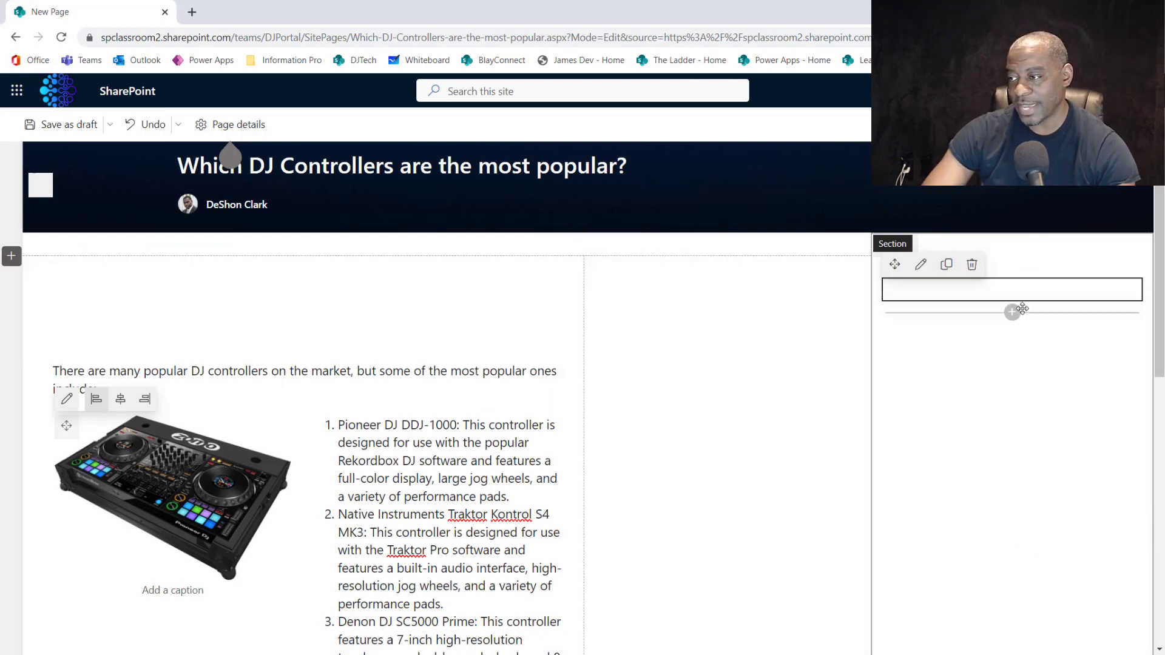
click(1029, 257)
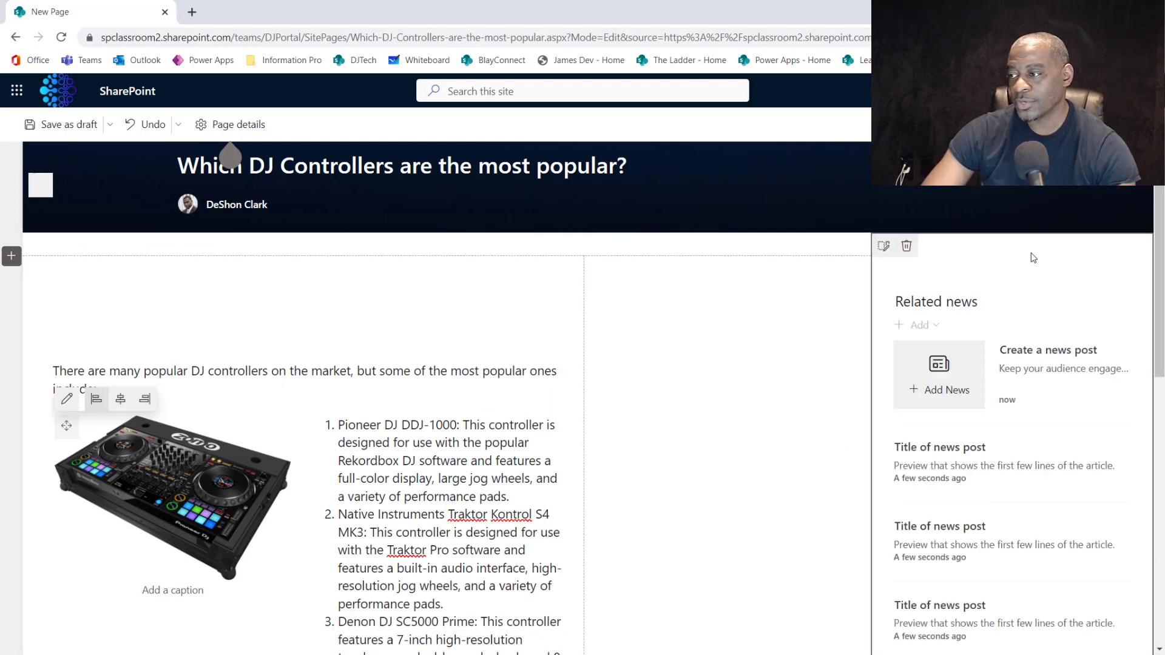
Set the vertical section's background to the second, light grey shading option
click(884, 246)
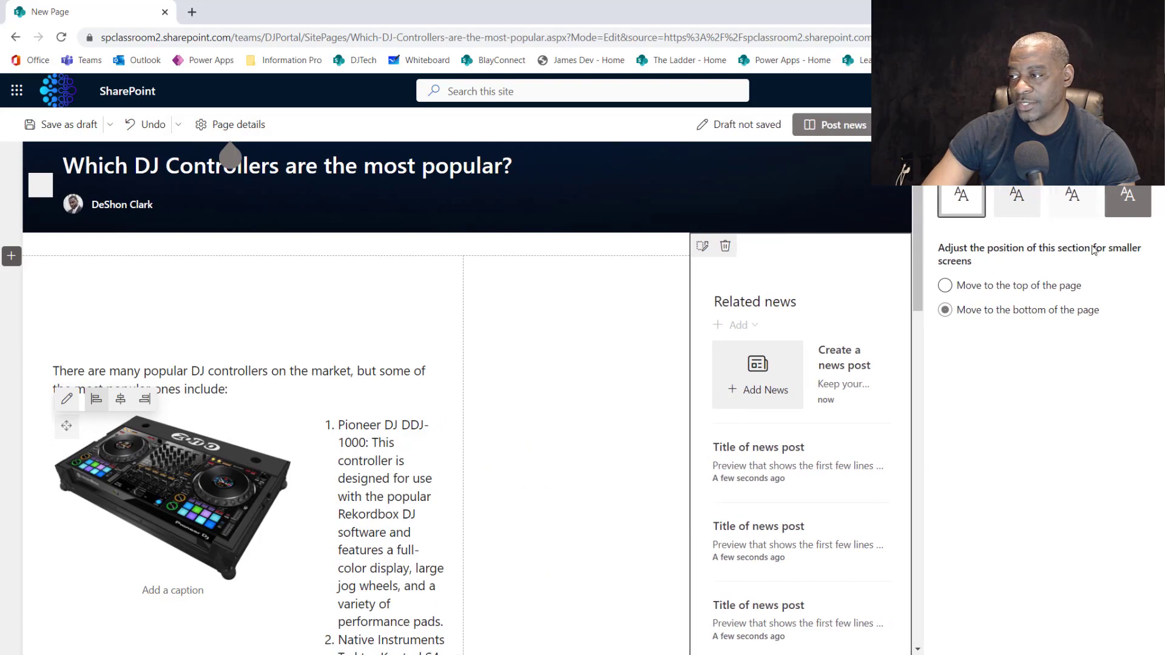
click(1022, 196)
click(1149, 150)
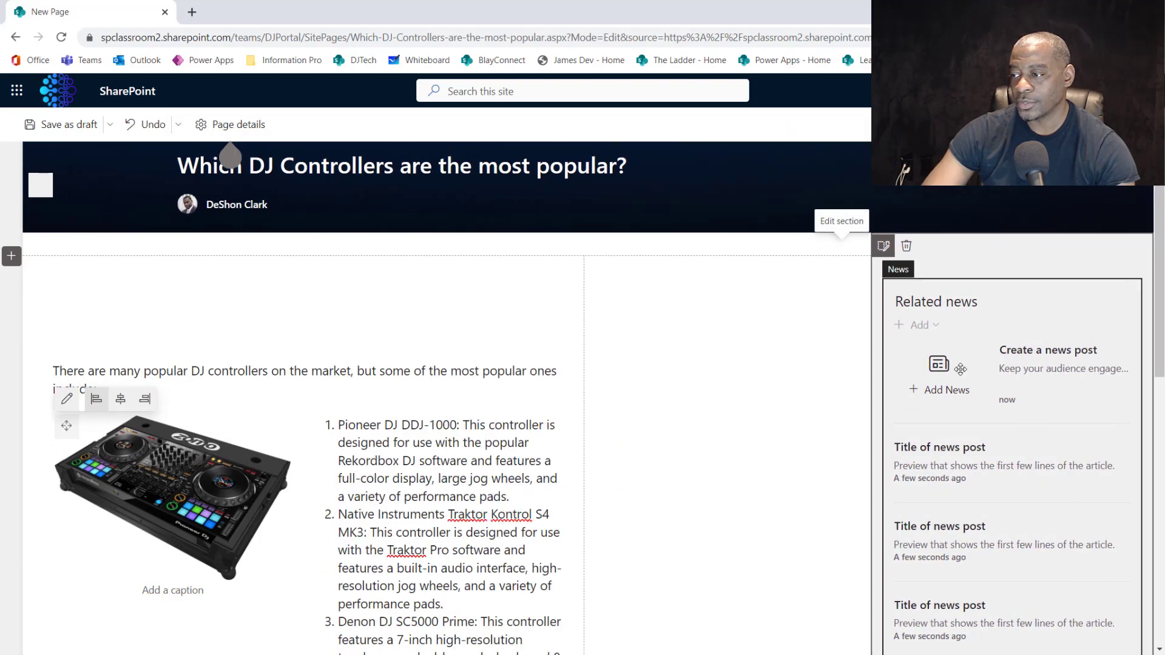
Delete the controller image from the text web part and remove the blank lines above the introductory sentence
click(166, 488)
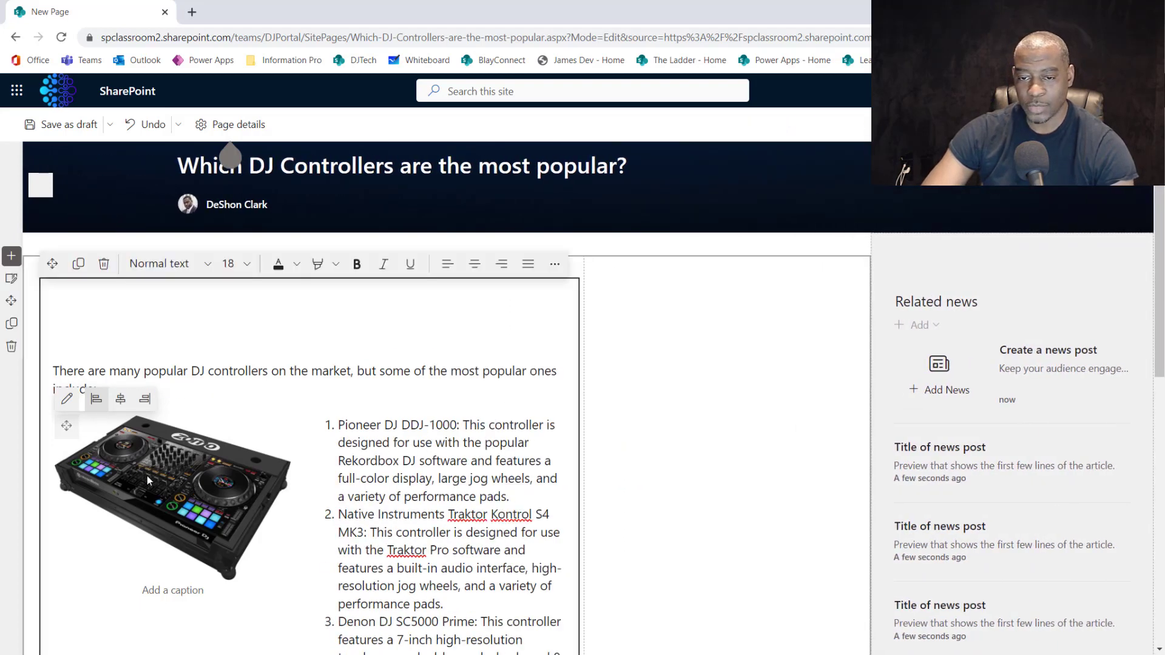
click(154, 478)
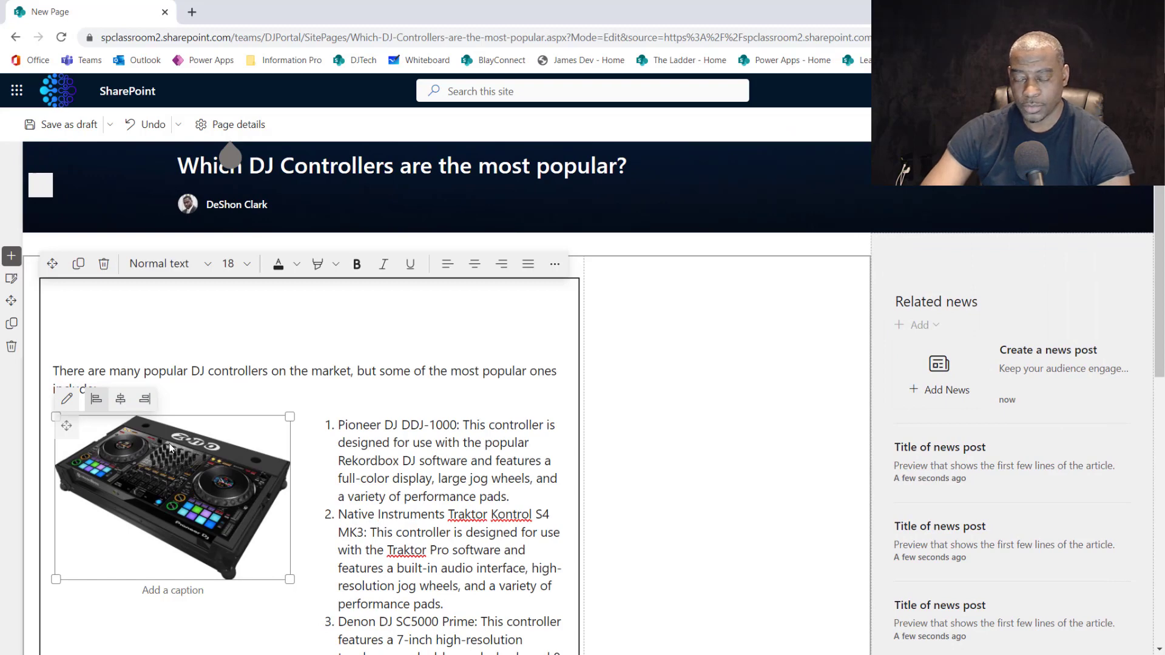
key(Delete)
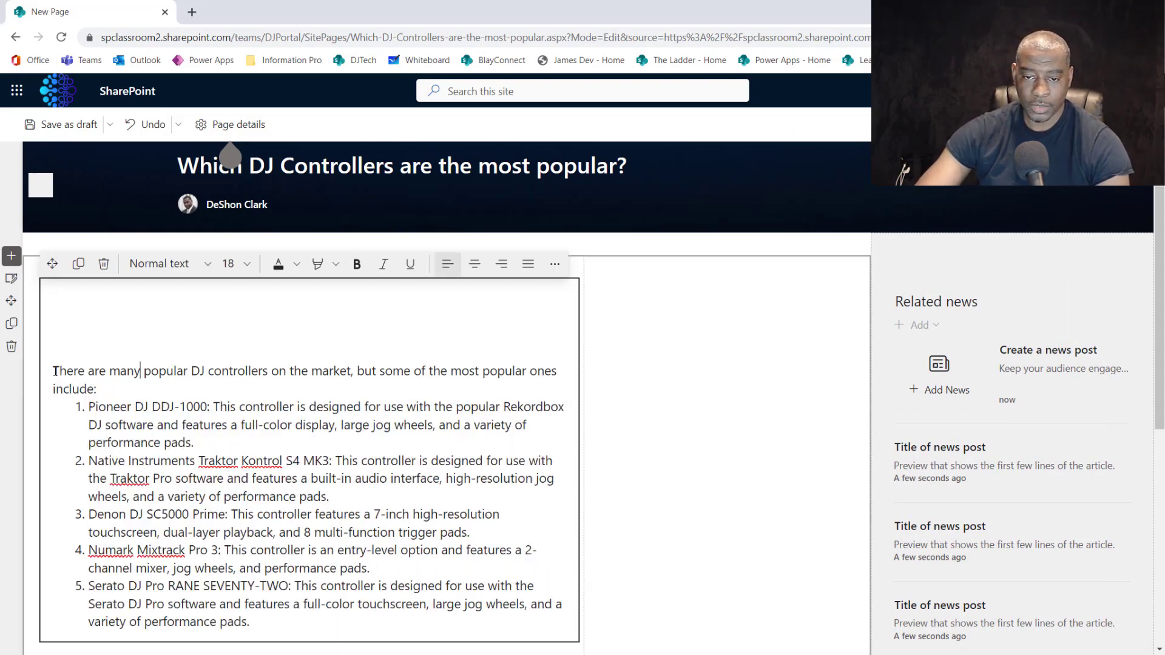
key(BackSpace)
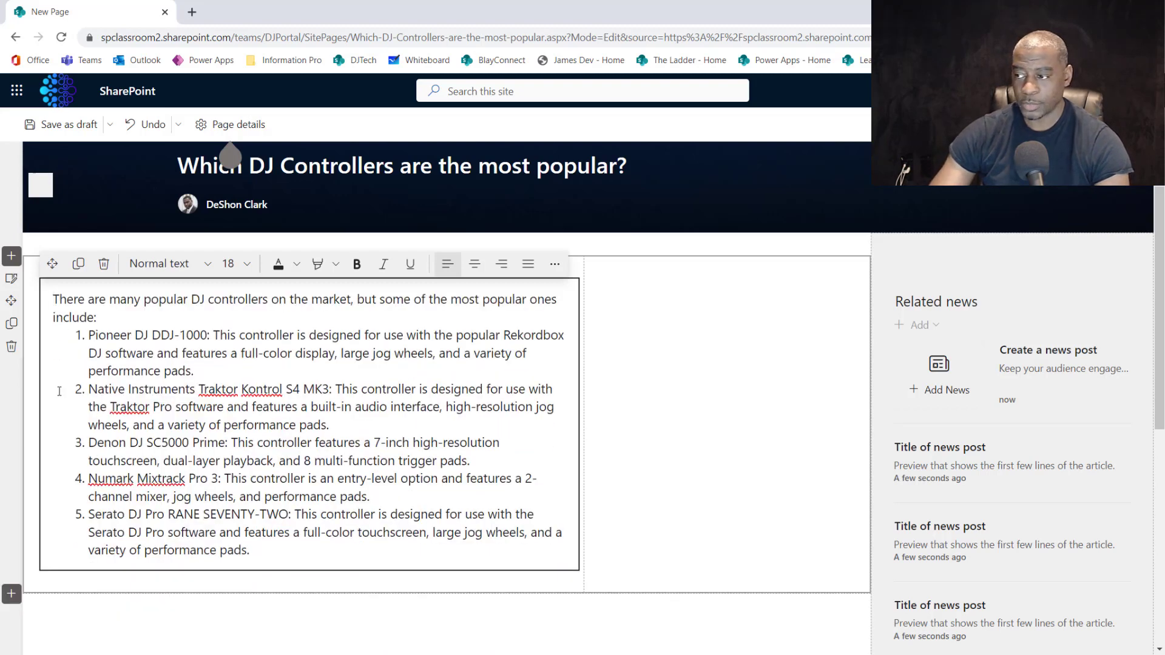
Add an Image web part to the empty column beside the article text and search the web for "Pioneer DJ DDJ-1000"
click(714, 304)
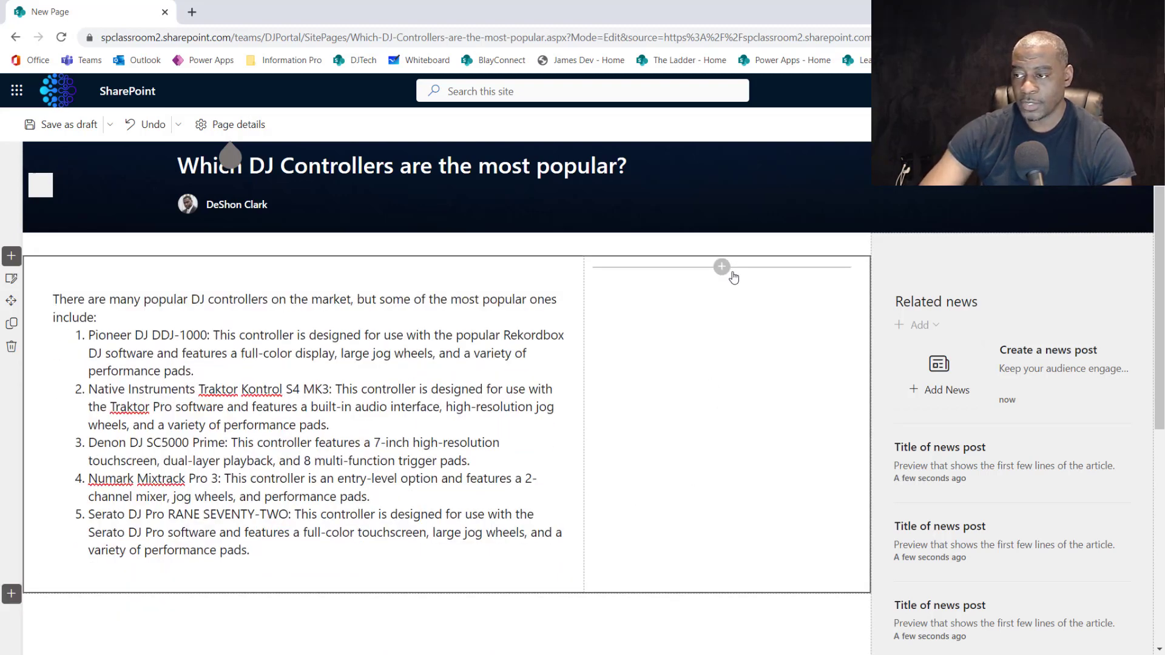
click(722, 267)
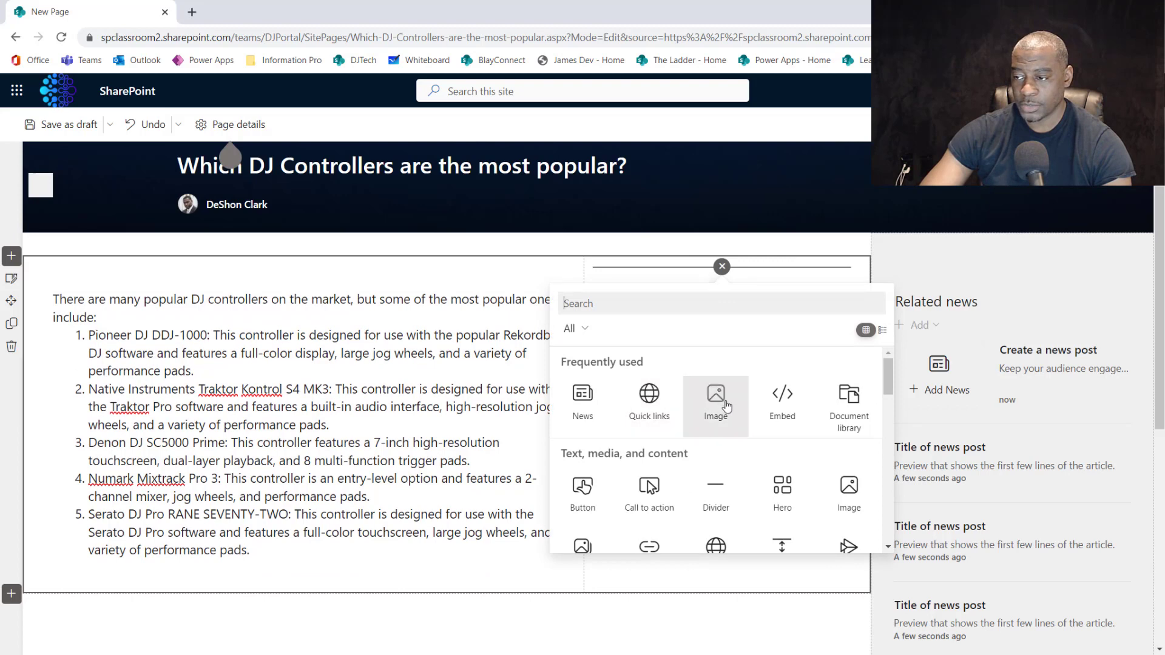
click(716, 400)
click(723, 455)
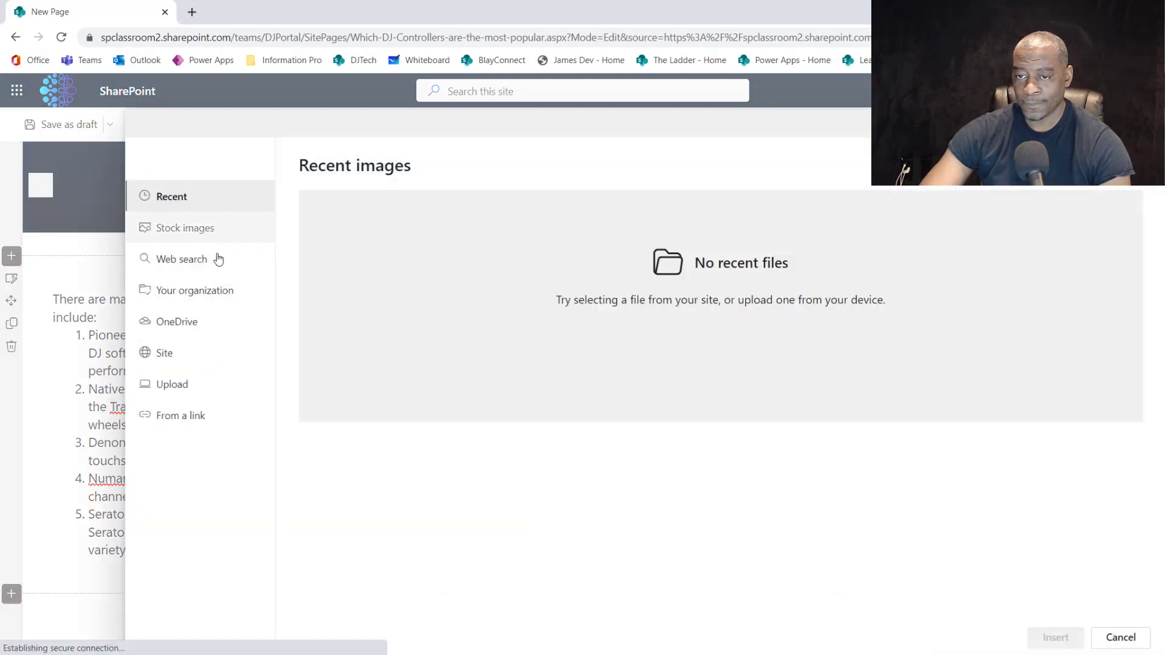
click(200, 258)
click(467, 208)
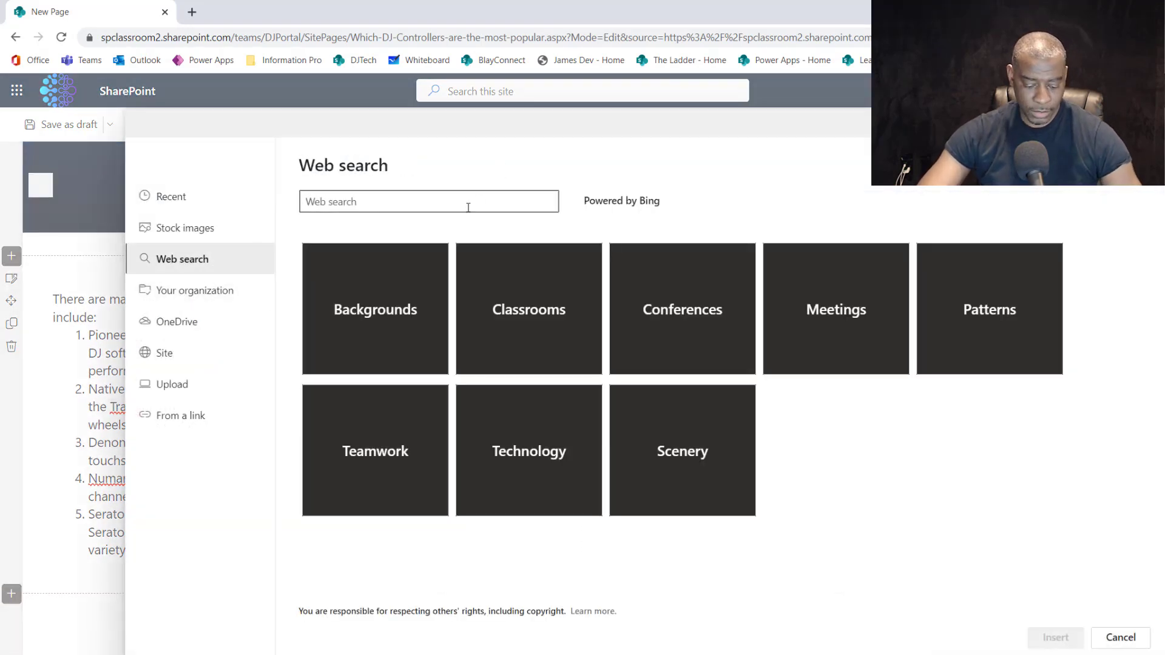
text(Pioneer DJ DDJ-1000)
key(Return)
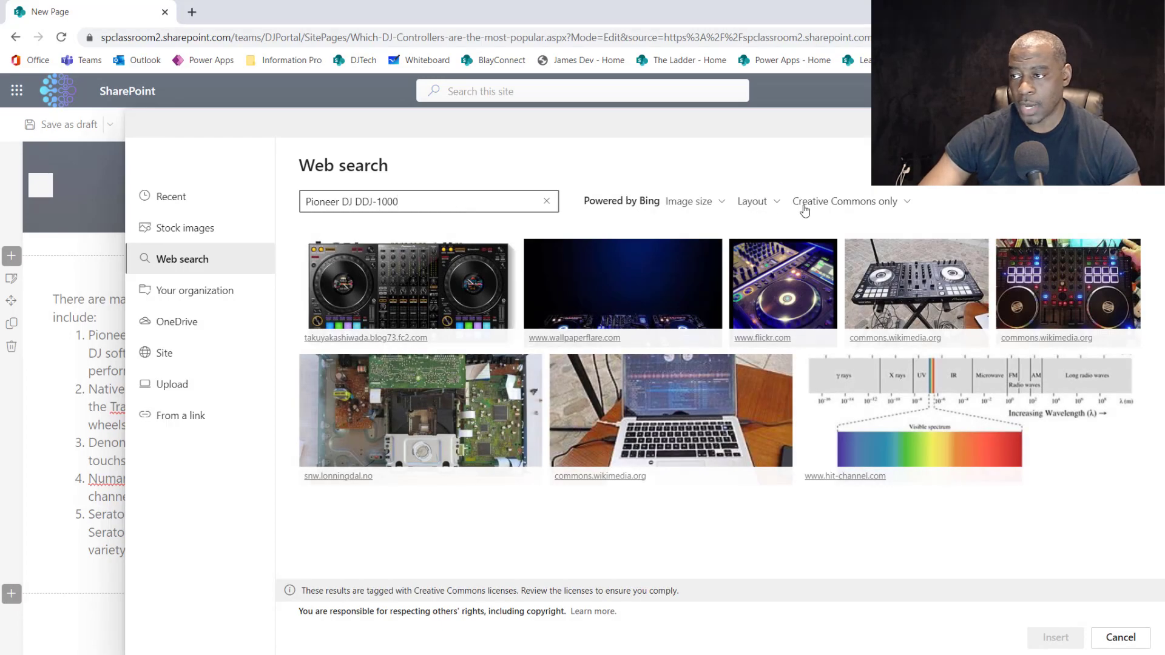
Show image results of all licence types and insert the clubtek.co.uk picture of the controller with a laptop
click(805, 207)
click(807, 223)
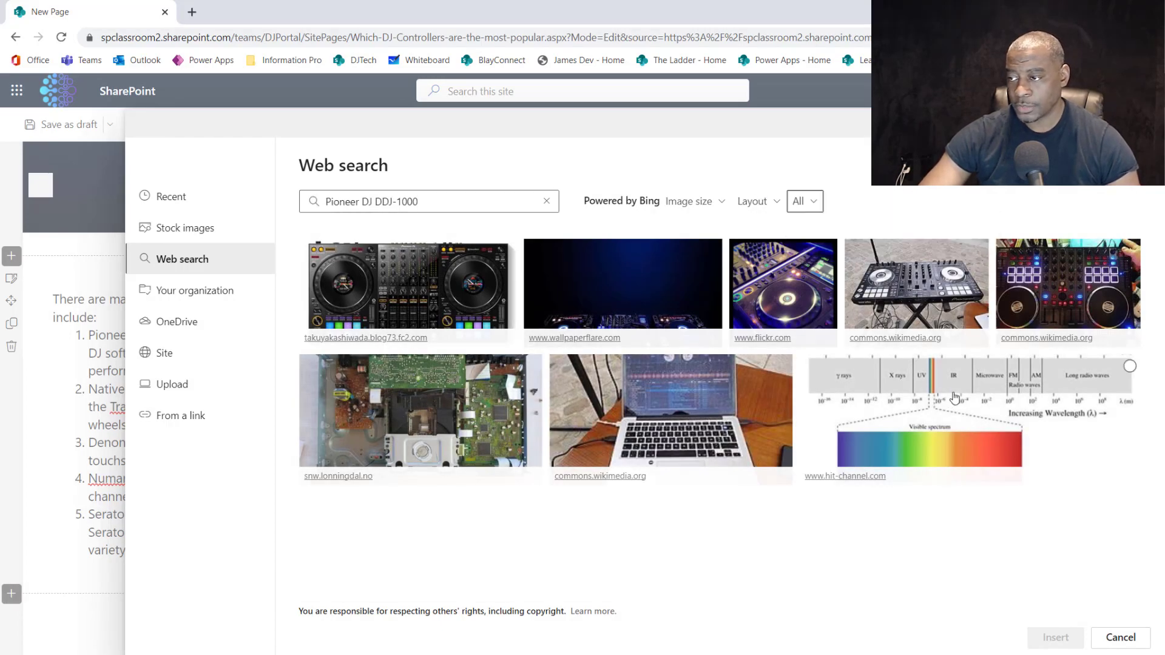
scroll(928, 425, down, 10)
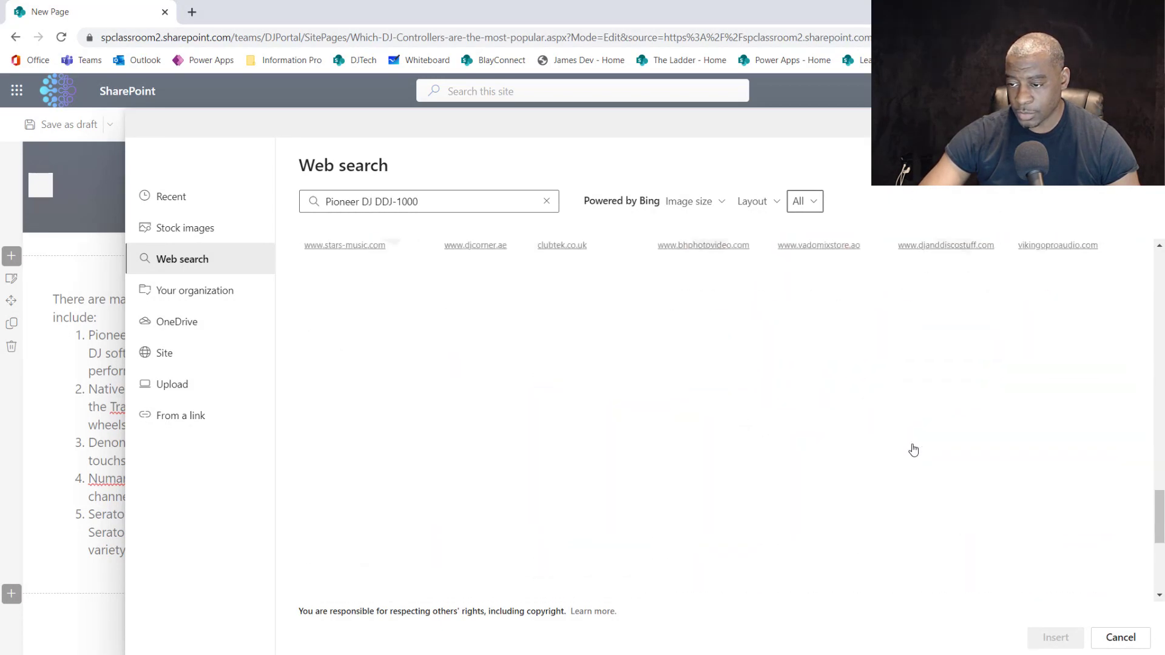
scroll(914, 449, down, 3)
scroll(915, 448, down, 3)
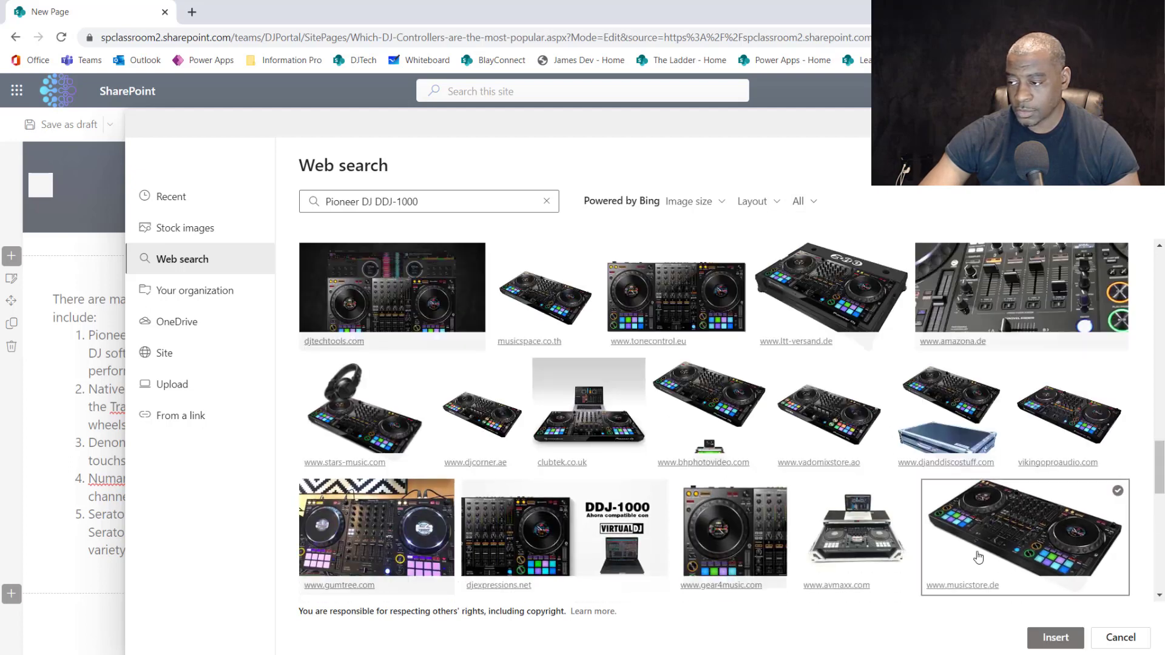
click(978, 555)
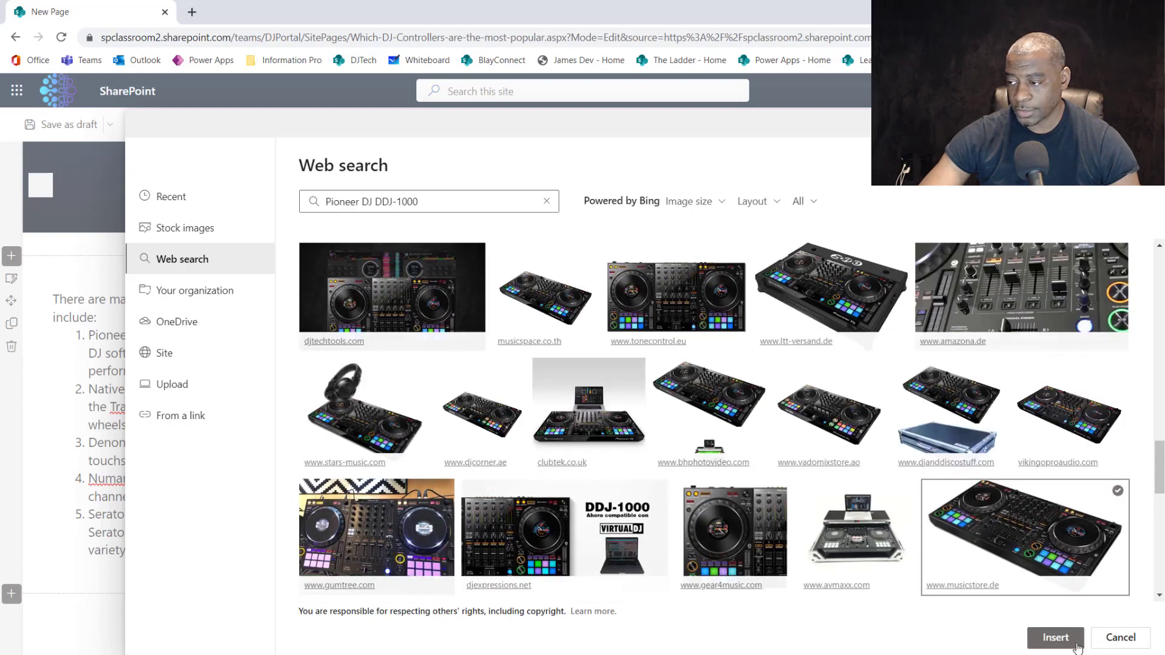
click(607, 398)
click(1048, 636)
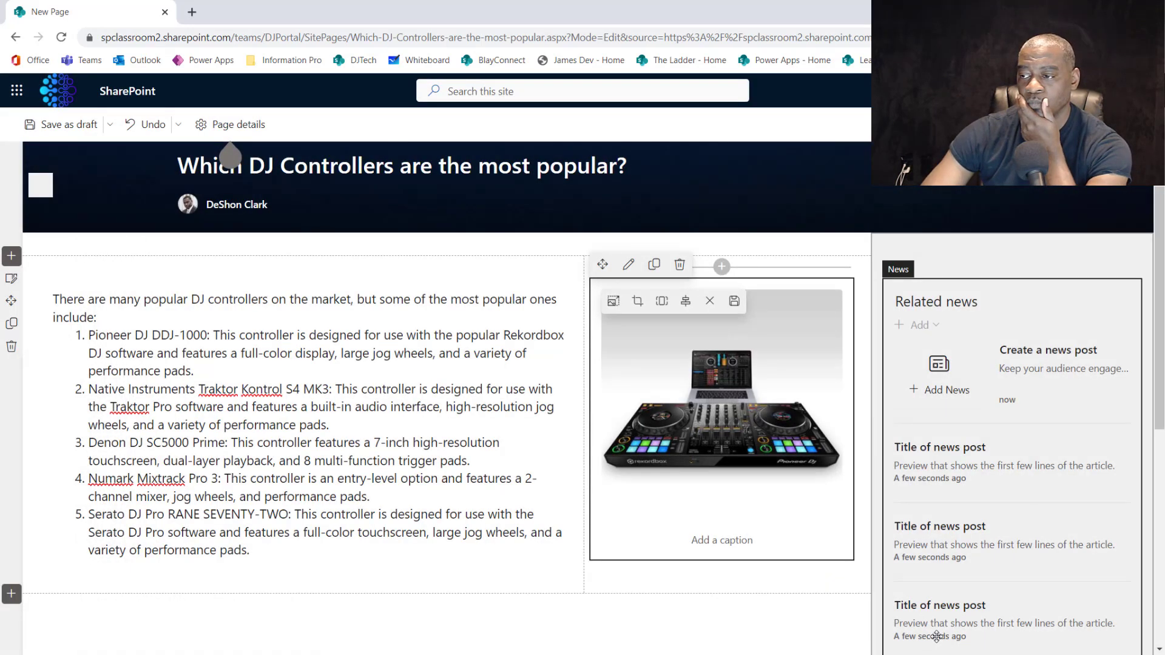
Try to space out the first numbered controller entries with blank lines, and remove the added lines
click(188, 371)
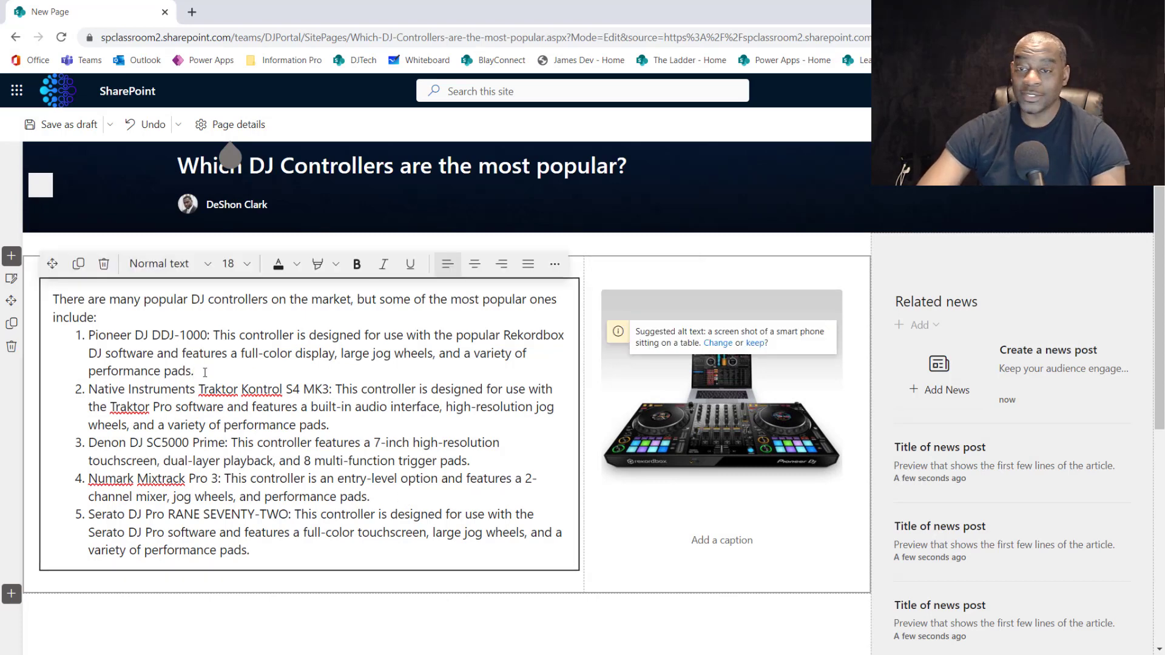
key(Return)
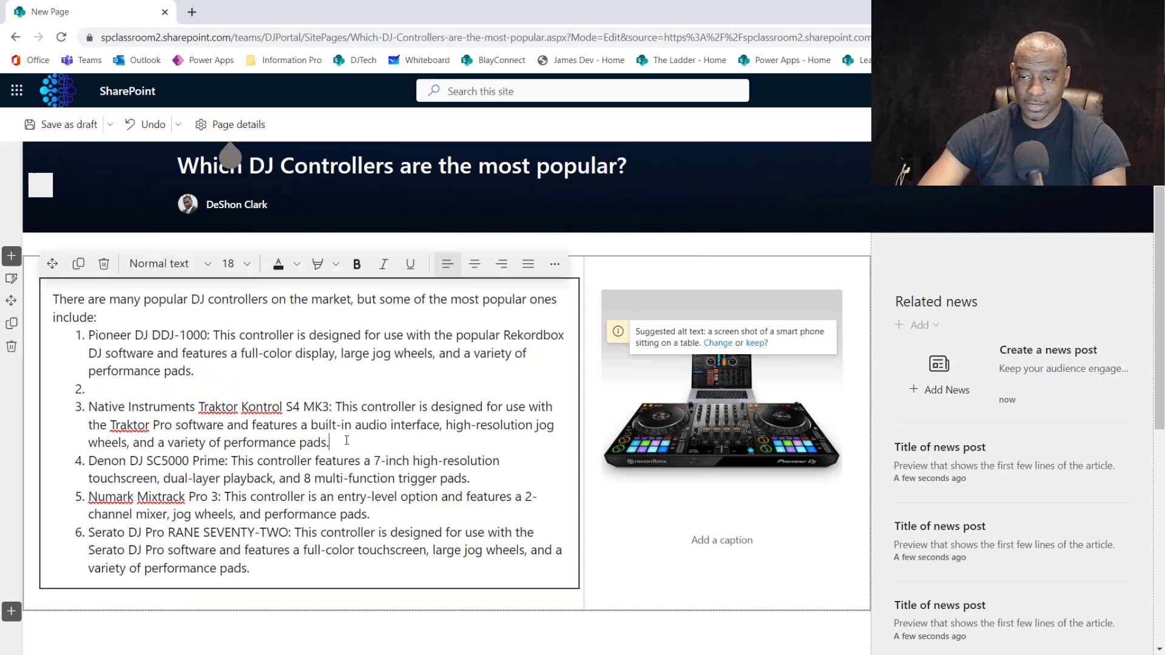
key(Return)
key(BackSpace)
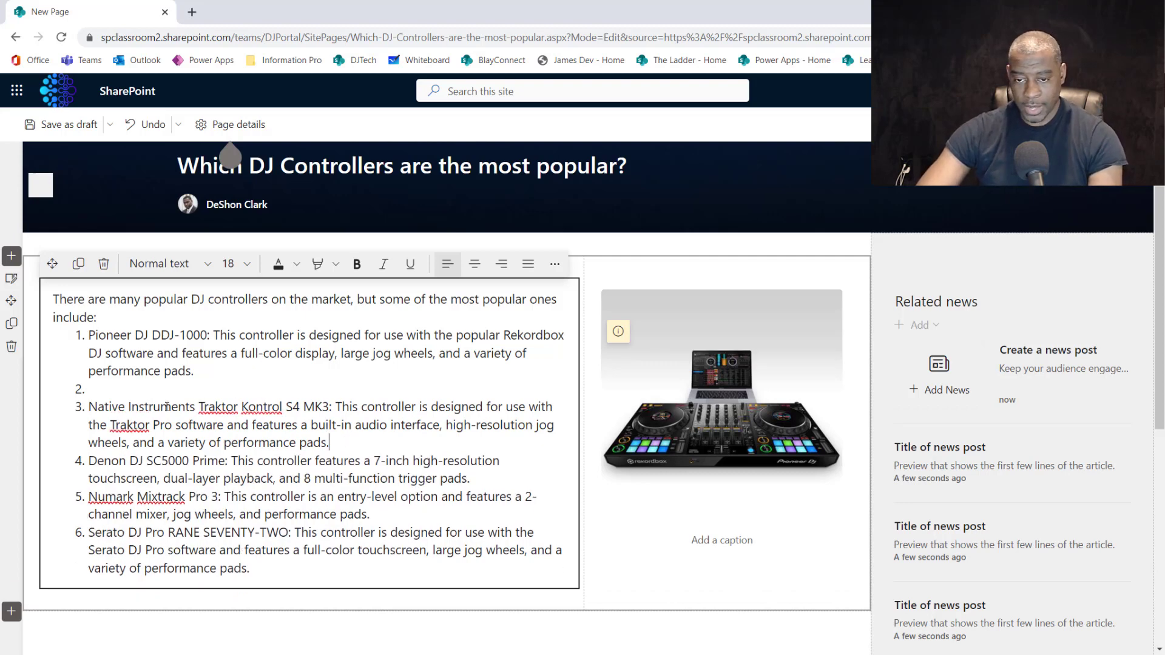
key(shift+Return)
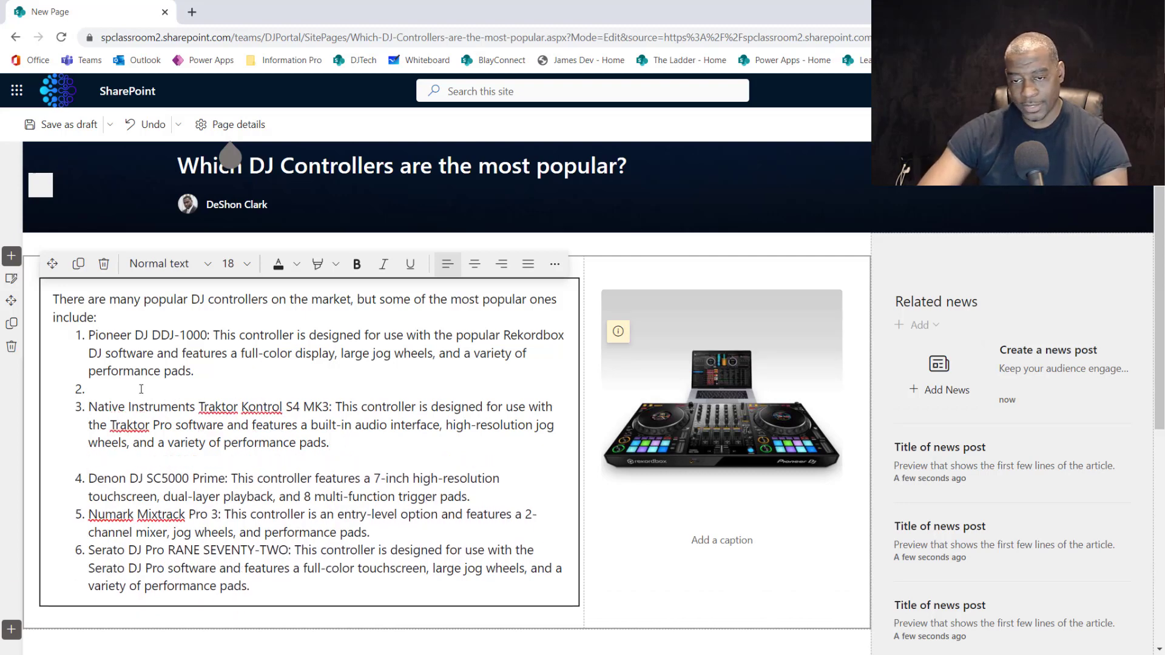
key(BackSpace)
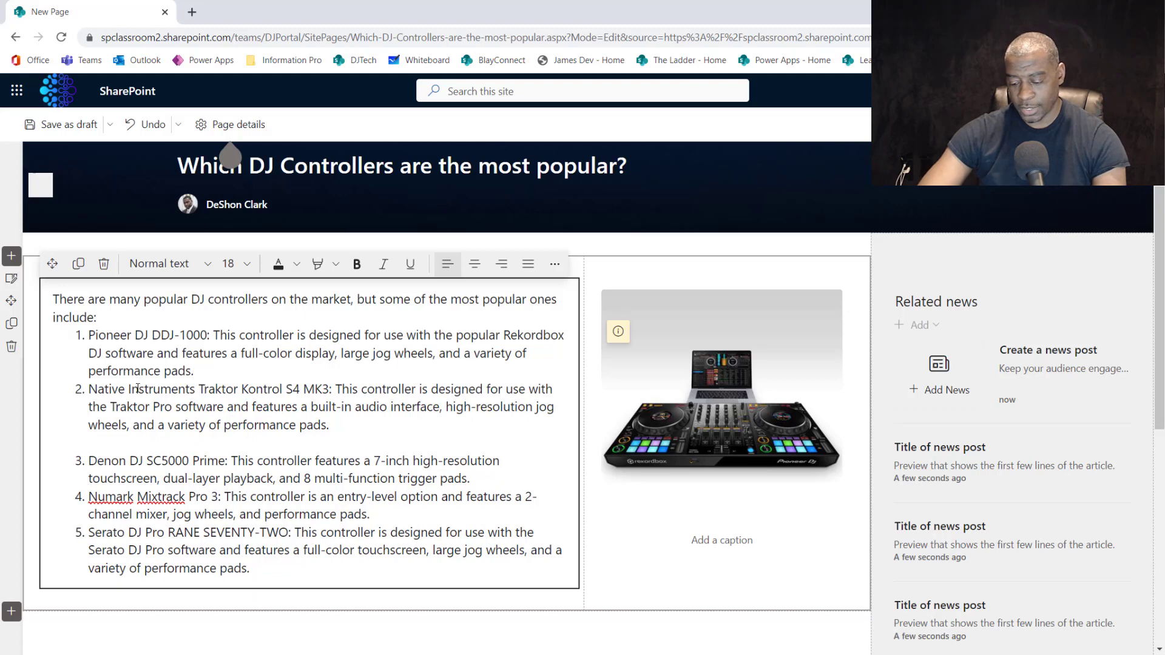
key(BackSpace)
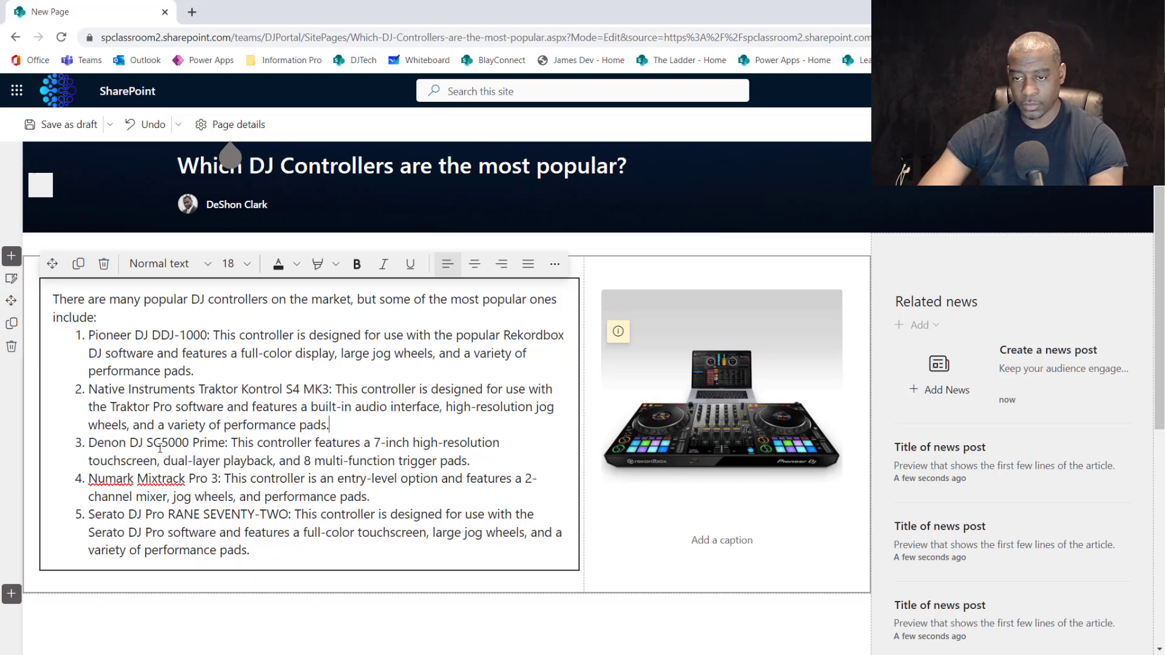
Save the news post as a draft and review the saved page from the title banner to the comments section
scroll(431, 479, up, 1)
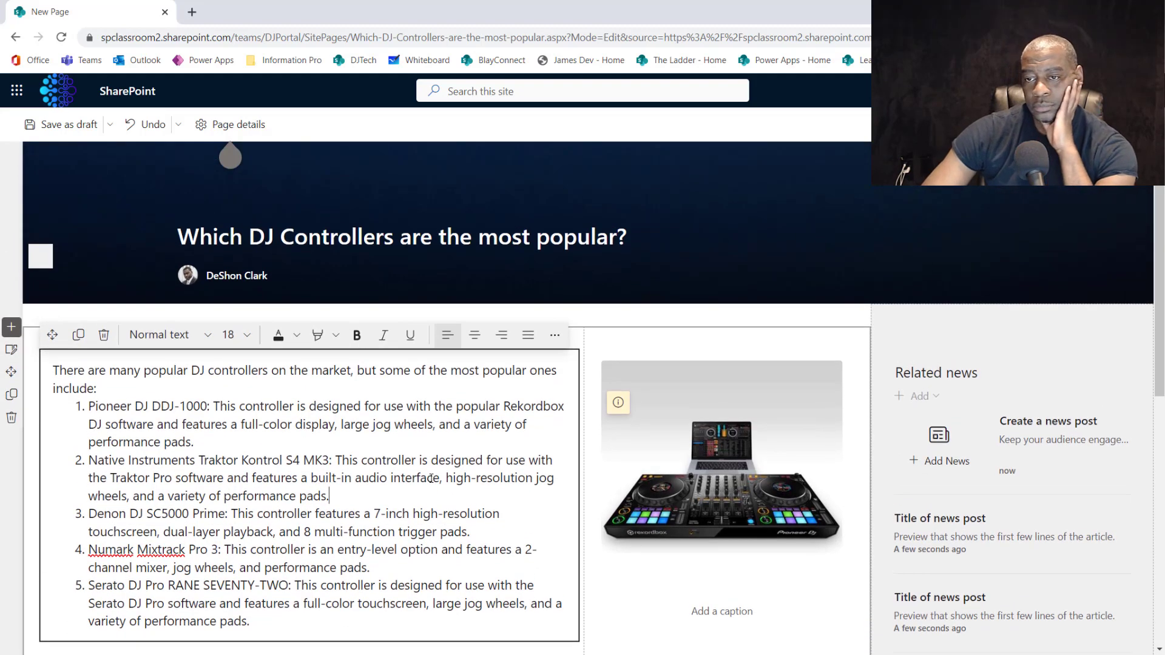
scroll(431, 478, down, 2)
scroll(431, 479, up, 2)
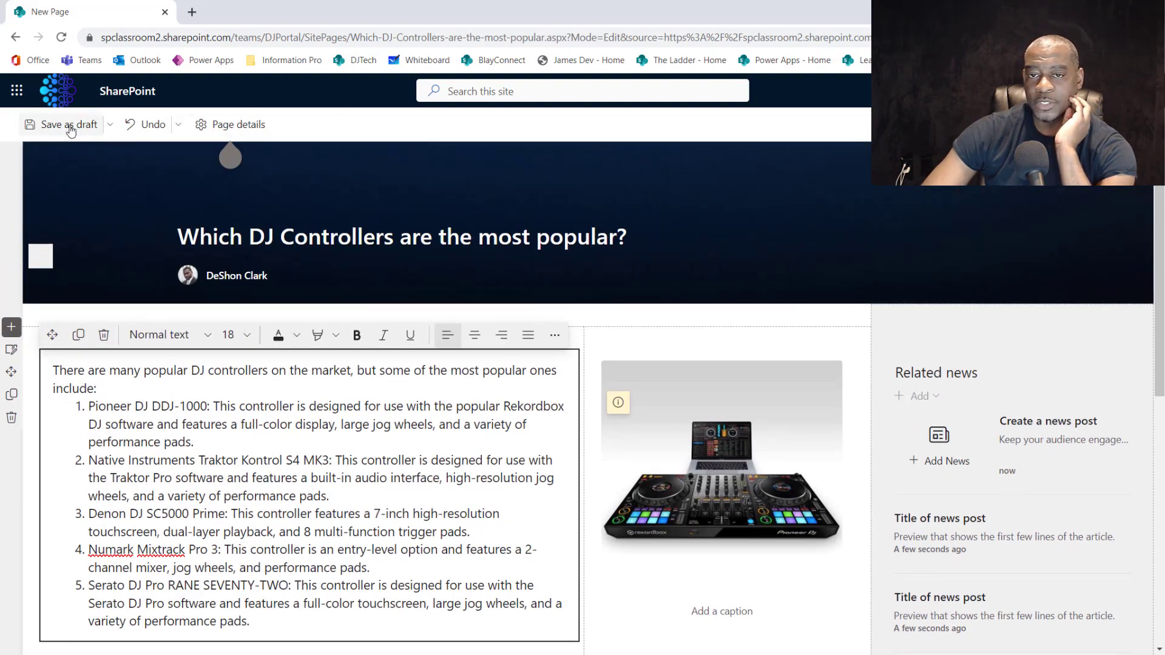
click(61, 124)
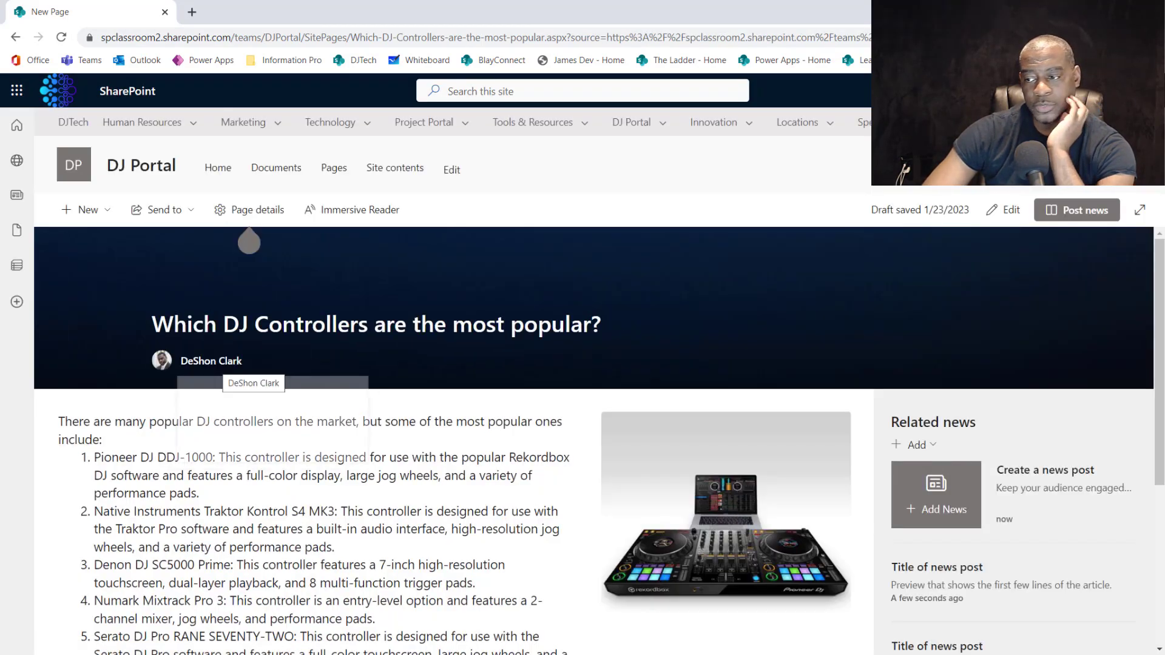
scroll(1065, 409, down, 4)
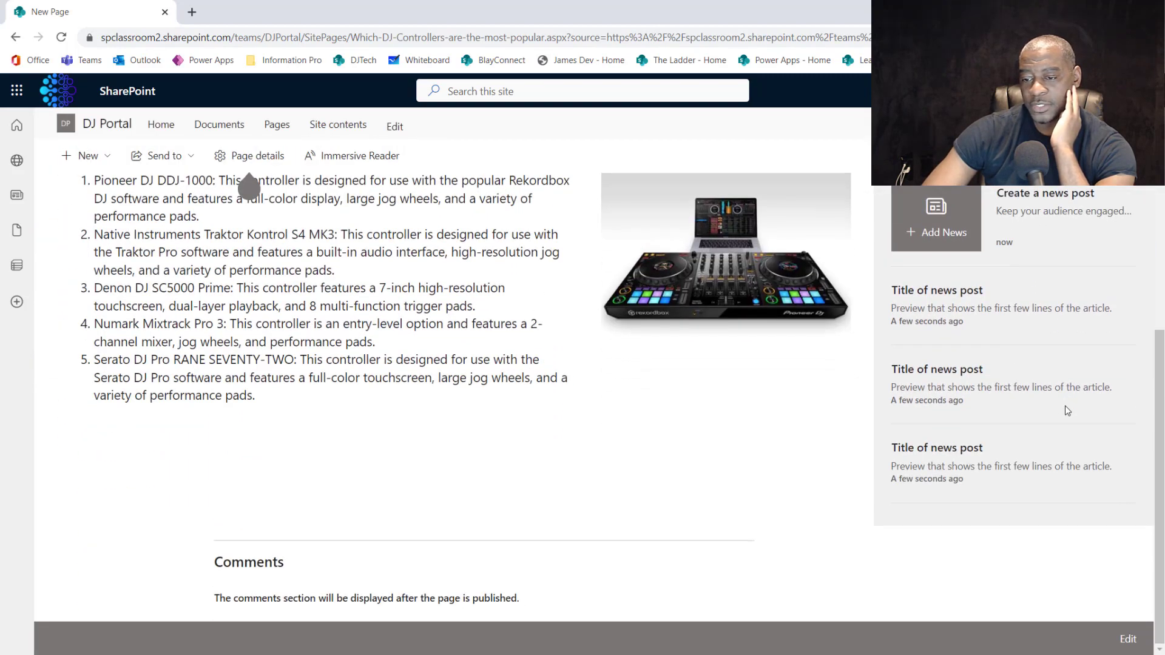
scroll(1067, 411, up, 4)
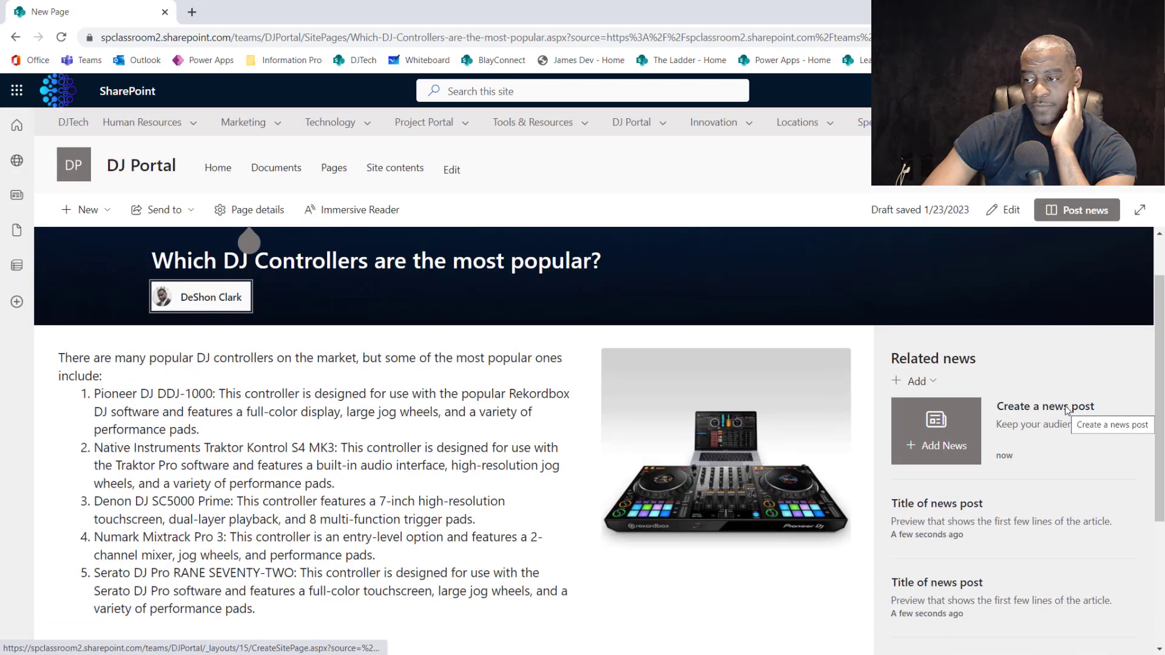
scroll(1067, 411, up, 1)
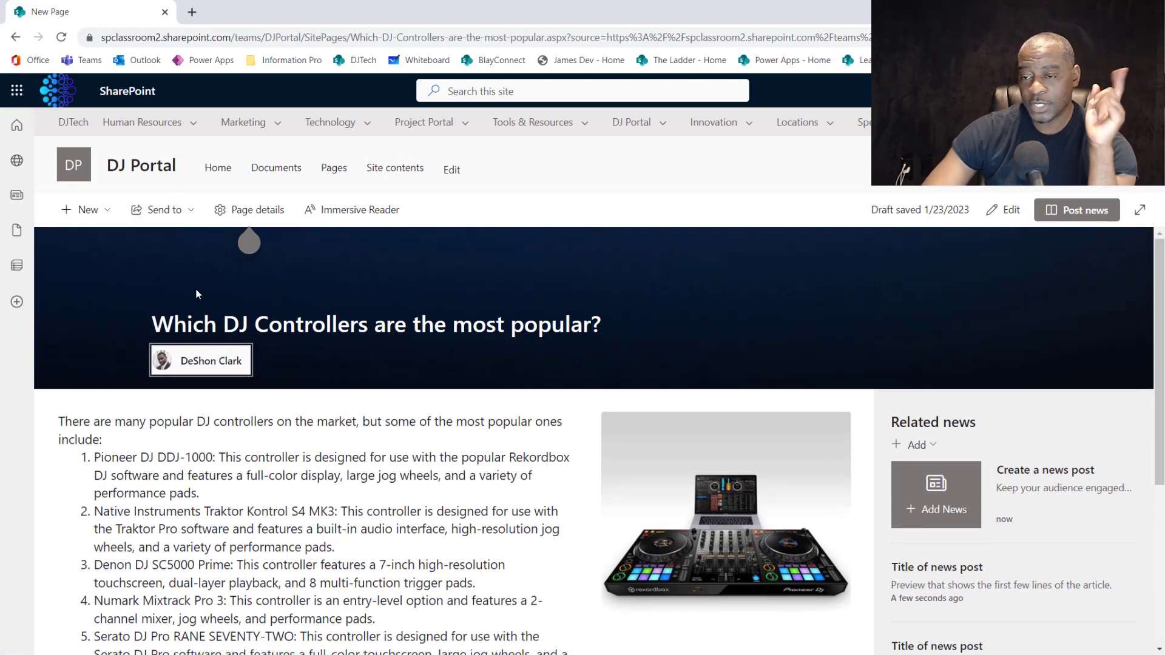
Reopen the draft news post for editing and save it as a page template
click(103, 217)
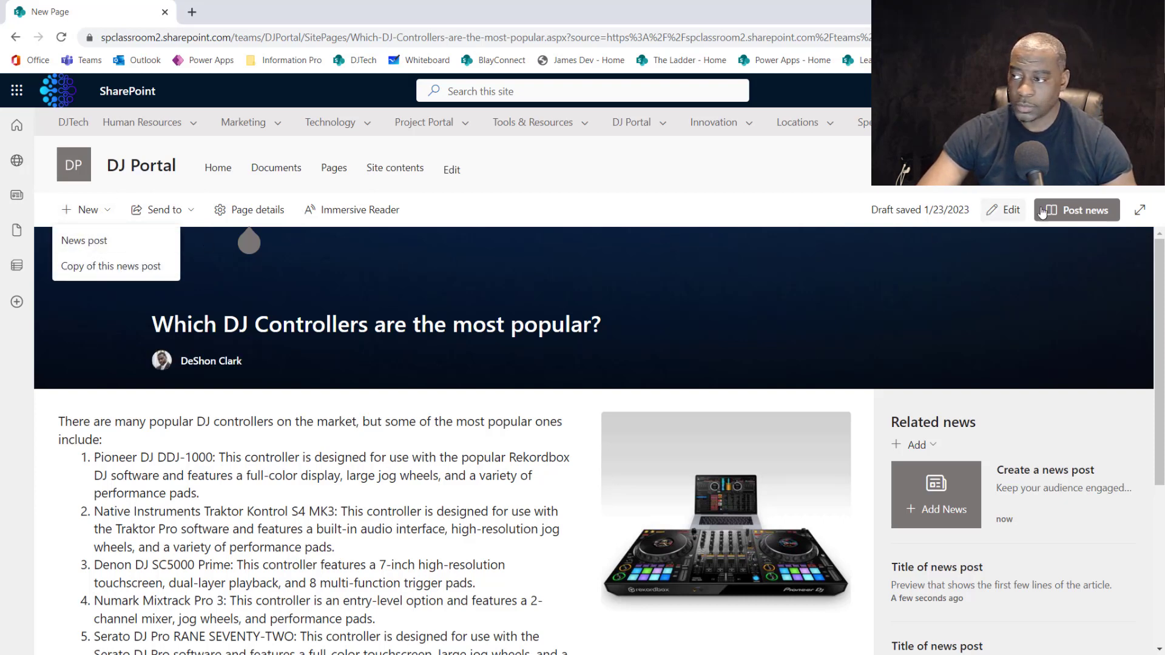
click(1009, 212)
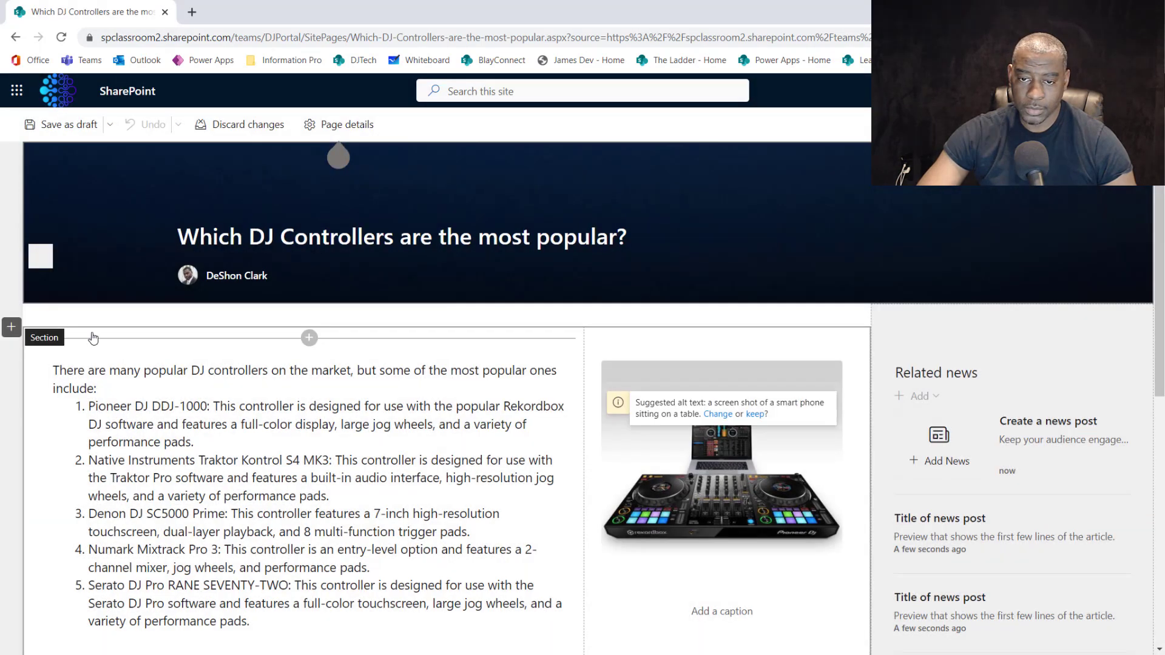
click(110, 125)
click(97, 190)
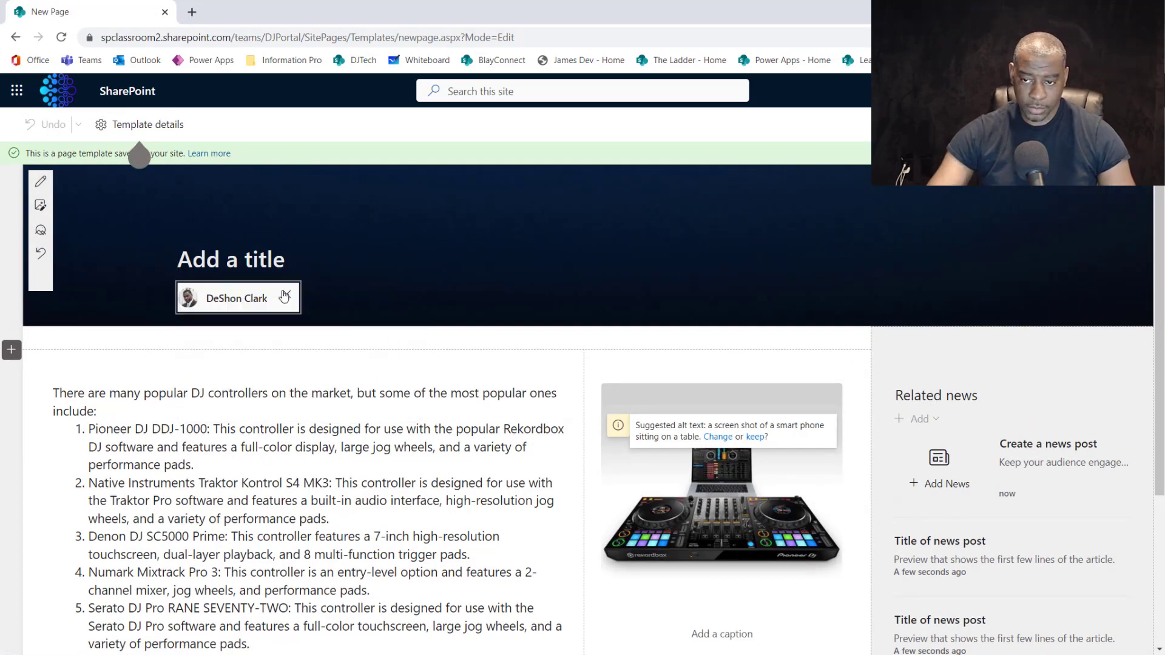
Remove the author from the template's banner, title the template "Equipment" and save it
click(288, 297)
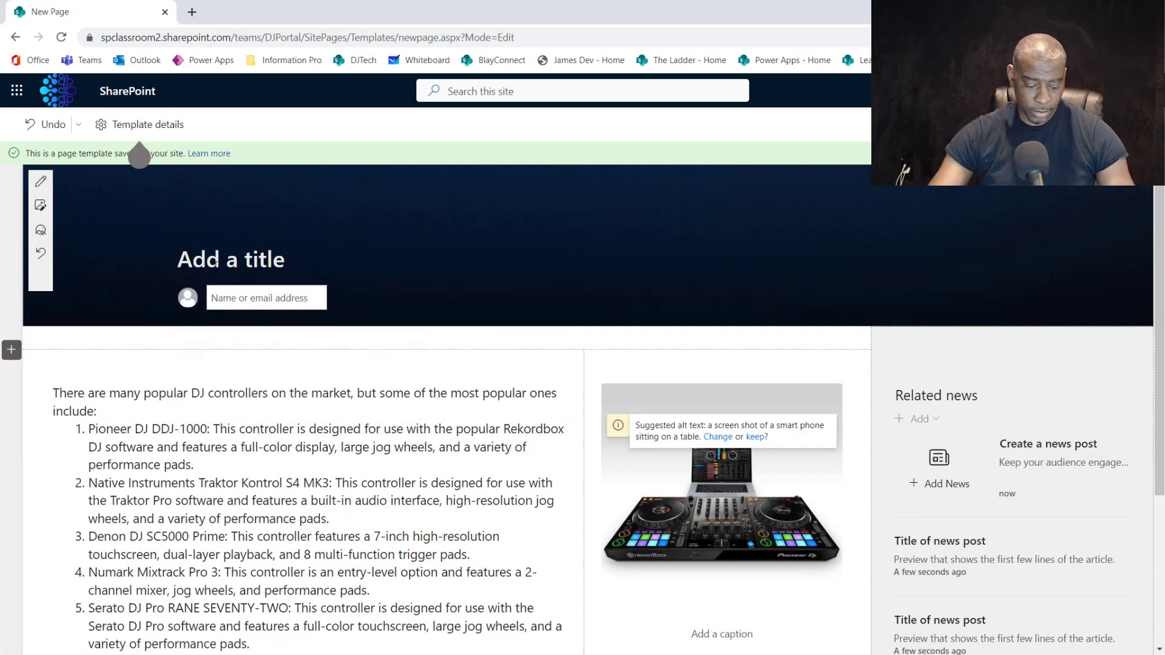
click(217, 261)
text(Equi)
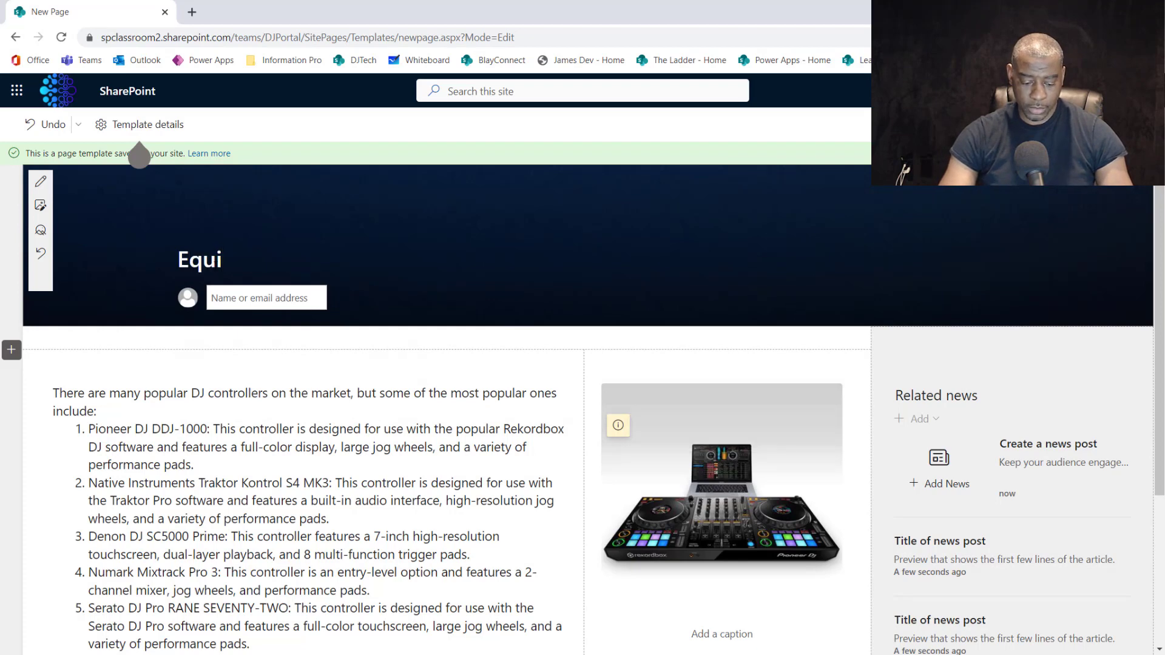
text(pment)
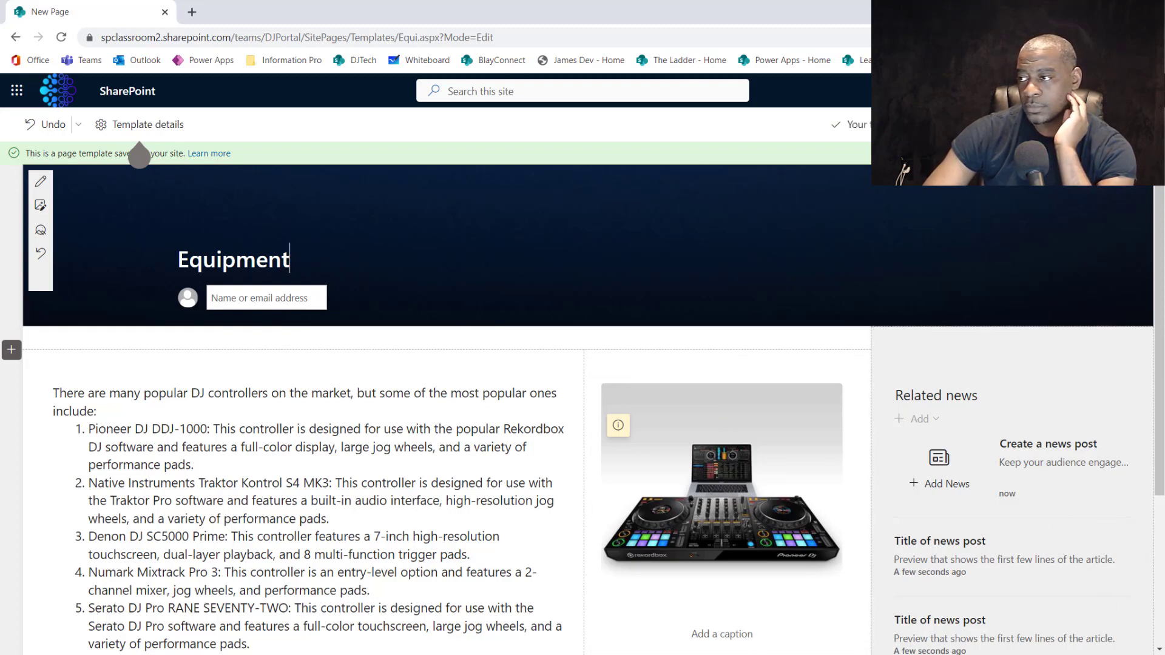
click(1116, 125)
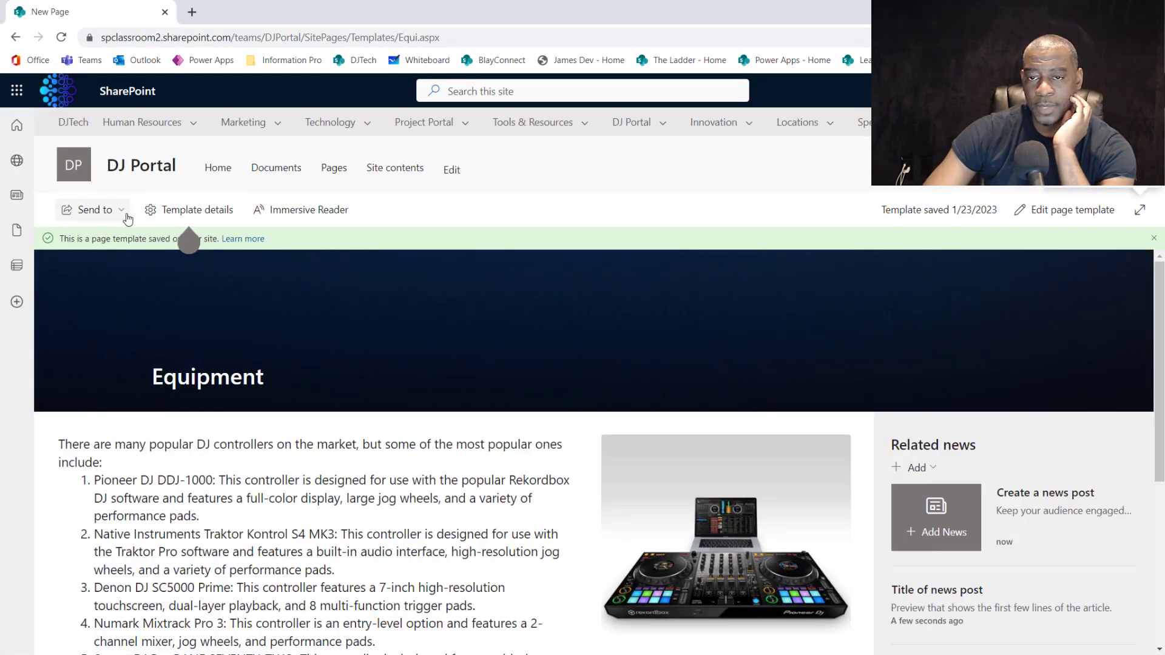
Go to the DJ Portal home page, reload it and examine its News and Events sections
click(158, 174)
scroll(316, 413, down, 5)
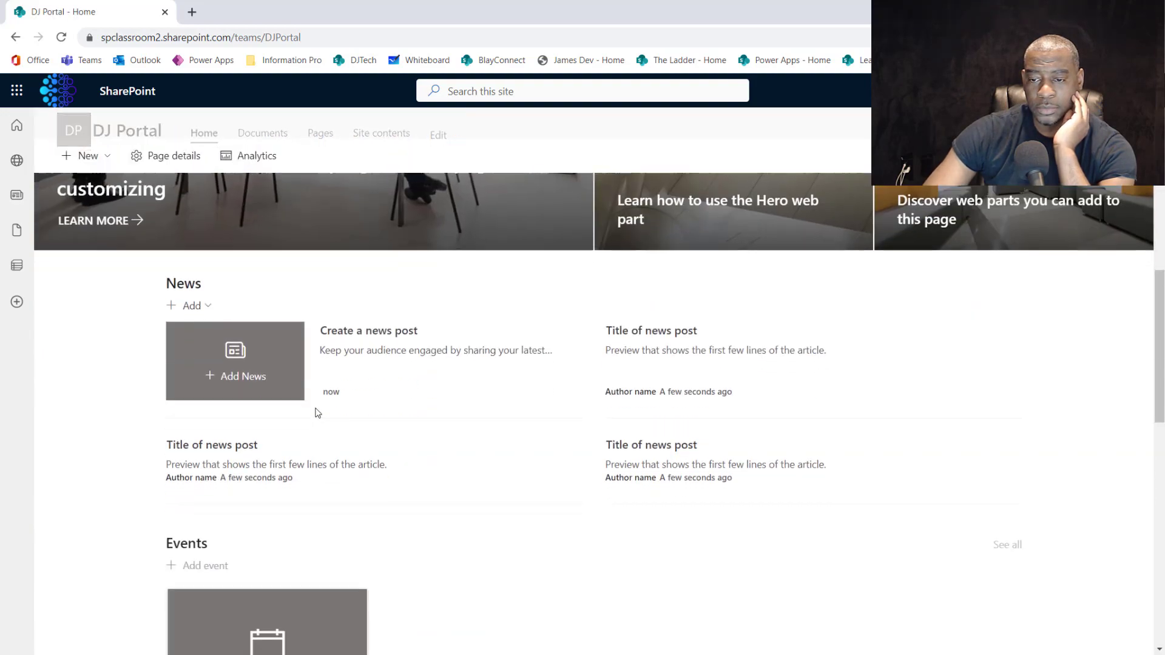
click(133, 133)
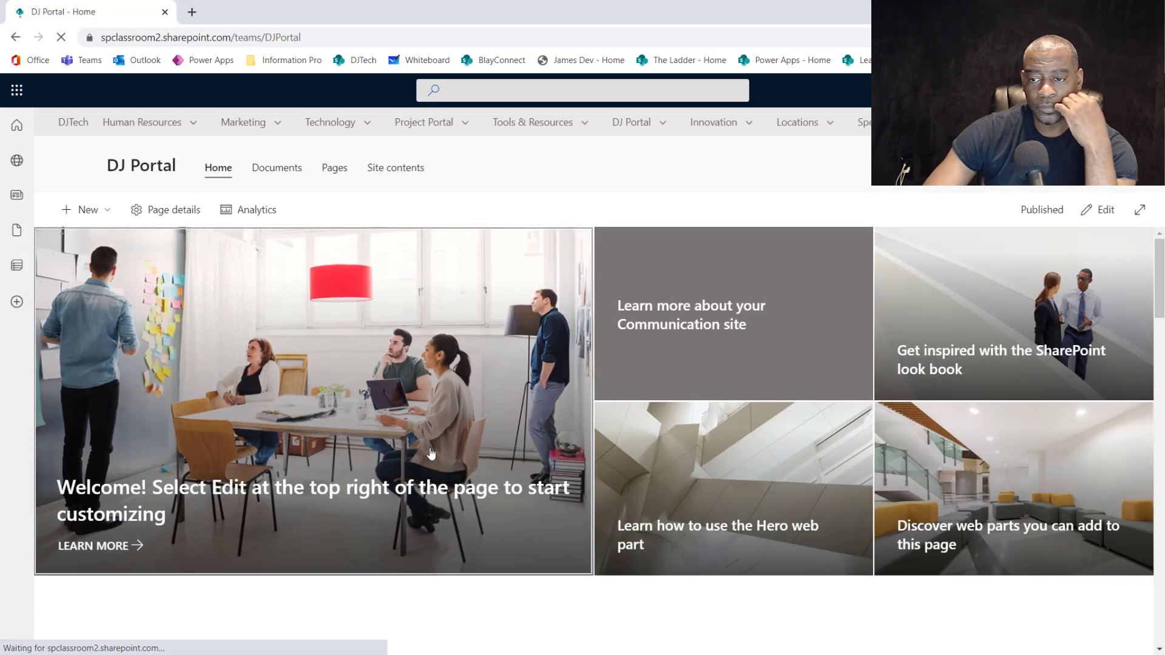
scroll(431, 449, down, 5)
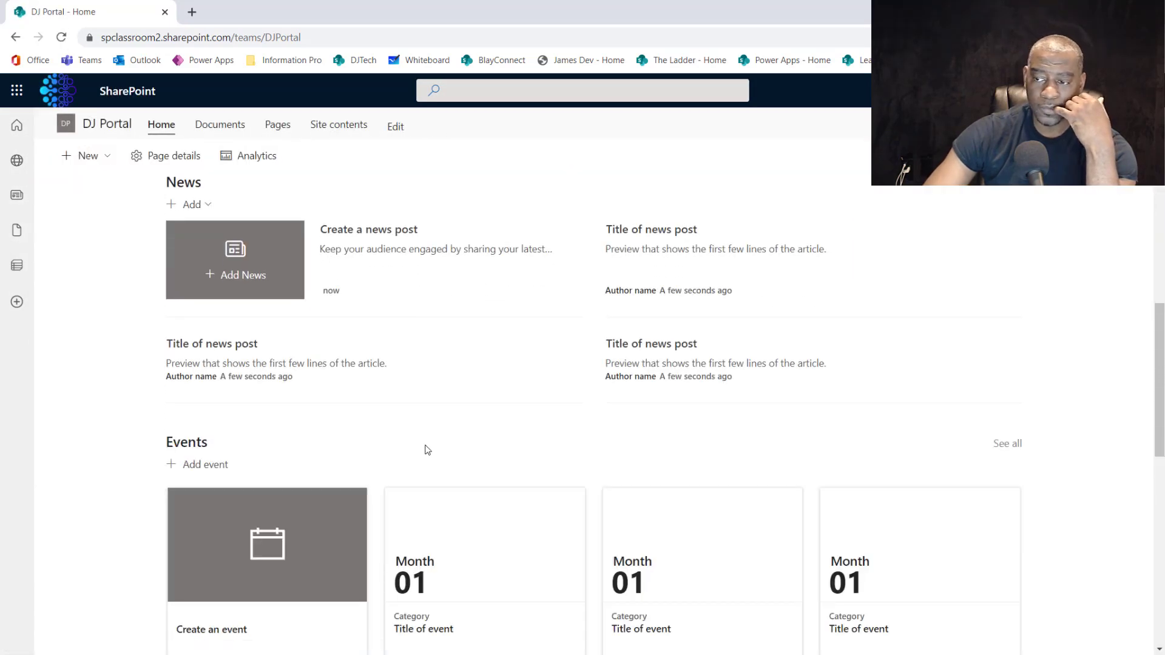
scroll(428, 450, down, 7)
scroll(428, 450, up, 7)
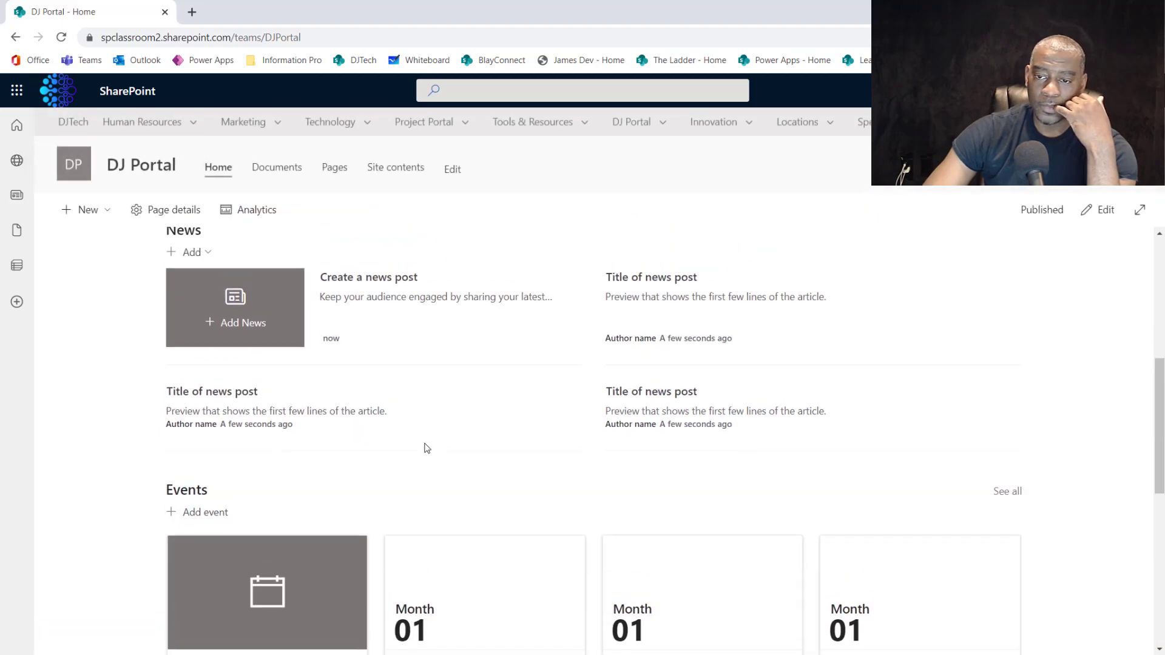
scroll(425, 449, up, 4)
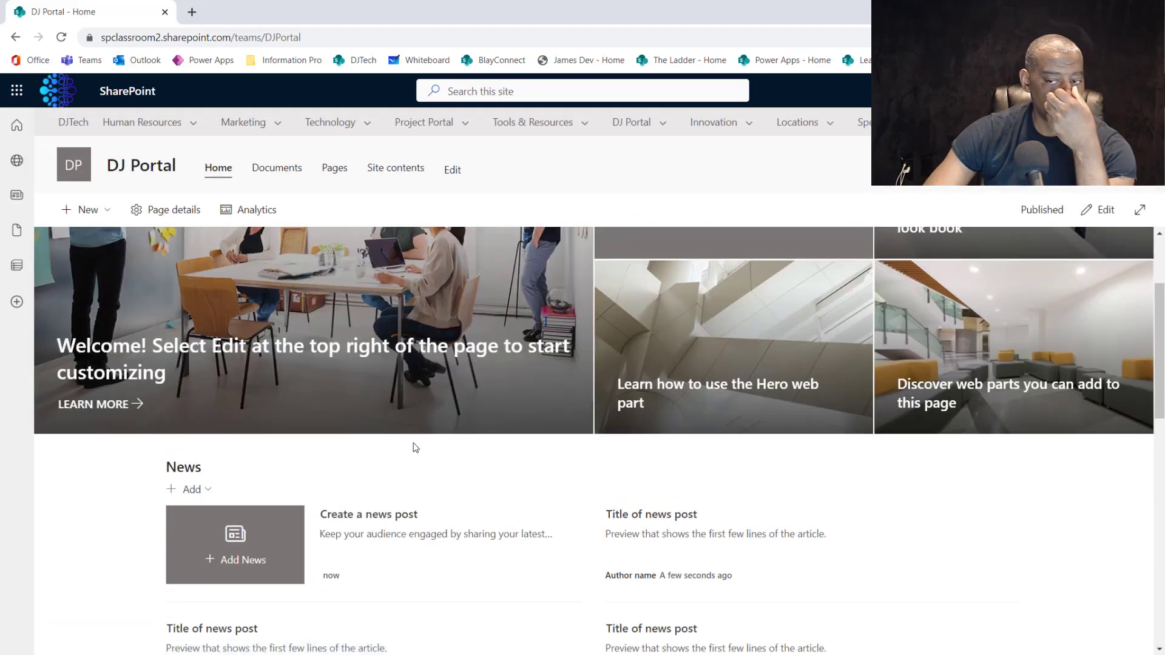
scroll(413, 458, down, 2)
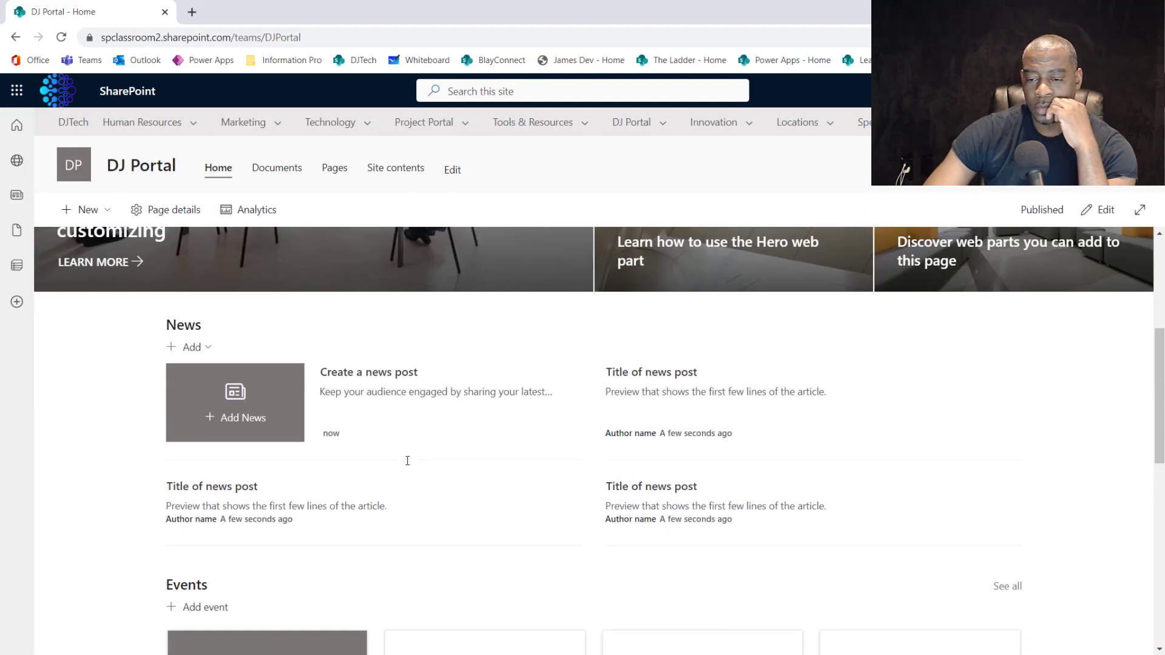
scroll(772, 268, up, 4)
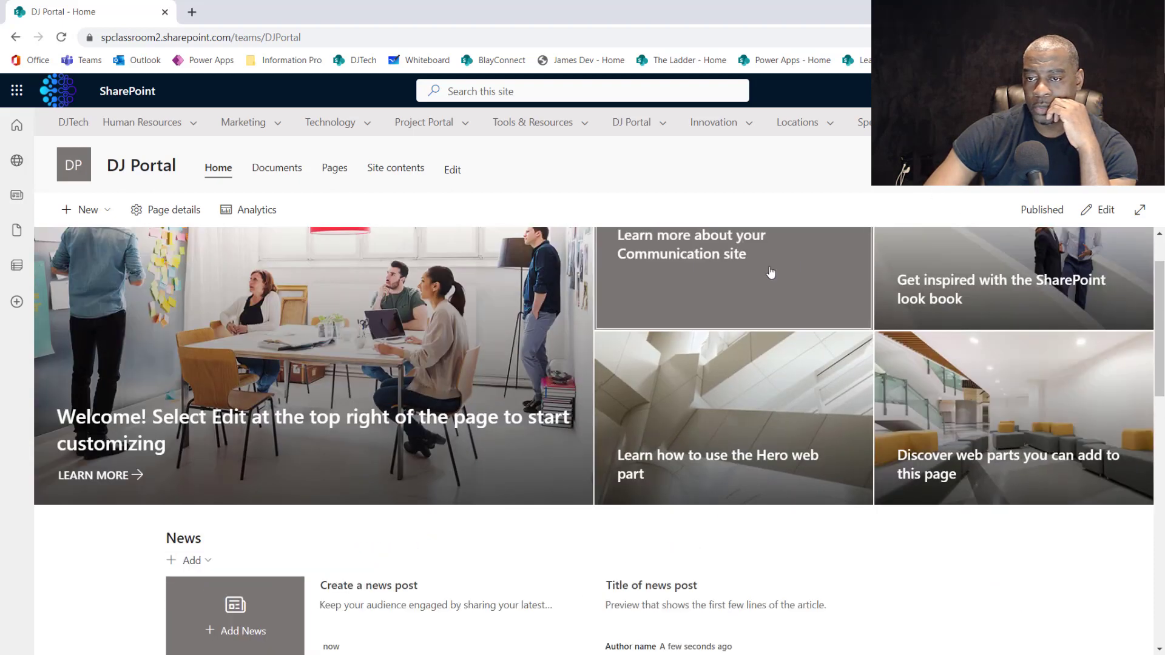
click(284, 597)
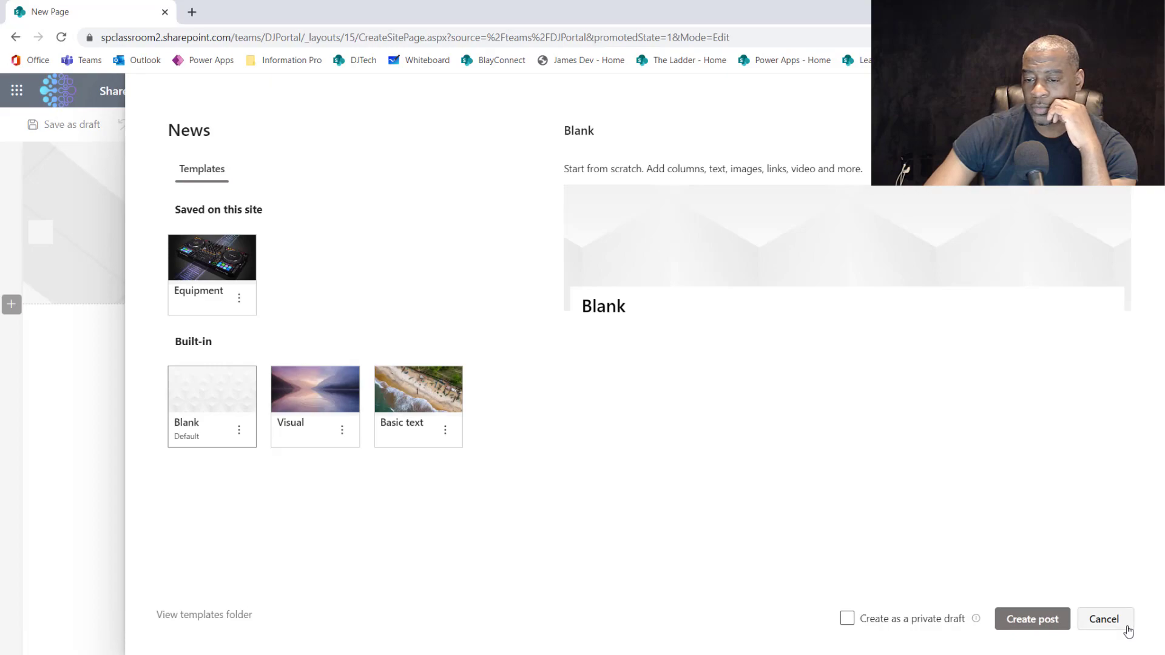
click(1104, 619)
scroll(810, 461, down, 5)
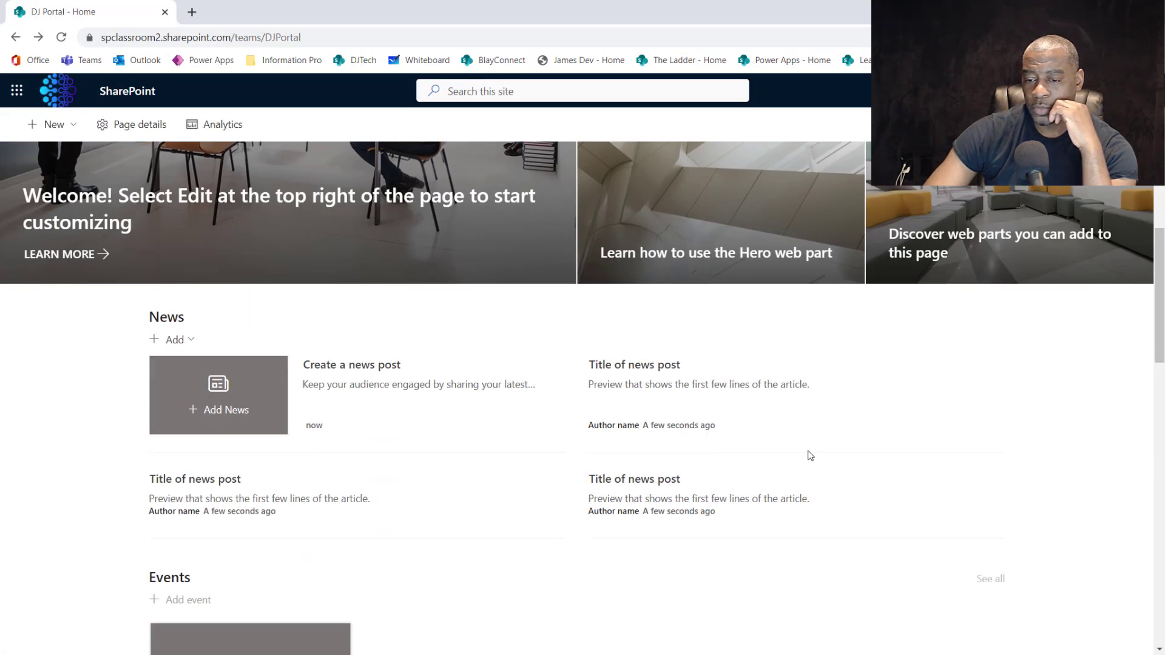
scroll(811, 456, down, 6)
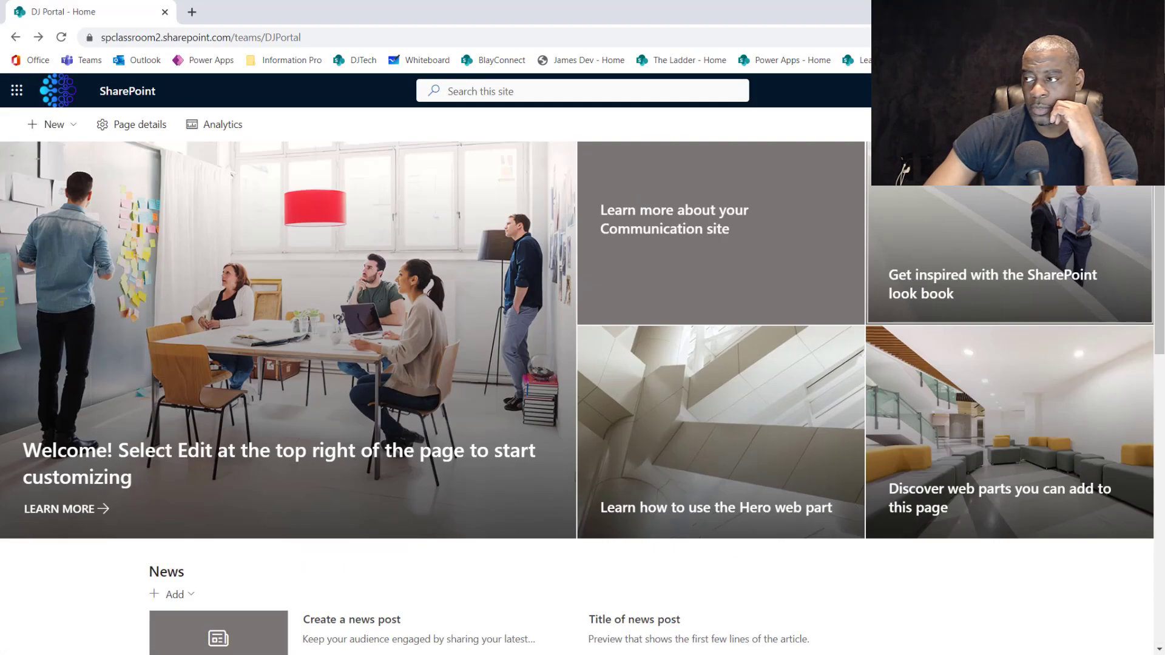
Open the draft post "Which DJ Controllers are the most popular?" from the site's Site Pages library and review its content
click(1080, 91)
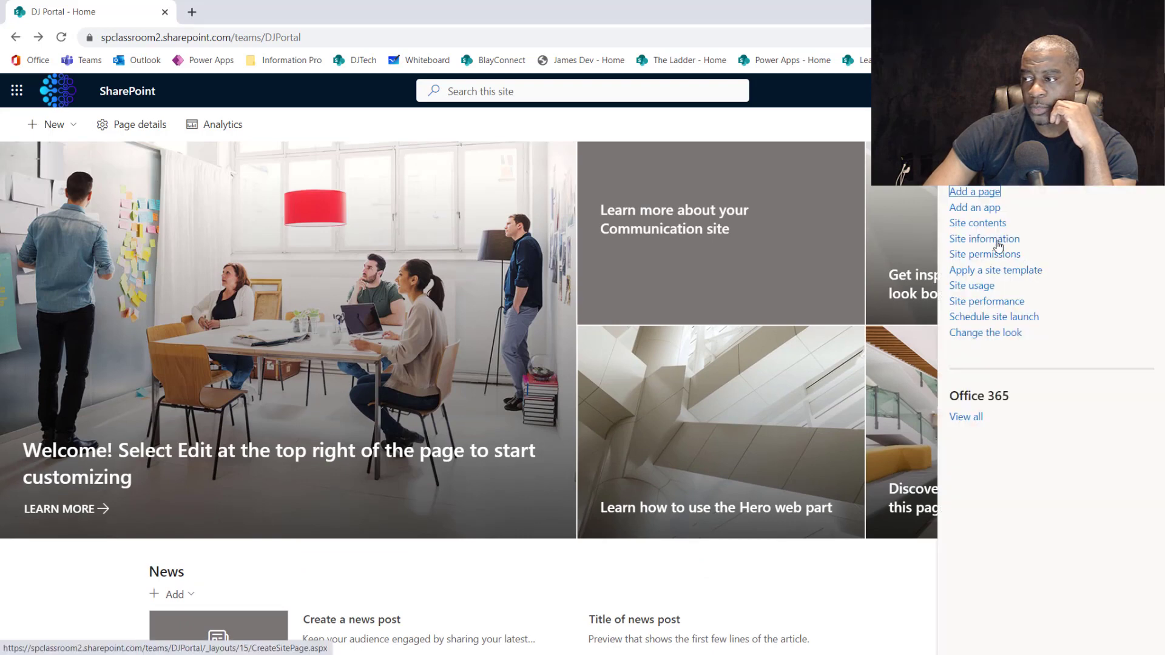
click(984, 224)
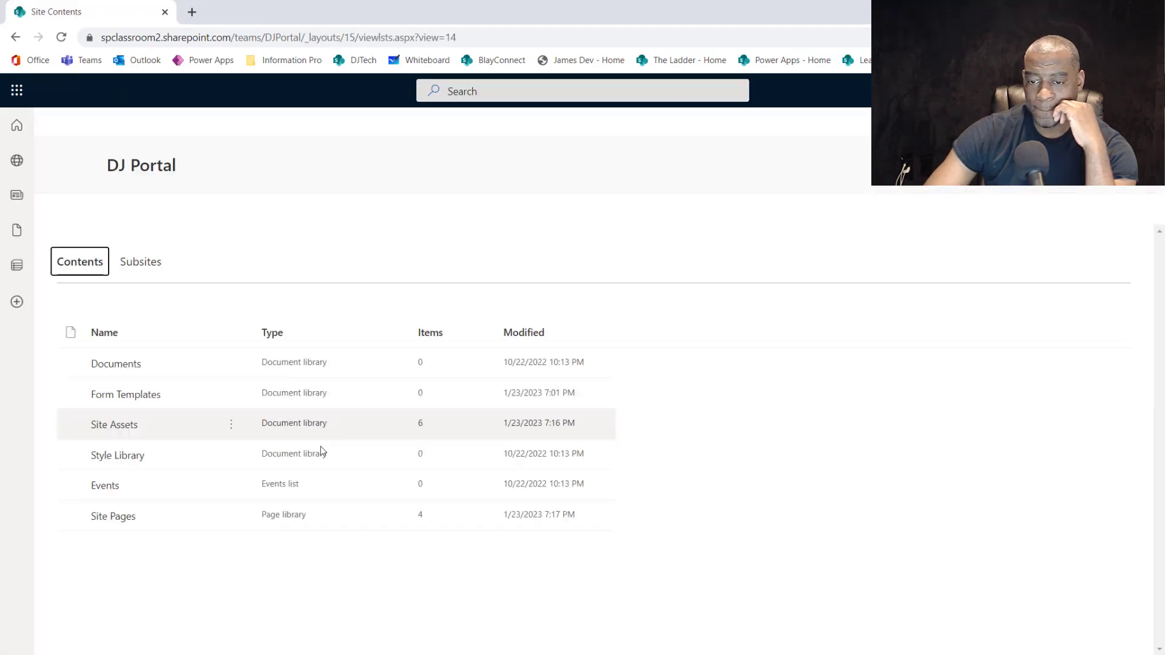
click(121, 521)
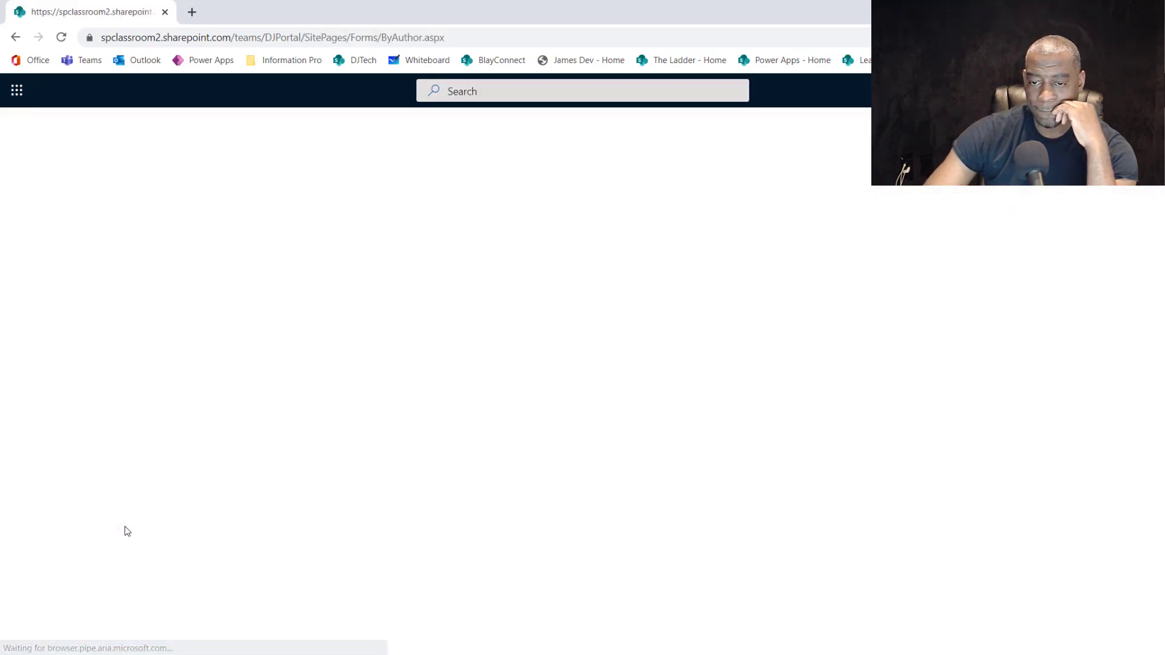
click(221, 365)
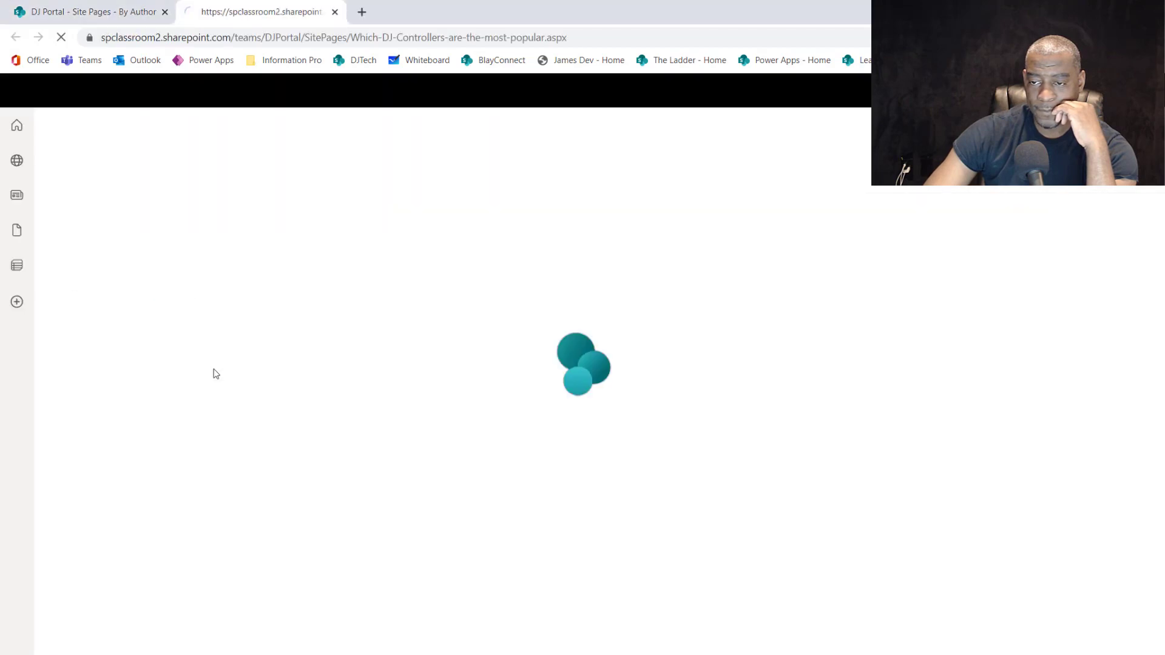
scroll(611, 478, down, 2)
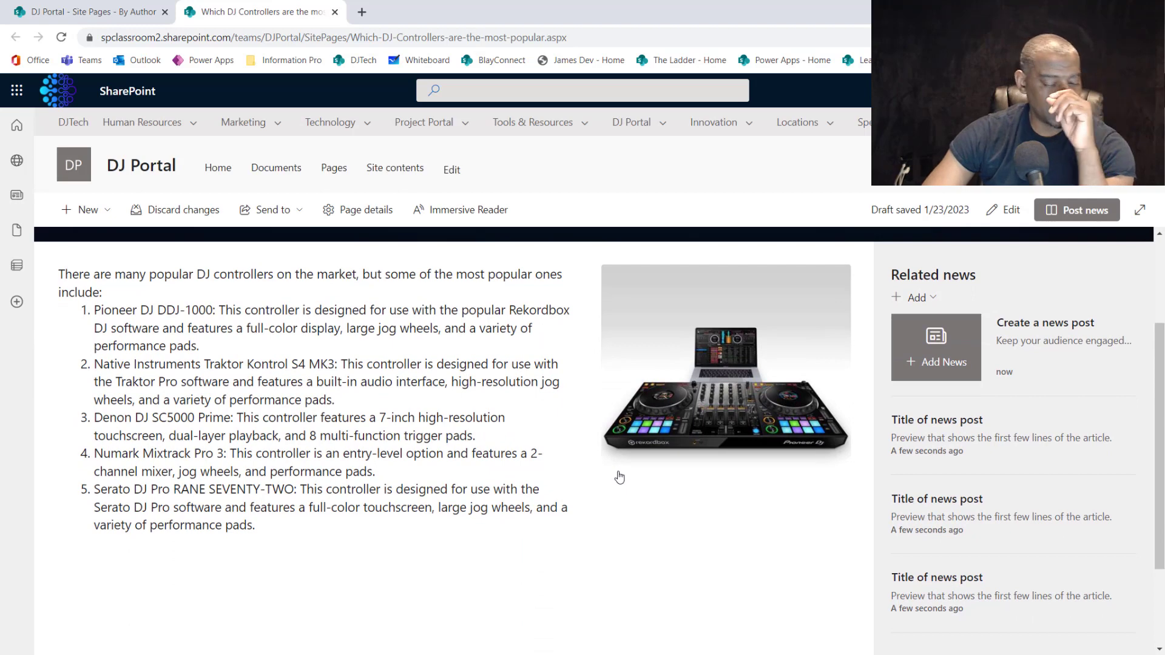
scroll(619, 478, up, 2)
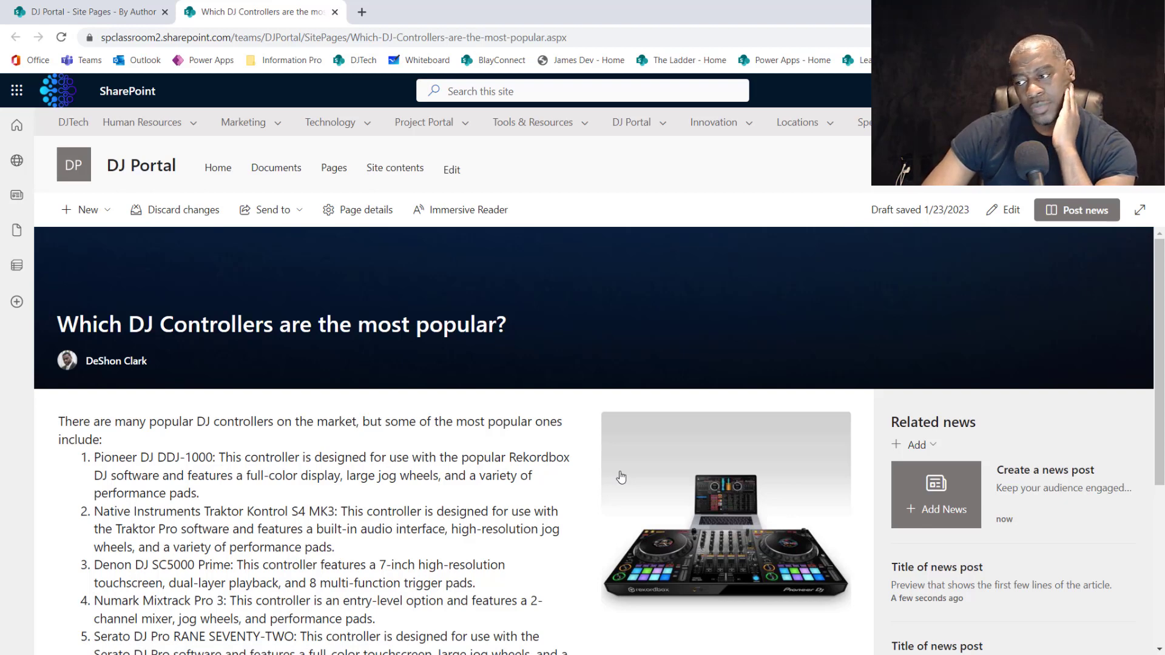
scroll(620, 477, down, 2)
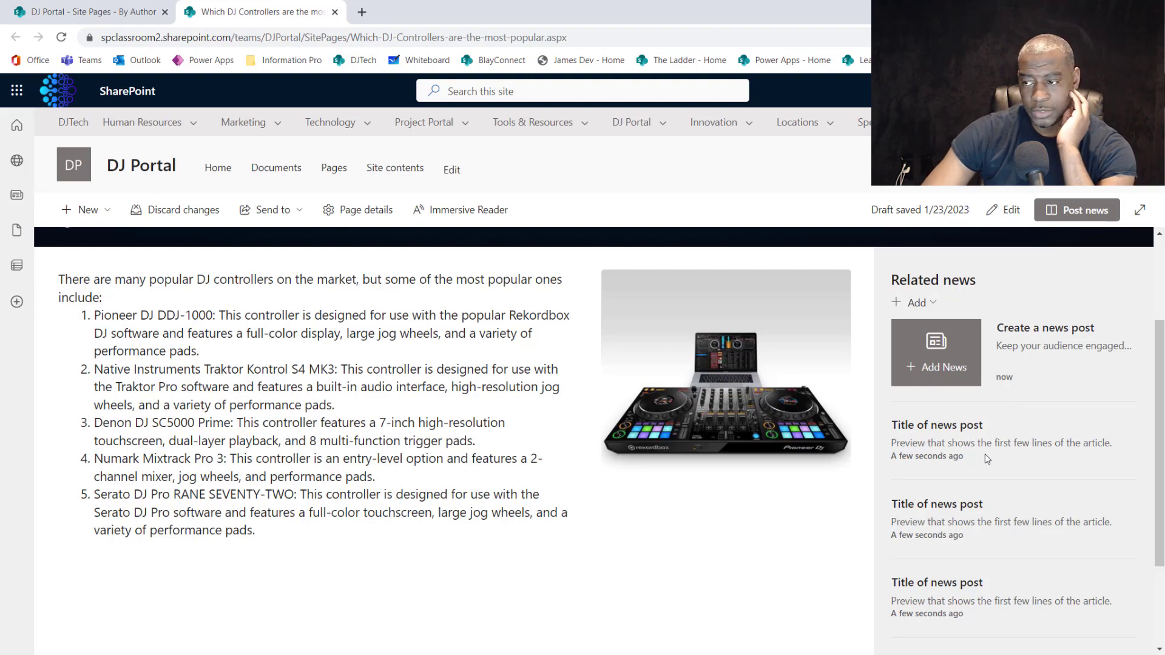
scroll(726, 473, up, 3)
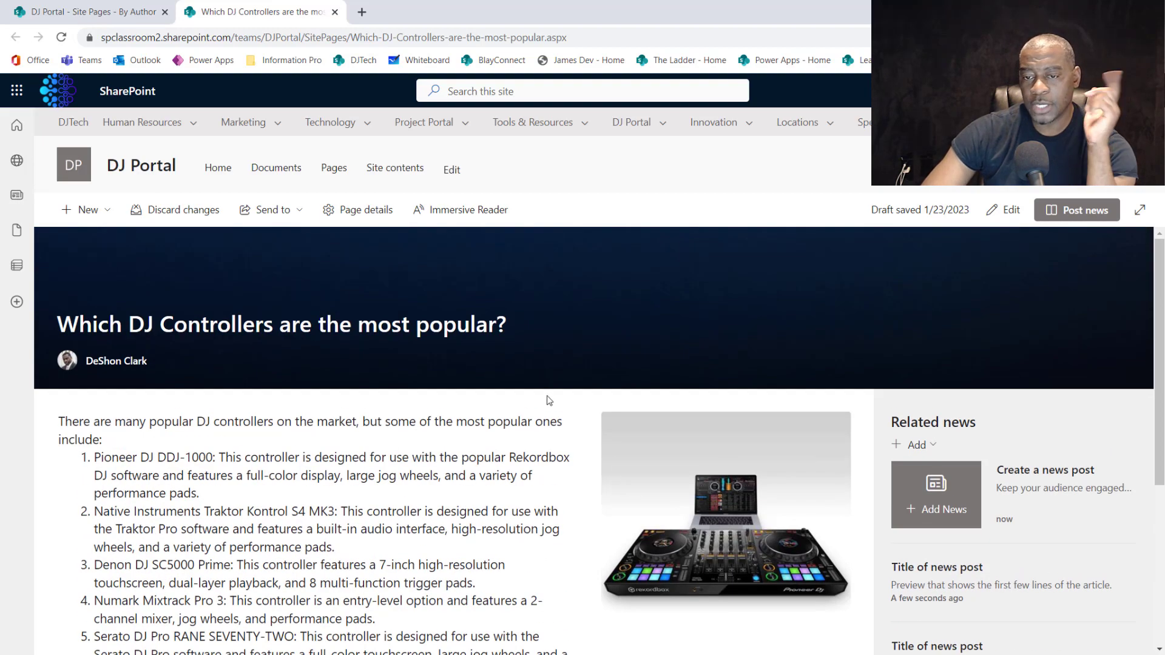
Copy the post's title and ask ChatGPT for the "best headline for Which DJ Controllers are the most popular?"
drag(510, 332, 56, 328)
key(ctrl+c)
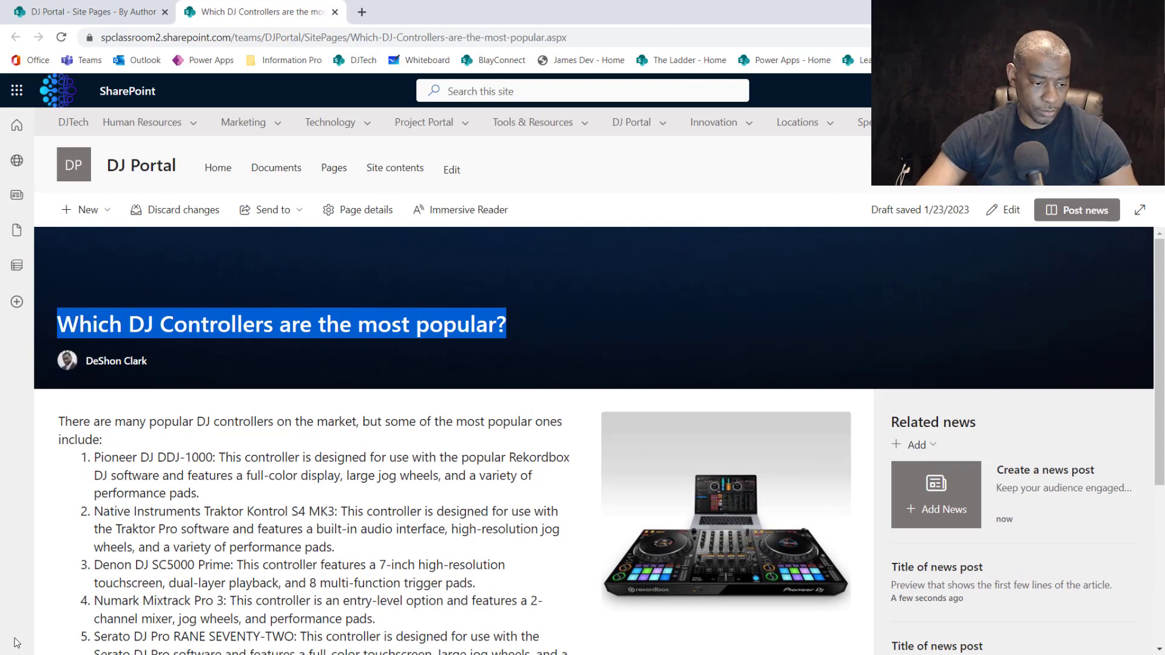
key(alt+Tab)
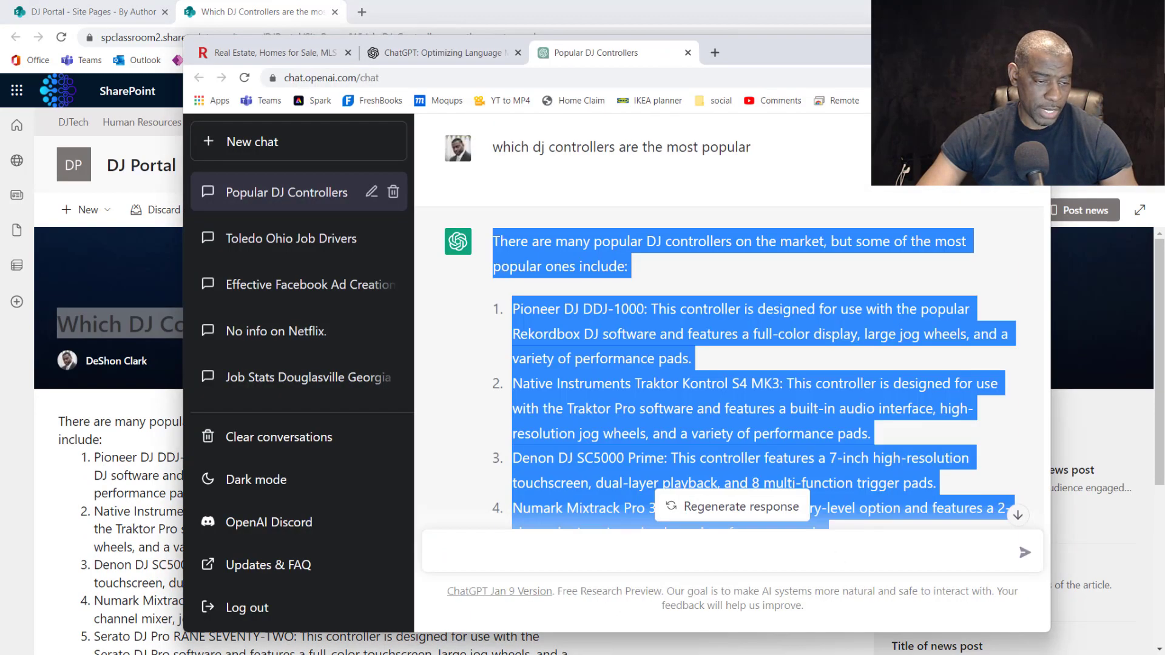
click(536, 544)
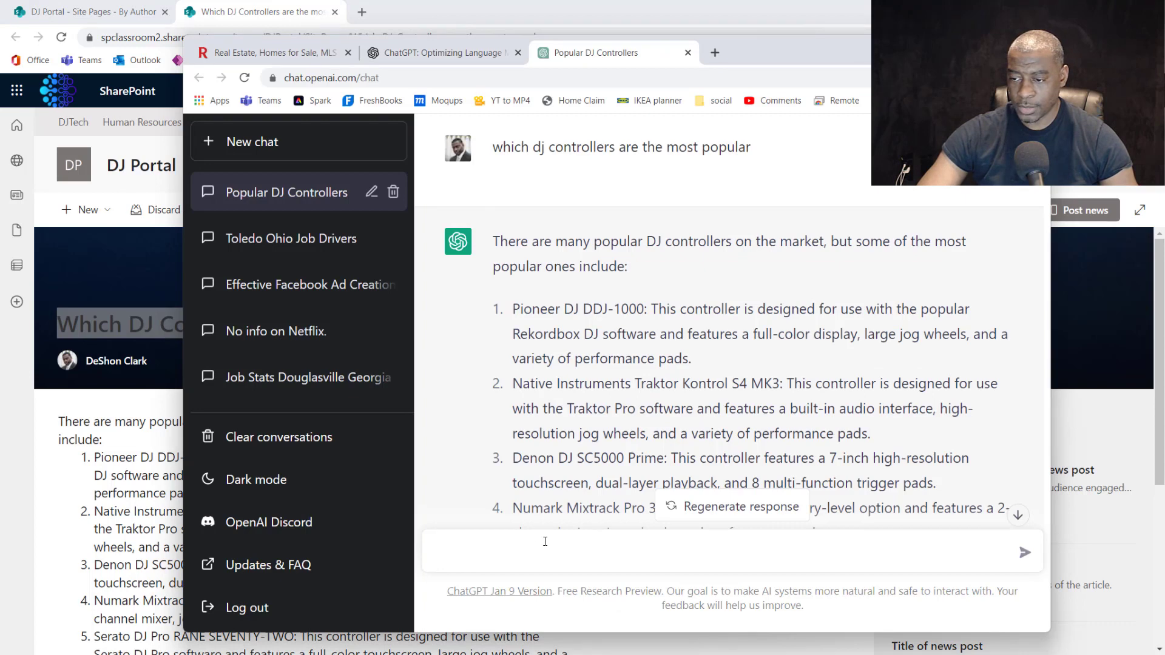
text(b)
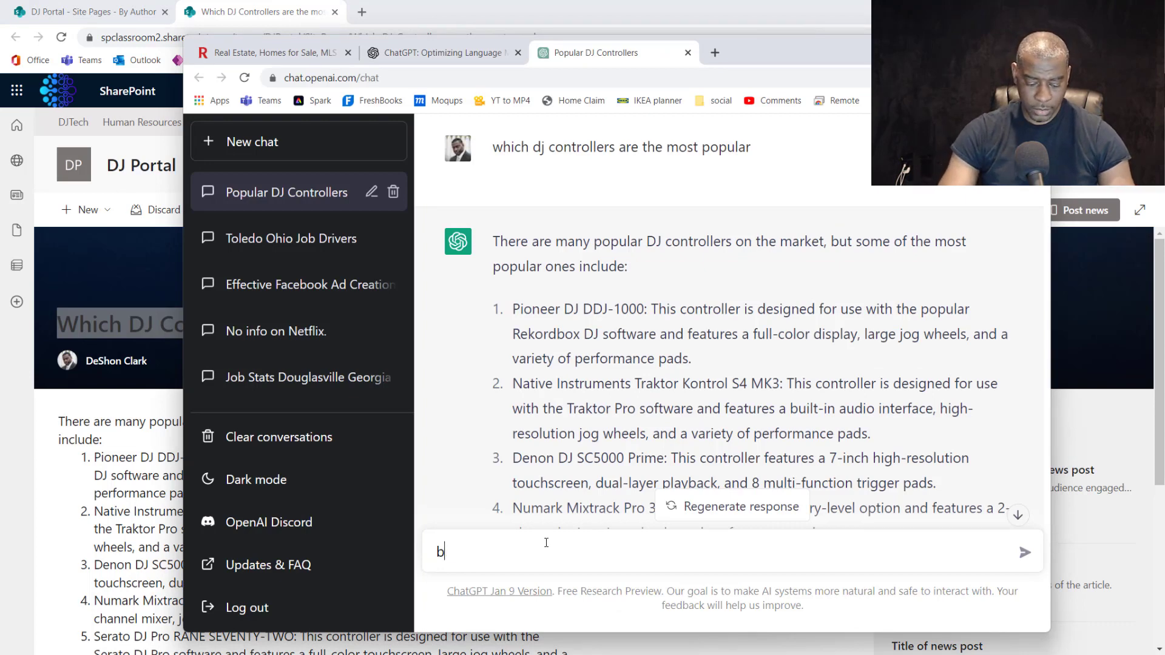
text(est headline f)
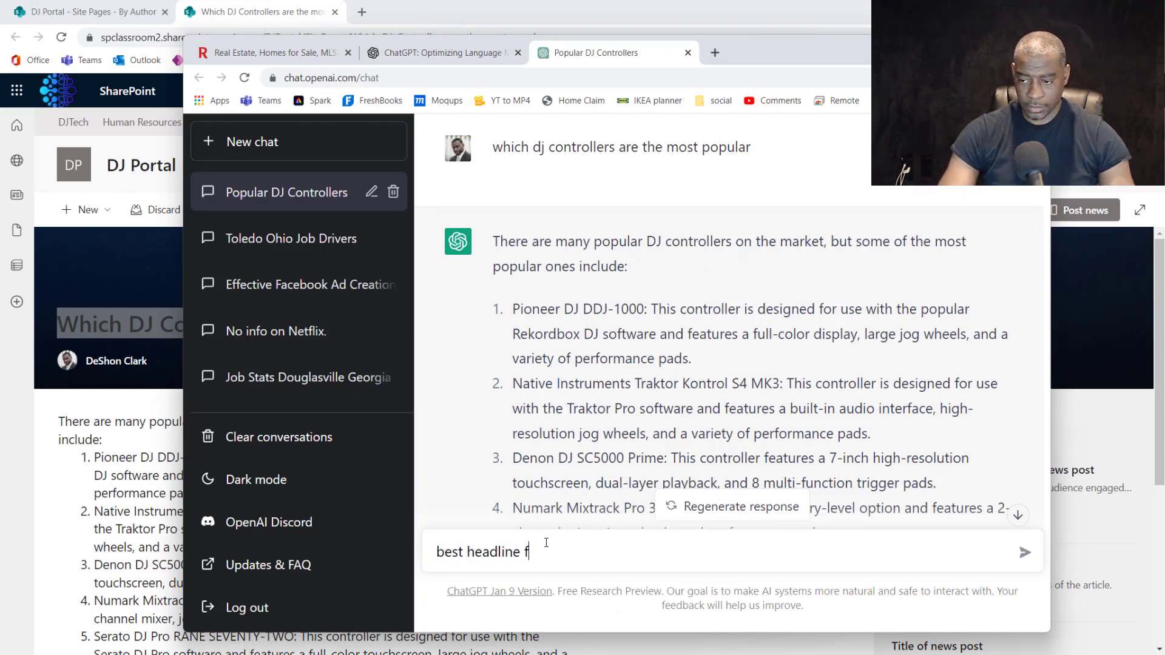
text(or ")
key(ctrl+v)
text(")
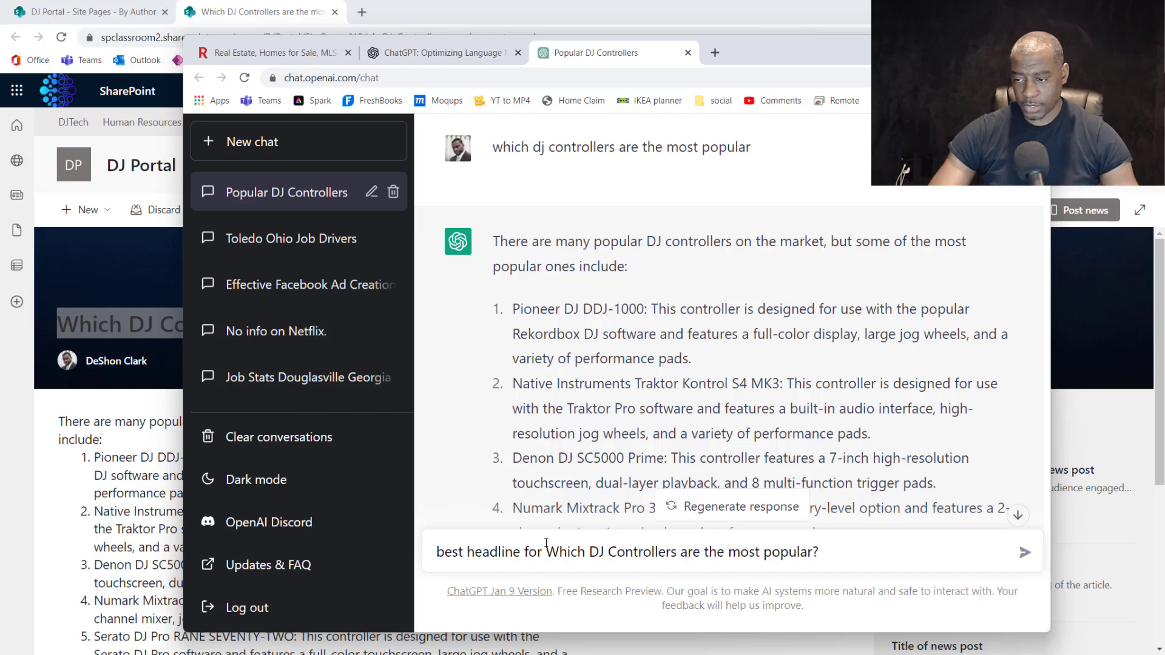
key(Return)
scroll(704, 491, down, 20)
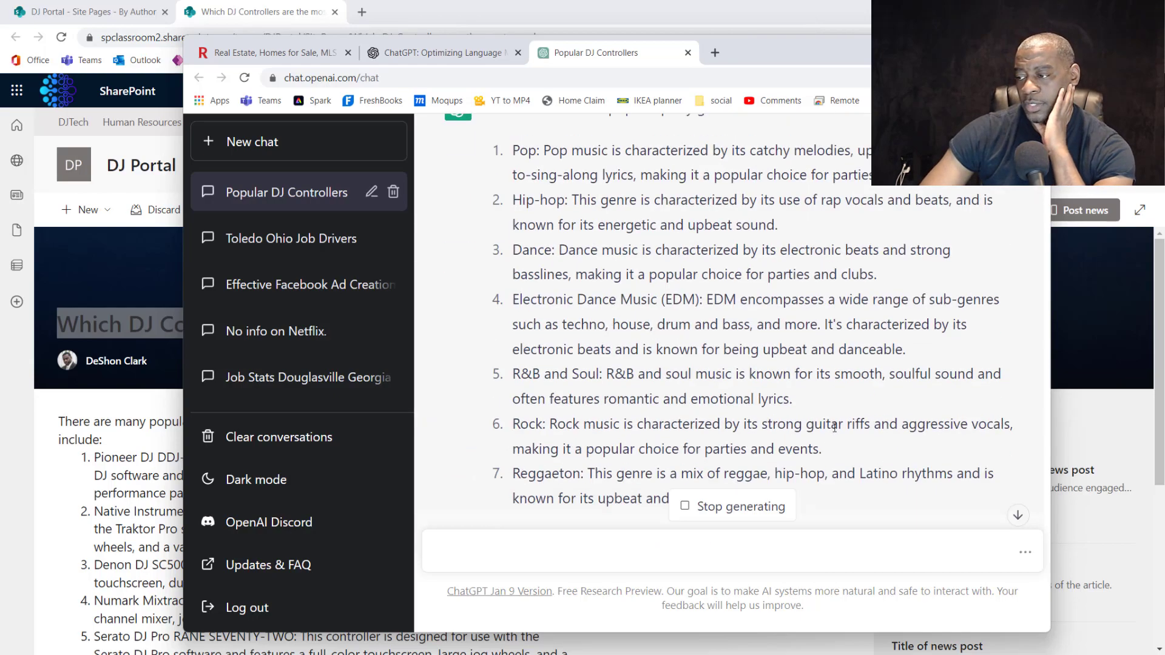
click(1017, 517)
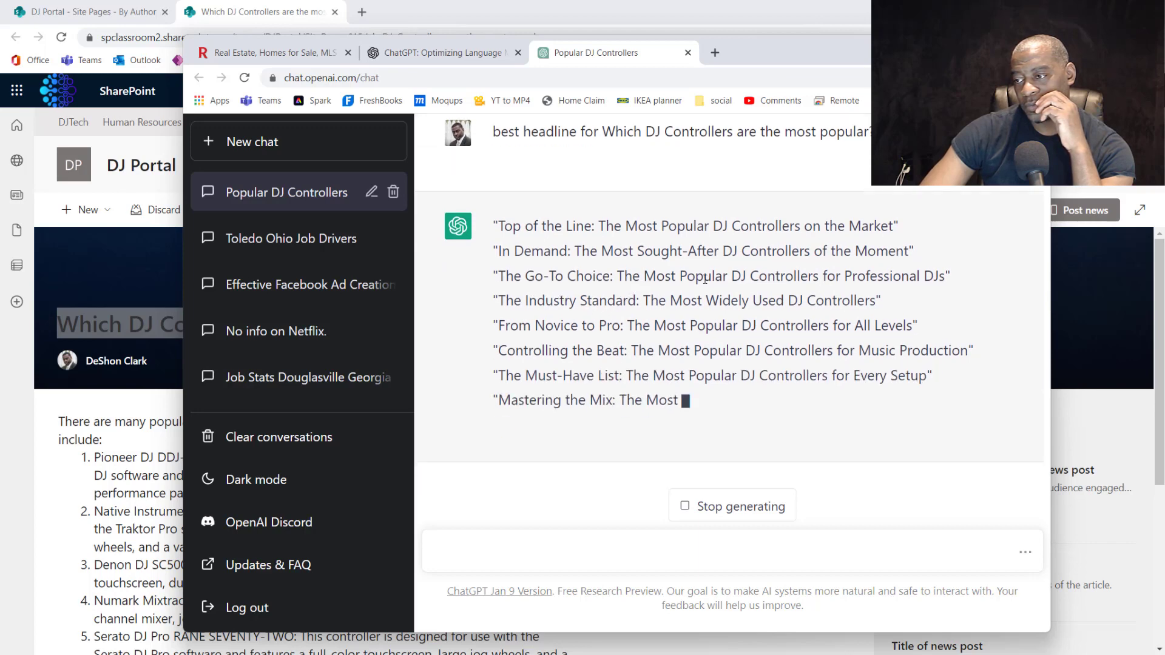
Copy the suggested headline "The Go-To Choice: The Most Popular DJ Controllers for Professional DJs" and return to the SharePoint draft
drag(948, 275, 737, 275)
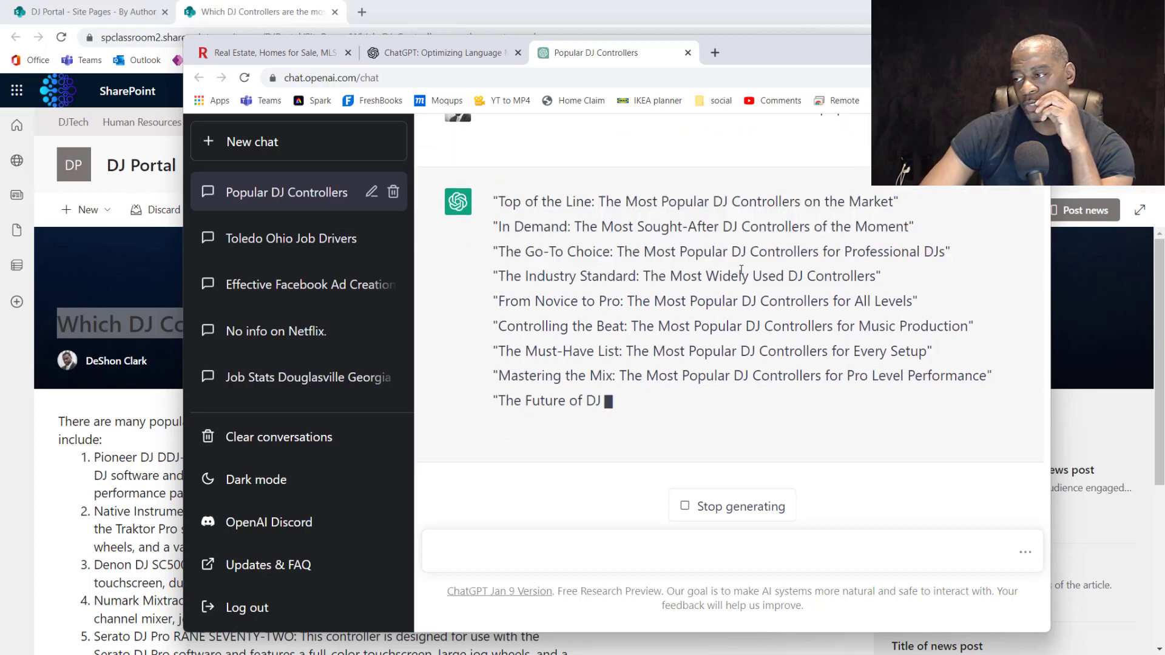
drag(671, 251, 504, 231)
click(948, 228)
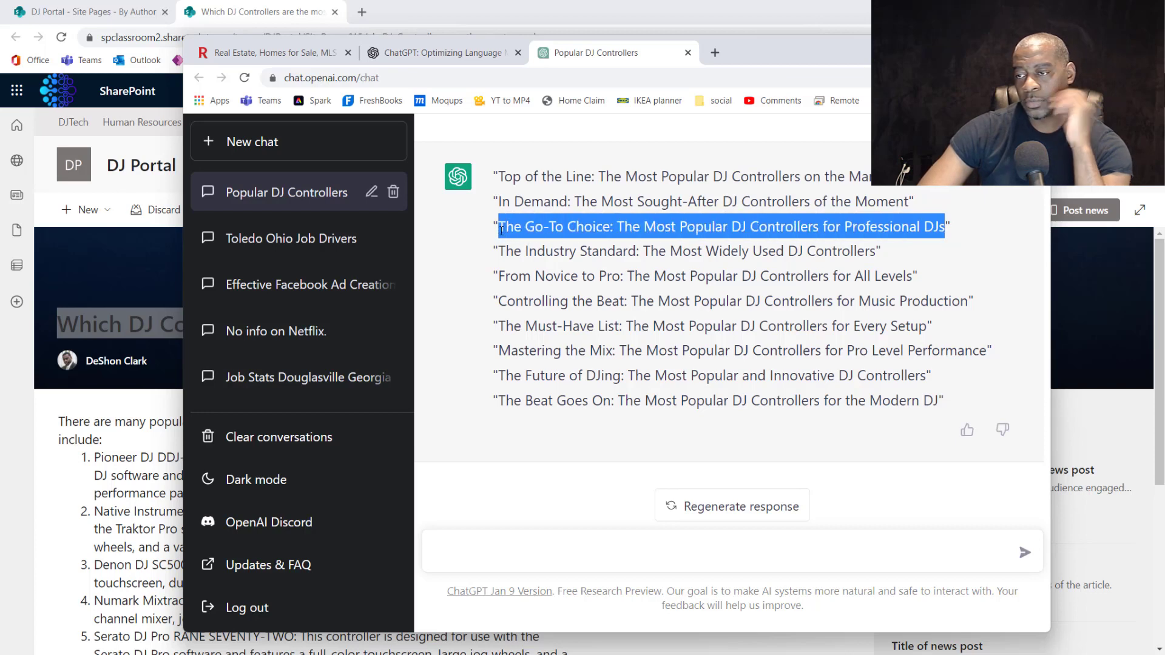
click(530, 21)
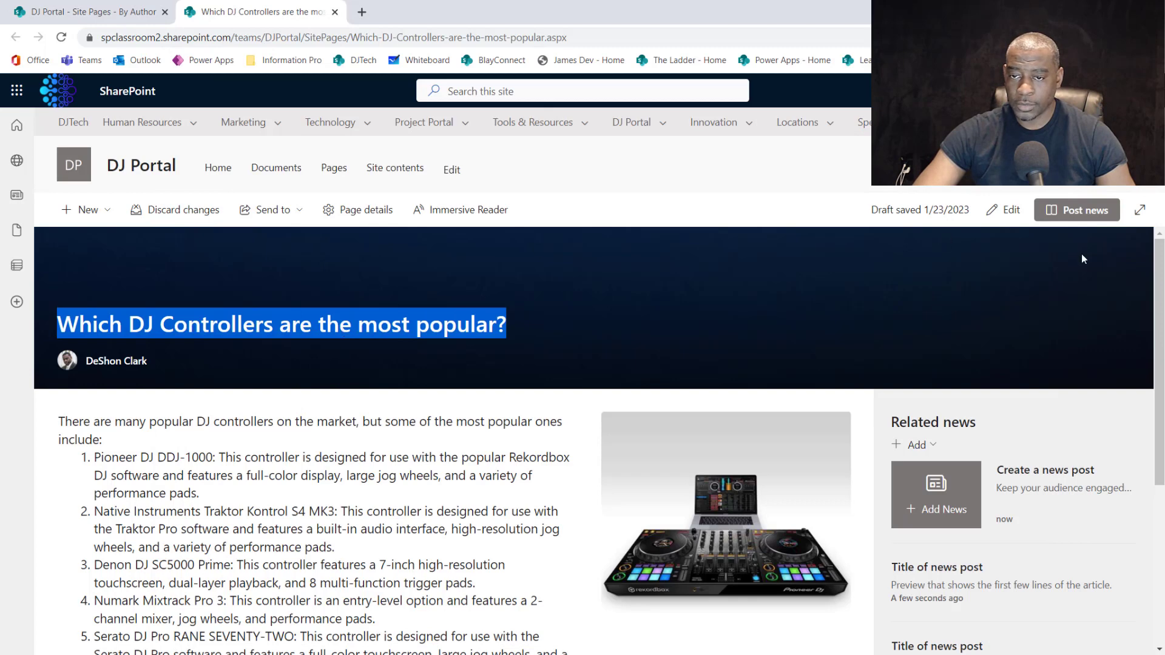
Replace the draft's title with "The Go-To Choice: The Most Popular DJ Controllers for Professional DJs" and publish the news post
click(1010, 210)
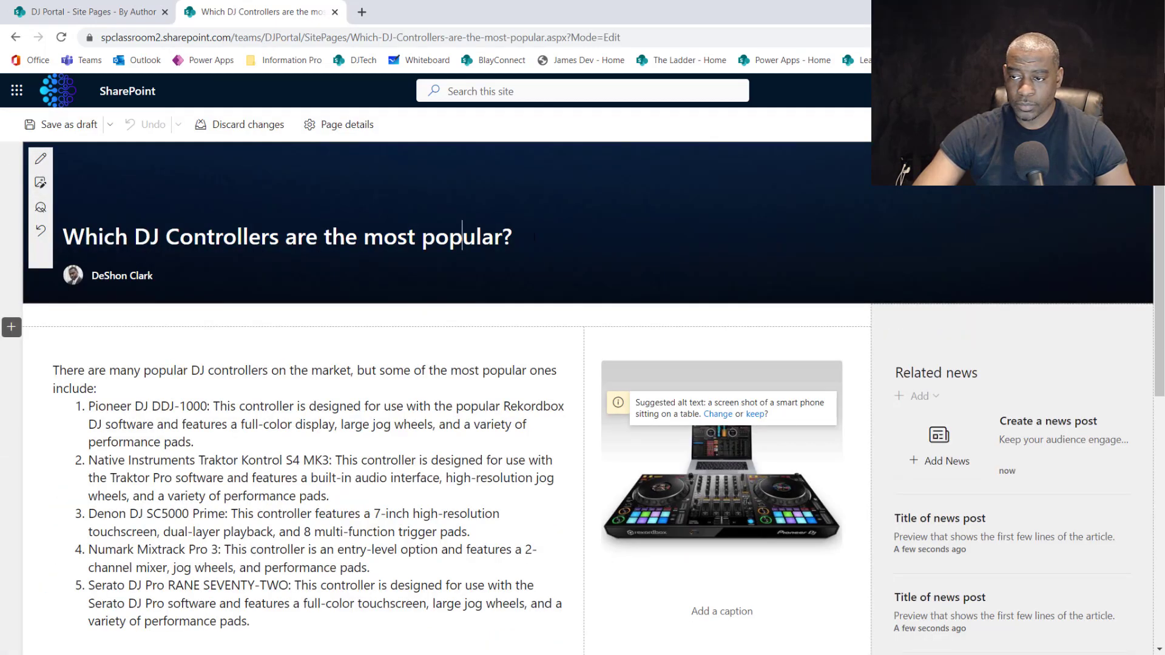
drag(513, 238, 49, 240)
key(BackSpace)
text(The Go-To Choice: The Most Popular DJ Controllers for Professional DJs)
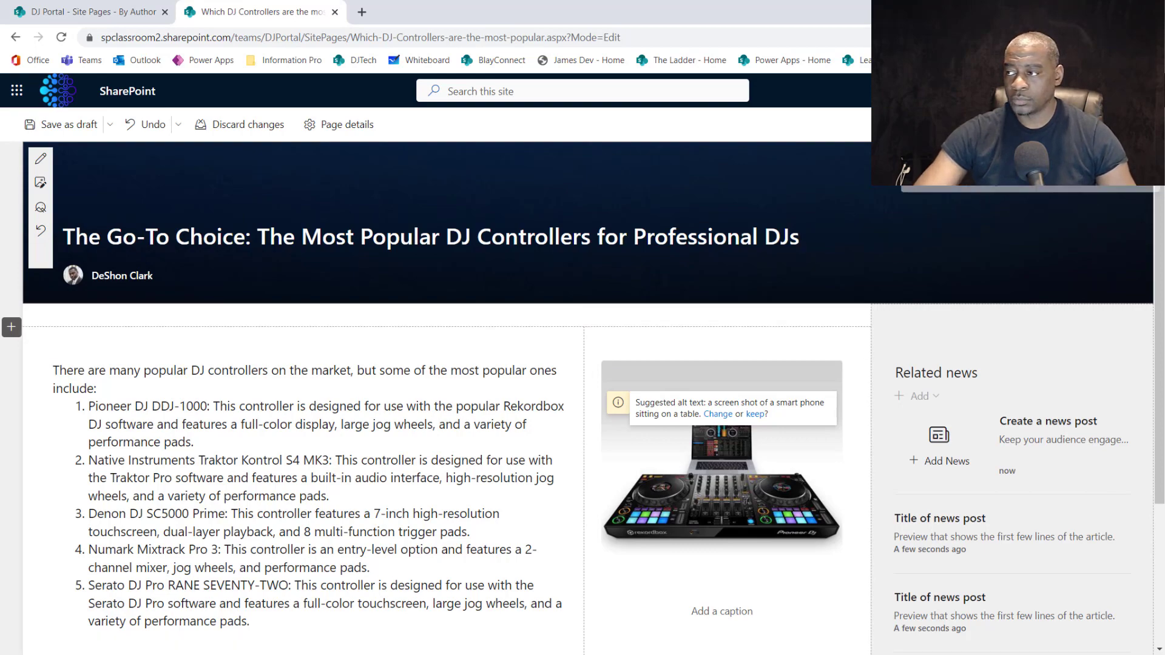
click(1110, 125)
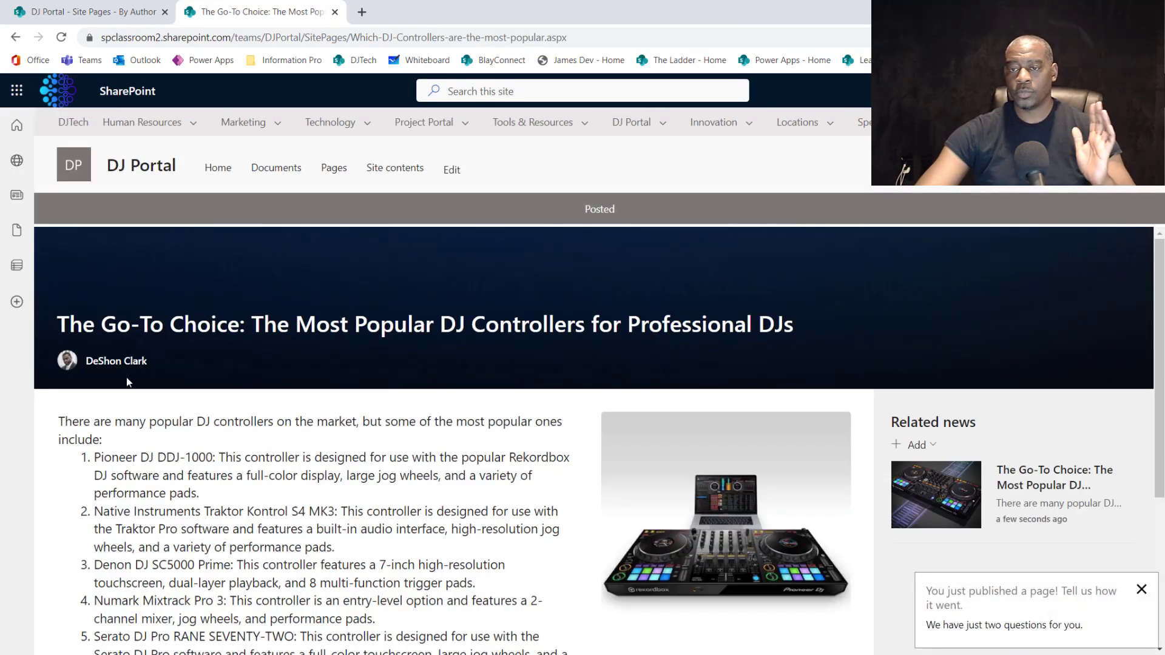
Go to the DJ Portal home page and check how the published post is presented in the News section
click(217, 168)
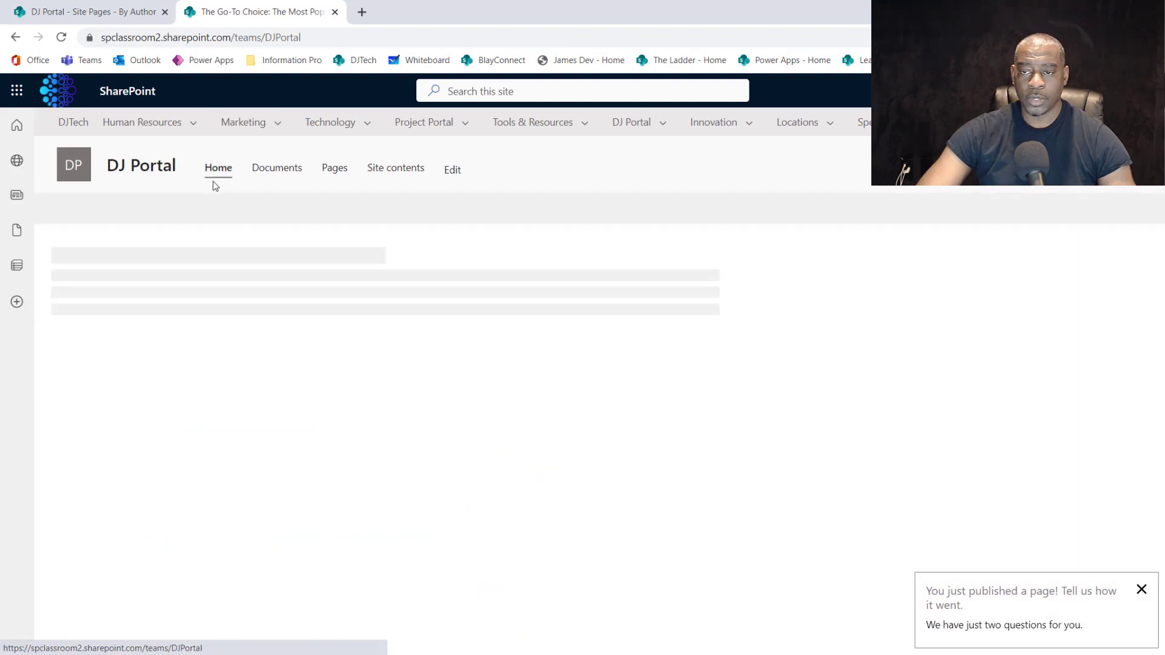
scroll(402, 508, down, 5)
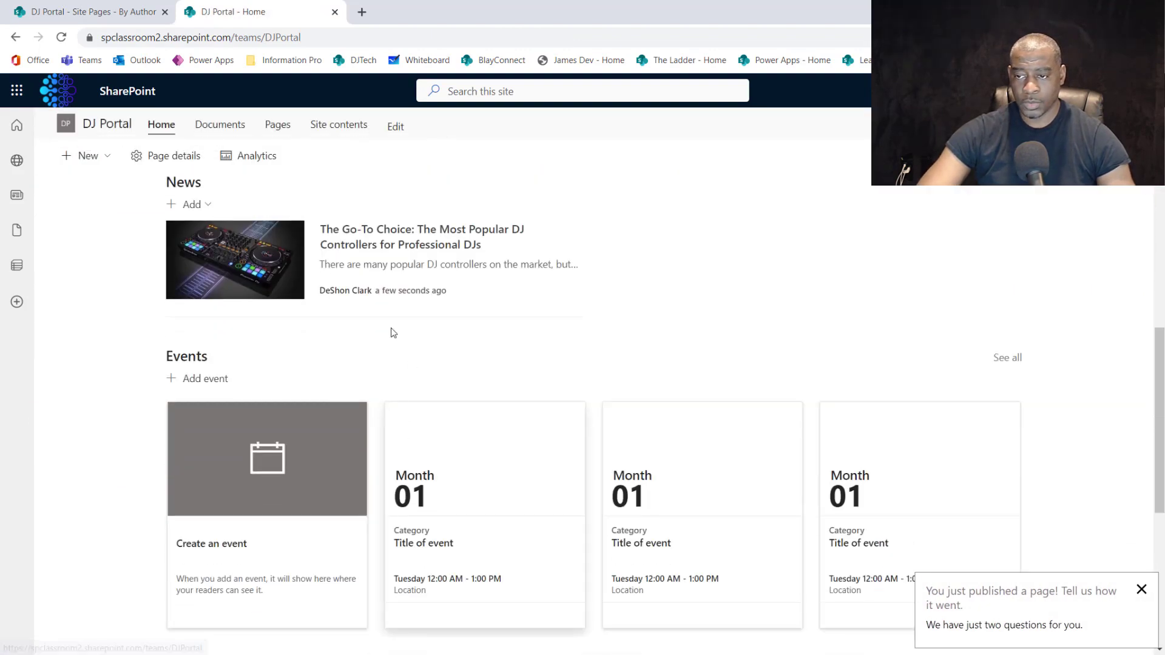
scroll(356, 423, up, 5)
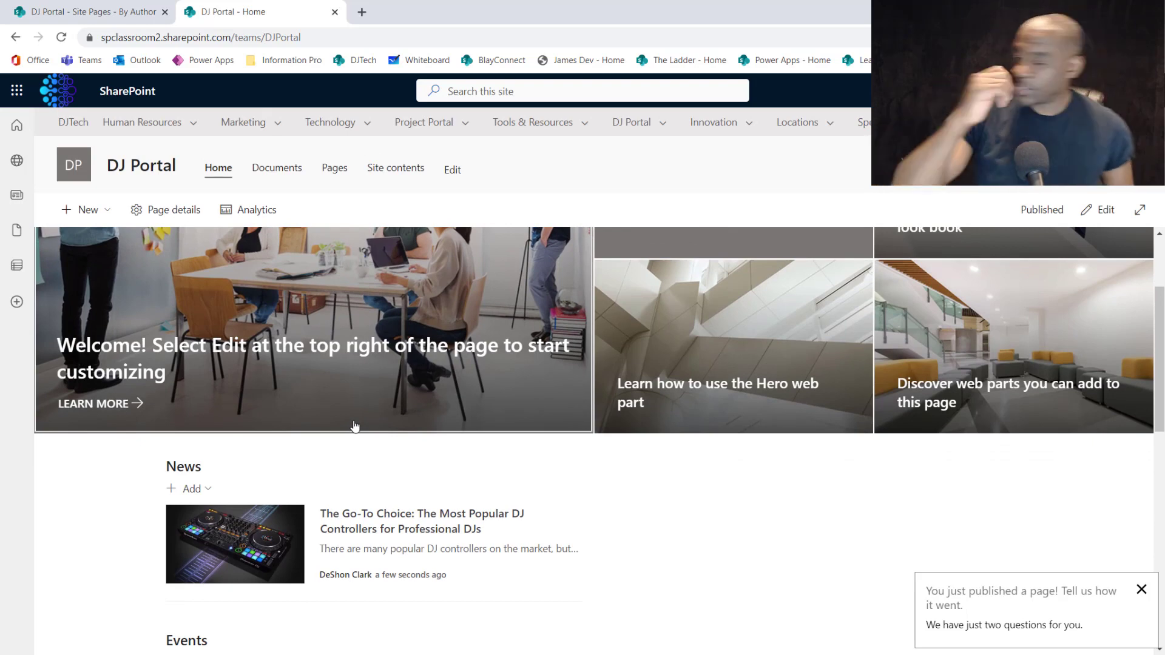
scroll(375, 495, down, 3)
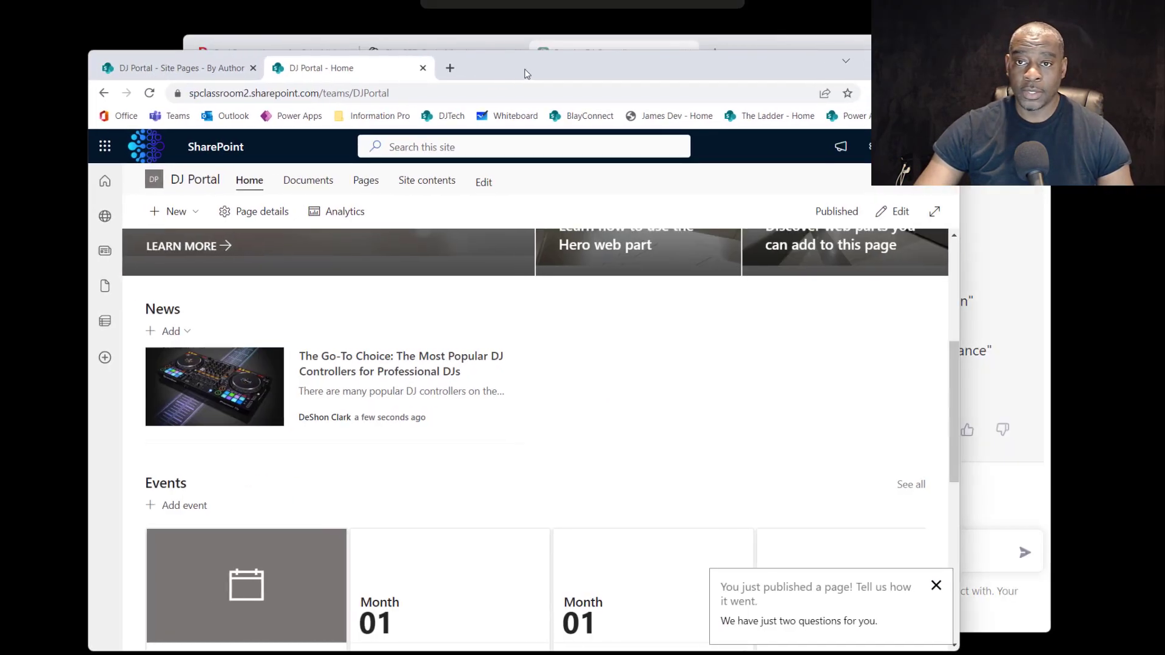
Switch to Notepad, enlarge its window to review the article questions and categories, and bring the ChatGPT conversation to the front
double_click(441, 22)
key(alt+Tab)
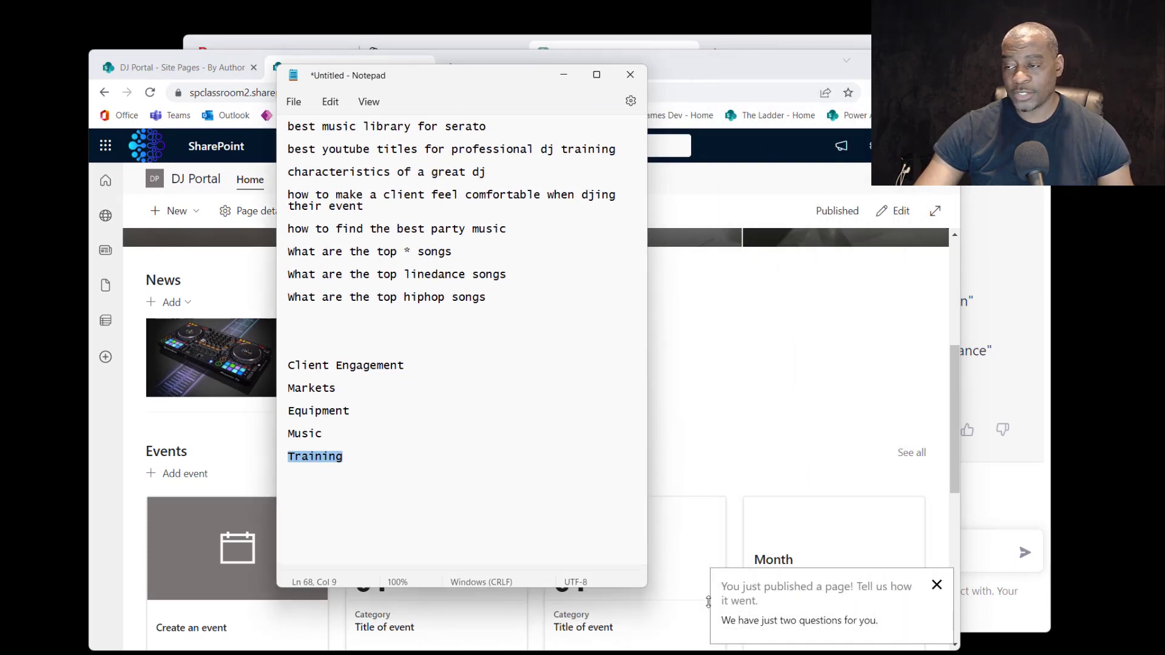
drag(642, 587, 644, 631)
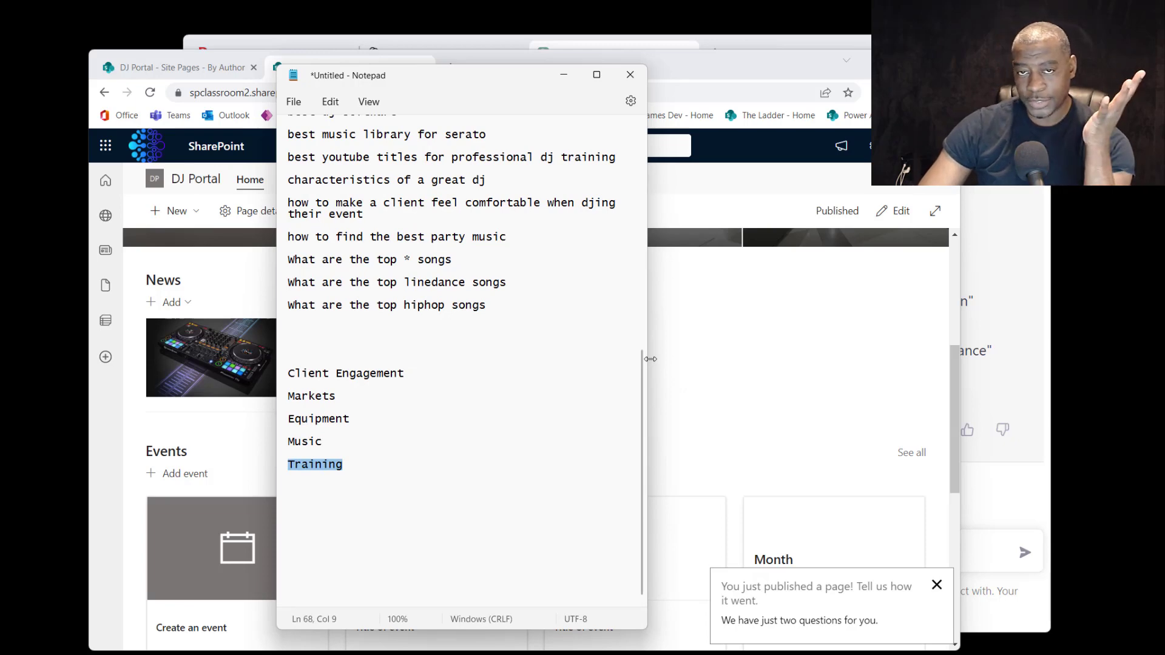
scroll(510, 321, up, 5)
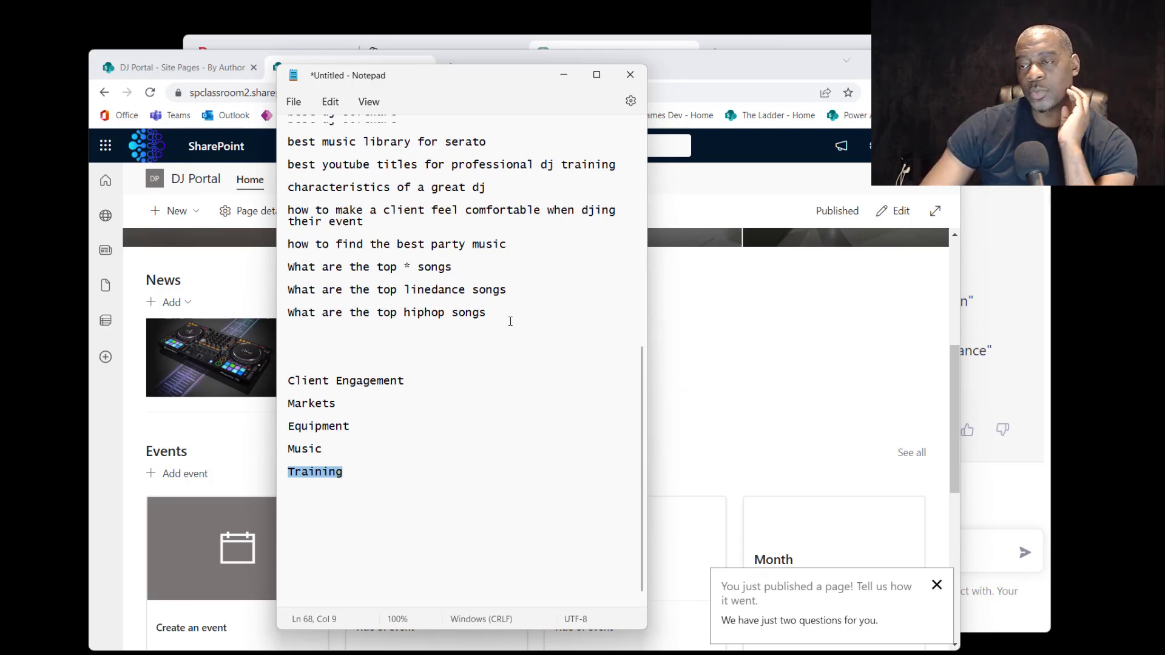
scroll(510, 321, up, 2)
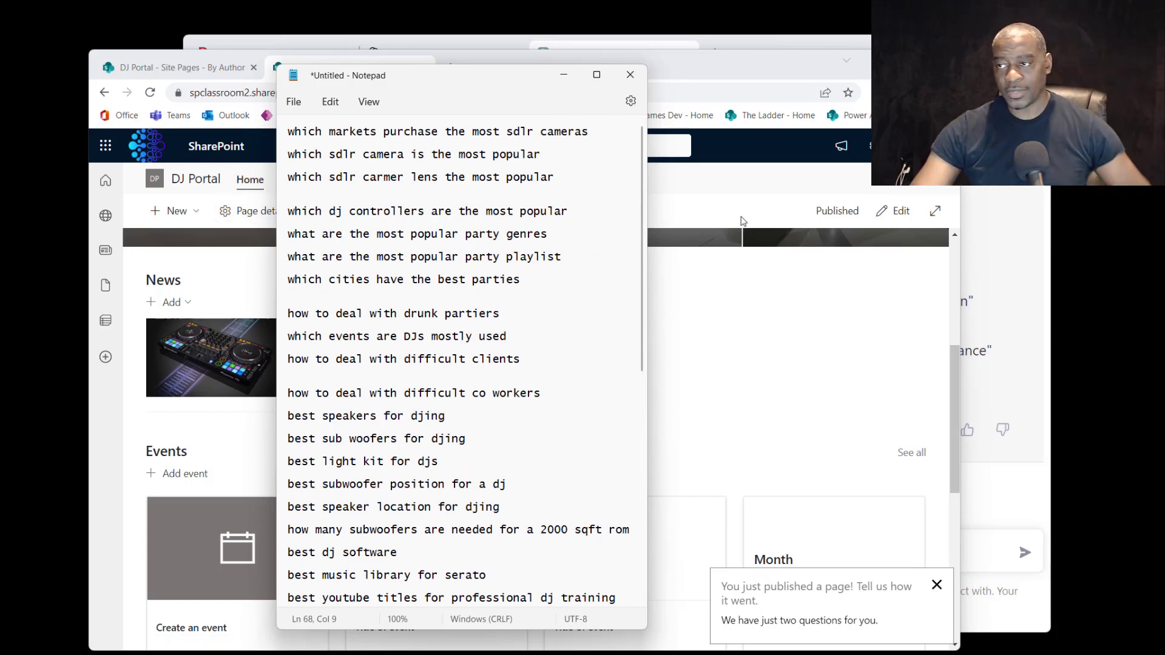
drag(782, 56, 774, 77)
click(782, 61)
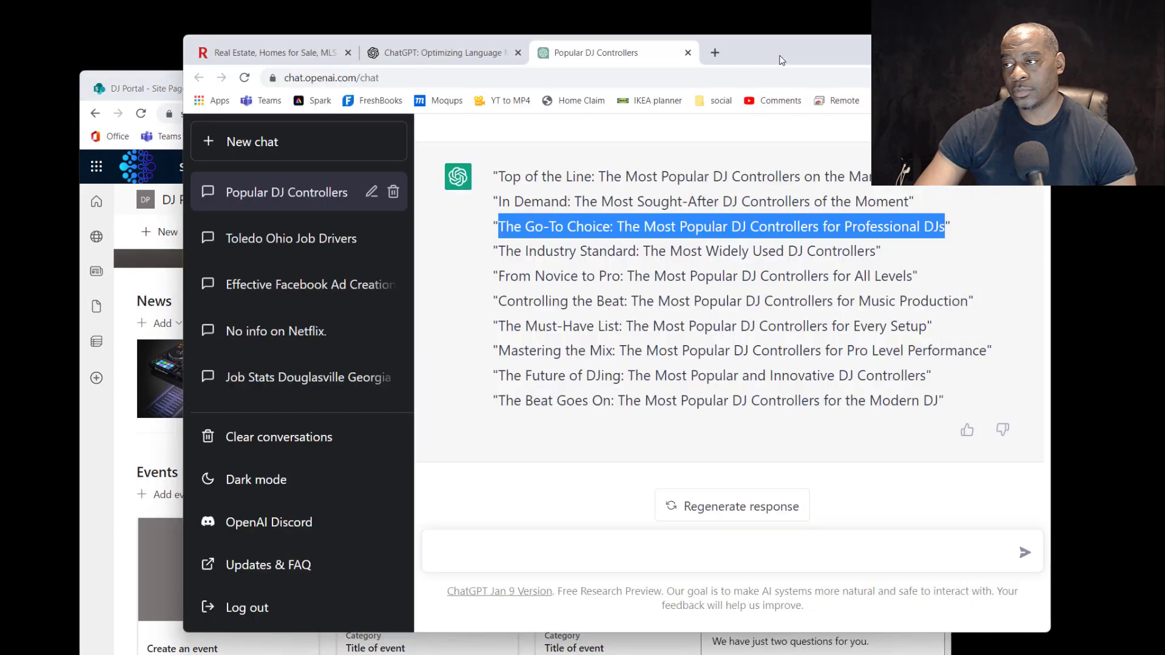
Look back through the ChatGPT conversation at the headline suggestions for the characteristics of a great DJ
scroll(805, 260, up, 5)
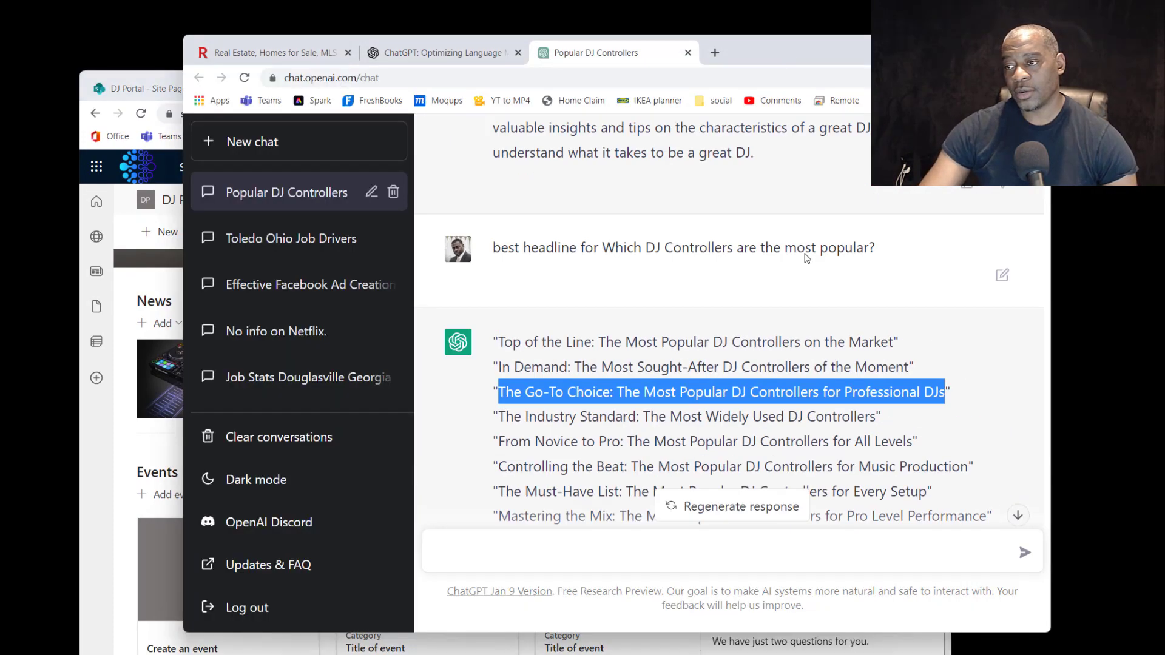
scroll(671, 193, up, 6)
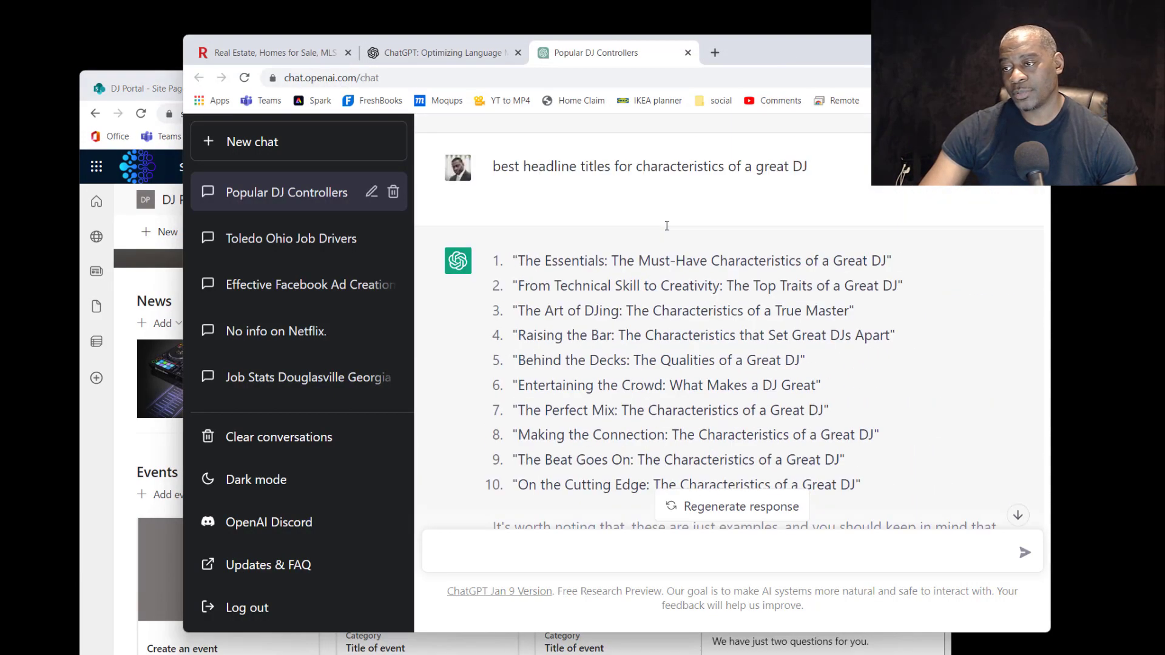
scroll(644, 279, down, 2)
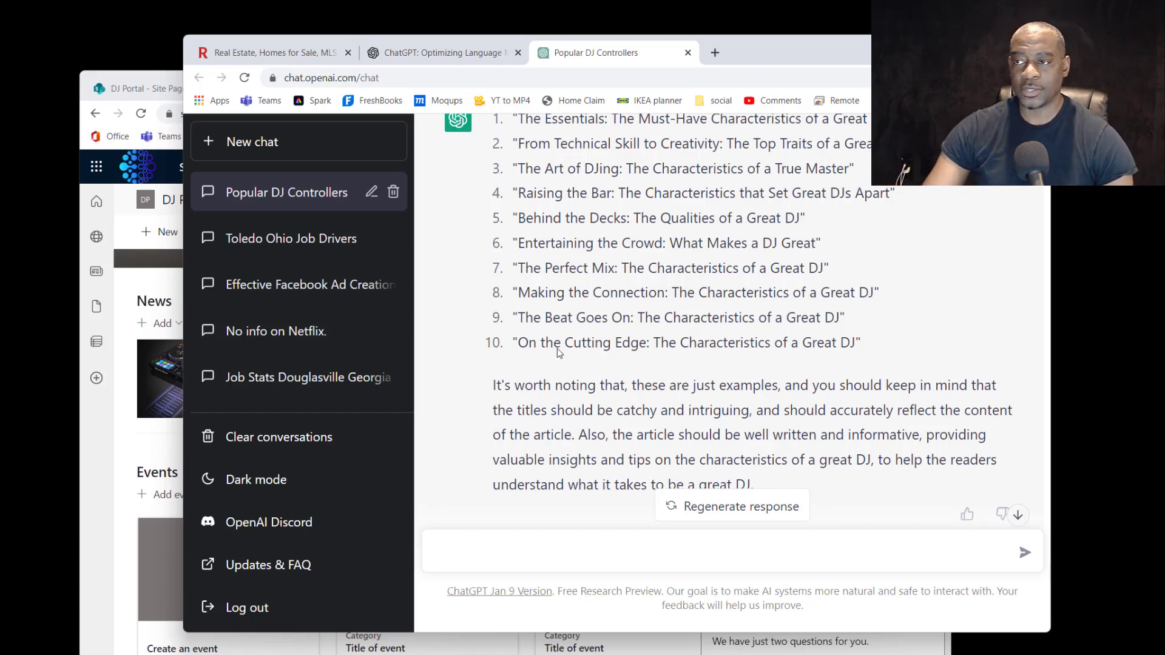
Move the ChatGPT window aside, bring the SharePoint window to the front, enlarge it, and leave only the DJ Portal home page open
drag(813, 44, 888, 27)
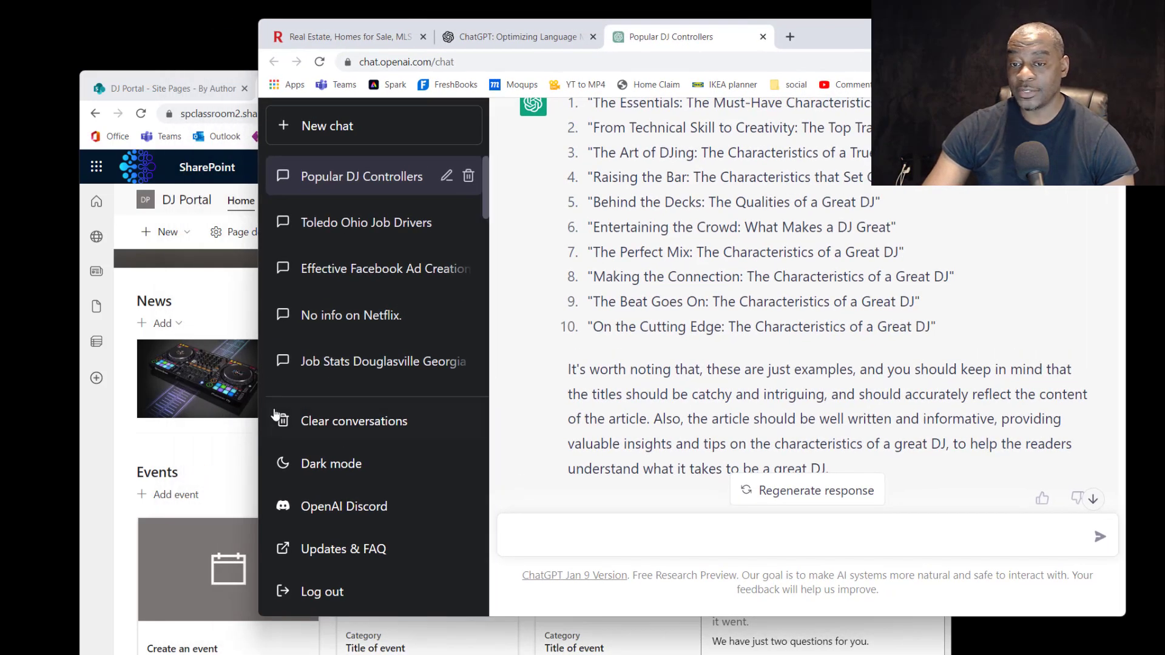
click(108, 473)
drag(488, 90, 438, 45)
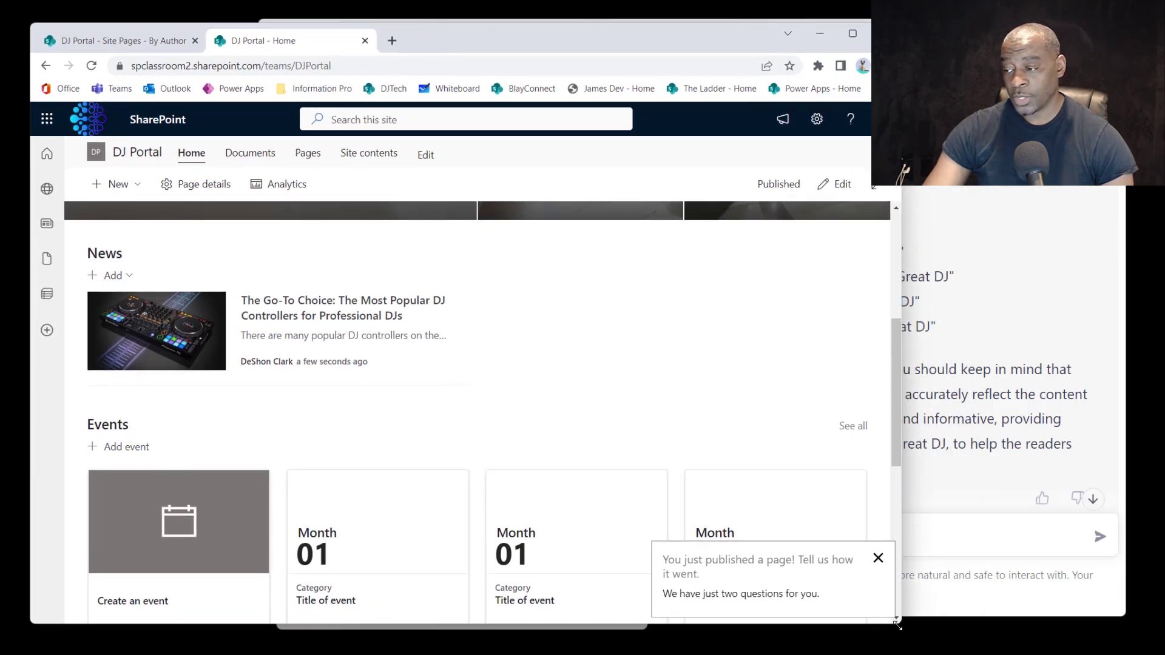
drag(897, 625, 1074, 635)
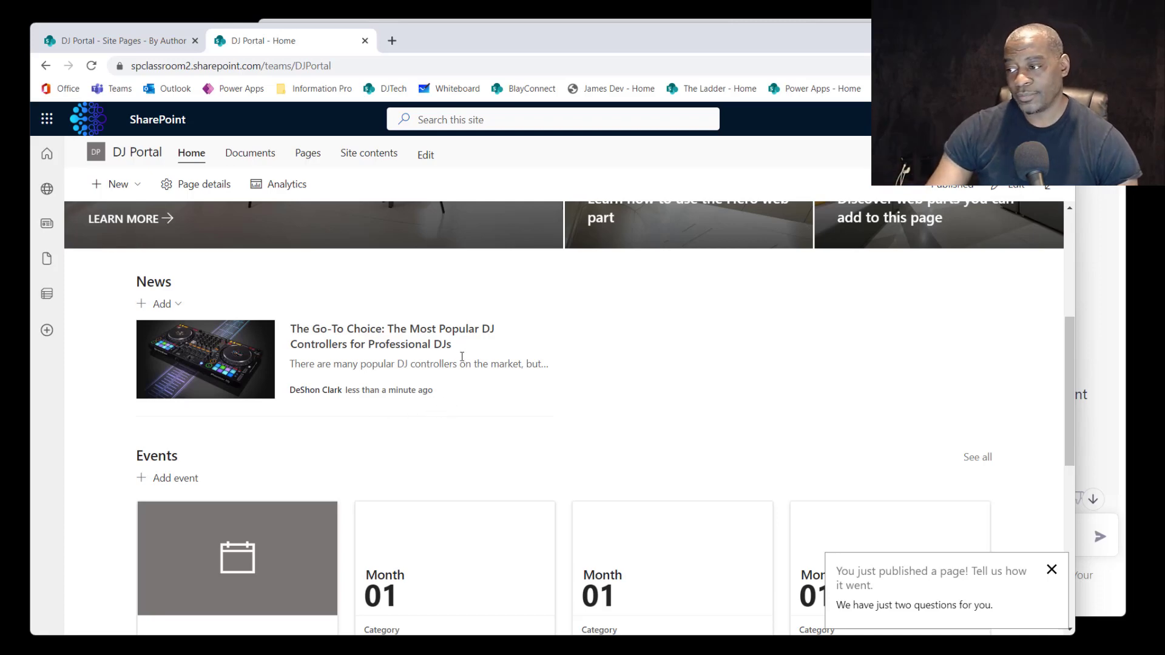
scroll(464, 357, down, 2)
scroll(491, 341, up, 3)
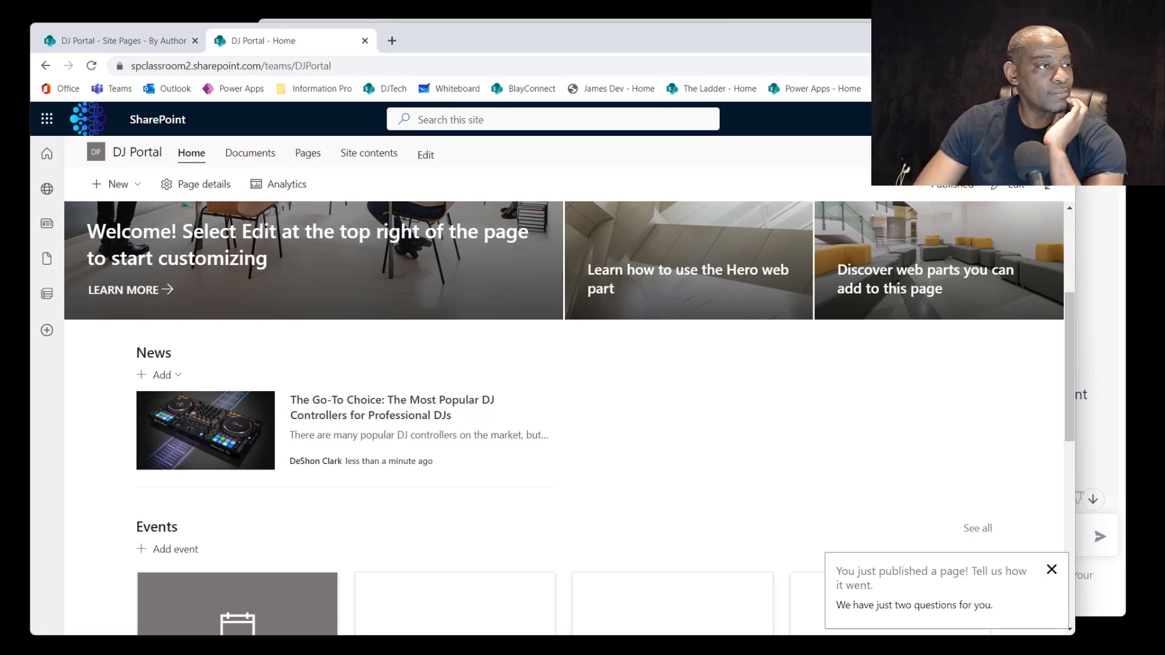
key(ctrl+w)
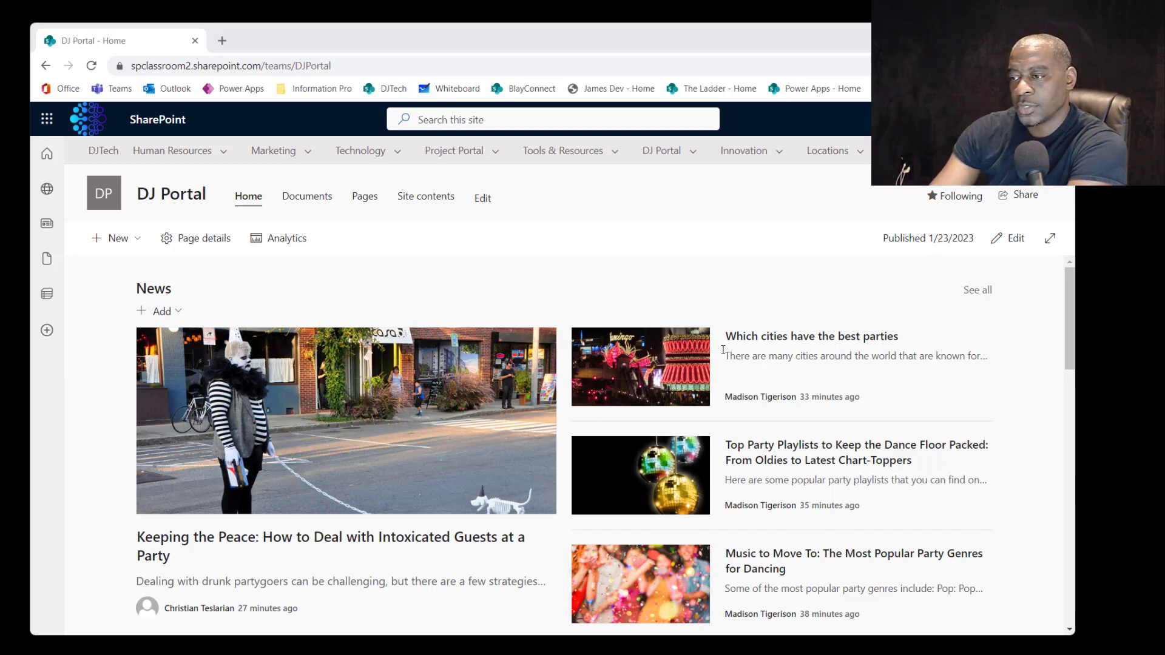
Open the "Keeping the Peace" news post, review its category, author and article text, and return to the DJ Portal home page
click(390, 435)
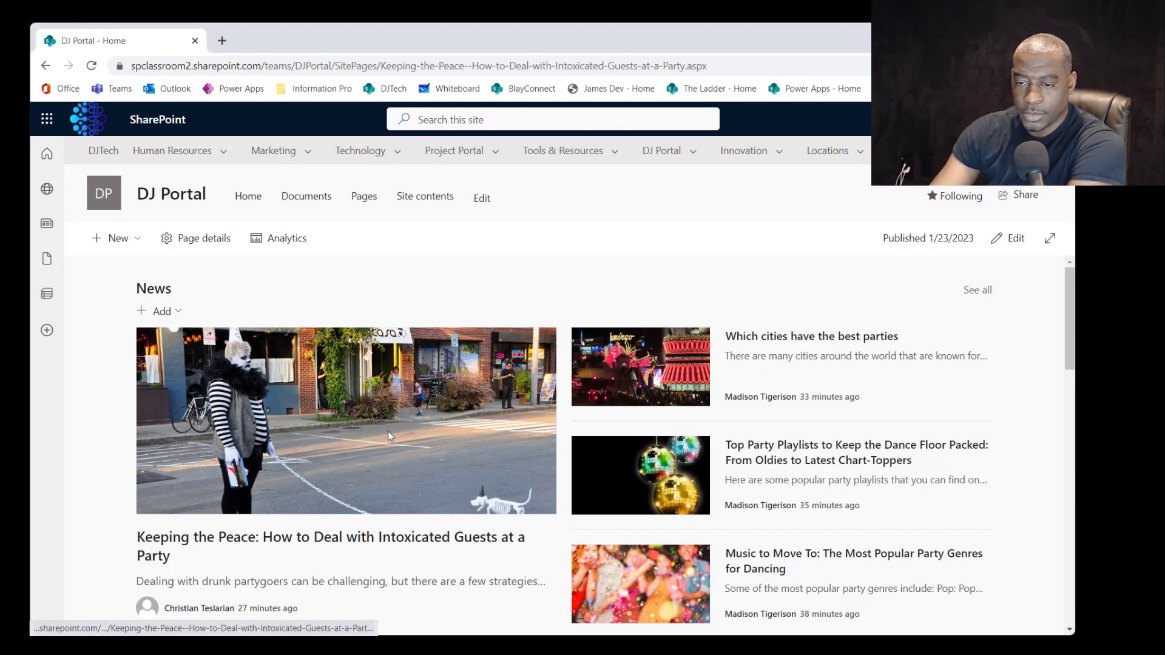
mouse_move(201, 397)
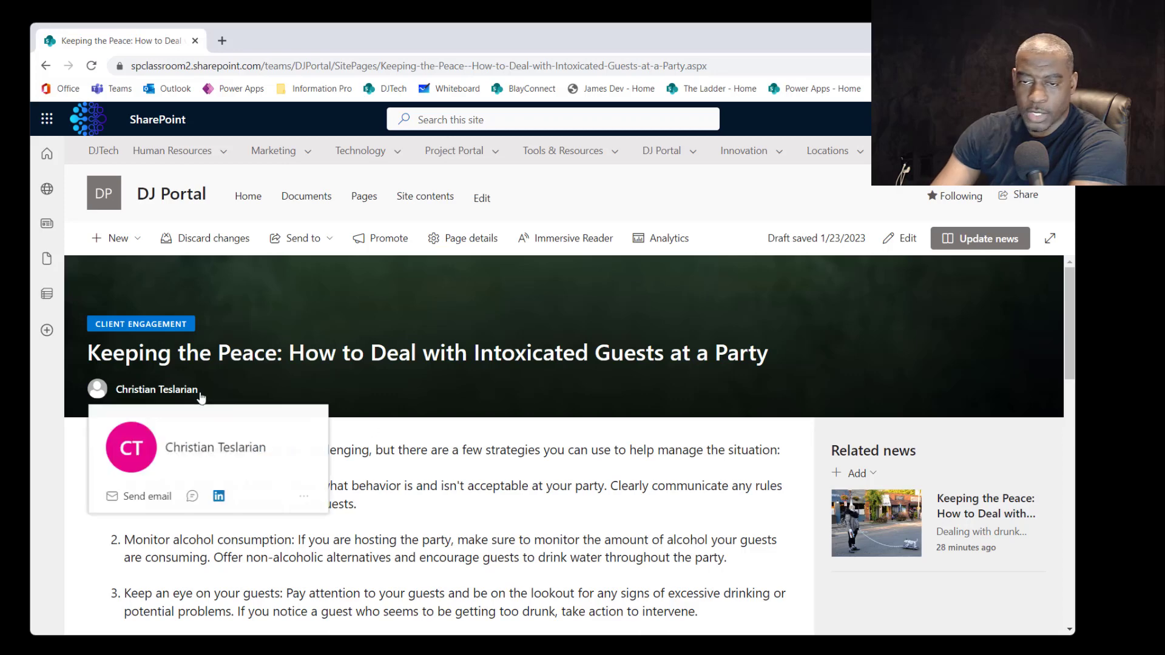
click(201, 398)
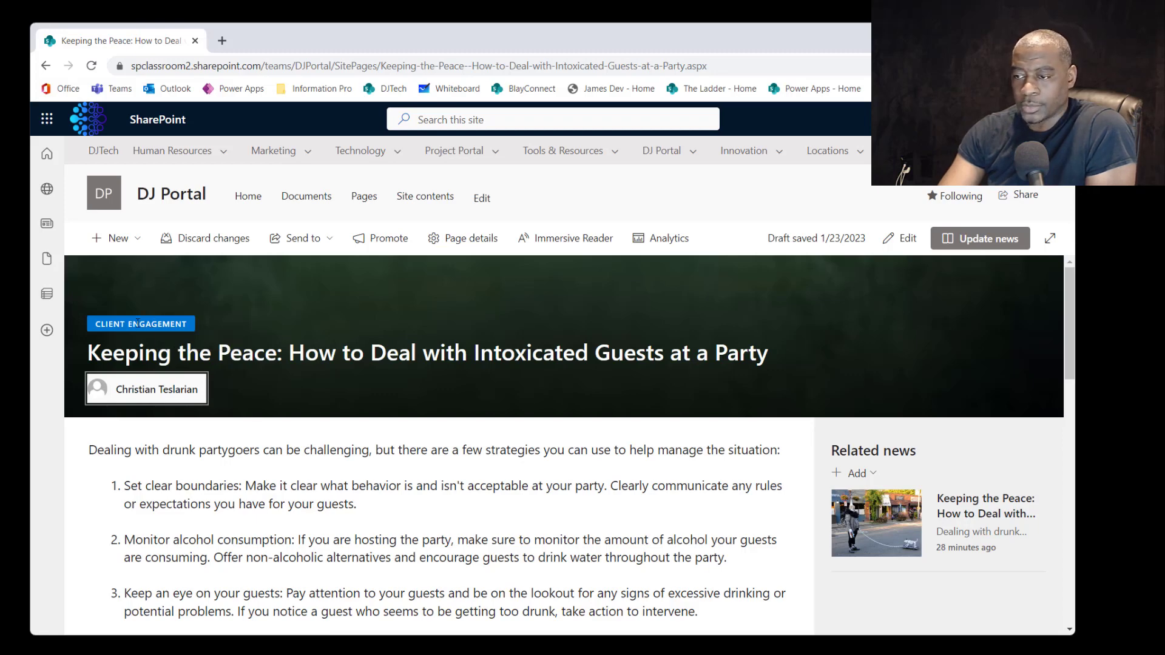
scroll(217, 374, down, 2)
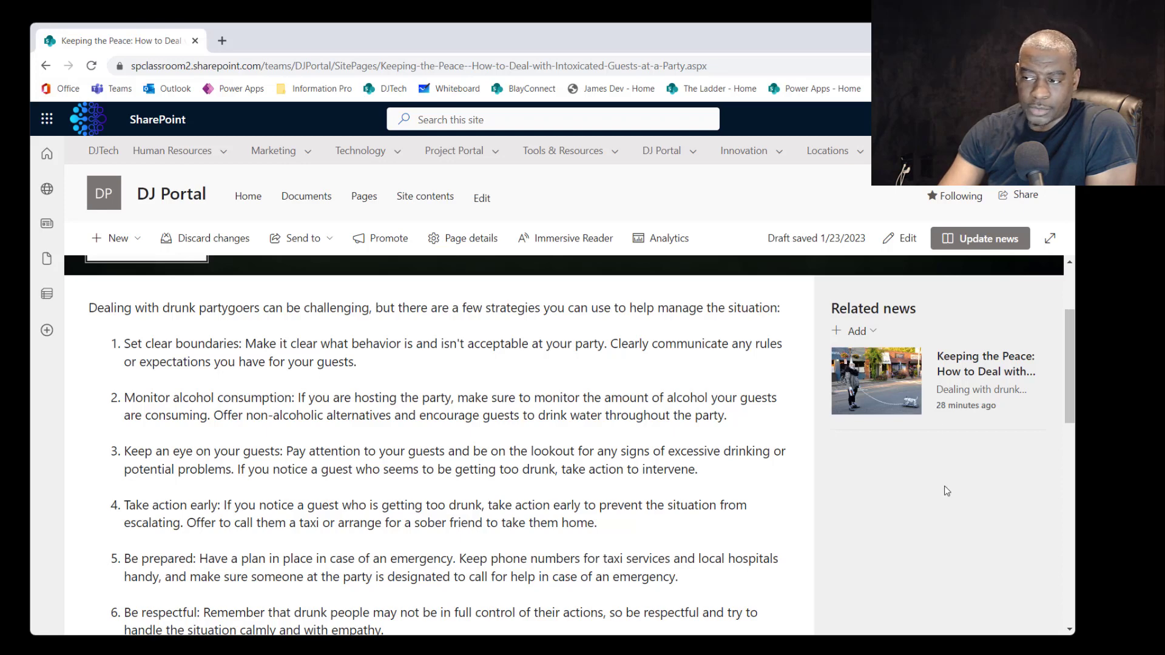
scroll(946, 491, up, 2)
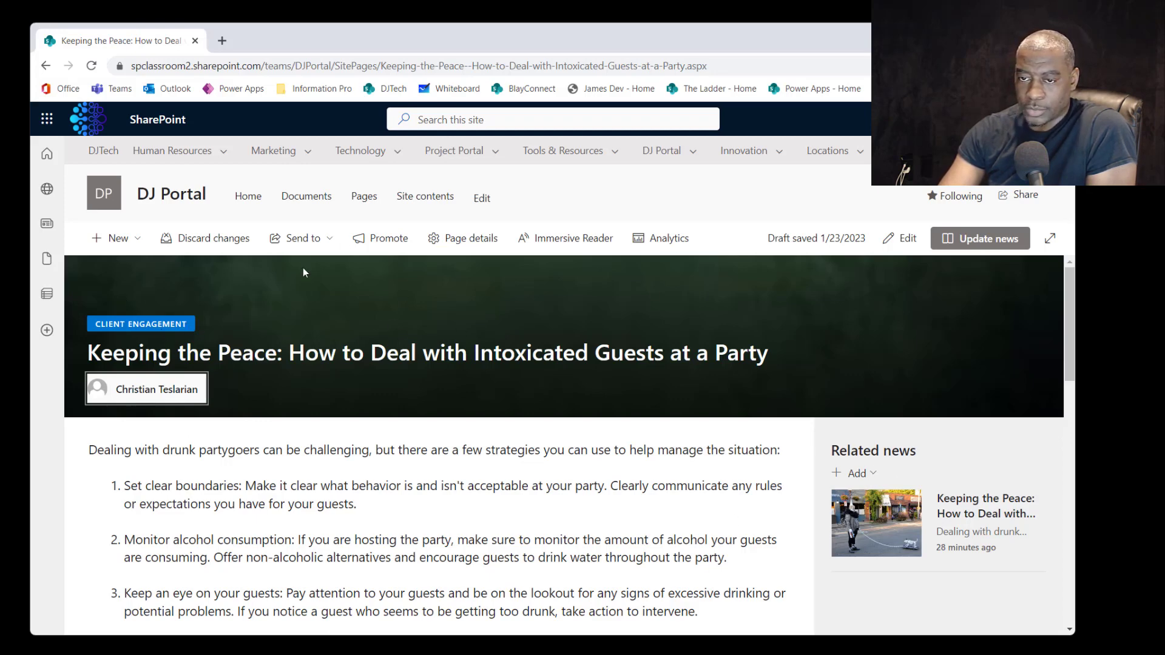
click(246, 196)
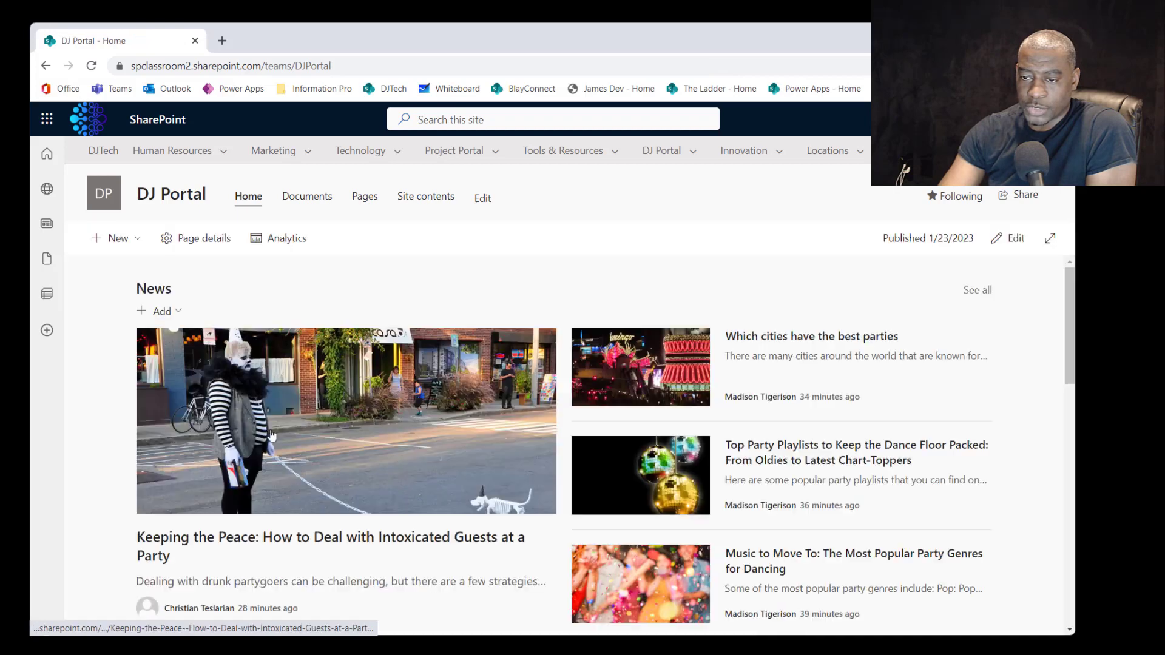
Compare the banners and categories of the "Which cities have the best parties", "Keeping the Peace" and "Top Party Playlists" posts
click(692, 346)
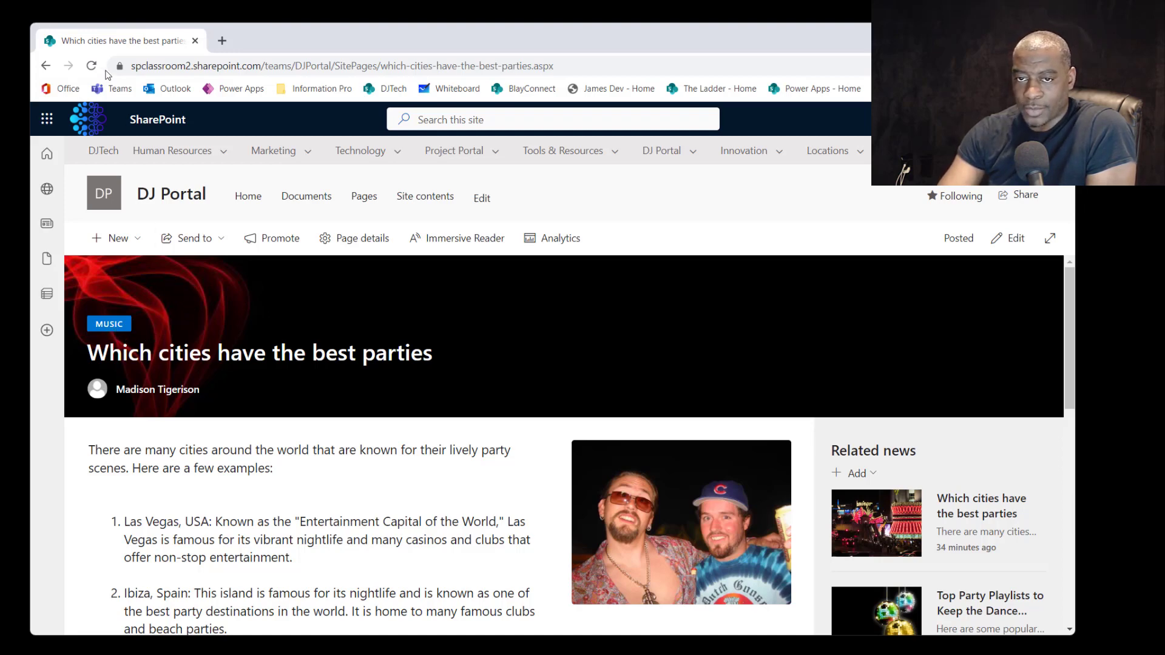
click(45, 66)
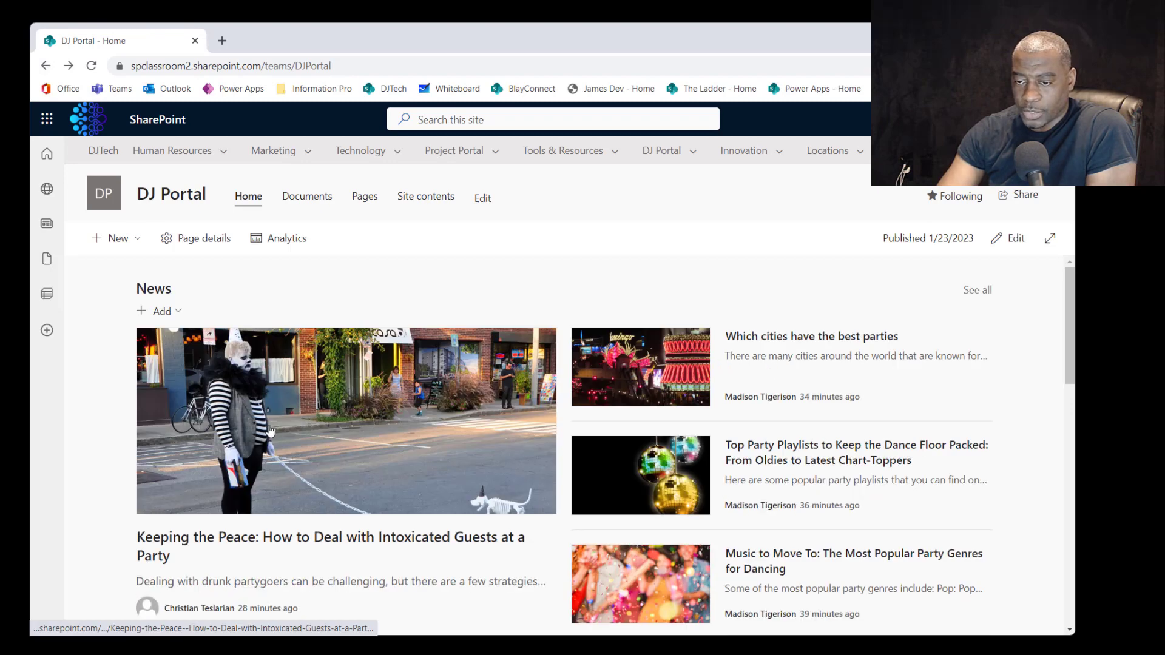
click(273, 435)
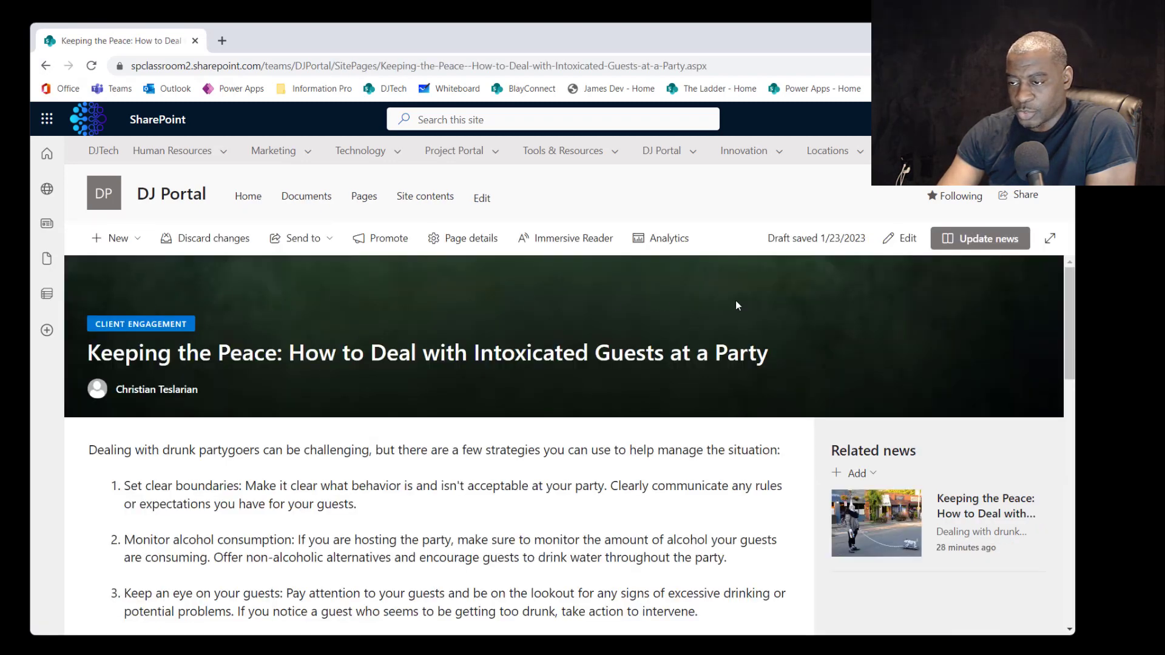
click(47, 68)
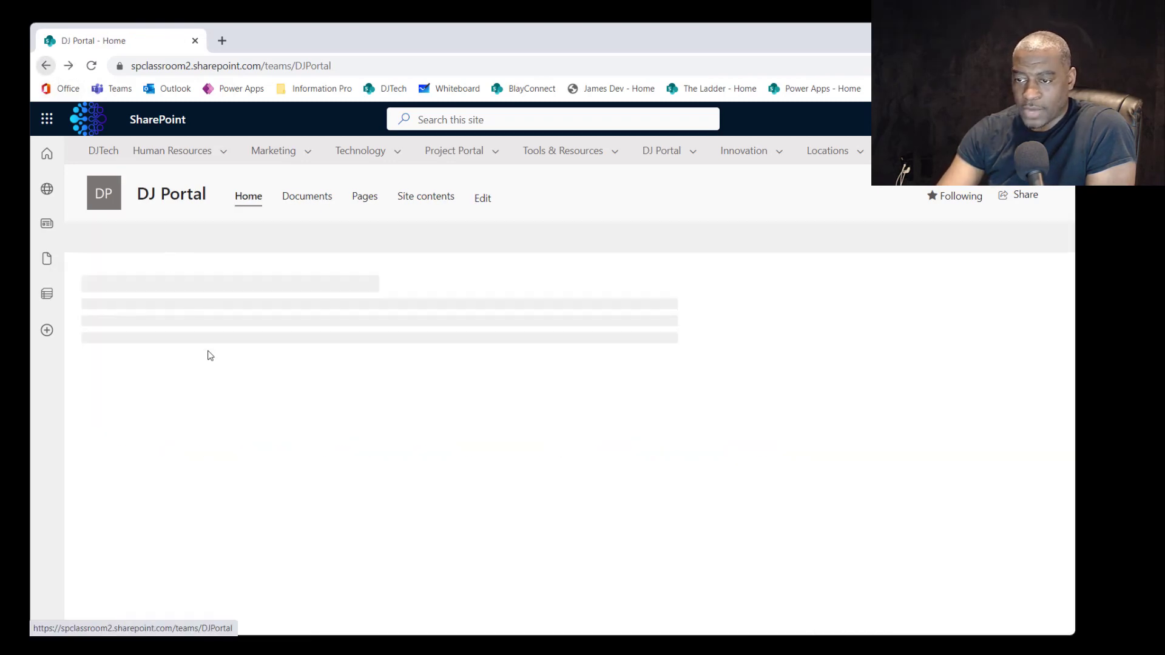
click(670, 492)
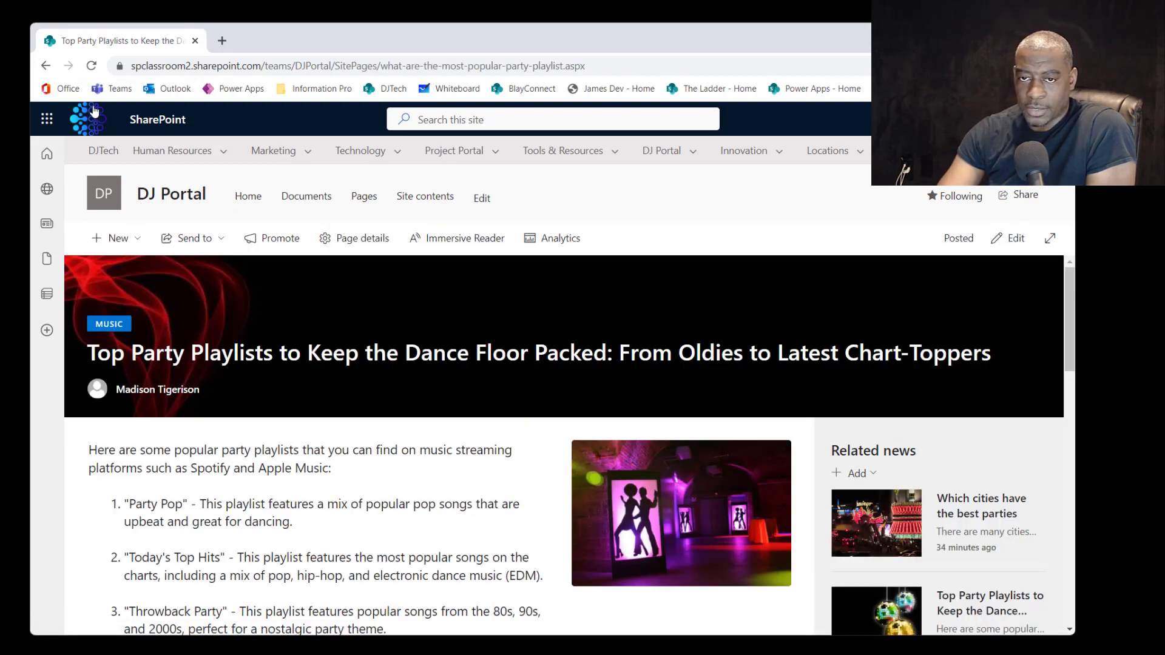
click(47, 66)
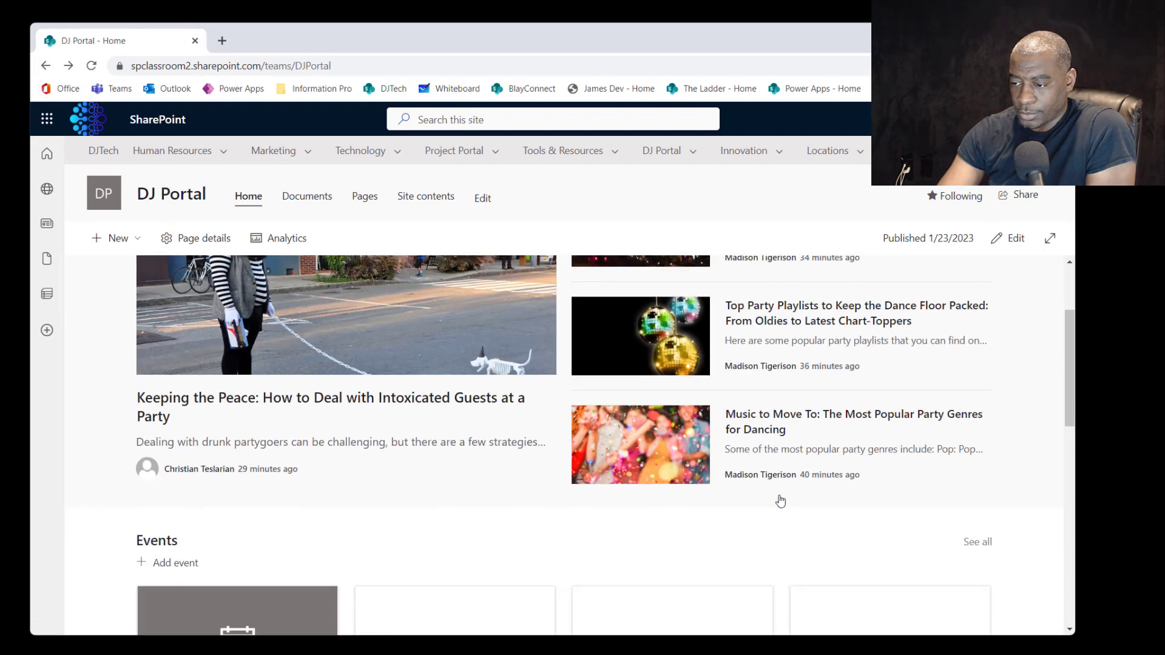
Find "The Go-To Choice" post in the full news list, review its header, controller list and image, and return to the home page
click(978, 290)
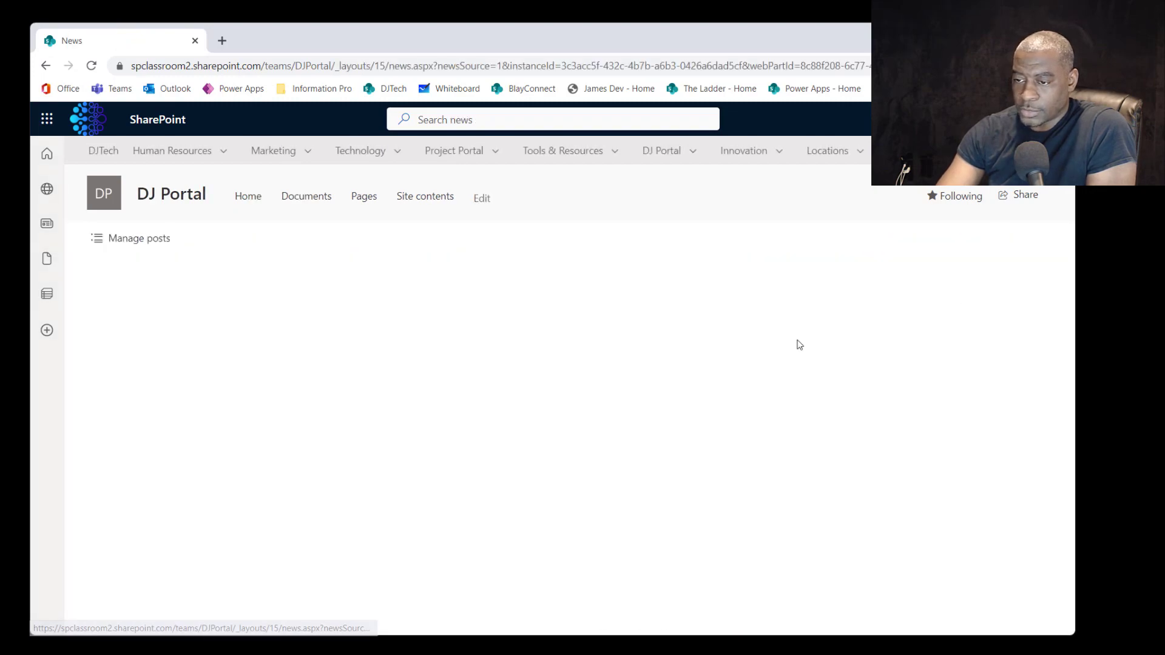
scroll(430, 462, down, 3)
scroll(429, 462, down, 5)
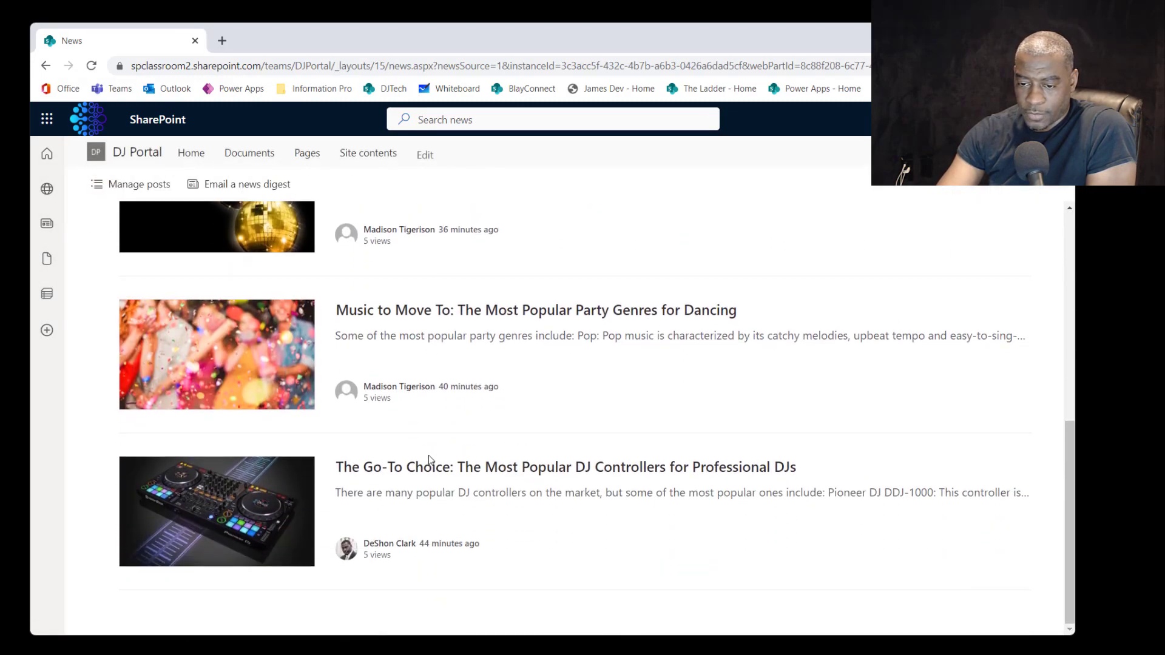
click(272, 505)
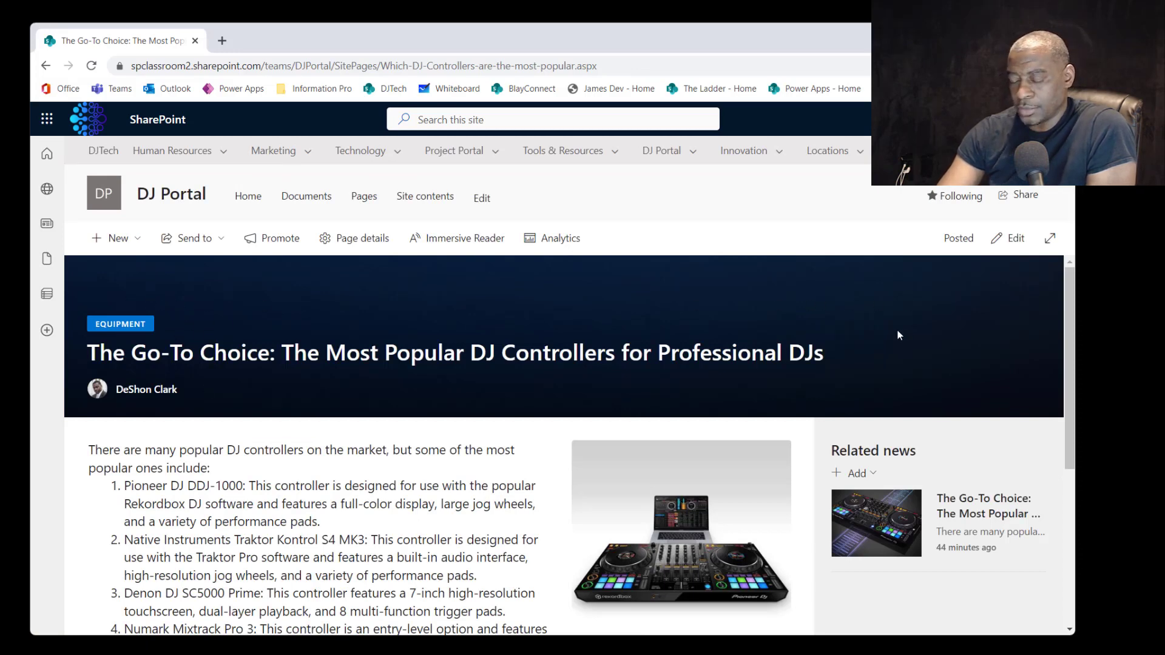
scroll(311, 377, down, 4)
scroll(309, 387, up, 2)
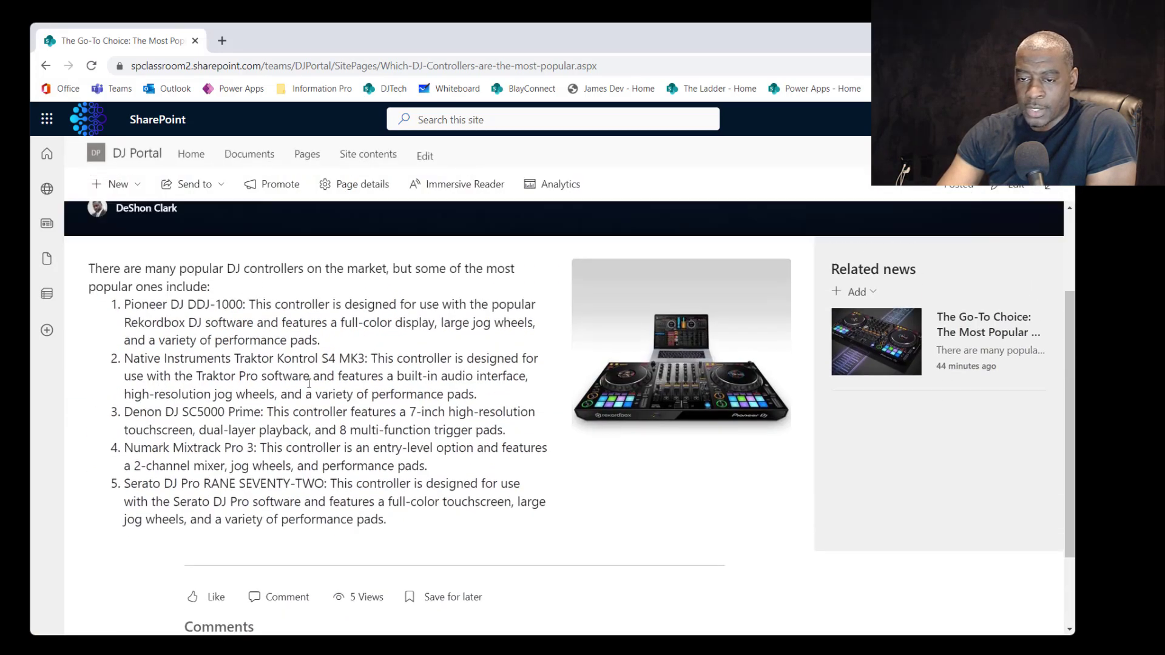
drag(187, 403, 387, 607)
click(385, 597)
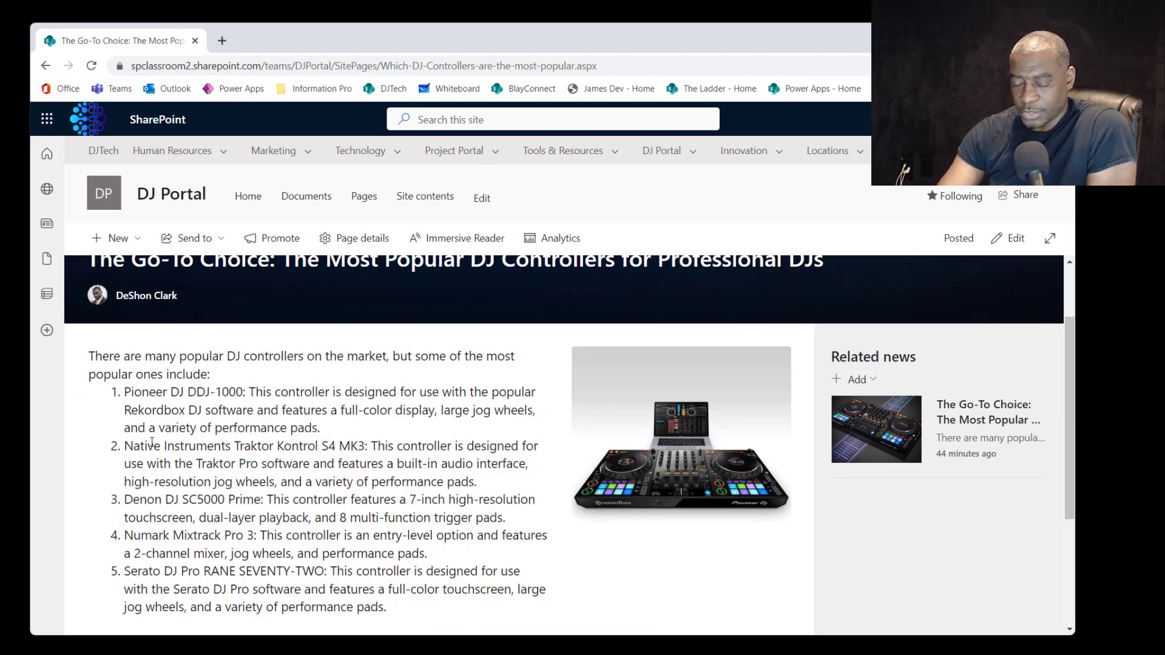
scroll(206, 450, up, 2)
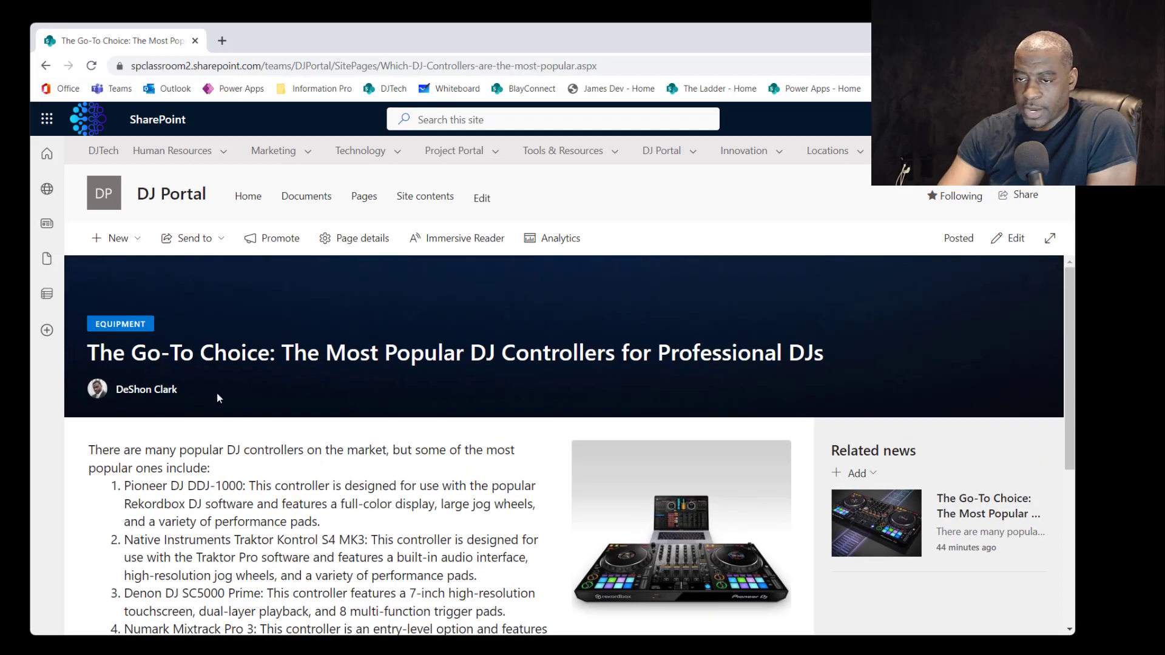
click(247, 196)
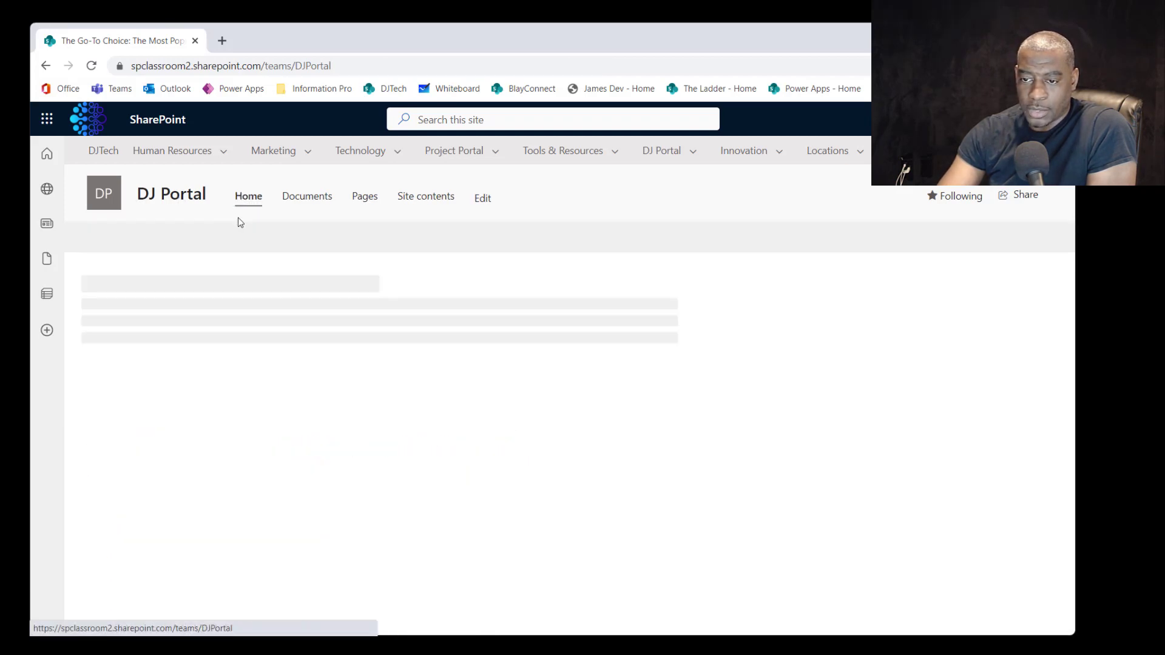
Open the "Top Party Playlists" post and check the options for creating a new post from it
click(634, 472)
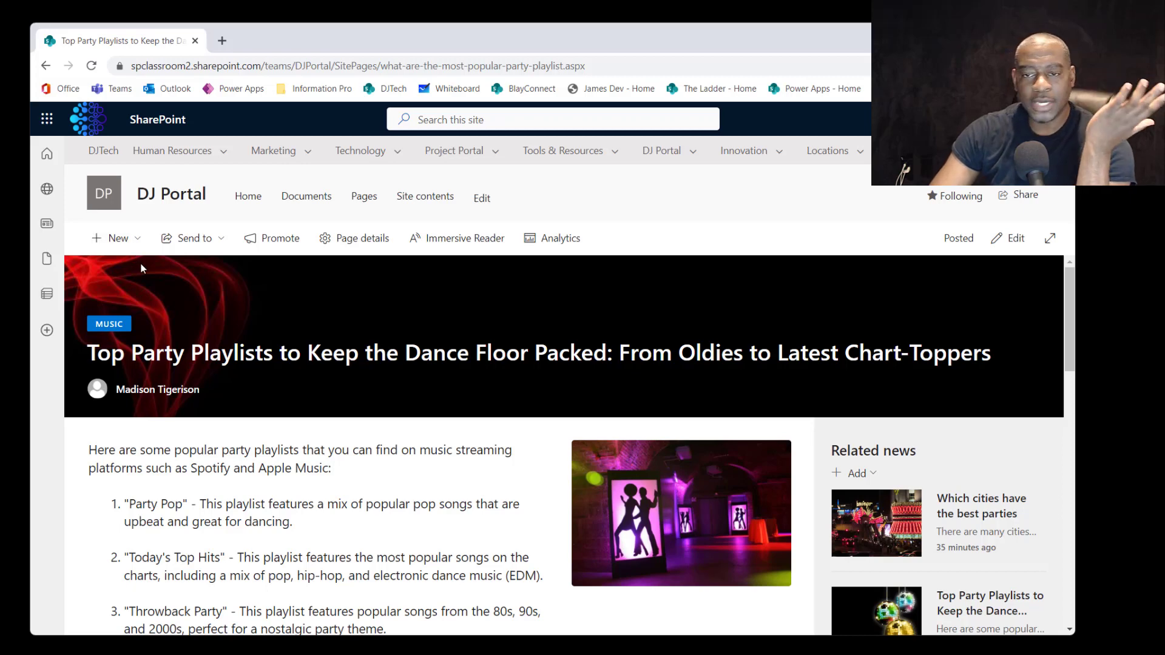
click(104, 240)
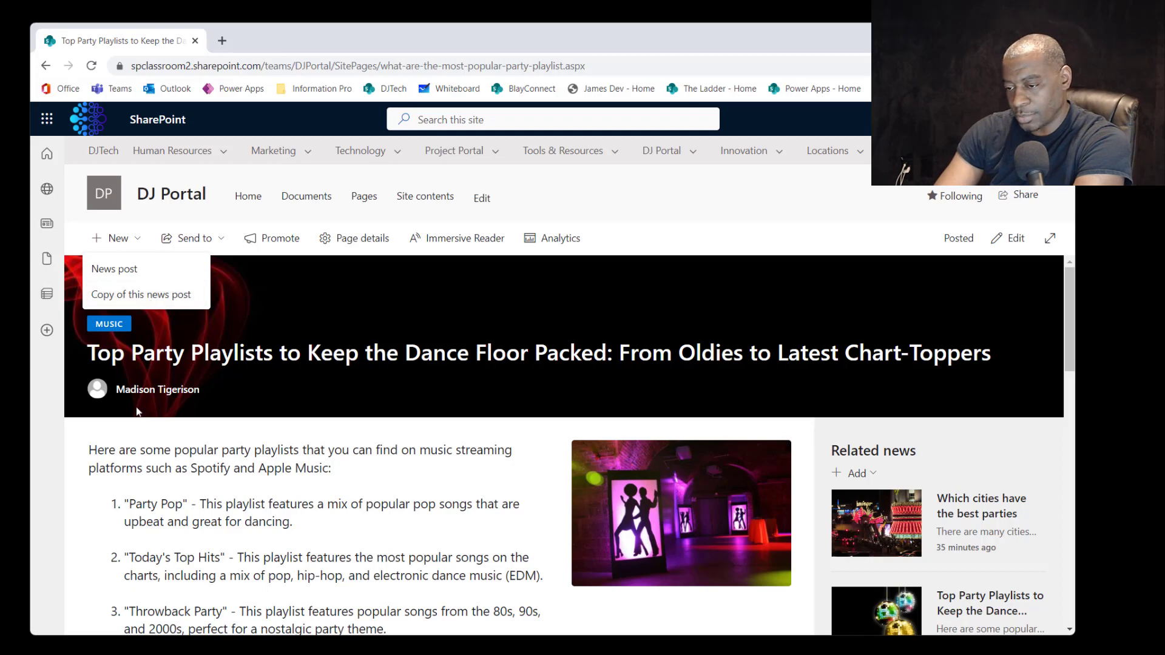
click(181, 461)
Examine the "Top Party Playlists" article's playlist descriptions and the embedded music players below them
scroll(181, 463, down, 3)
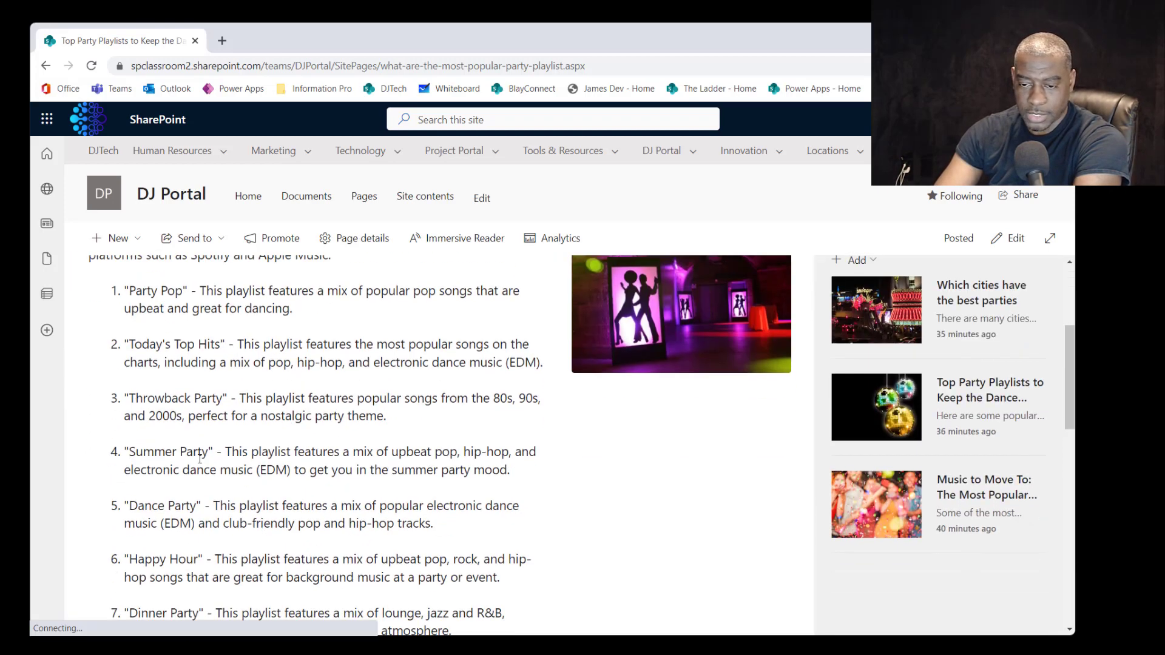
drag(150, 297, 217, 522)
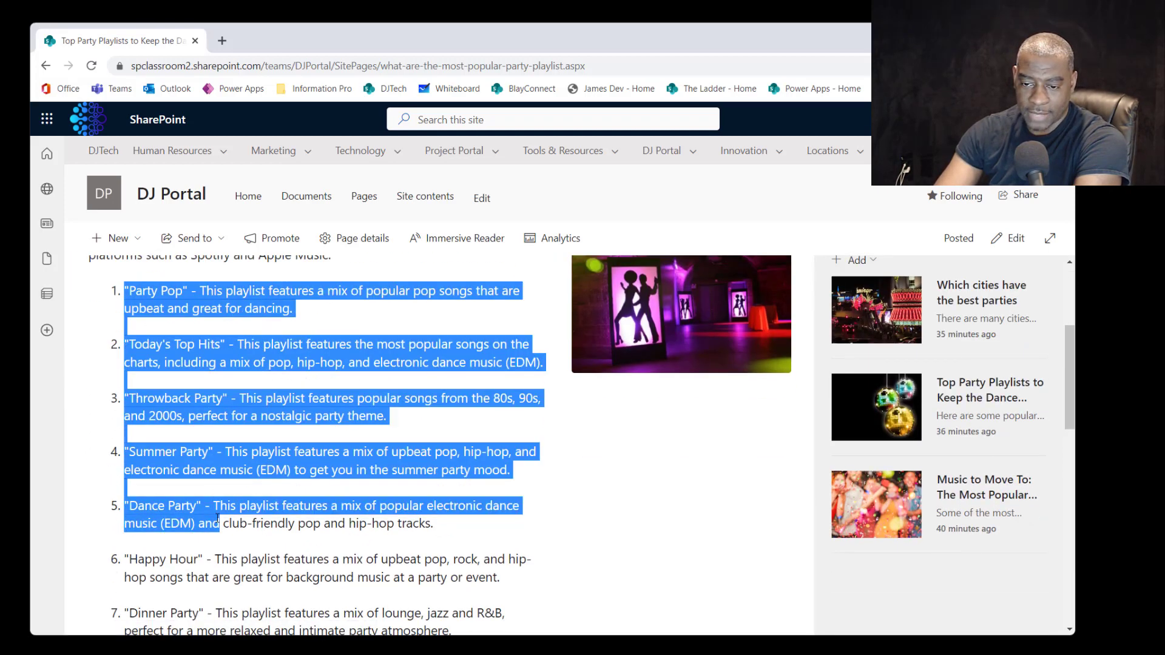
click(230, 491)
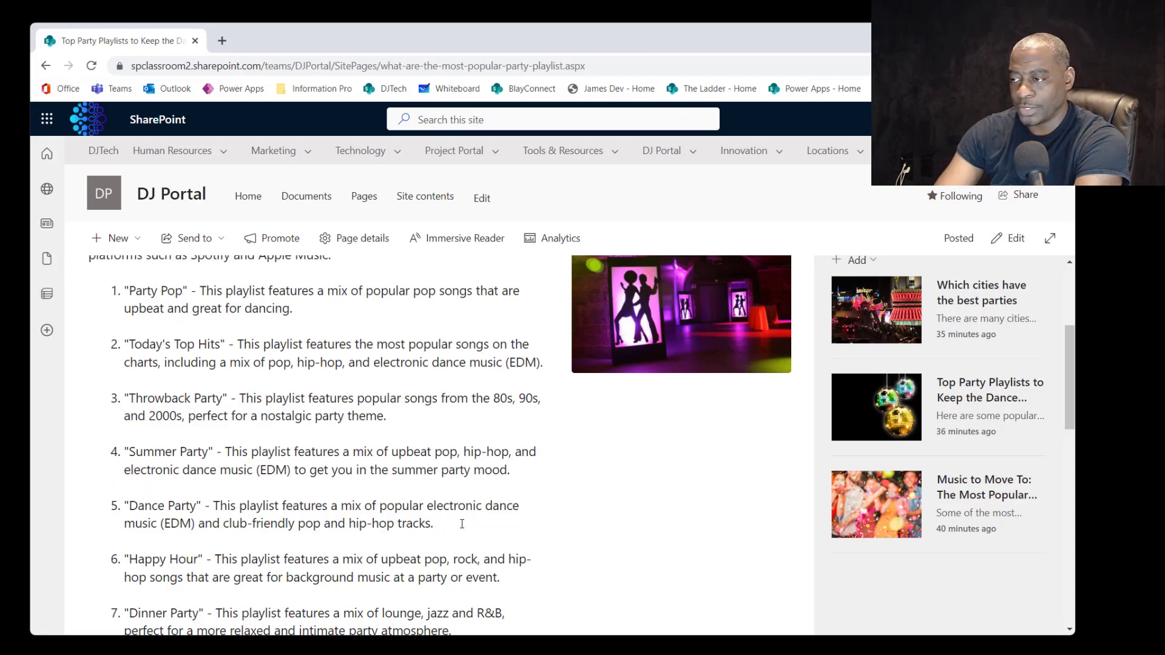
scroll(588, 488, up, 3)
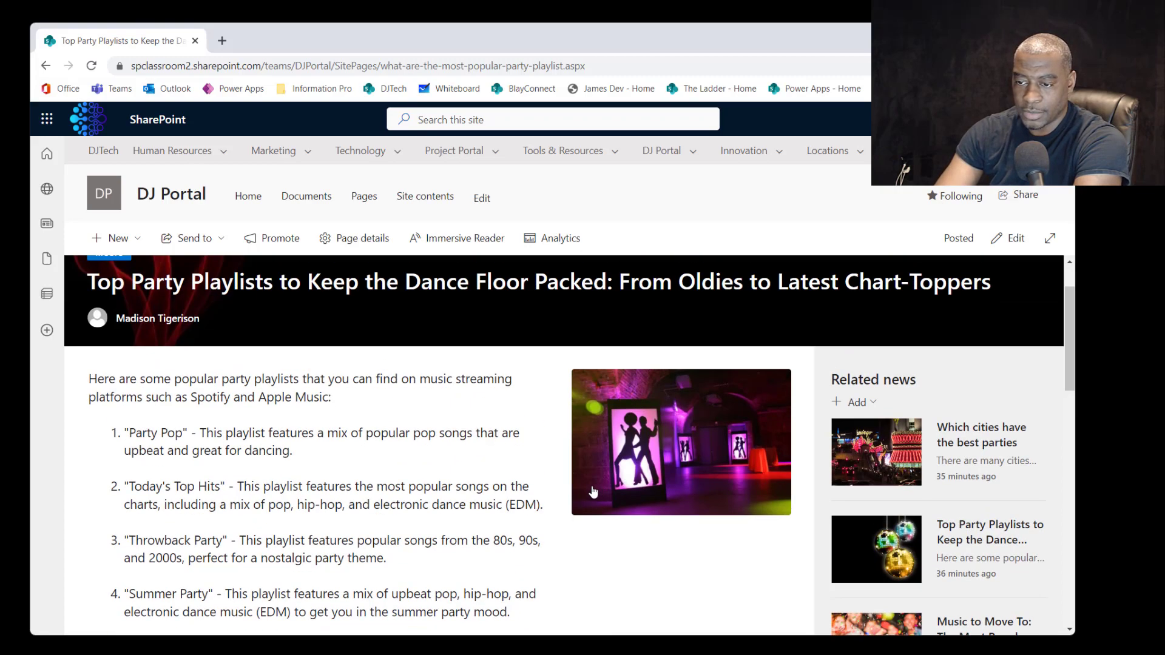
scroll(591, 491, down, 4)
scroll(593, 490, down, 8)
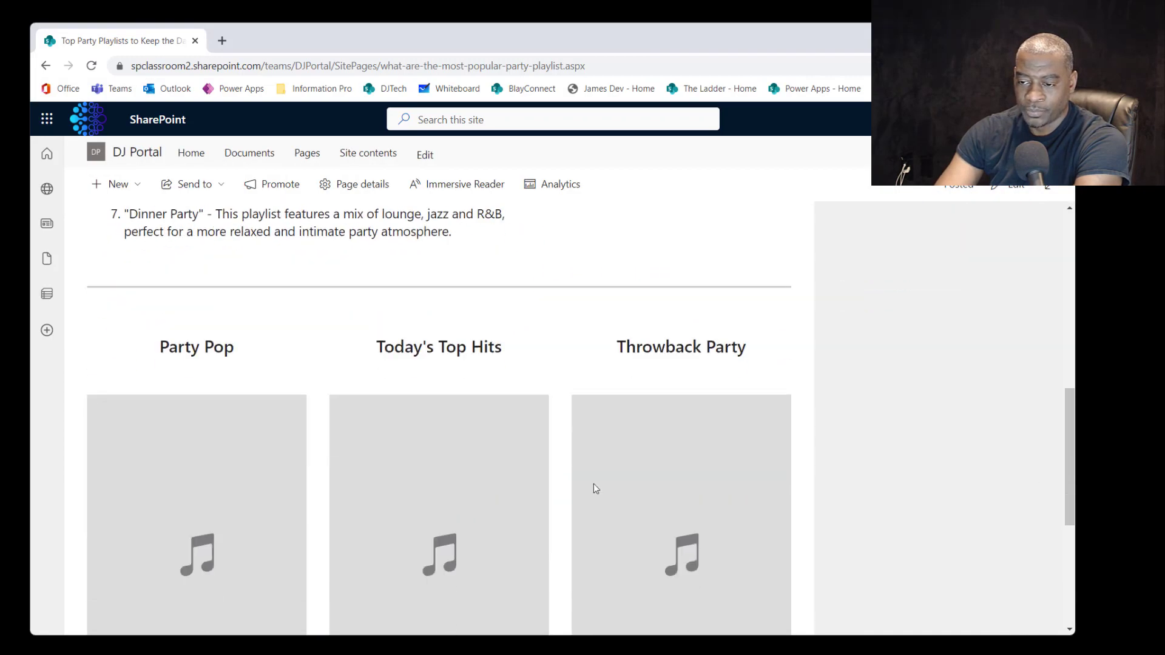
scroll(609, 480, up, 2)
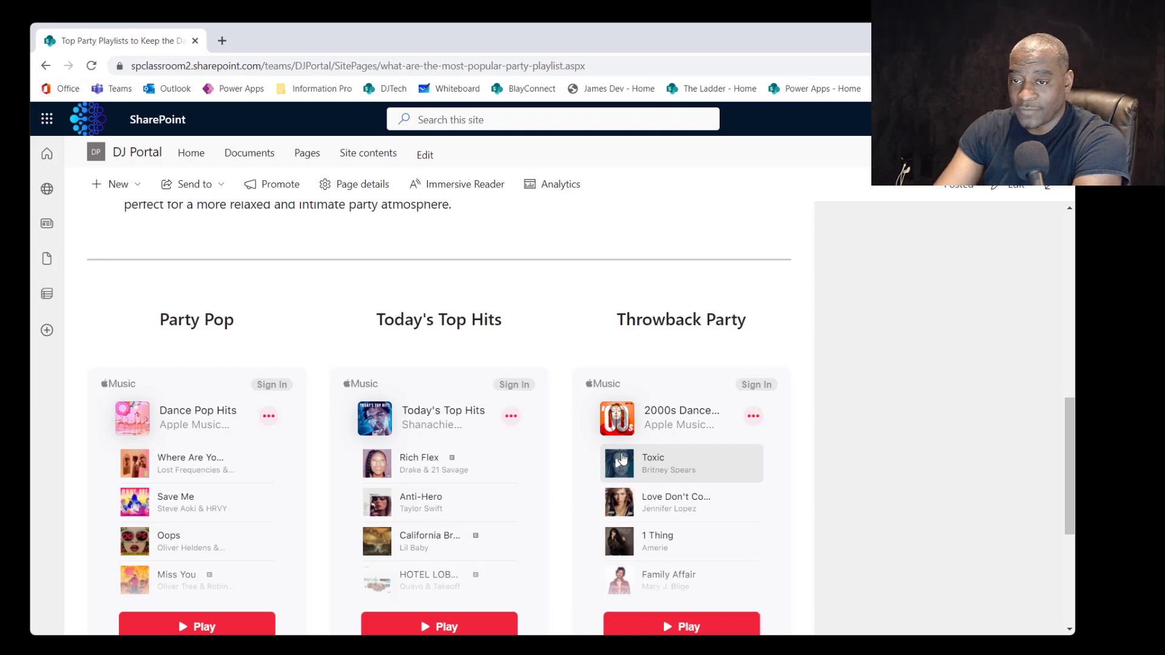
Compare the "Party Pop", "Today's Top Hits" and "Throwback Party" entries in the article's numbered list with the embedded music players below it
scroll(616, 468, up, 5)
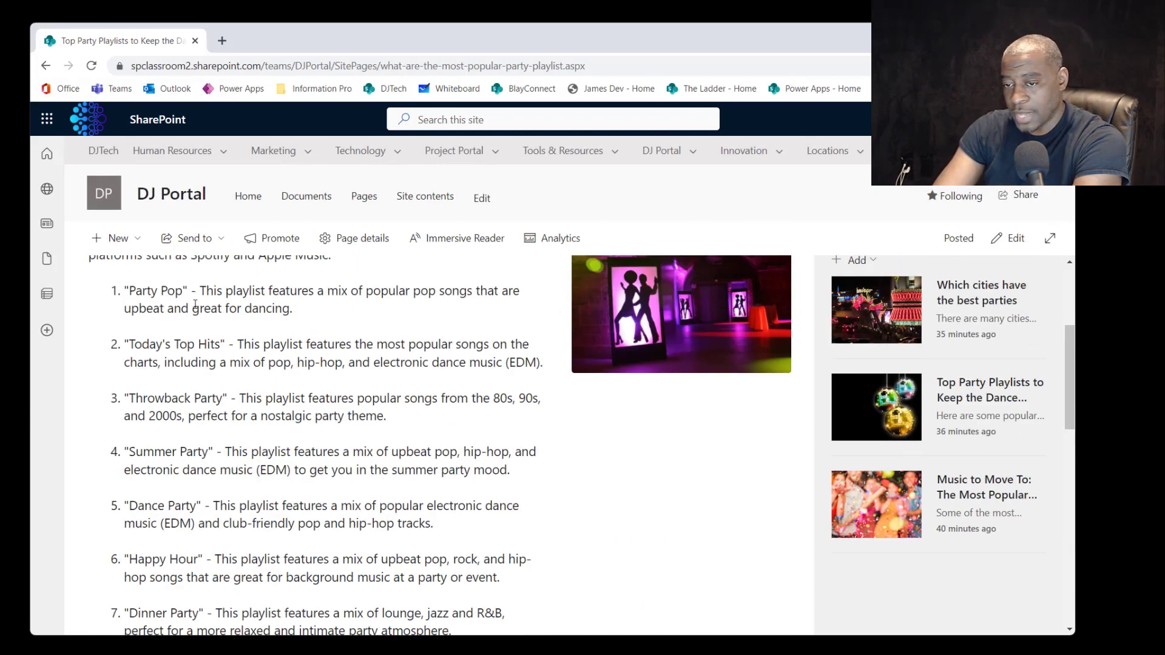
drag(153, 307, 243, 597)
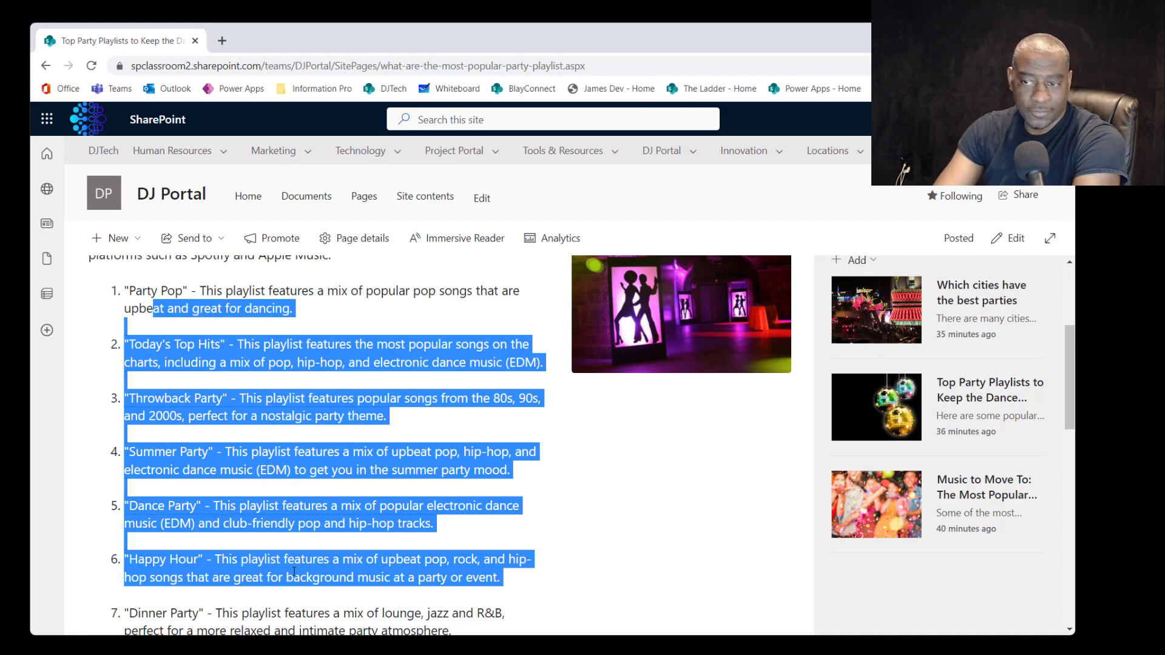
click(309, 523)
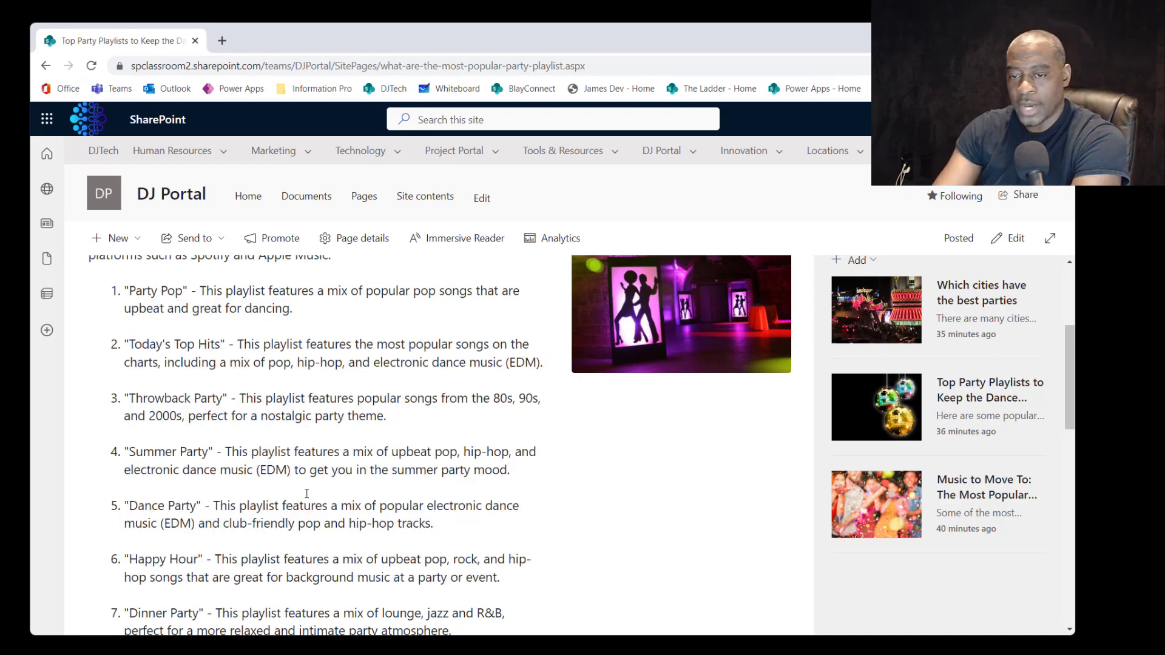
drag(185, 293, 130, 293)
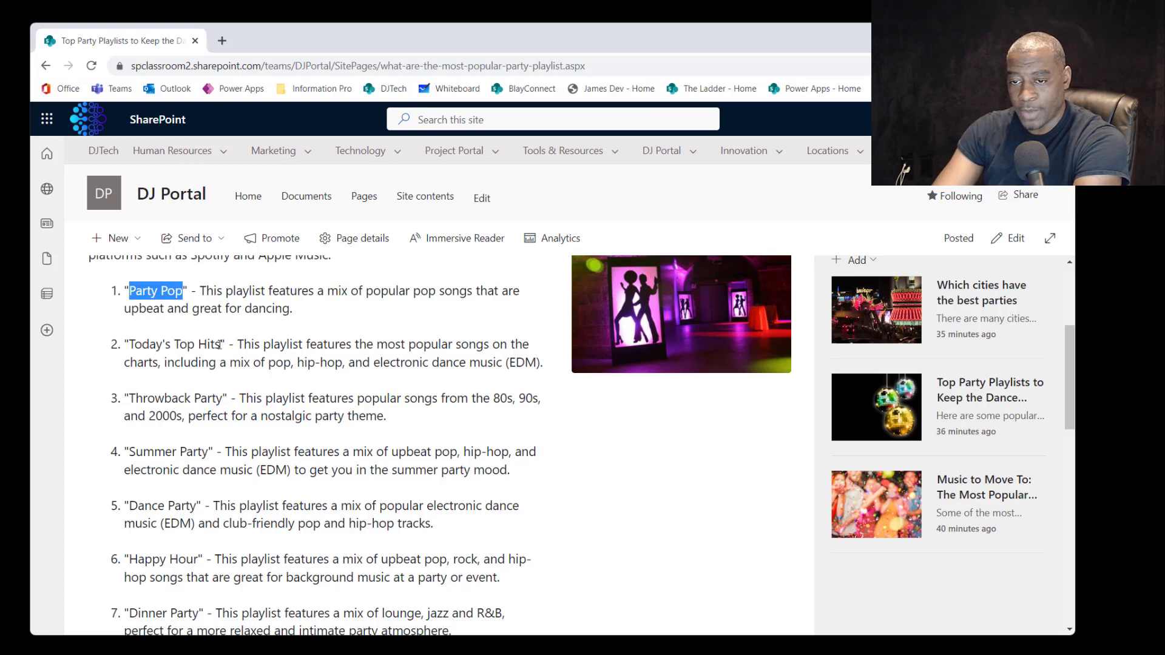
drag(219, 346, 128, 346)
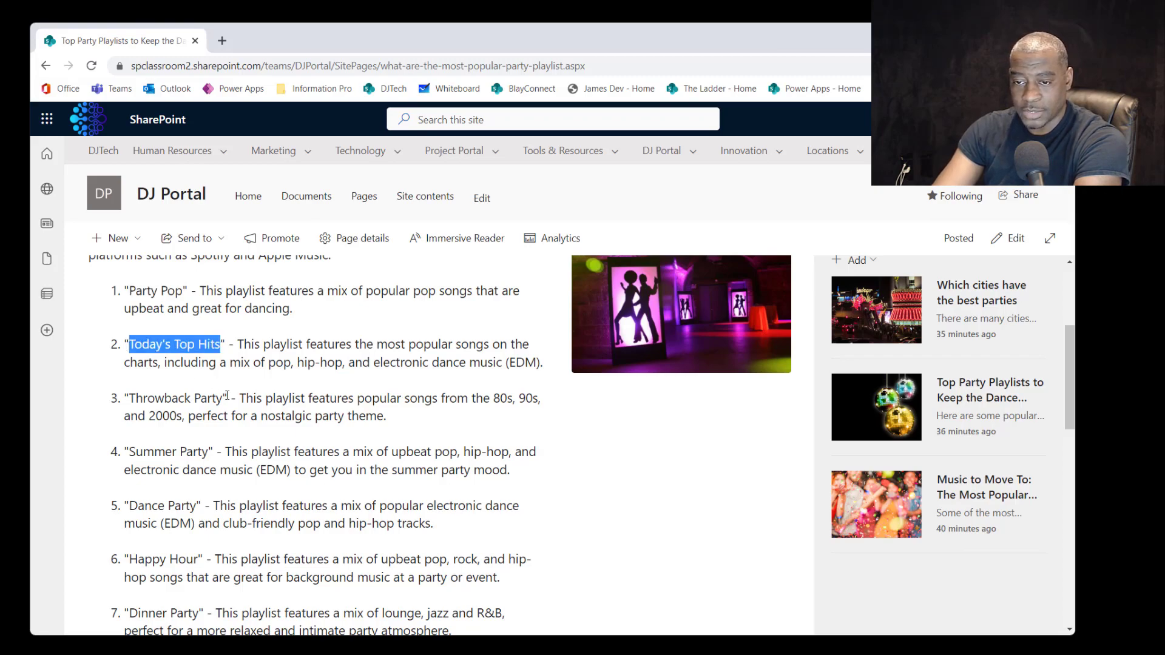
drag(222, 398, 128, 398)
scroll(238, 435, down, 9)
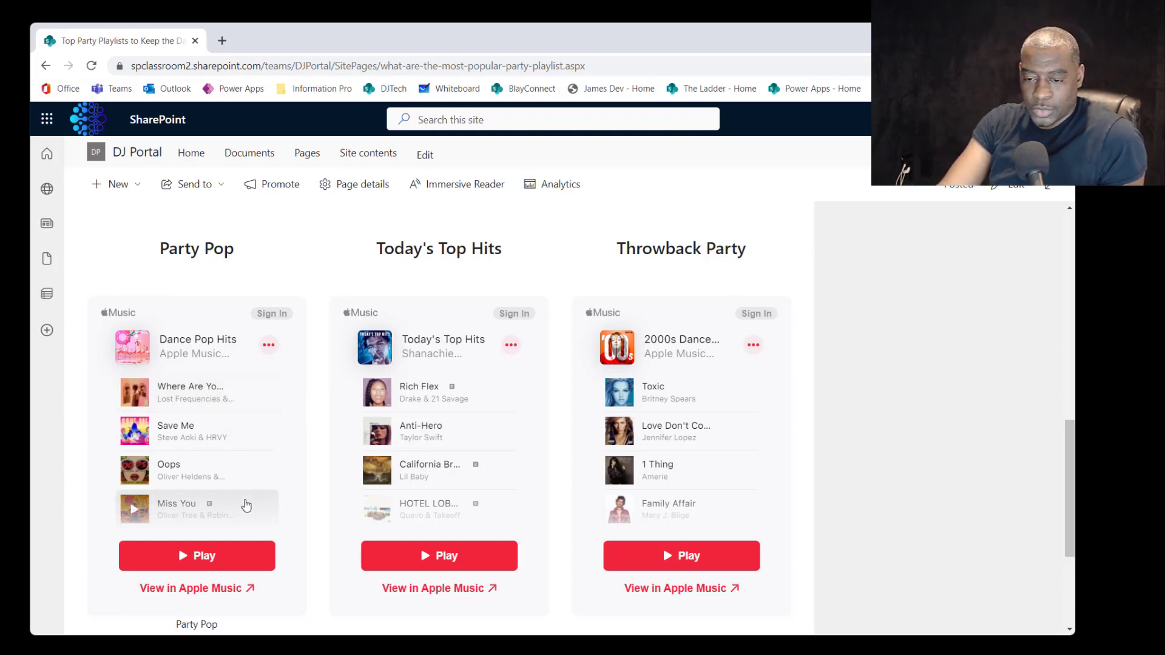
scroll(245, 505, down, 2)
scroll(308, 506, down, 2)
scroll(309, 506, up, 1)
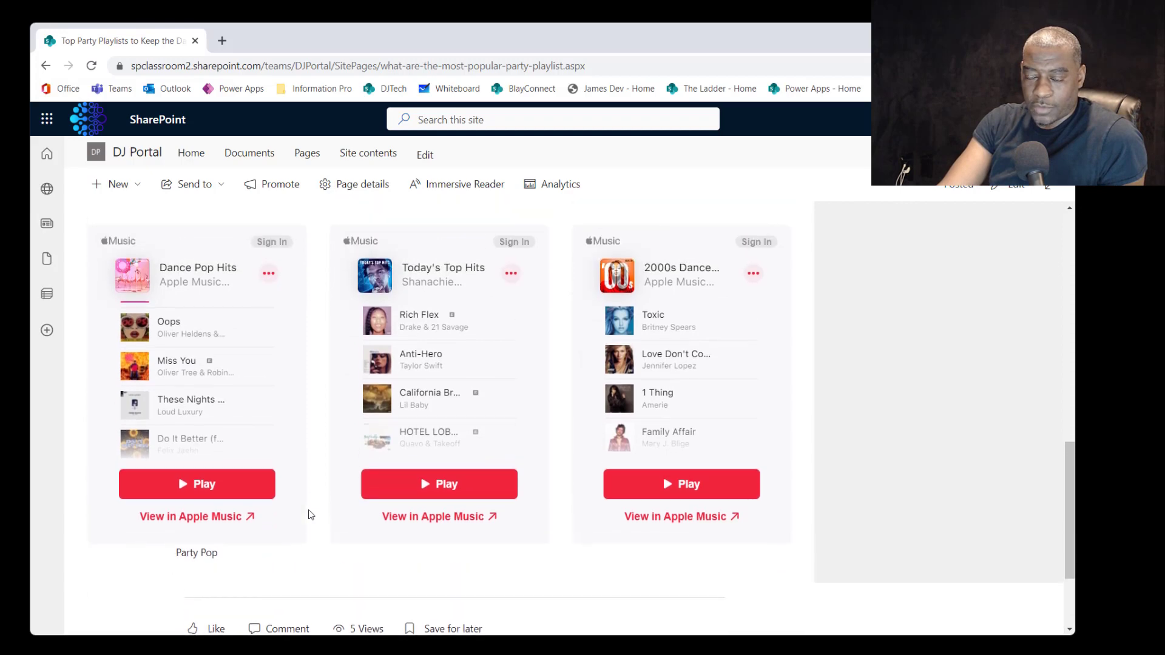
scroll(308, 505, up, 1)
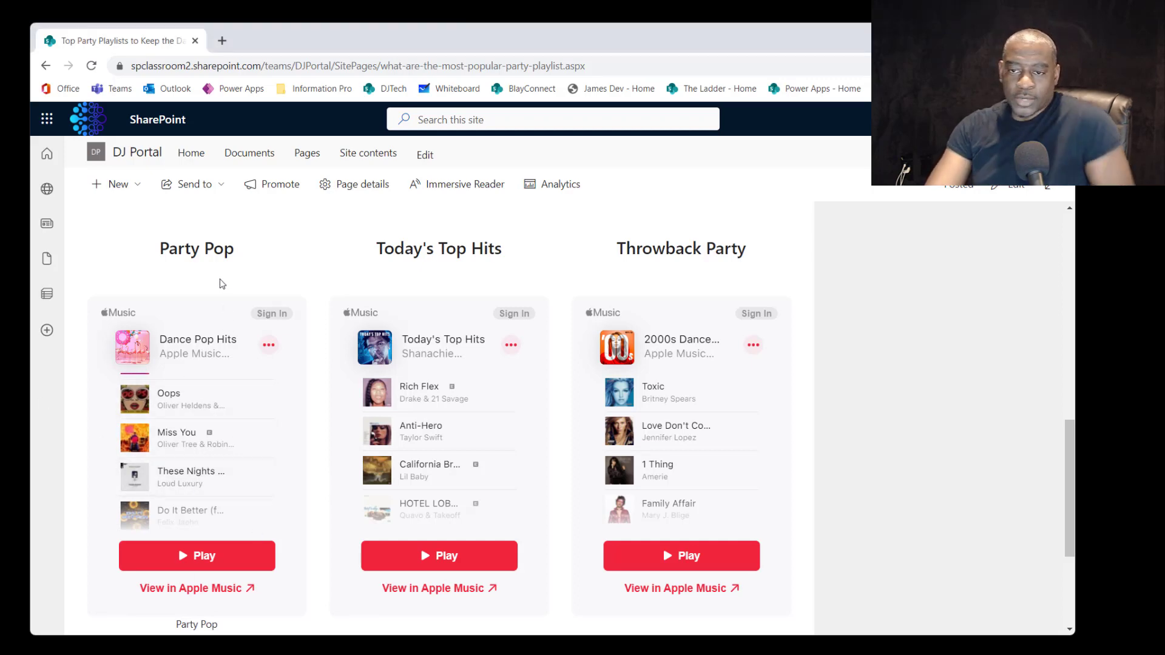
Preview "Oops" and "Miss You" in the Party Pop player, skipping ahead in "Miss You", and pause playback, dismissing the Apple Music sign-in offer
click(135, 399)
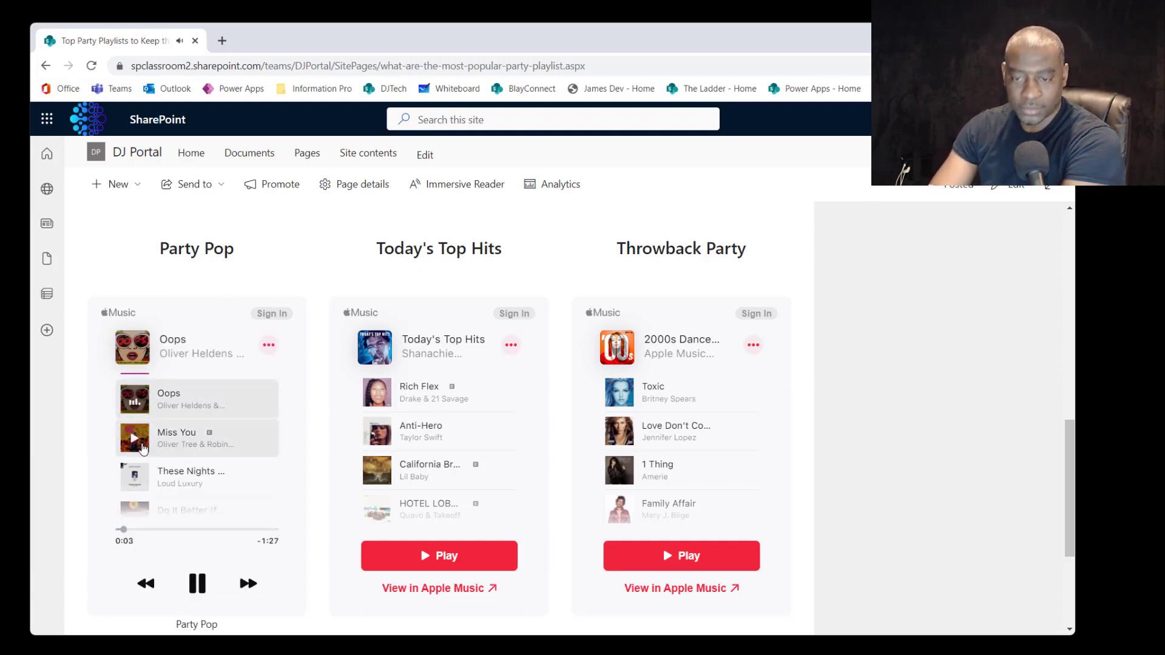
click(135, 440)
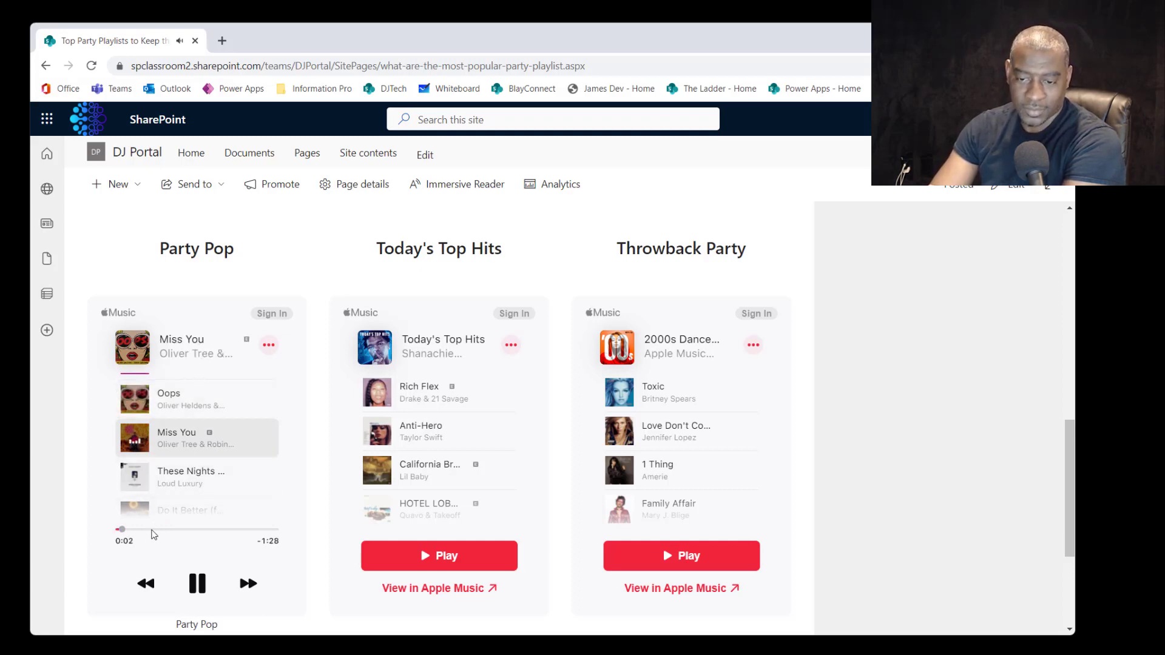
click(151, 530)
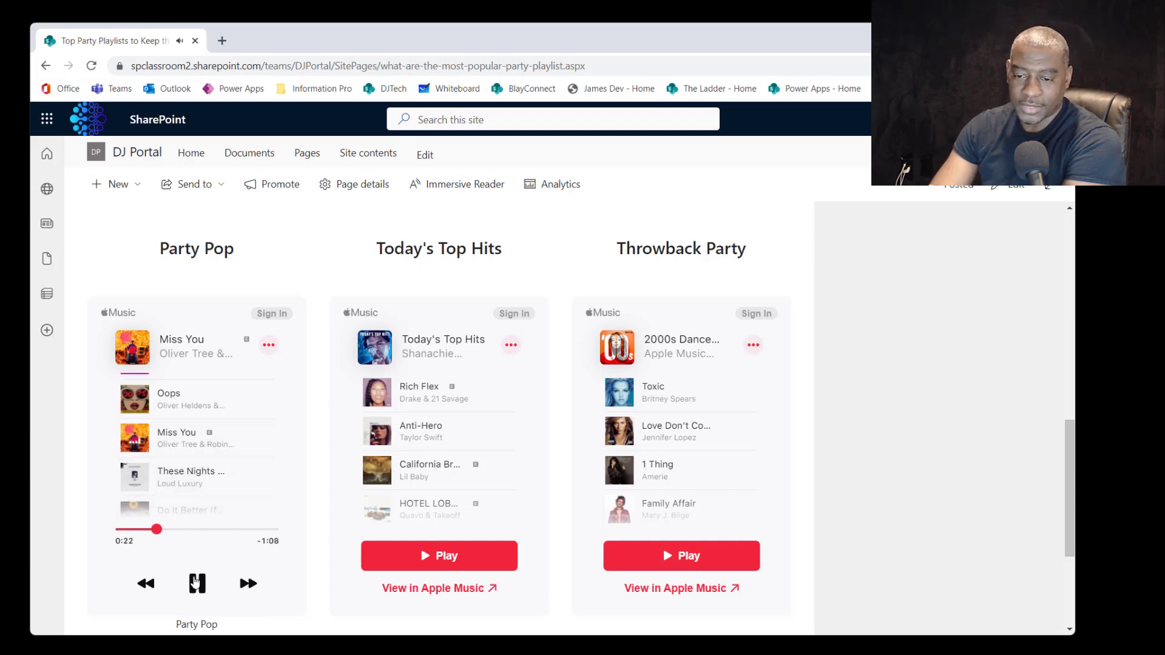
click(195, 583)
click(284, 395)
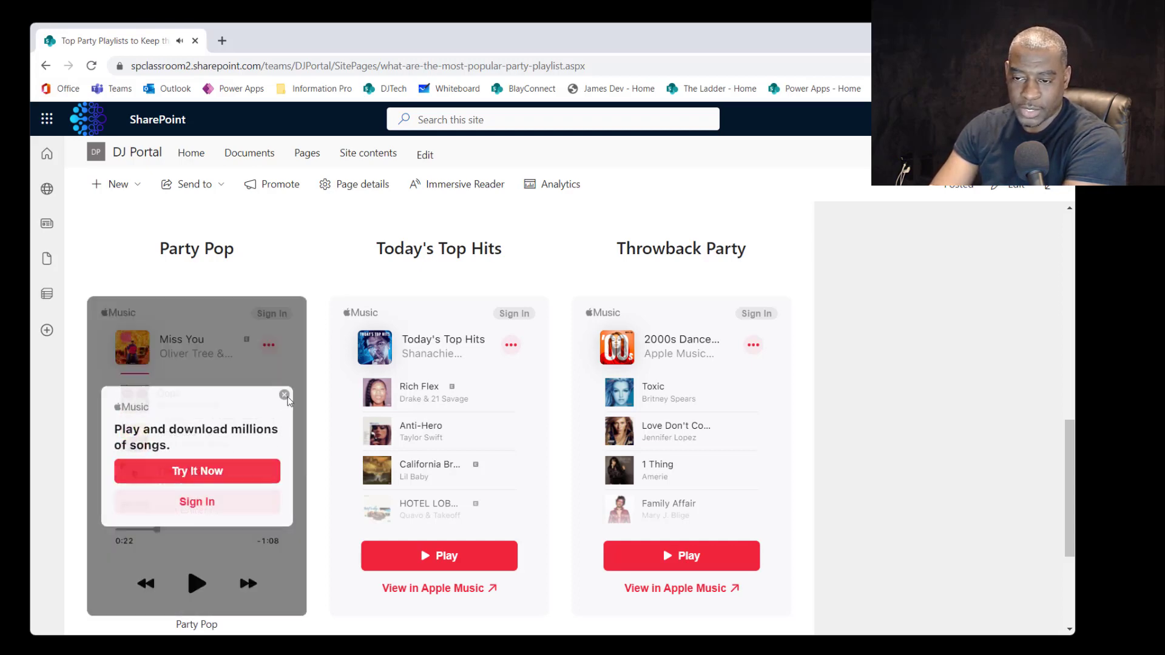
Preview "Love Me Now" and "Memory" further down the Party Pop playlist, pausing each track
scroll(251, 418, down, 3)
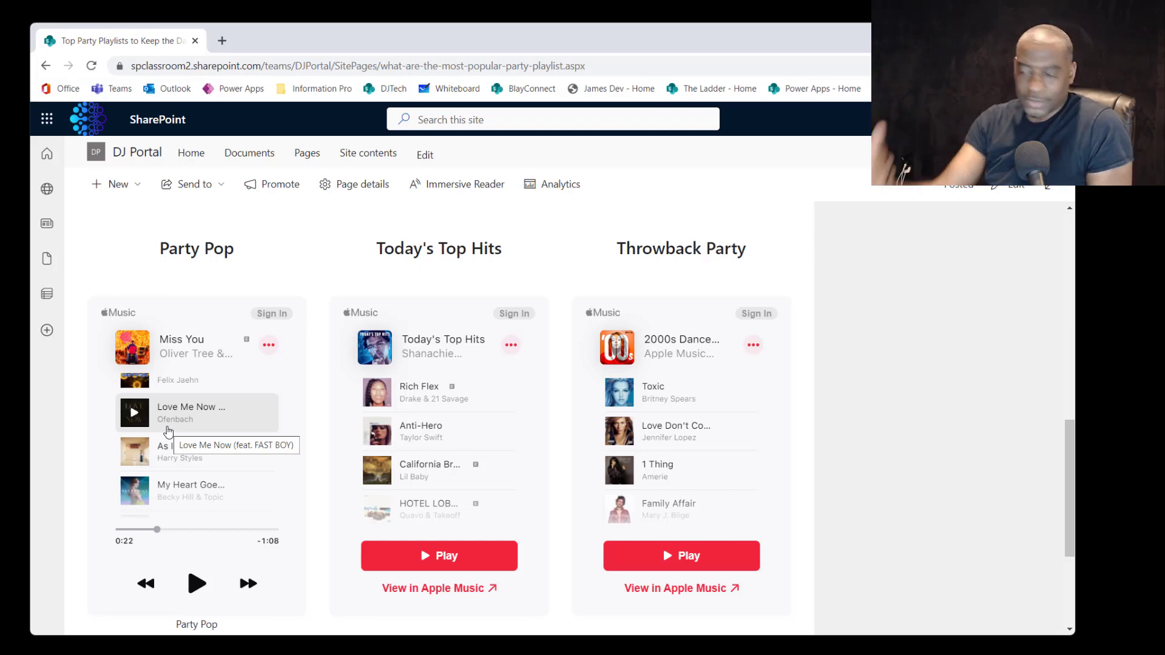
click(134, 413)
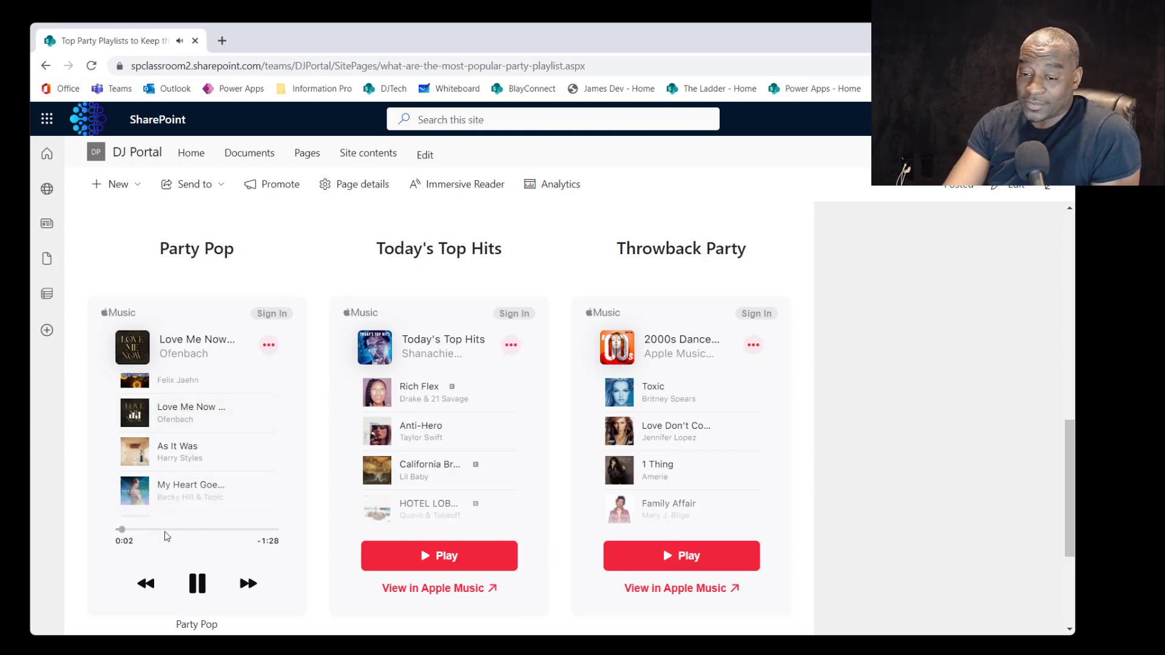
click(196, 583)
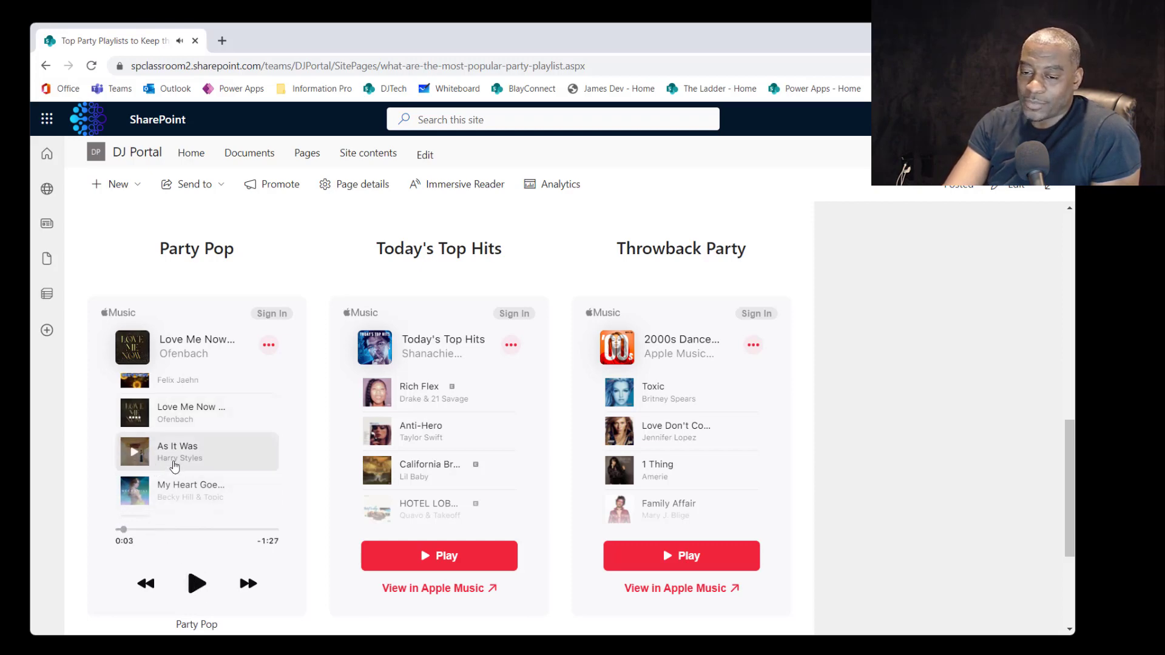
scroll(171, 462, down, 3)
click(129, 466)
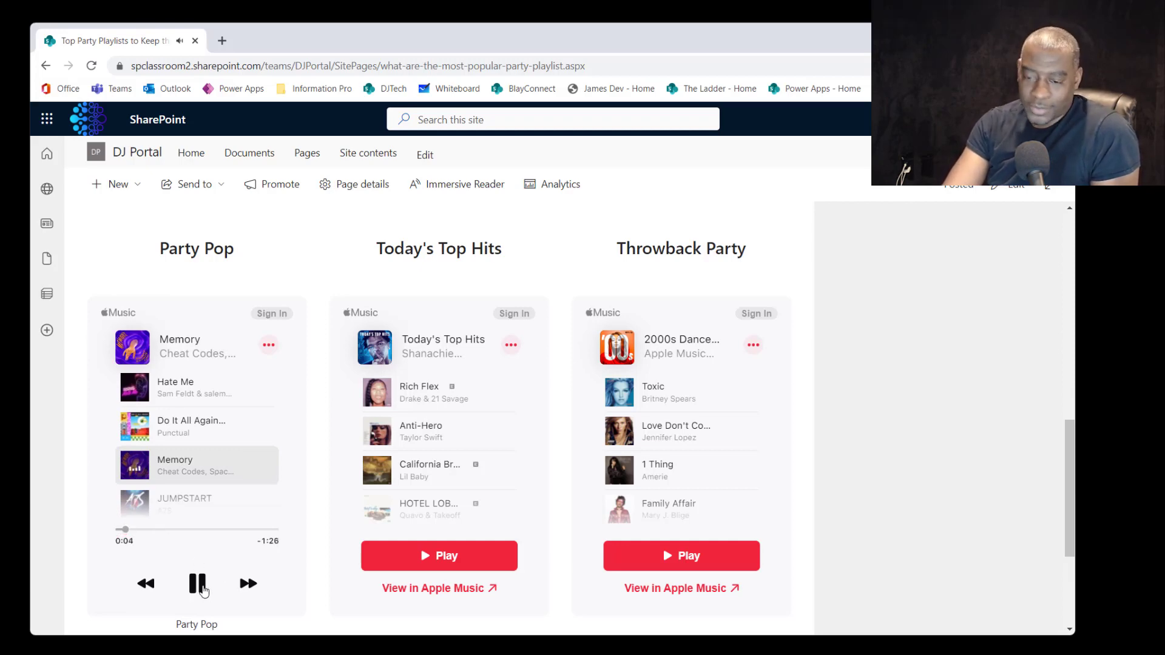
click(198, 584)
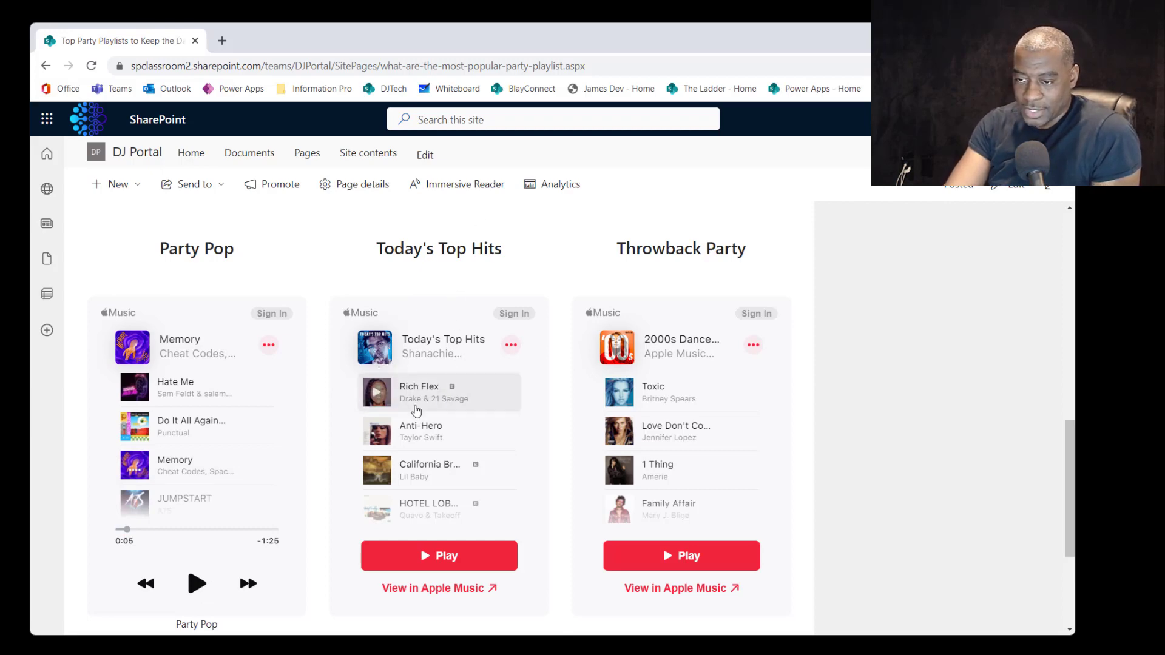
Preview "Rich Flex", "Anti-Hero", the "California" track and "Wildfire" in the Today's Top Hits player, then pause and dismiss the sign-in offer
click(377, 393)
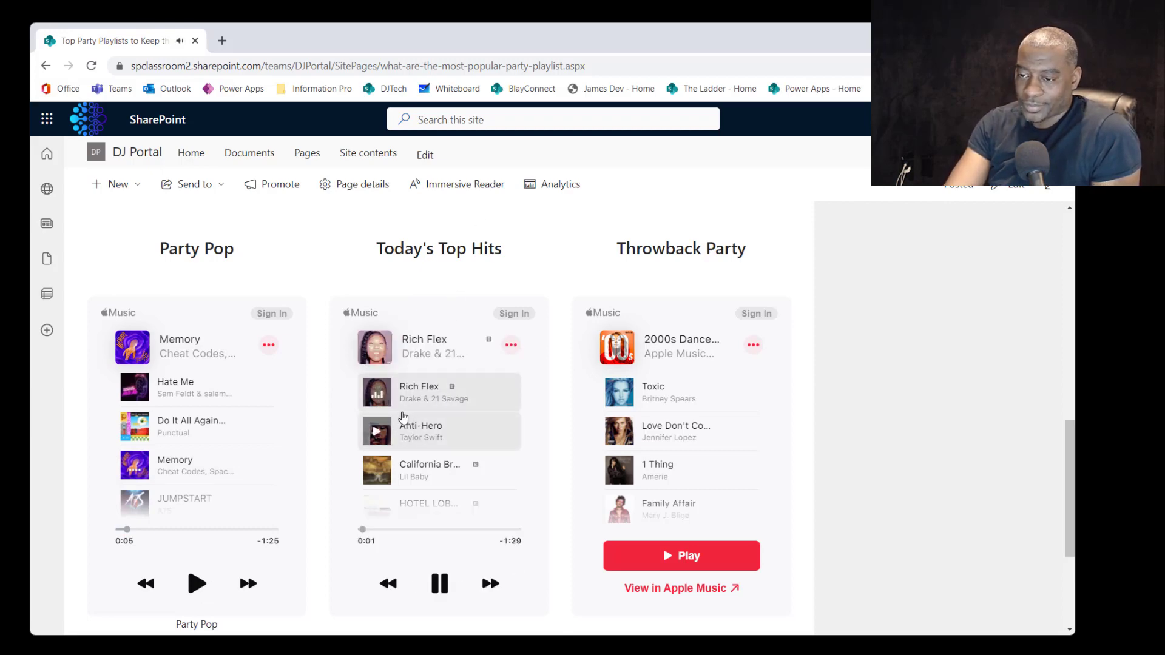
click(379, 432)
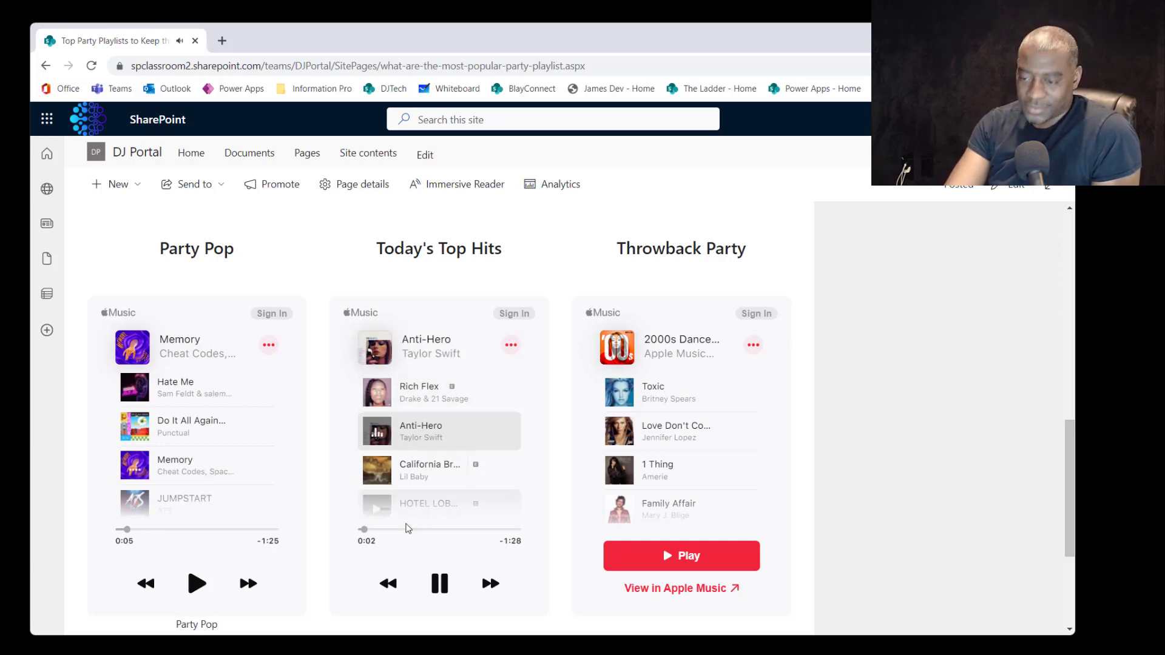
click(379, 469)
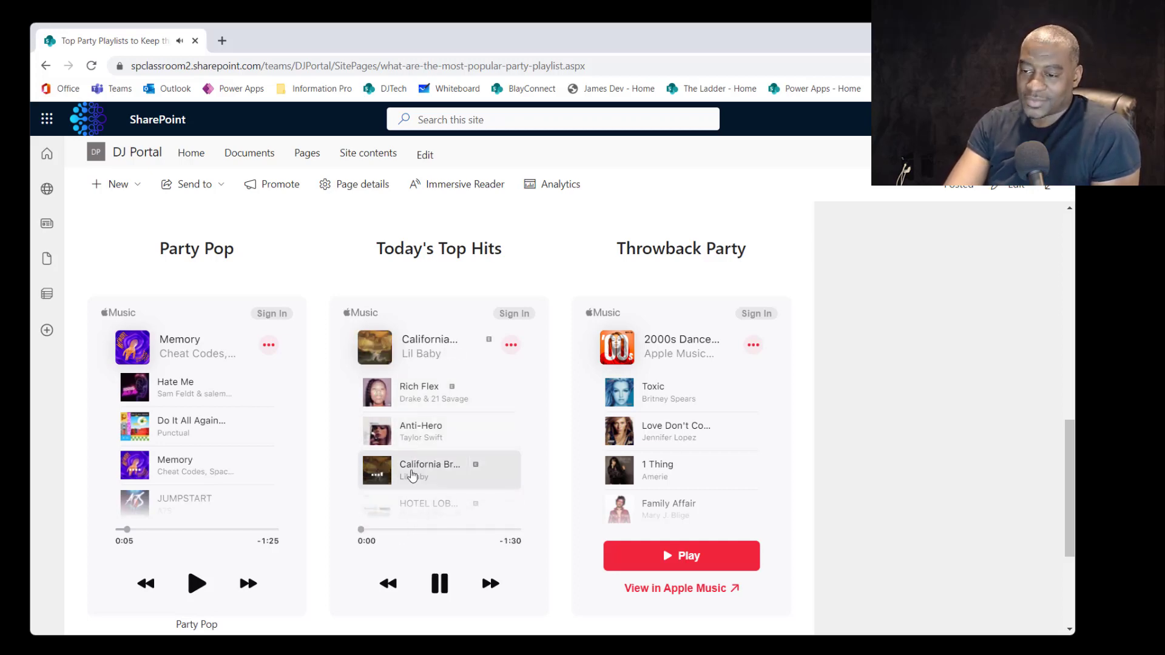
scroll(394, 450, down, 3)
click(380, 406)
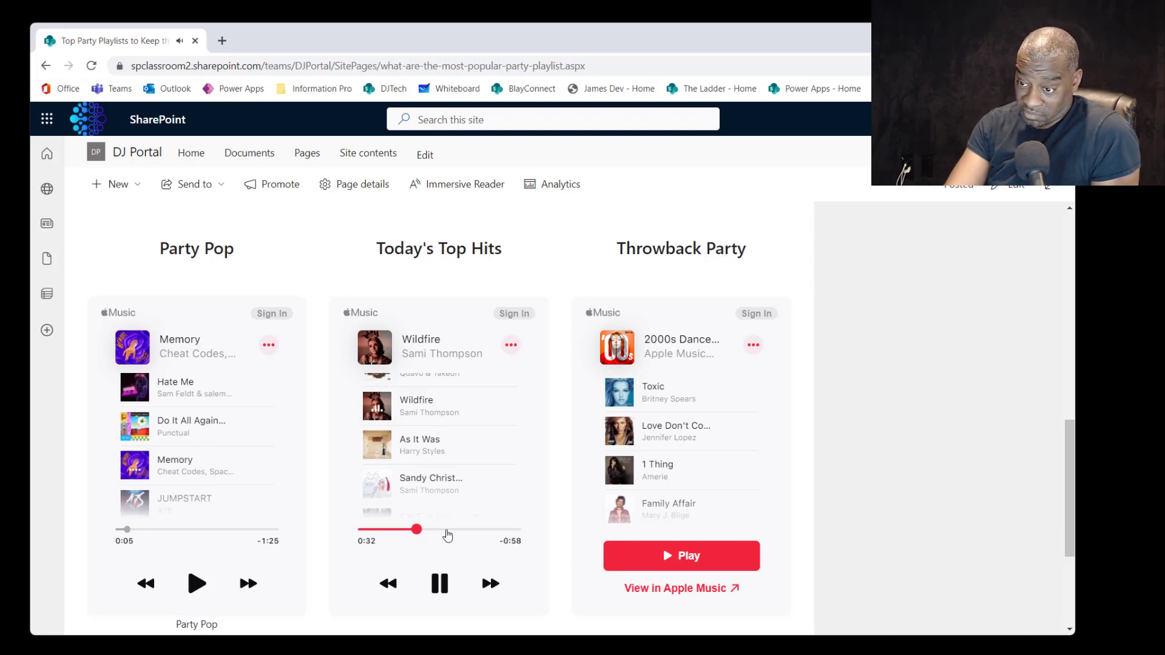
click(445, 584)
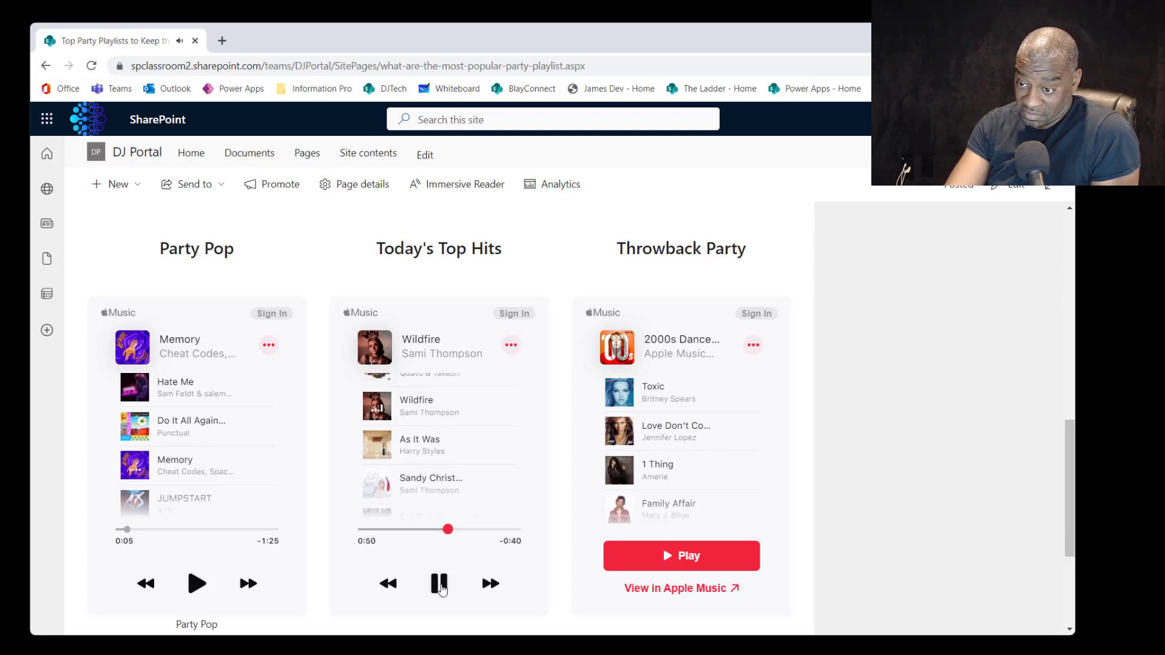
click(526, 395)
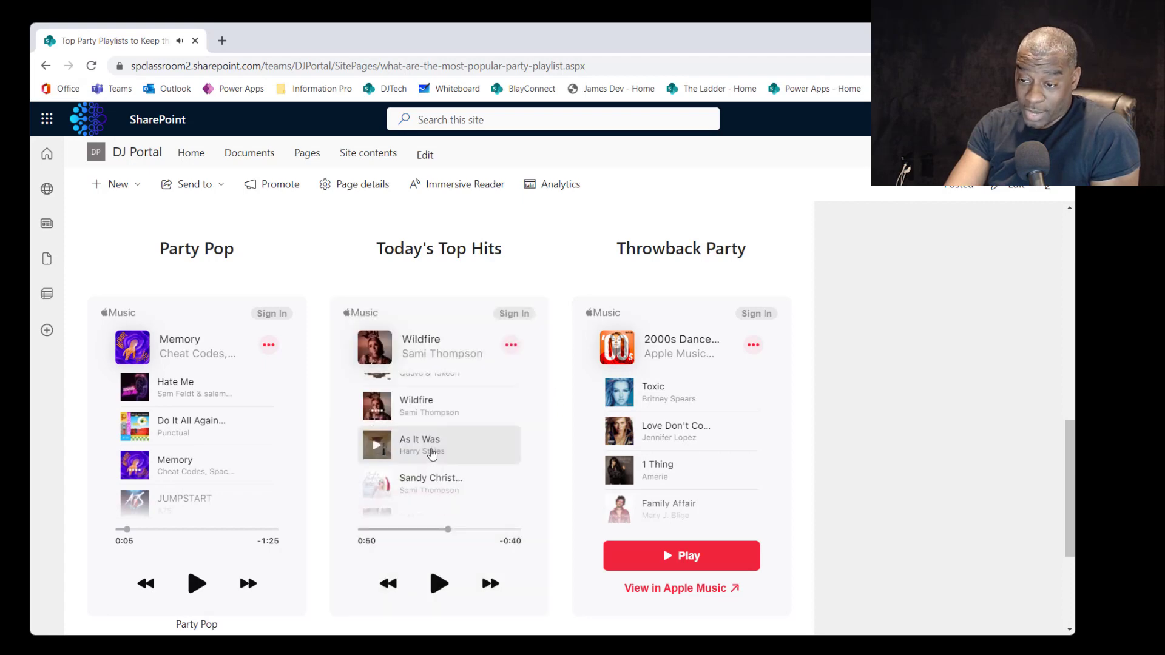
Preview "Sandy Christmas", skipping ahead in it, and "First Class" in the Today's Top Hits player, pausing each track
scroll(419, 425, down, 3)
click(377, 413)
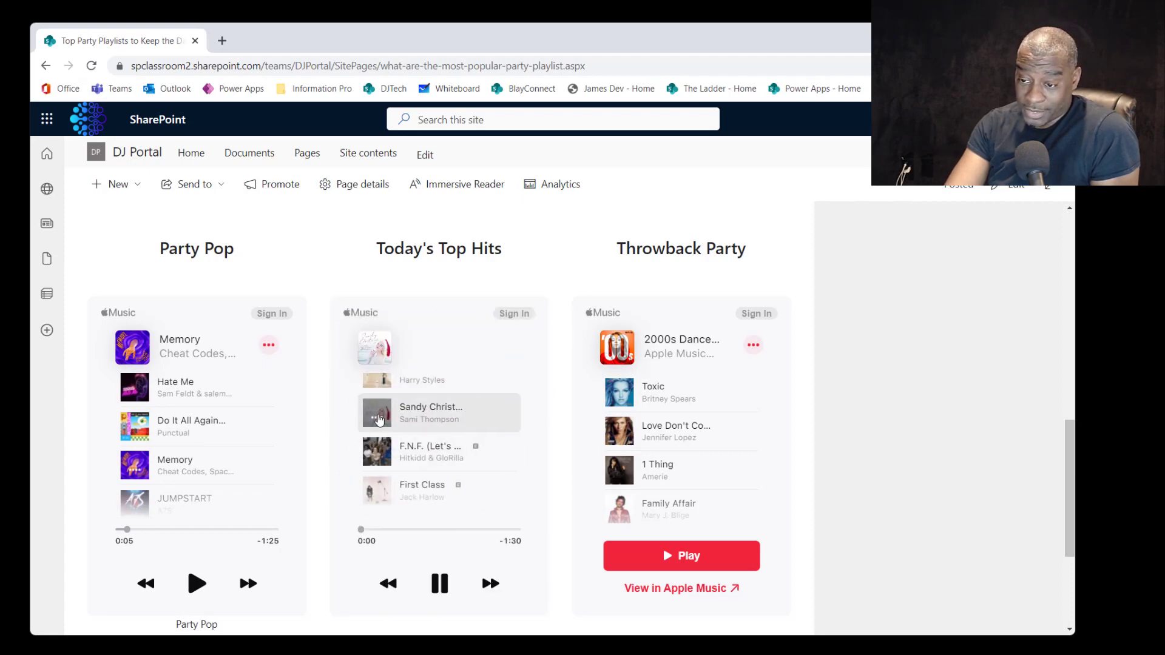
click(392, 530)
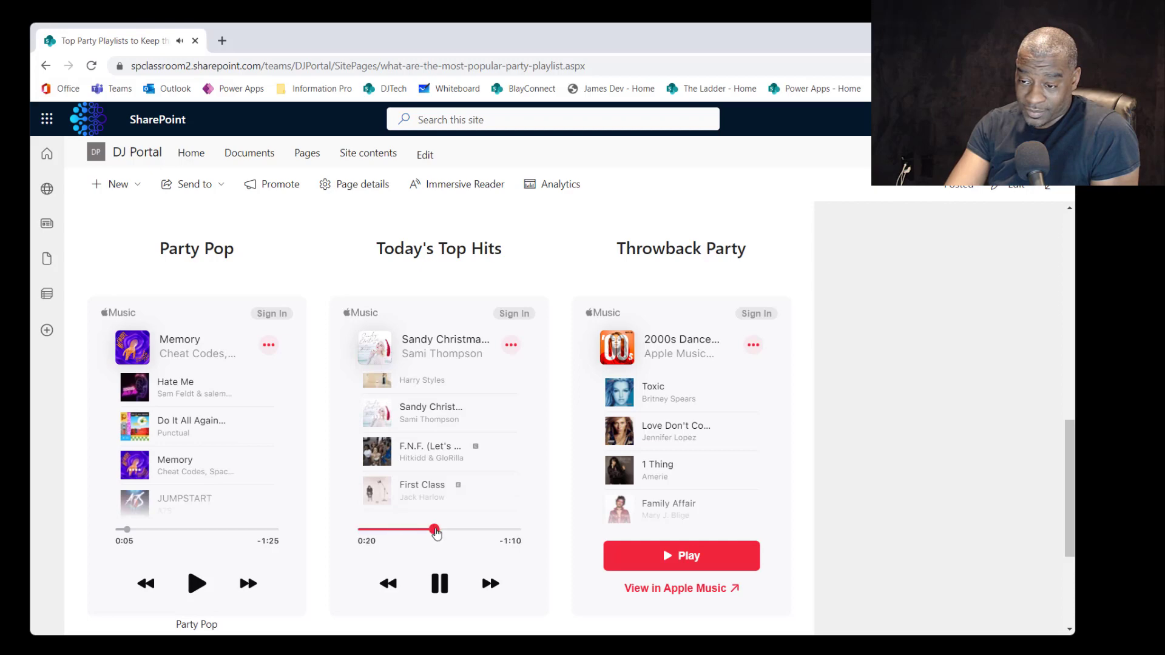
click(440, 583)
scroll(382, 440, down, 2)
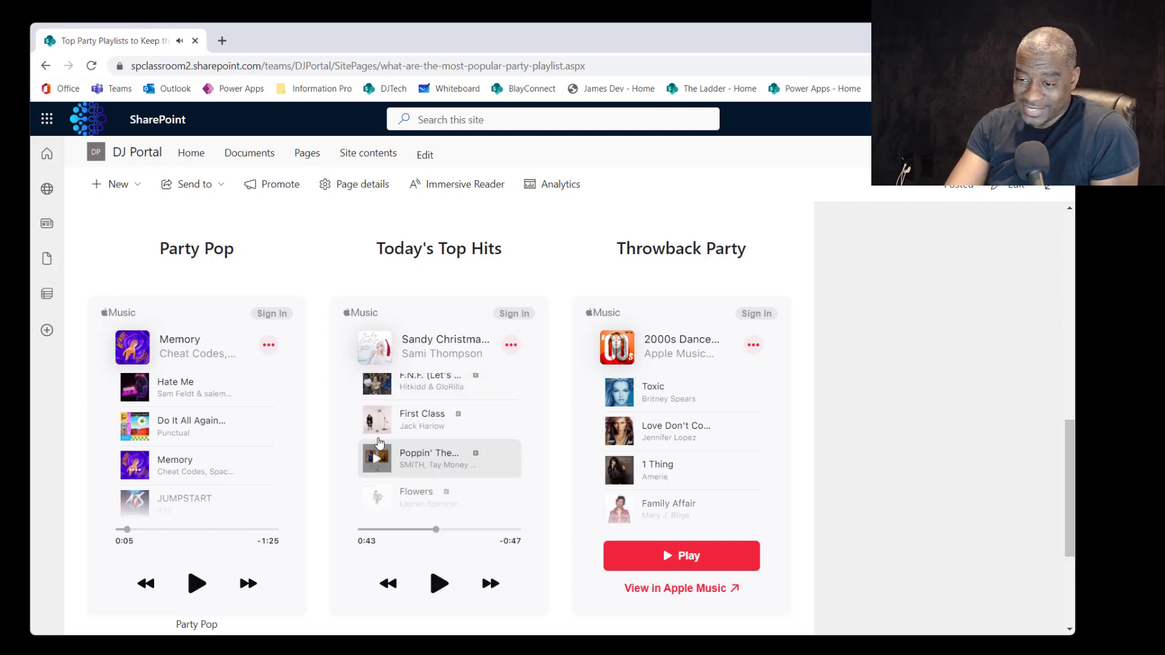
click(379, 424)
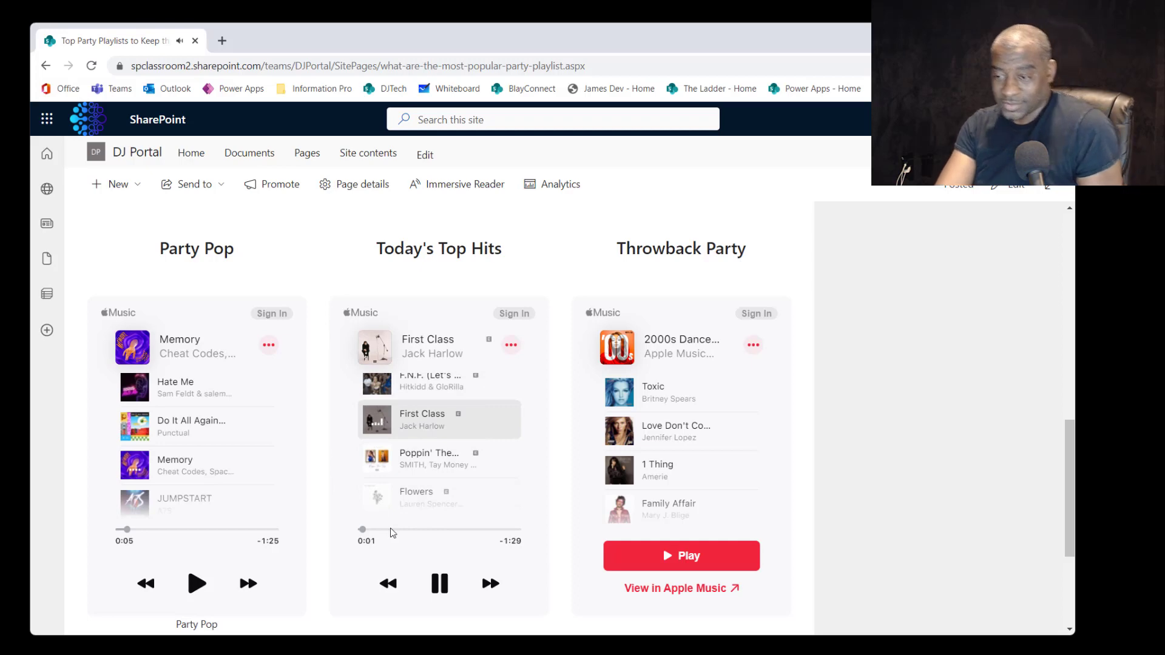
click(440, 583)
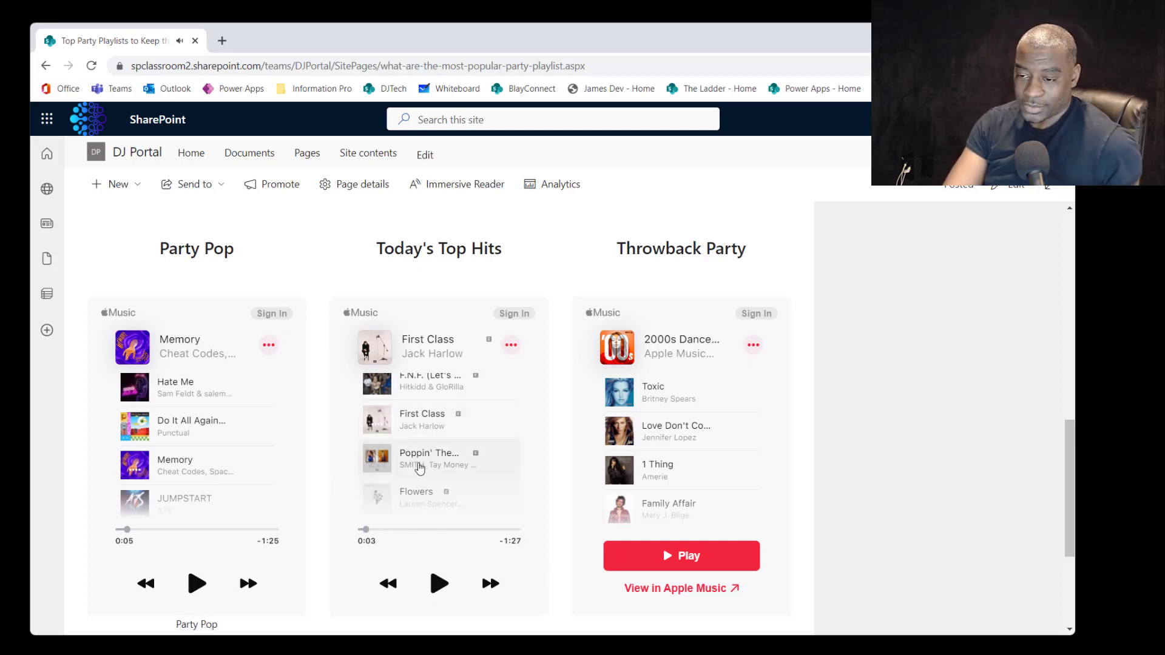
Preview "Poppin' Them" and "Shake It" further down the Today's Top Hits playlist, pausing each track
scroll(421, 466, down, 2)
click(377, 388)
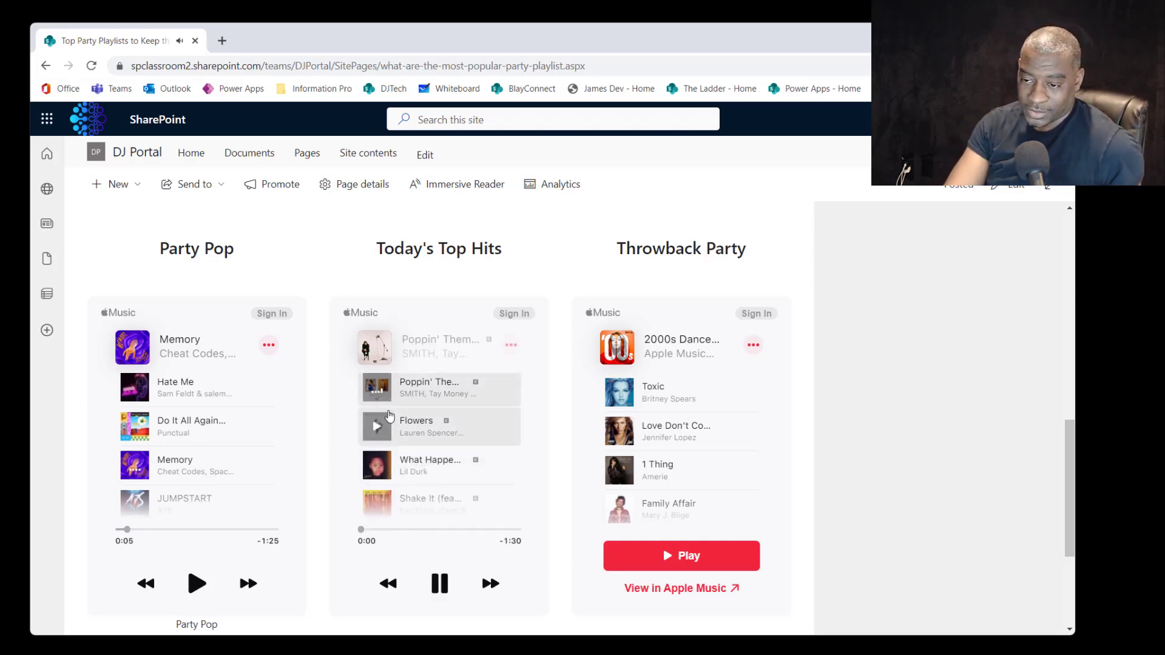
click(441, 584)
scroll(388, 443, down, 2)
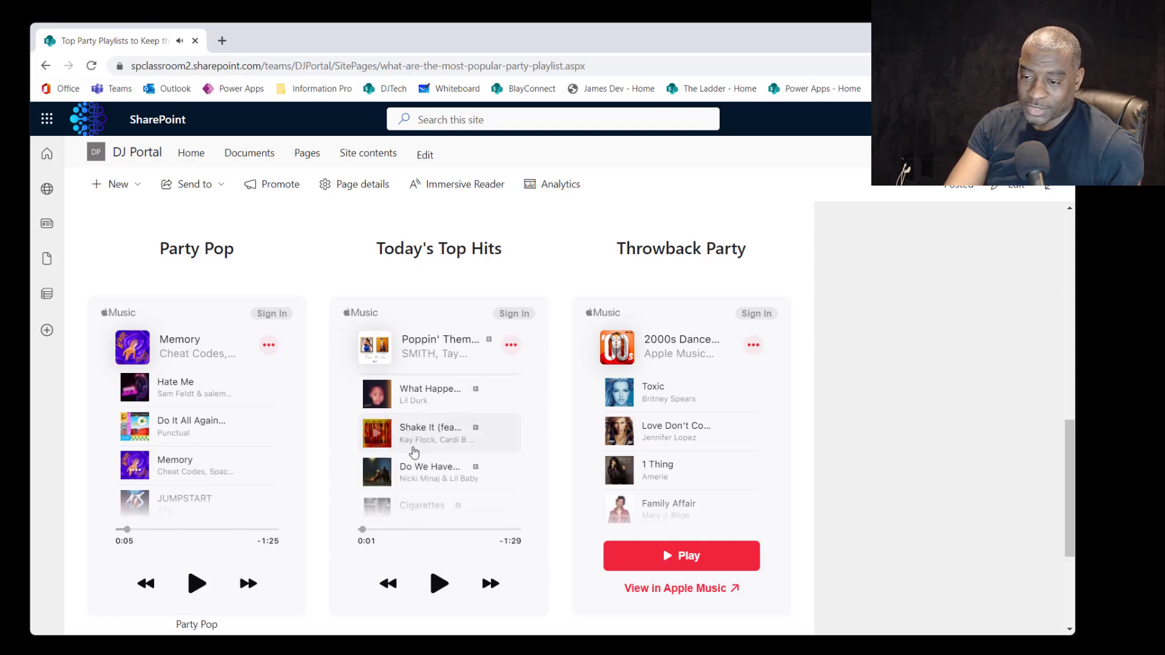
click(376, 434)
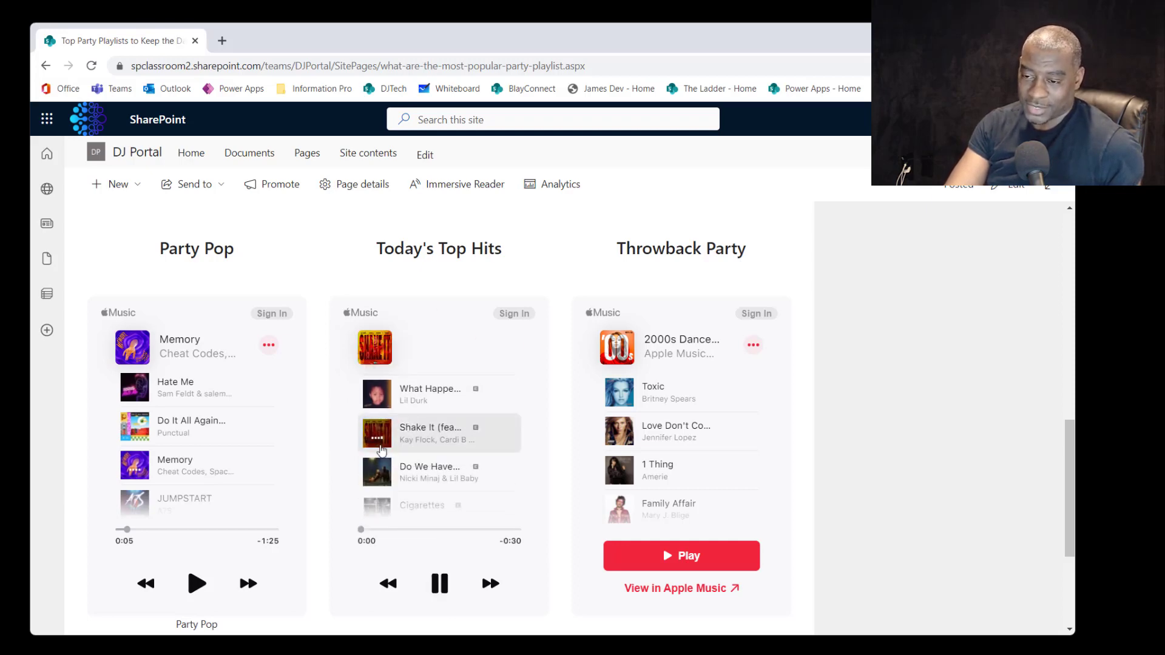
click(441, 584)
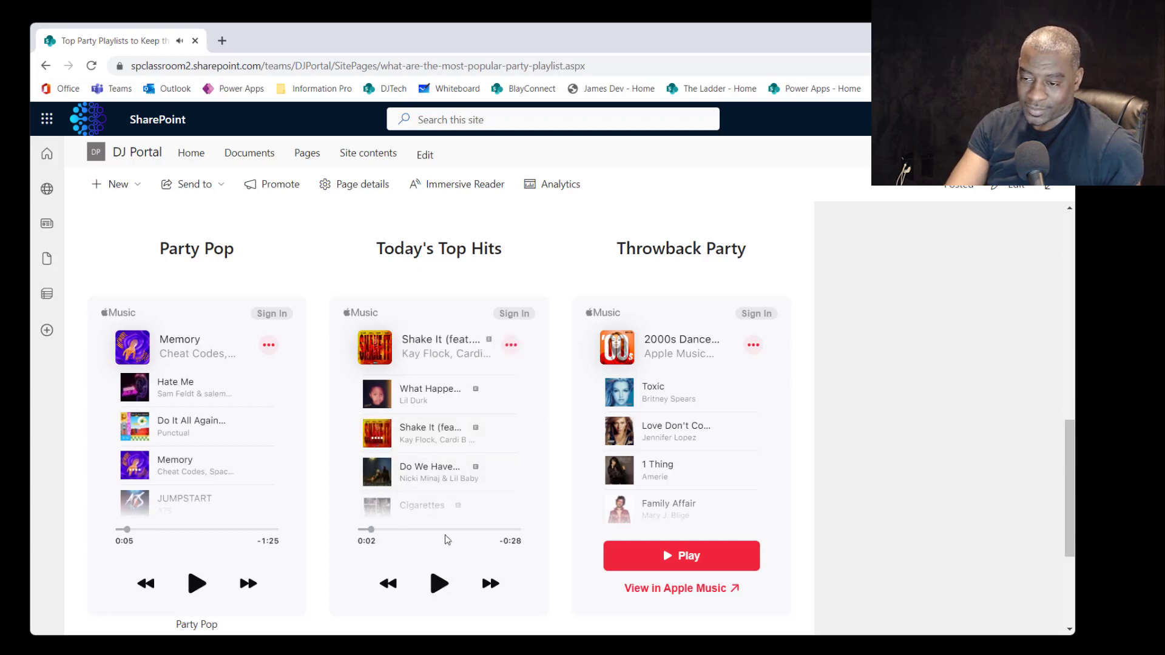
Preview "Right On" in the Today's Top Hits player, pause it, and start playing "Broadway Girls" from higher up the list
scroll(386, 452, down, 3)
click(375, 450)
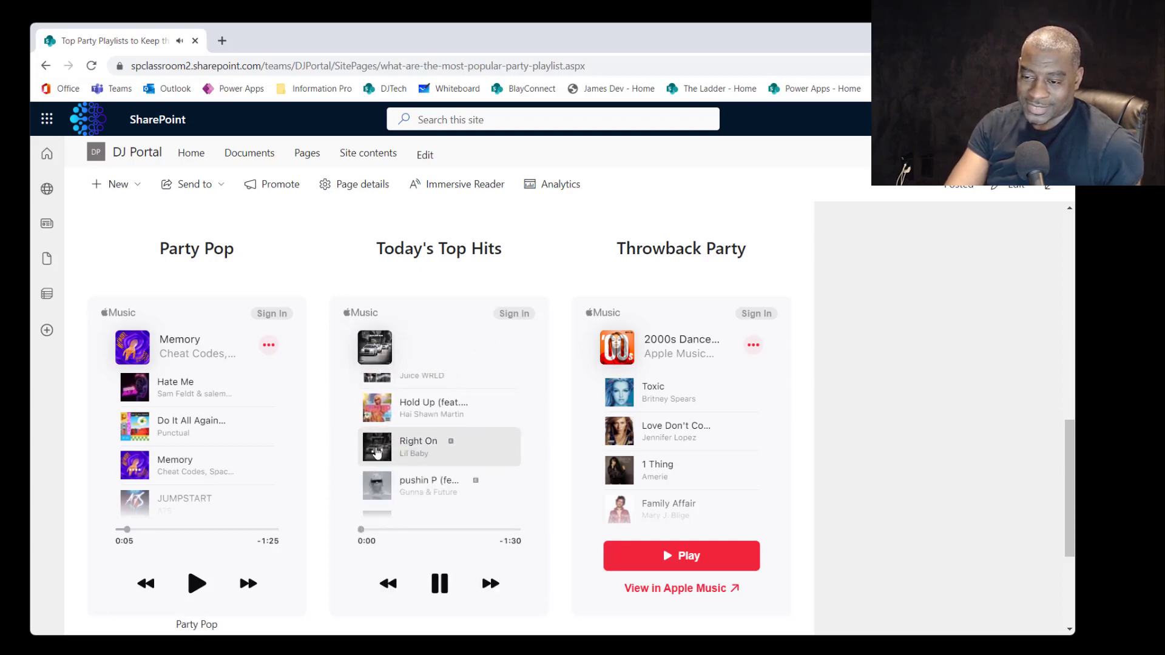
click(441, 585)
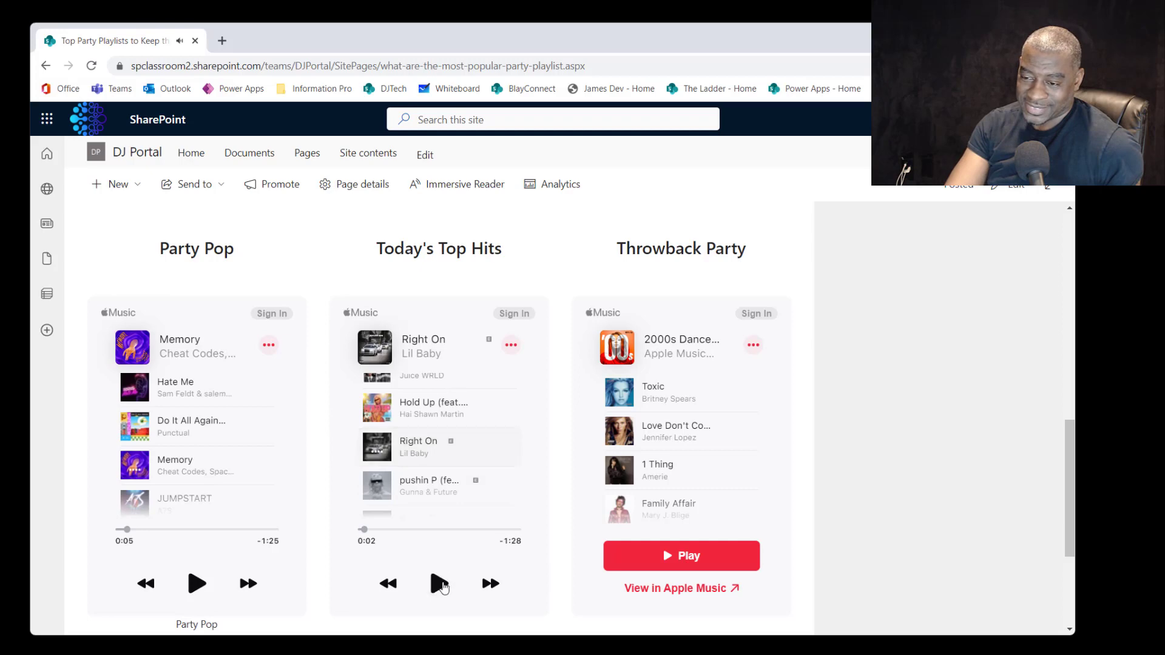
scroll(401, 437, up, 3)
click(386, 425)
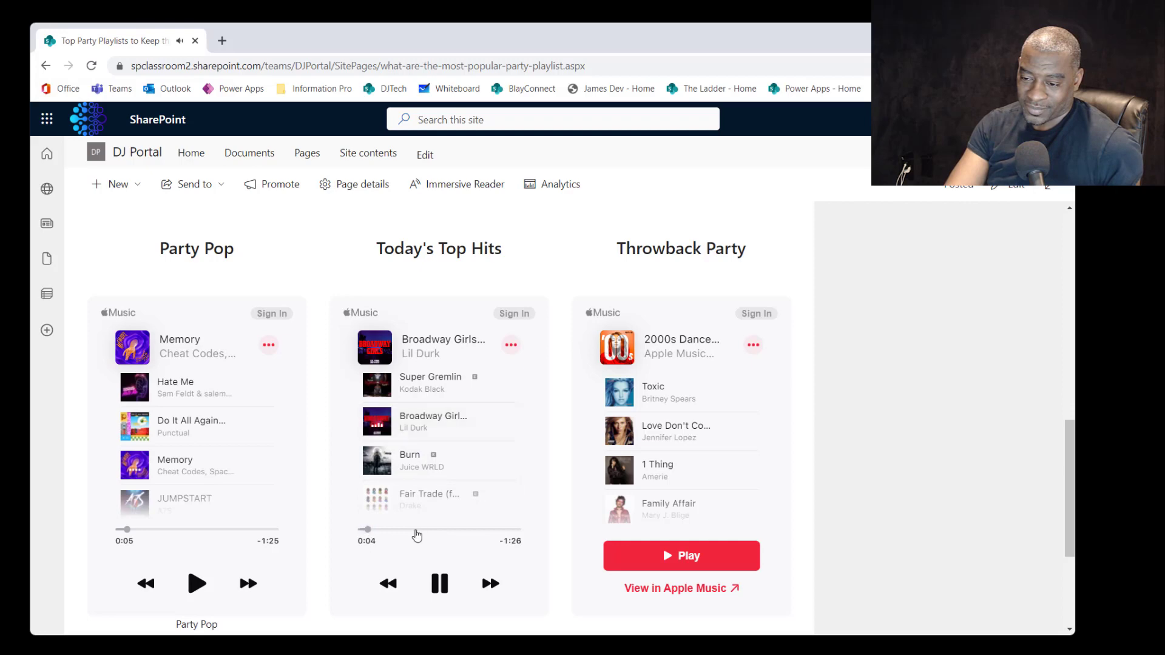
Skip ahead in "Broadway Girls" to about 0:34 in the Today's Top Hits player and pause it
click(420, 529)
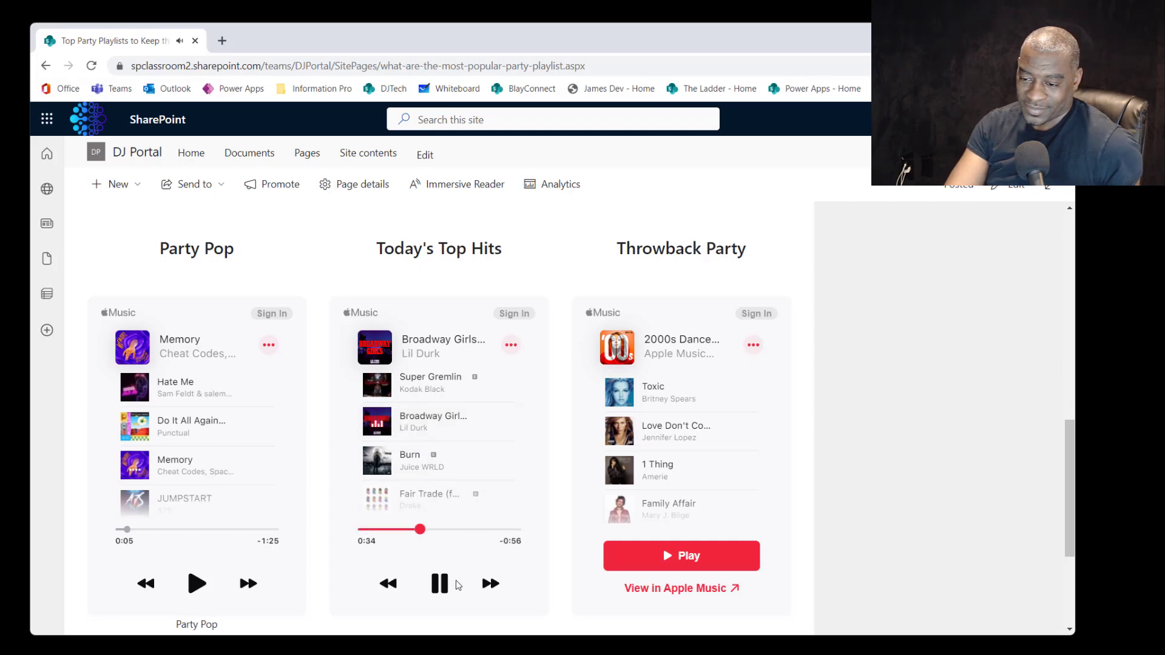
click(440, 586)
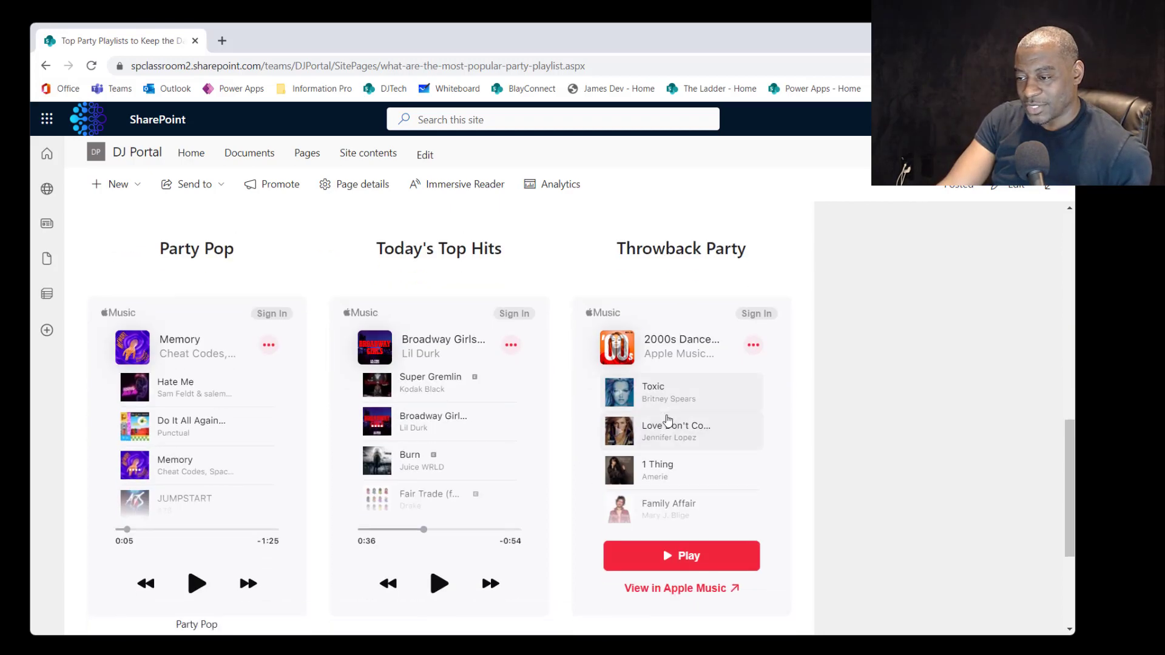
Preview "Toxic", "Love Don't Cost" and "1 Thing" in the article's Throwback Party player, returning from the playlist's Apple Music page first
click(661, 364)
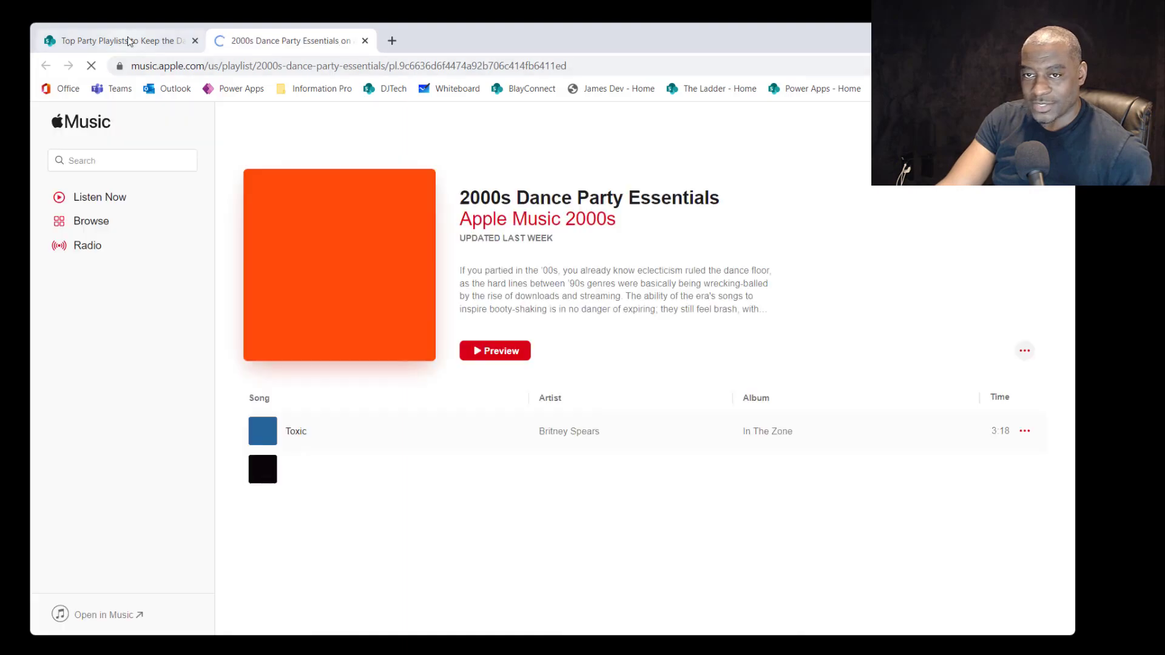
click(159, 43)
click(667, 402)
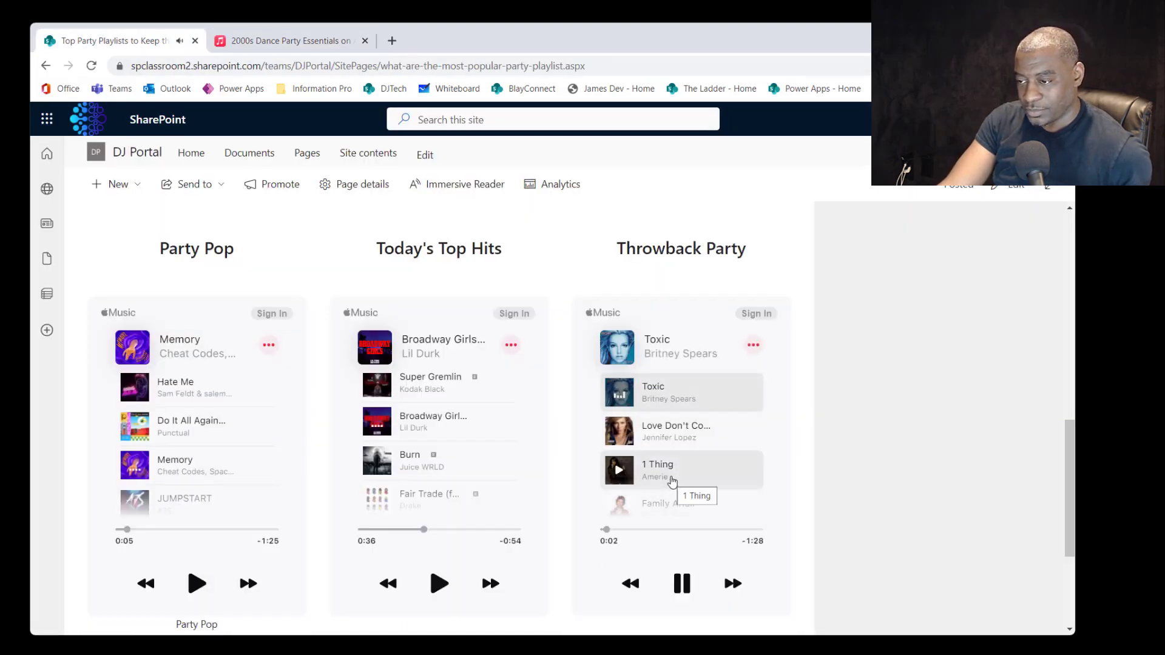
click(658, 432)
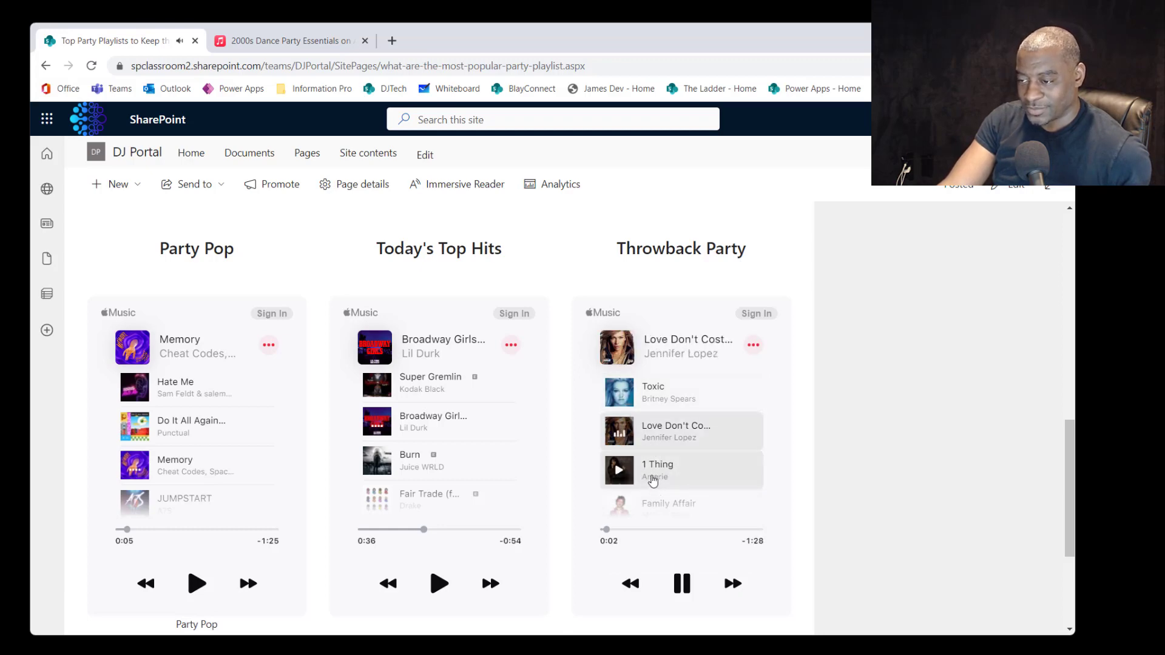
click(629, 478)
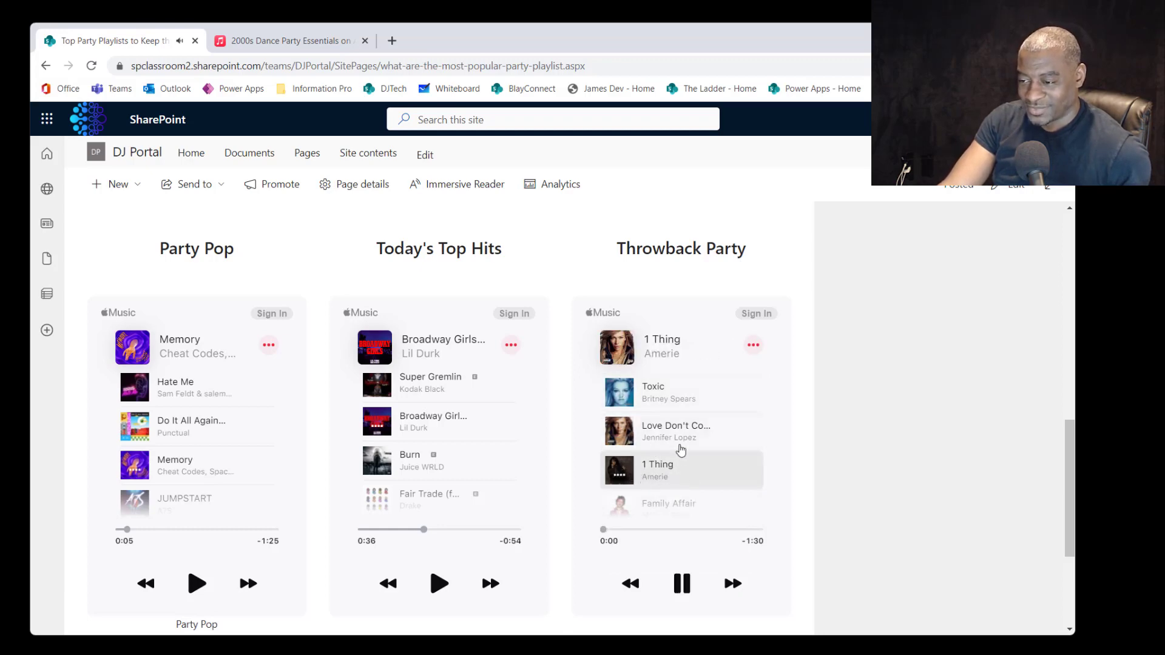
Preview "Beautiful", "Get Ur Freak On", "See You Again" and "With Love" further down the Throwback Party playlist
scroll(678, 447, down, 2)
click(649, 452)
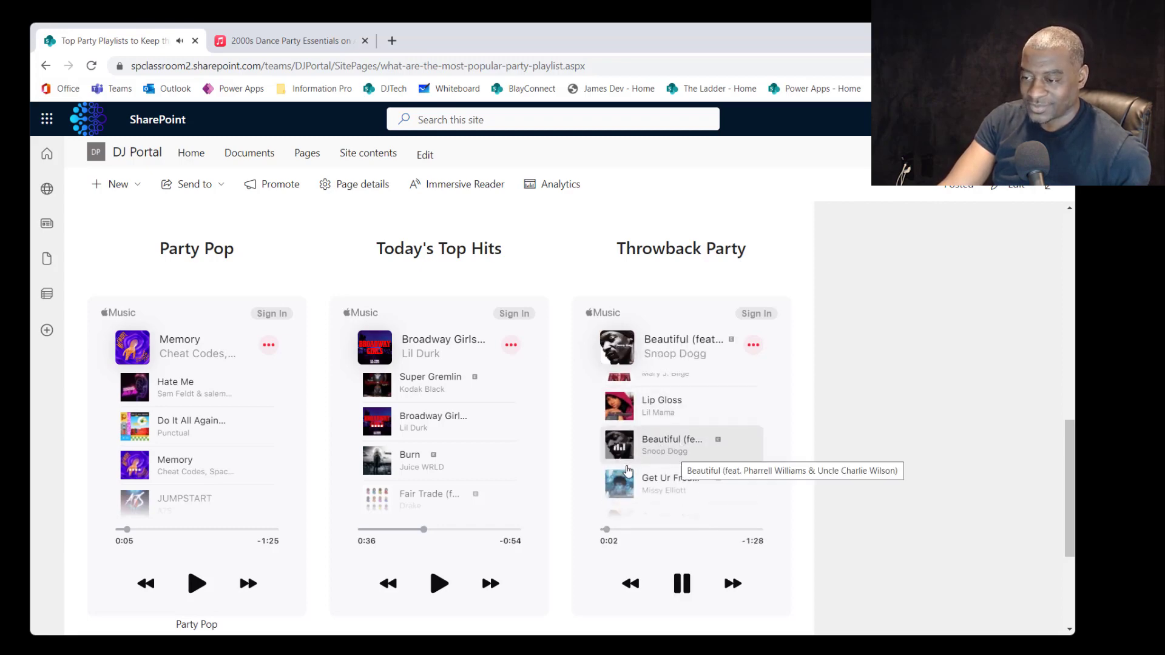
click(628, 478)
scroll(658, 453, down, 1)
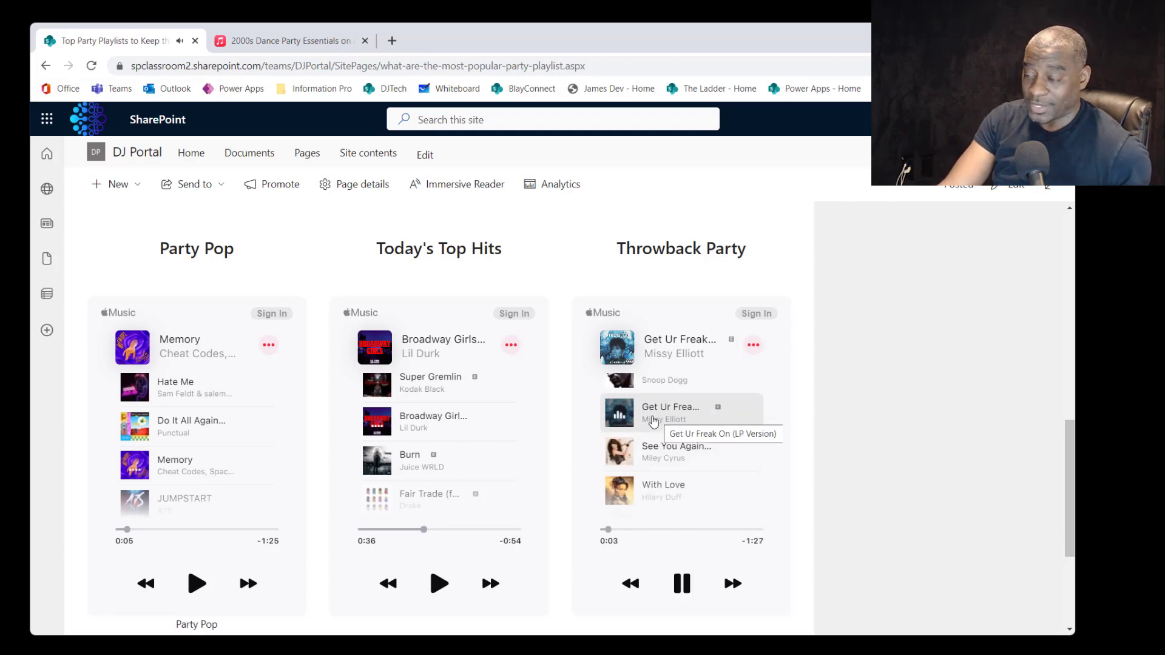
click(651, 465)
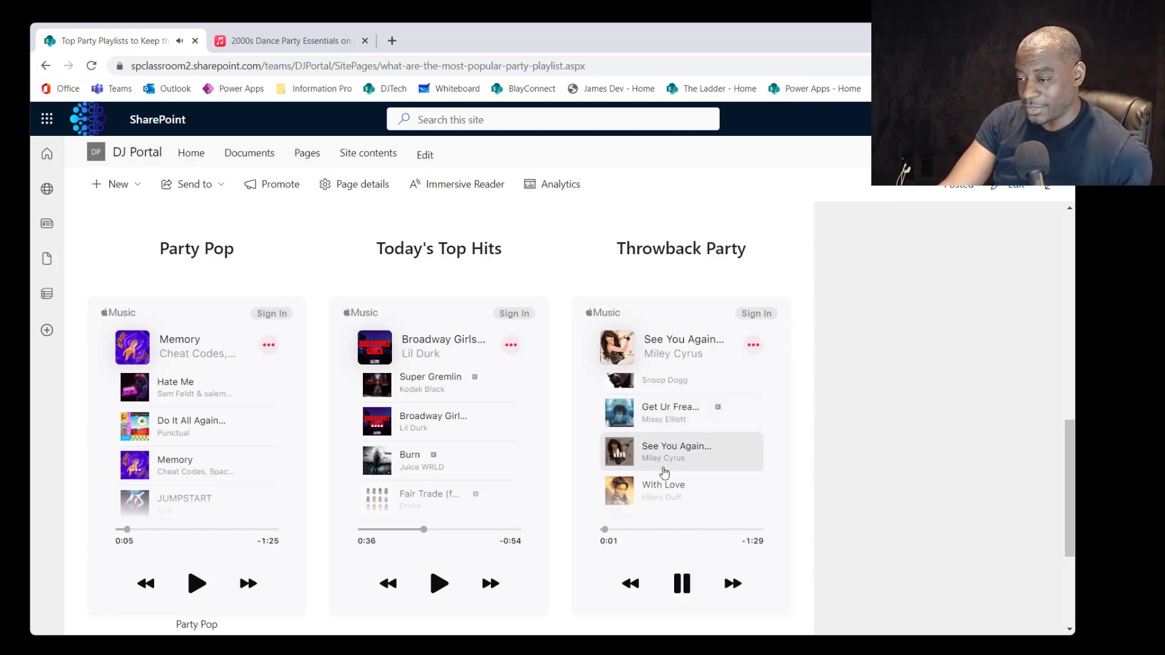
click(666, 495)
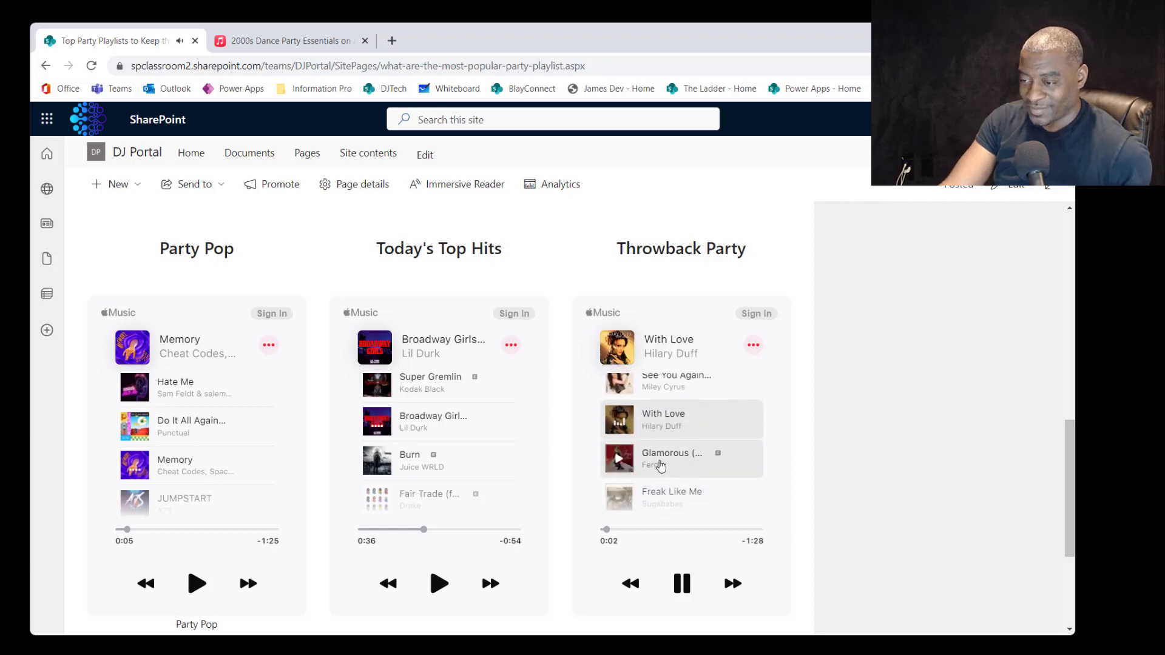
Preview "Glamorous" in the Throwback Party player, skipping ahead in it, then pause and dismiss the sign-in offer
click(660, 466)
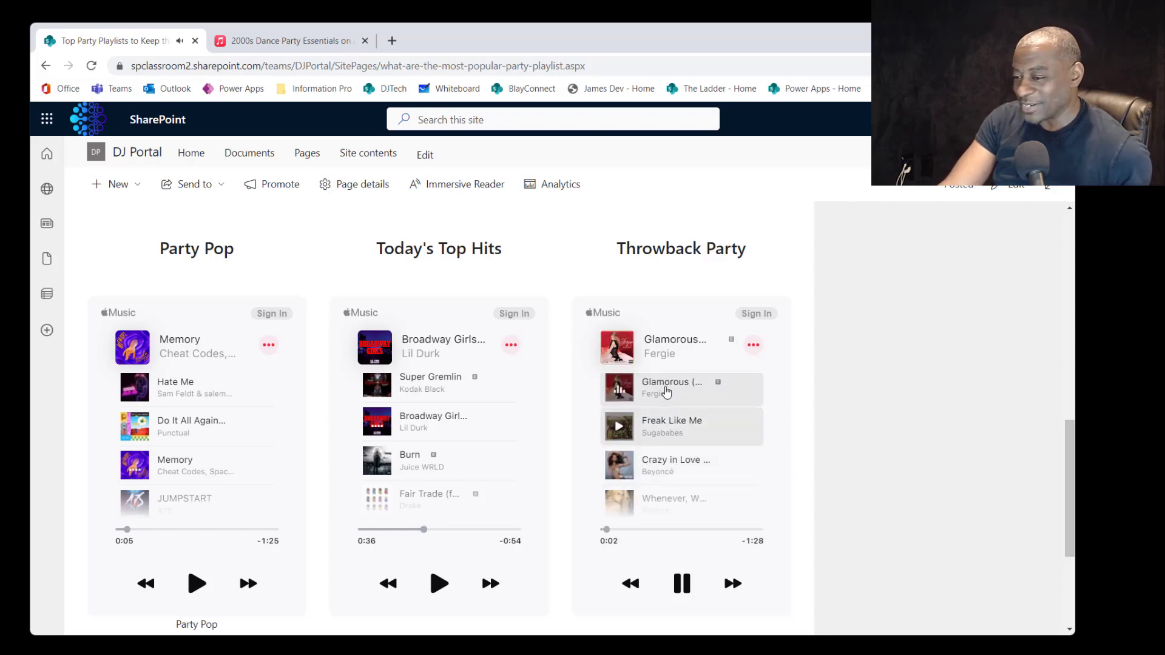
click(653, 529)
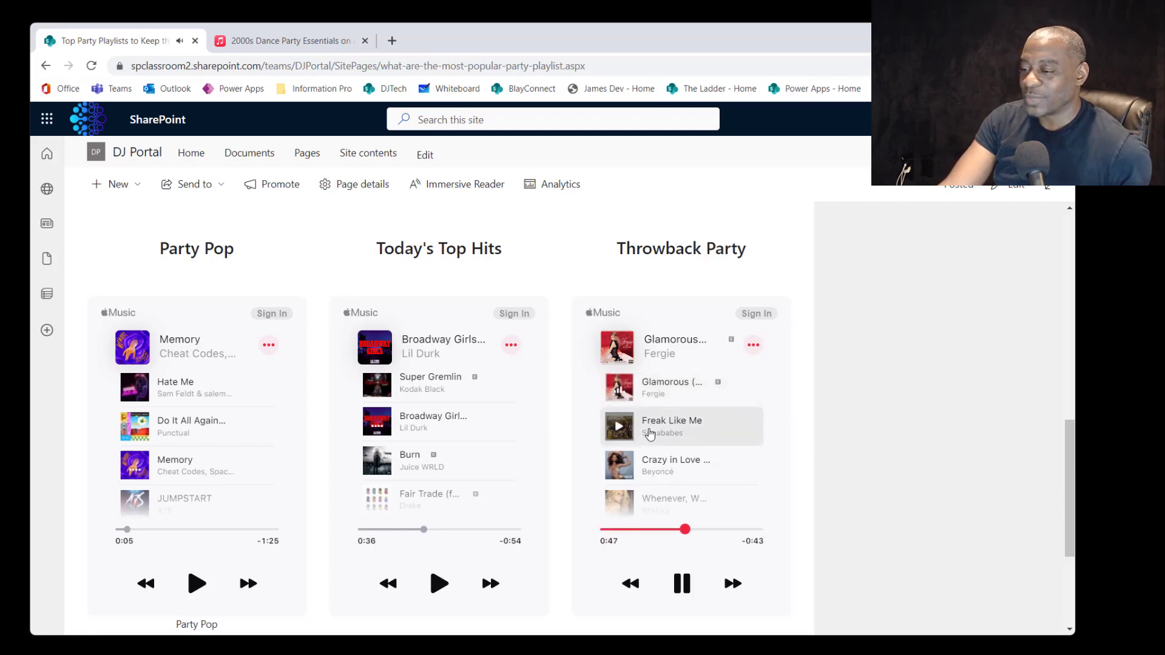
click(682, 589)
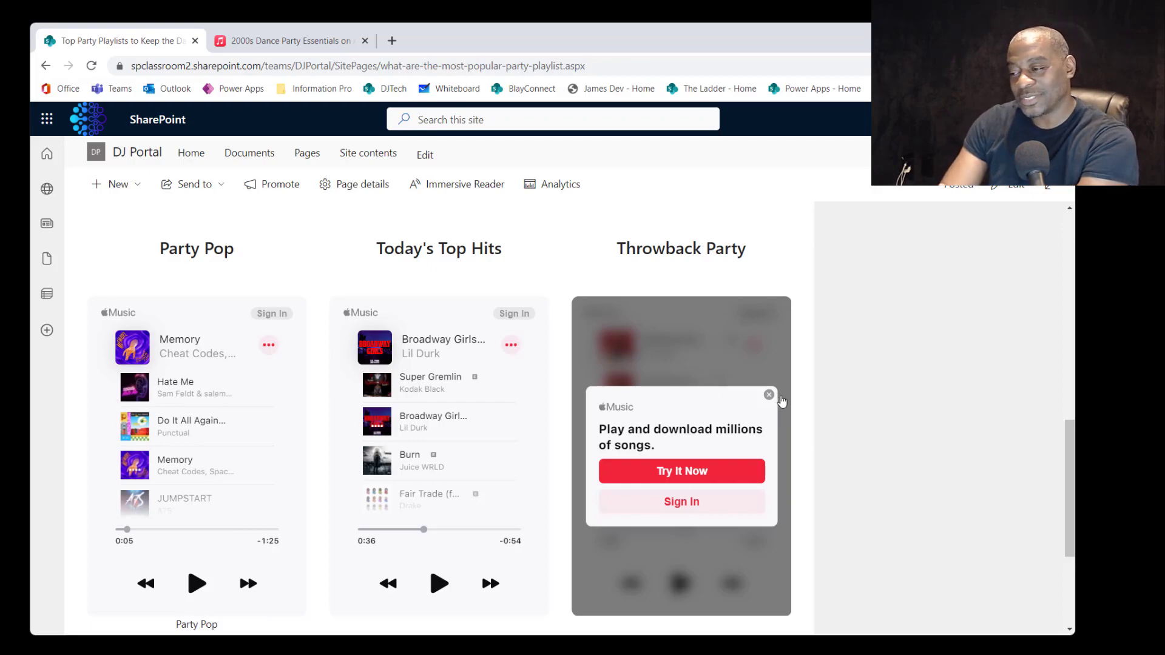
click(770, 396)
Open the Top Party Playlists article for editing and go to its three embedded players
scroll(847, 377, up, 5)
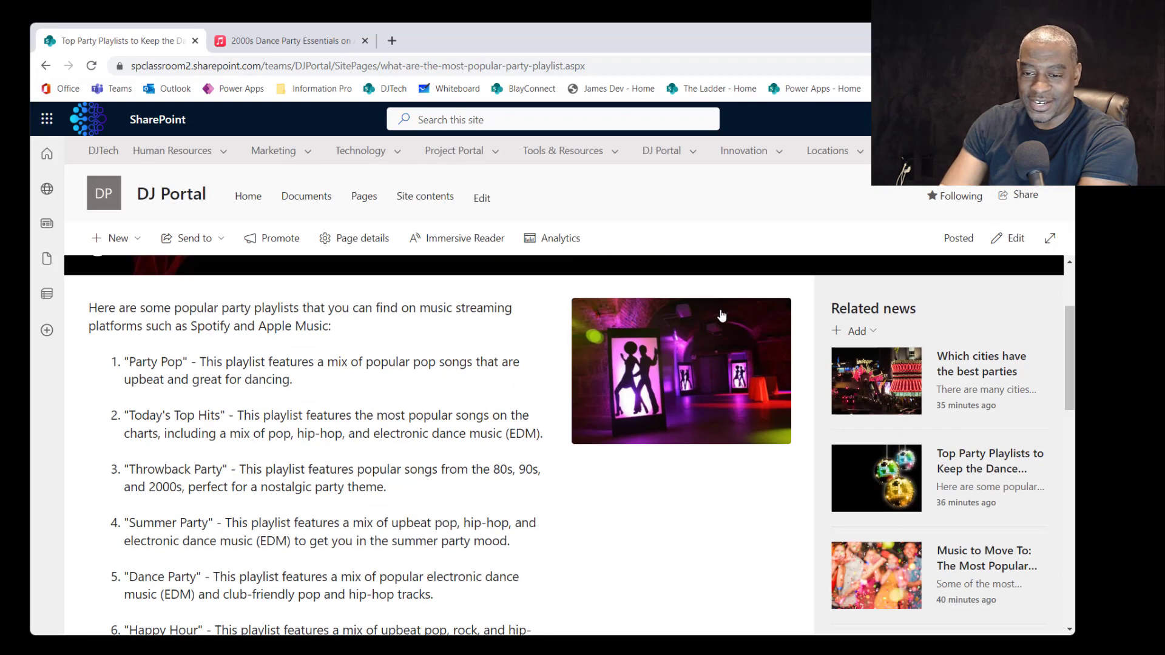
scroll(425, 424, down, 2)
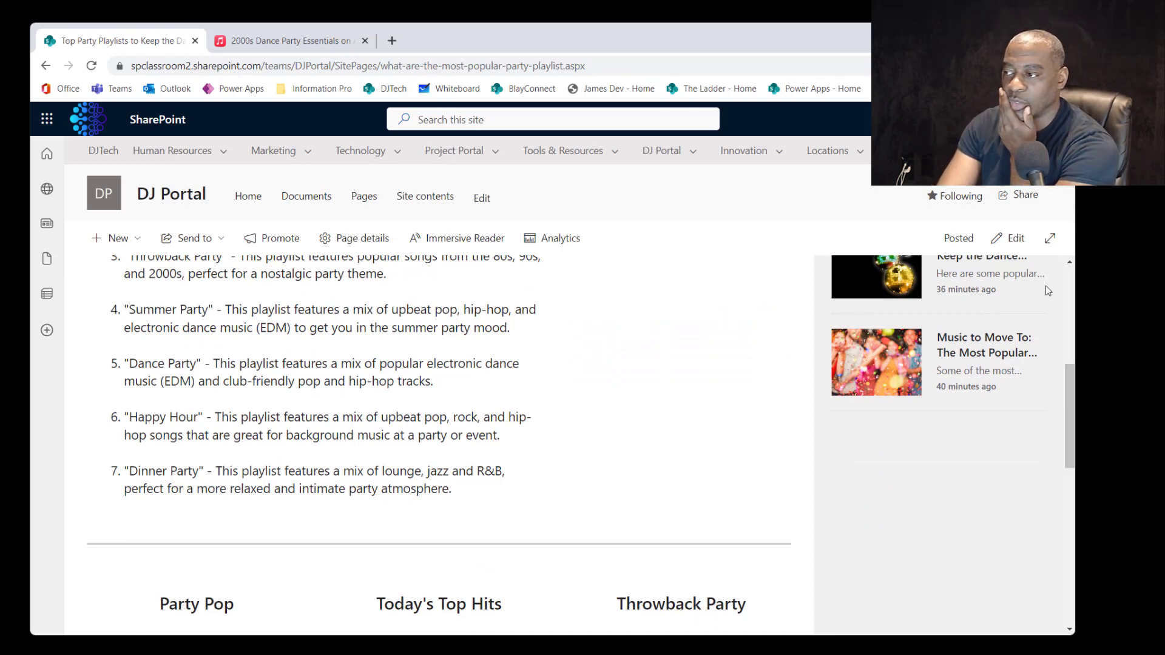
click(1012, 239)
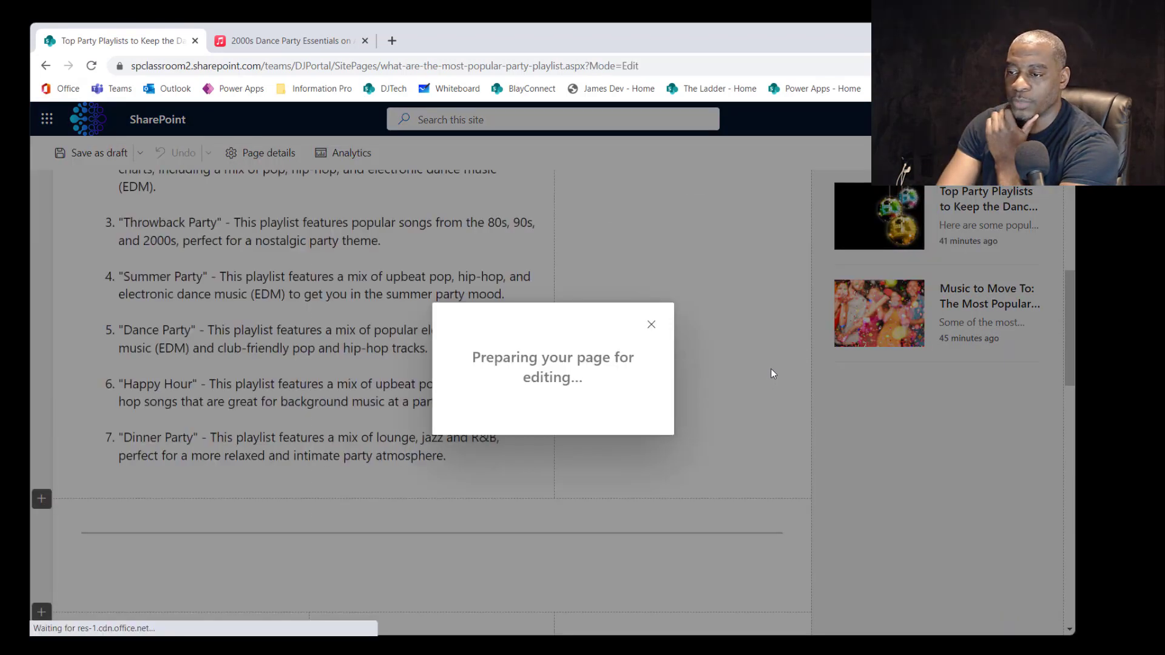
scroll(771, 352, down, 15)
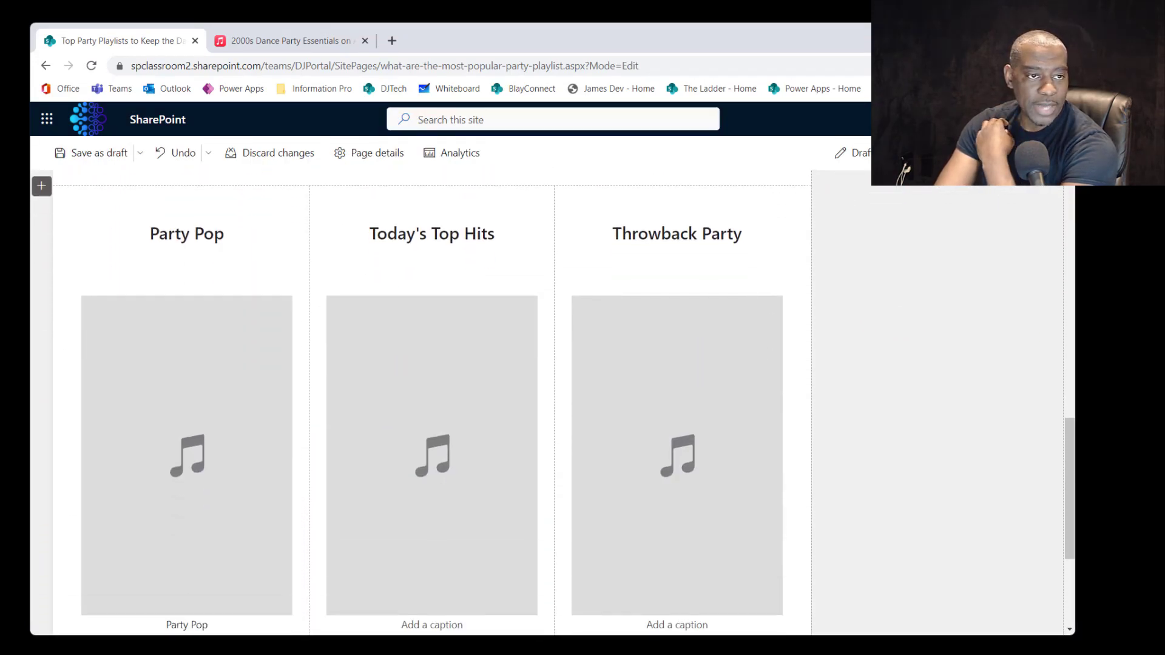
Move the Apple Music window aside and copy the playlist name "Summer Party" from item 4 of the article's list
key(alt+Tab)
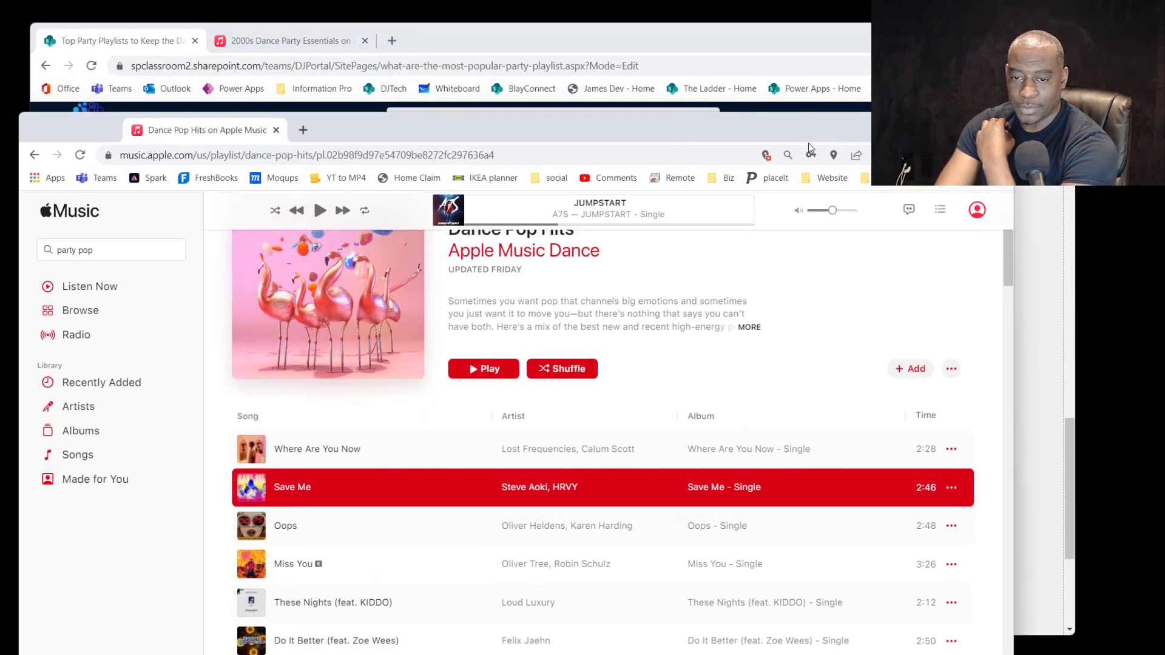
drag(809, 143, 661, 173)
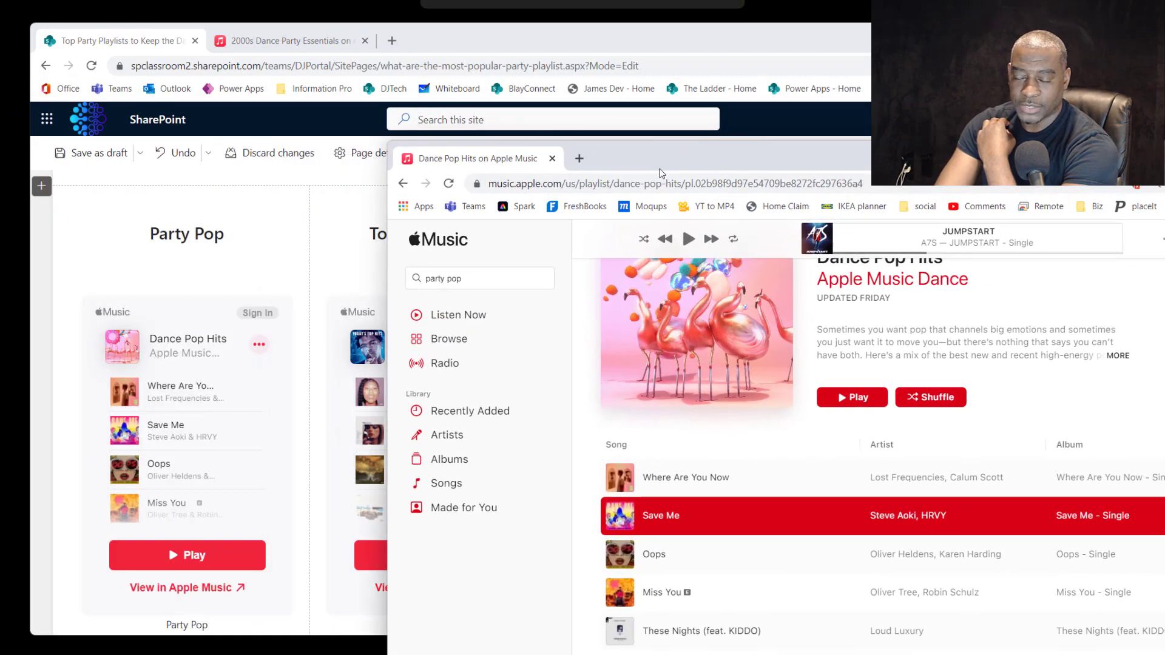
scroll(164, 403, down, 10)
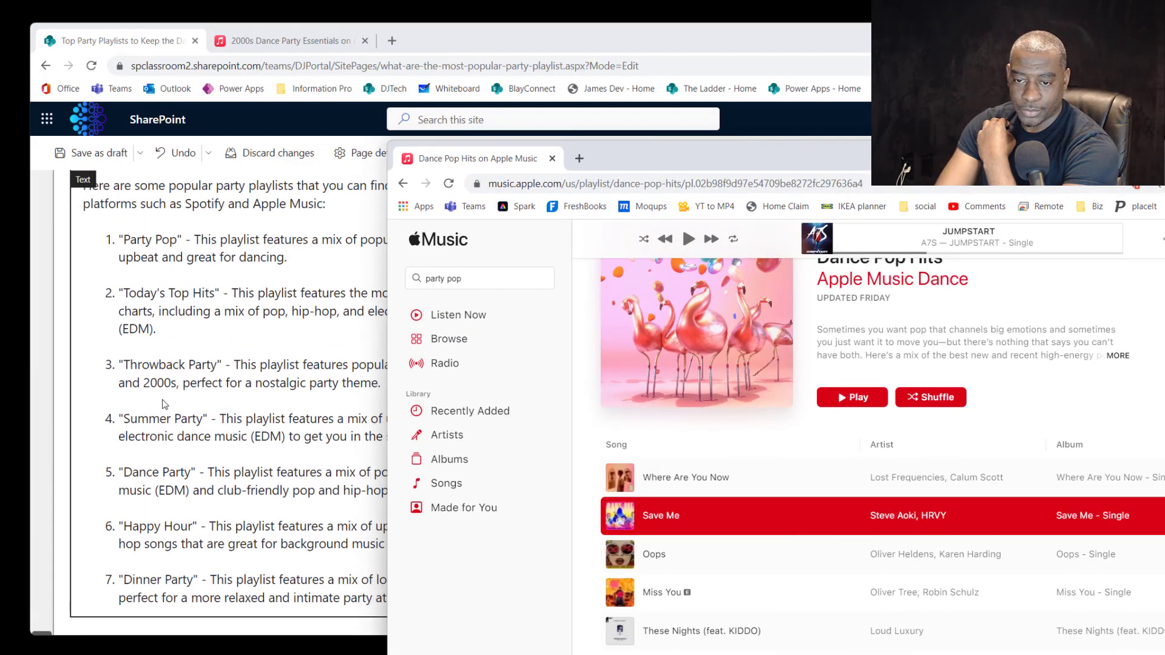
click(163, 403)
drag(207, 419, 116, 424)
key(ctrl+c)
click(171, 423)
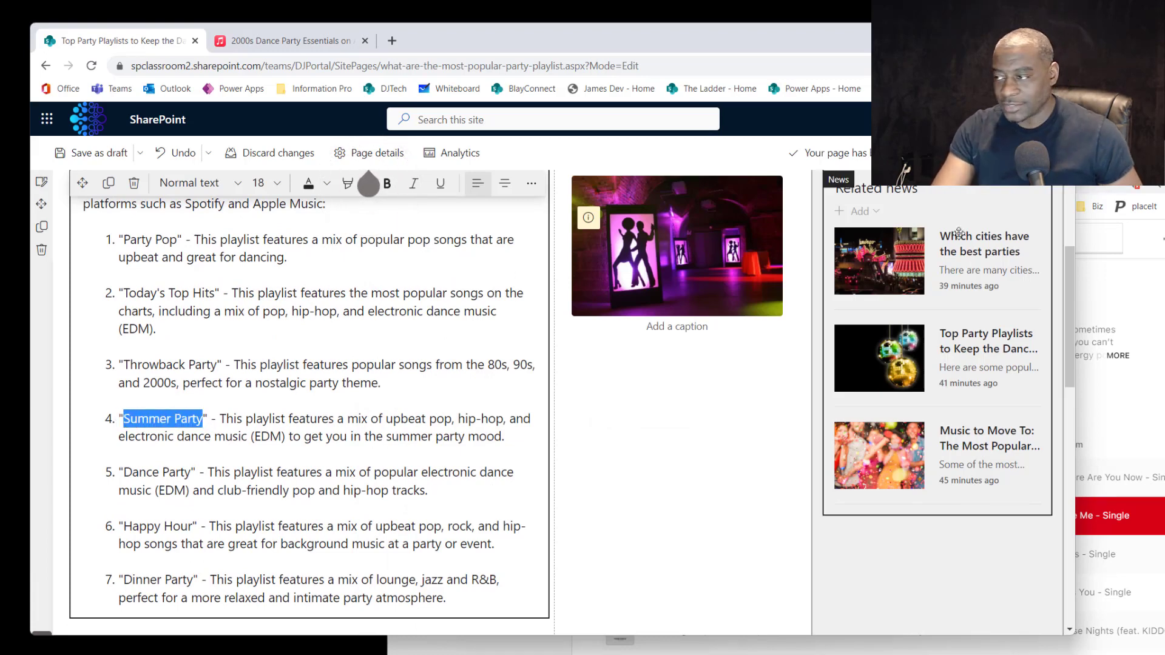
Switch to Apple Music and replace the previous search with the copied name "Summer Party"
key(alt+Tab)
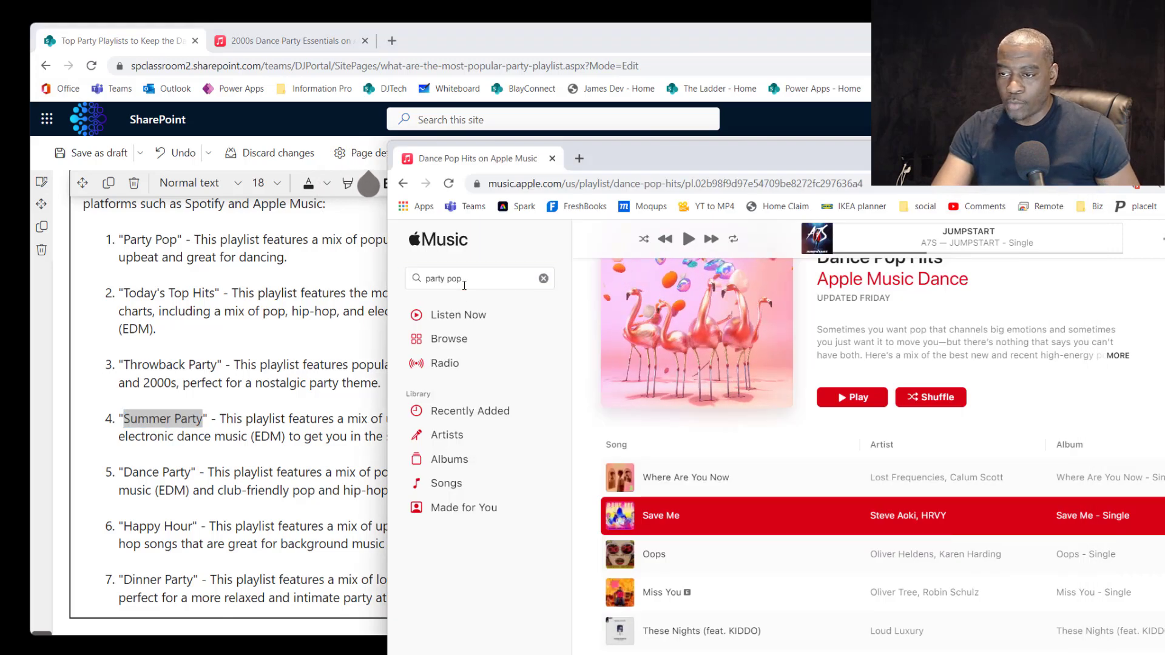
click(553, 278)
click(543, 278)
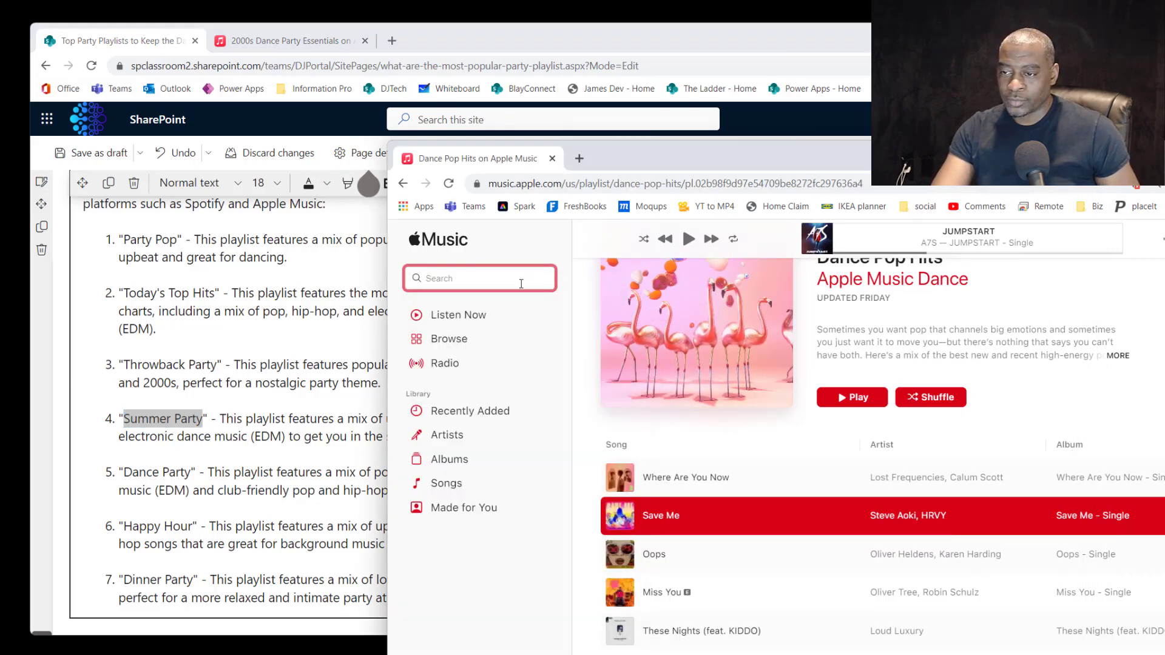
key(ctrl+v)
key(Return)
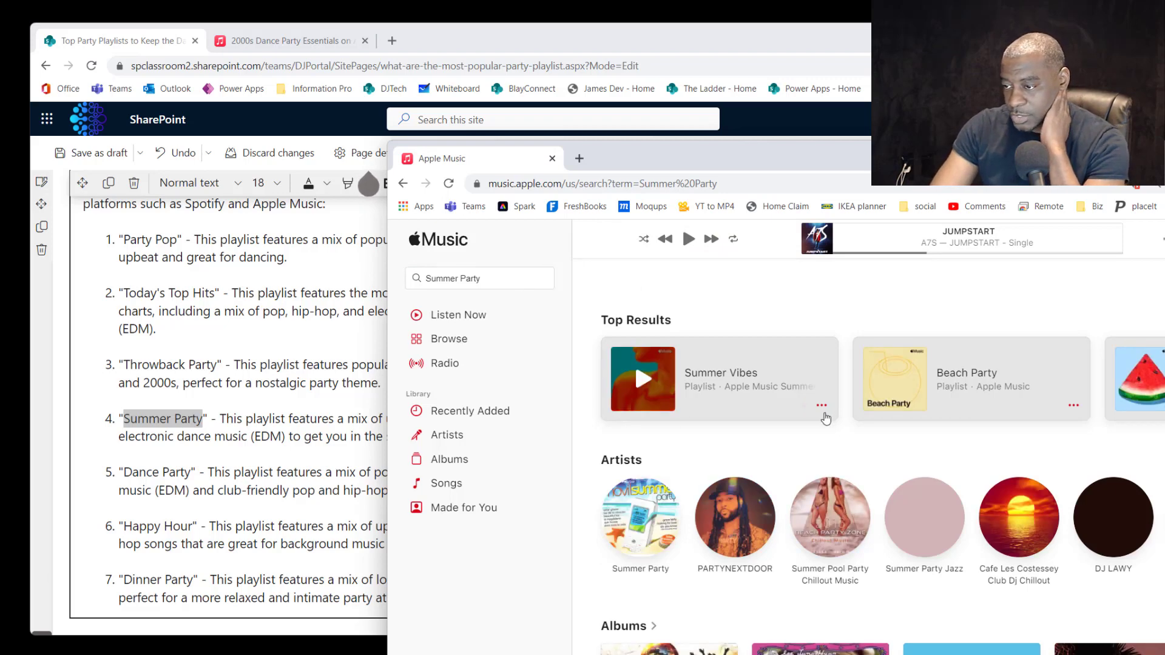
Copy the share link of the "Summer Vibes" playlist from the top results
mouse_move(634, 363)
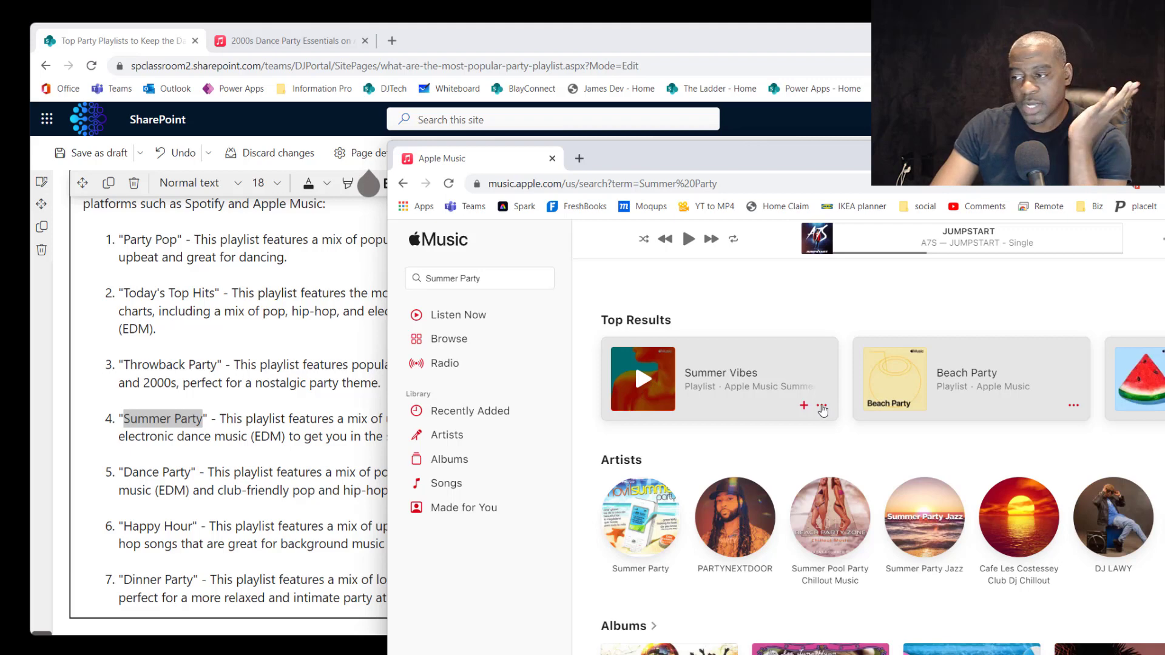
click(822, 408)
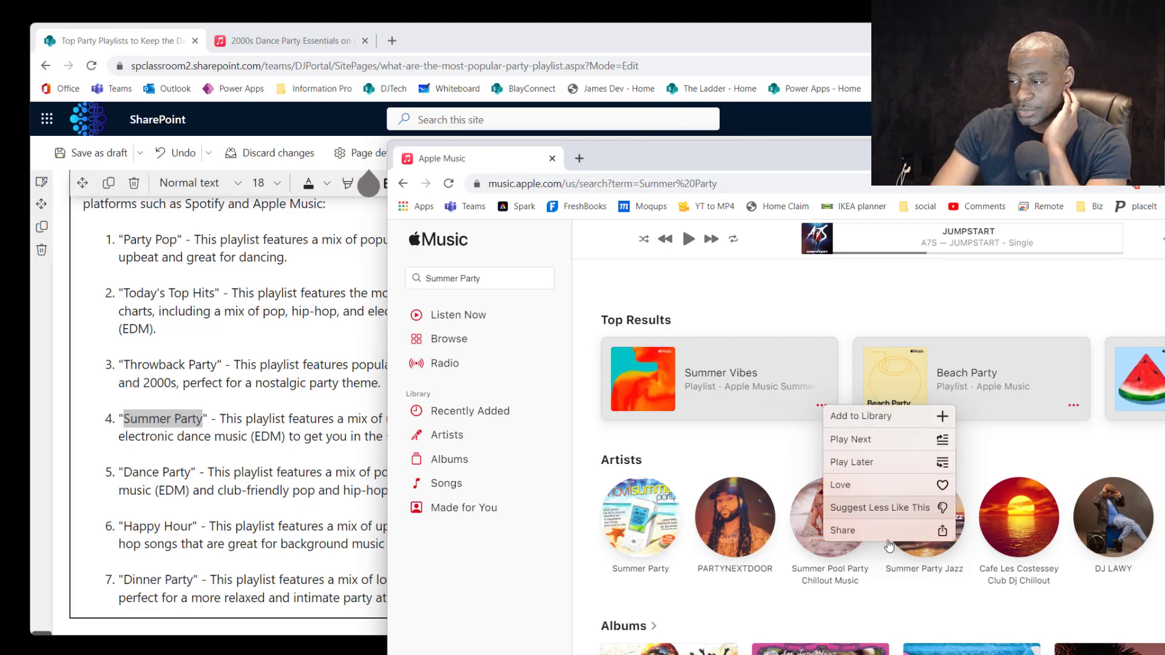
mouse_move(863, 531)
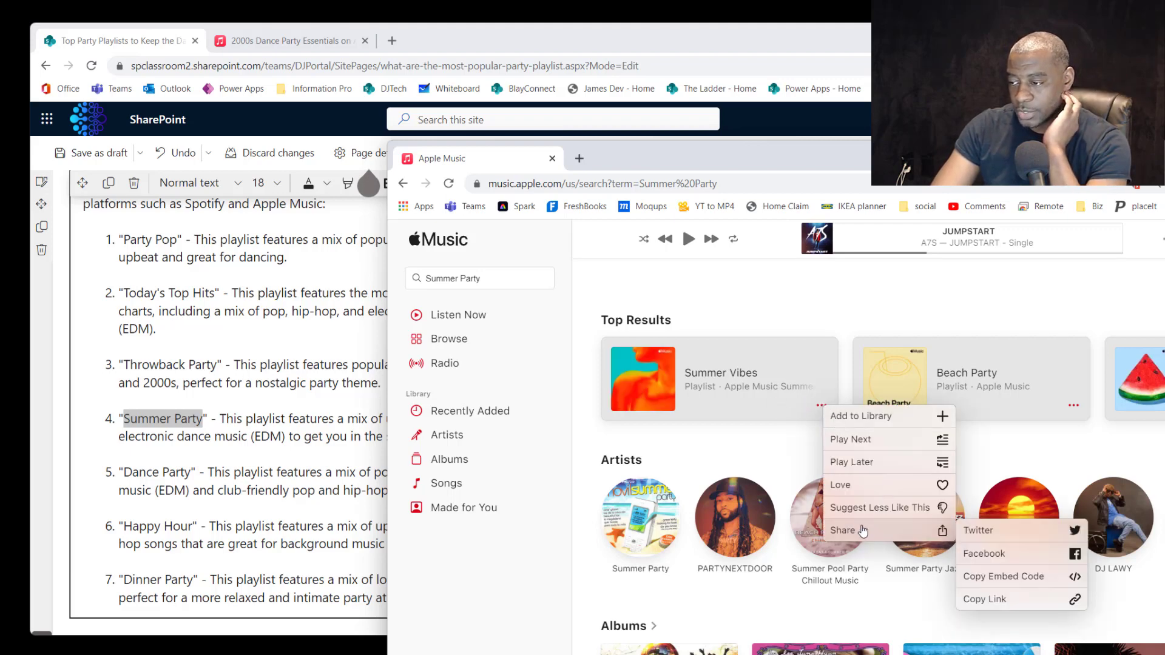
click(1001, 597)
Back in the SharePoint article, duplicate the "Party Pop" heading and move the copy below the Party Pop player
click(382, 556)
scroll(337, 479, down, 10)
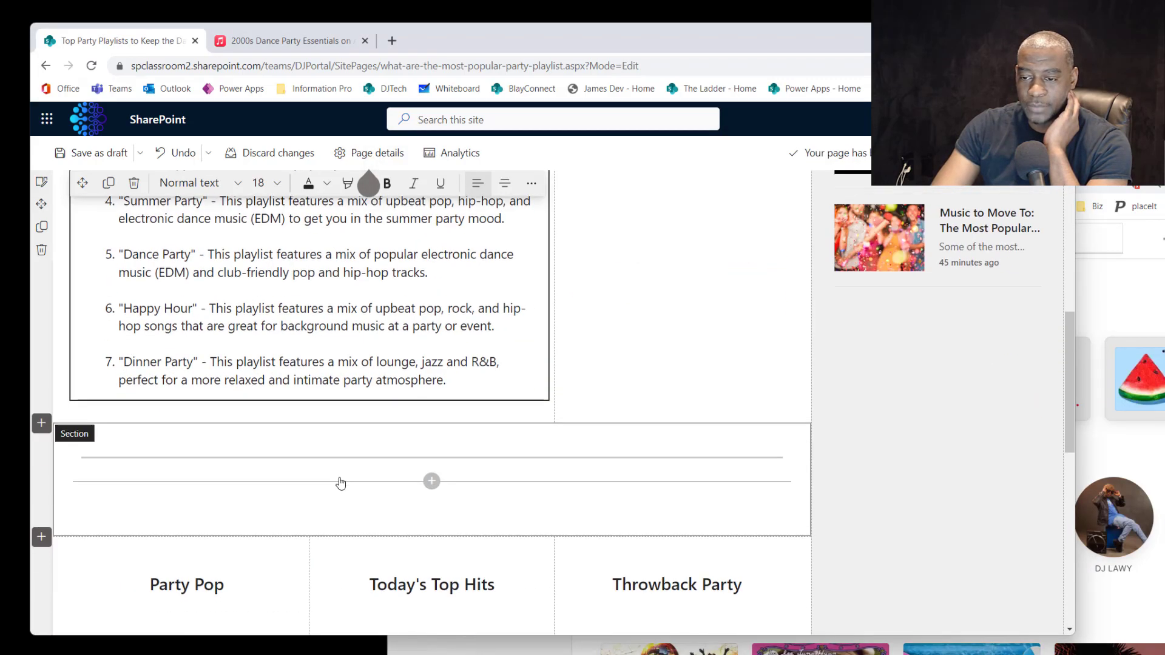
scroll(233, 473, up, 5)
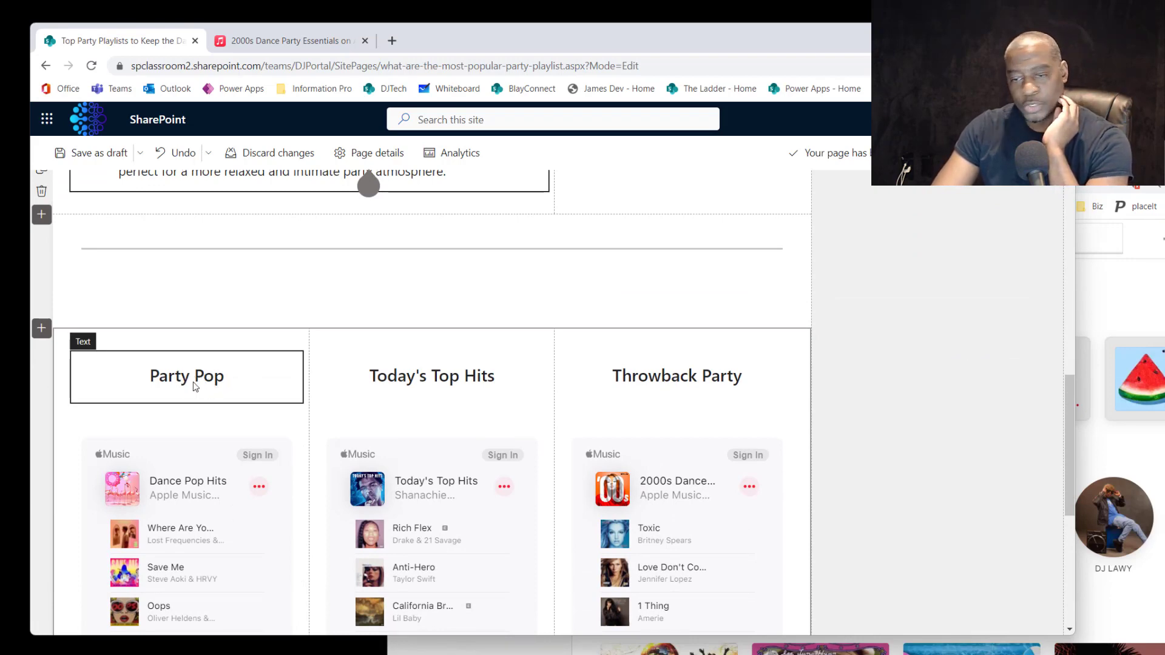
scroll(185, 463, down, 2)
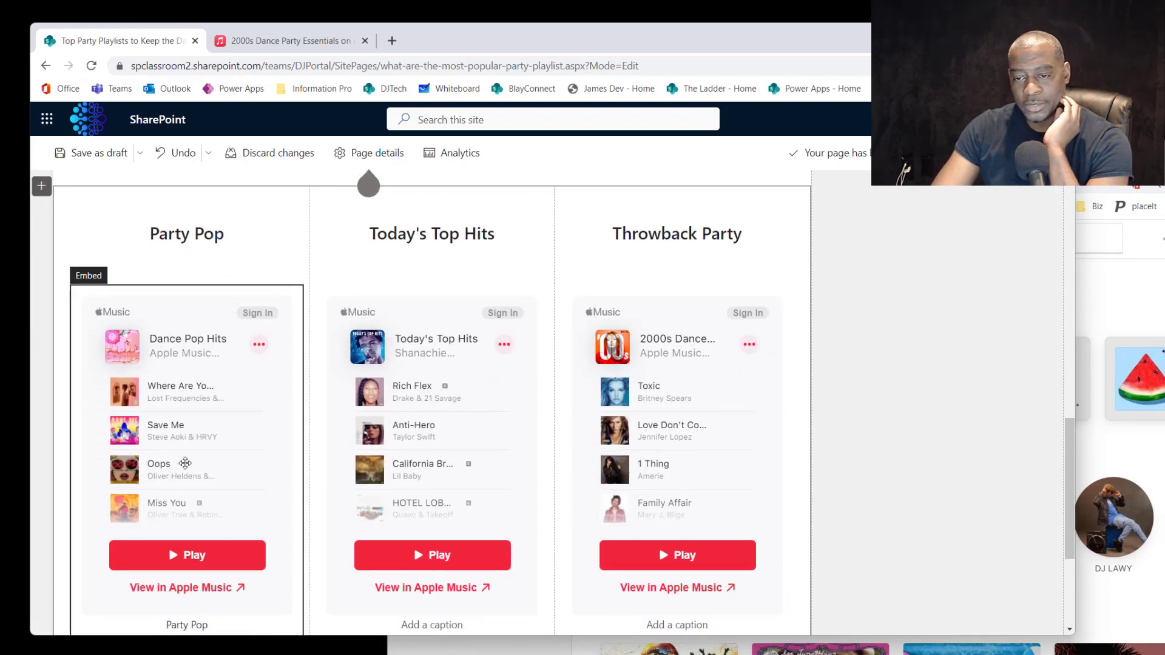
click(192, 249)
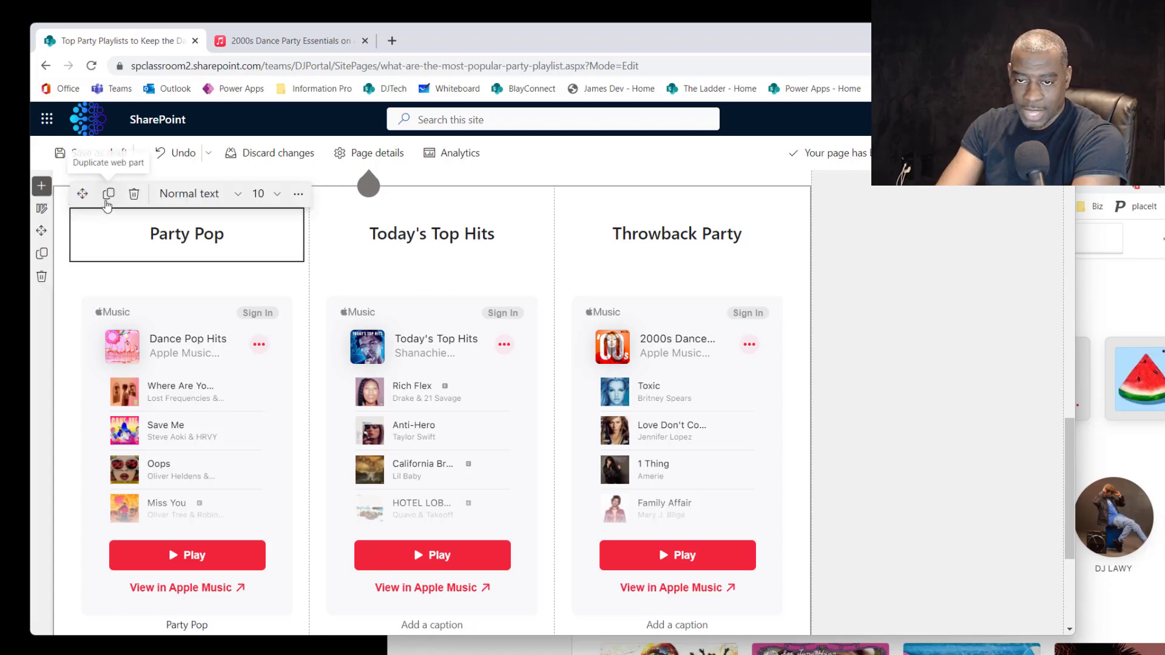
click(109, 193)
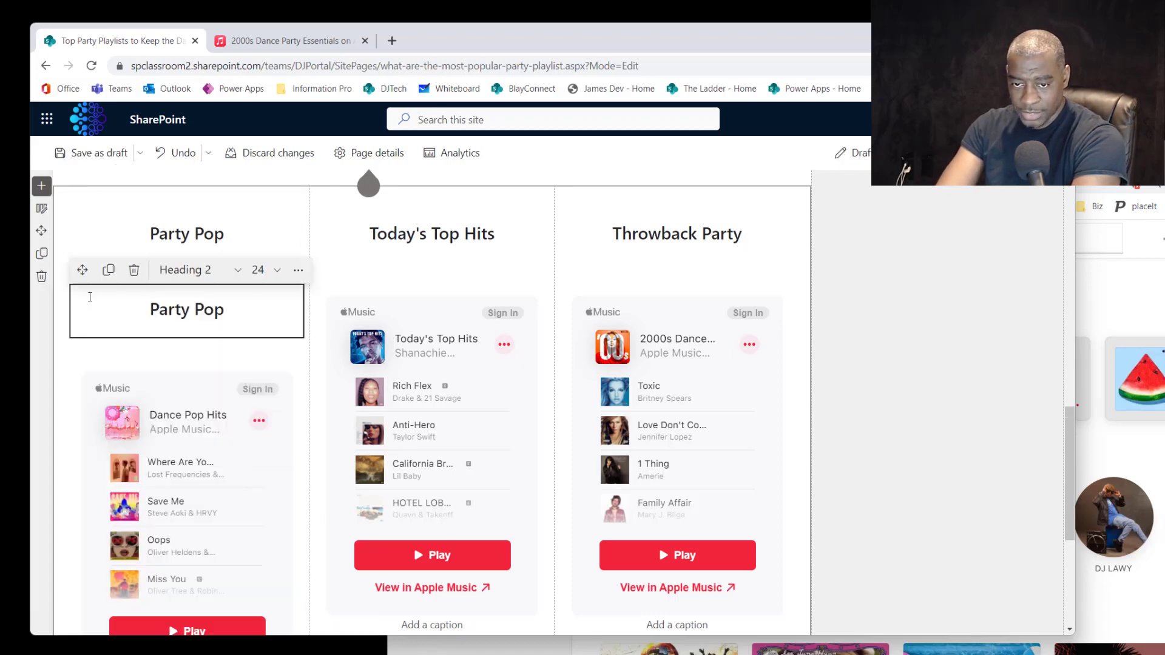
drag(80, 267, 115, 443)
scroll(116, 387, up, 2)
scroll(115, 387, up, 5)
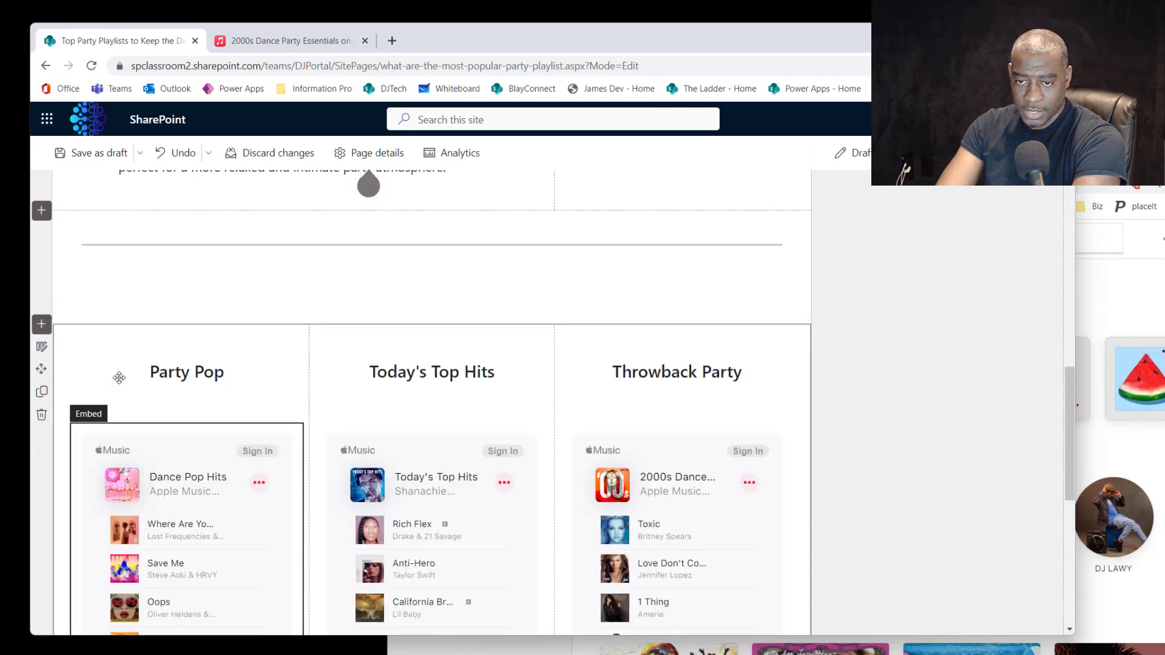
Duplicate the embedded Party Pop player in the first column
click(70, 388)
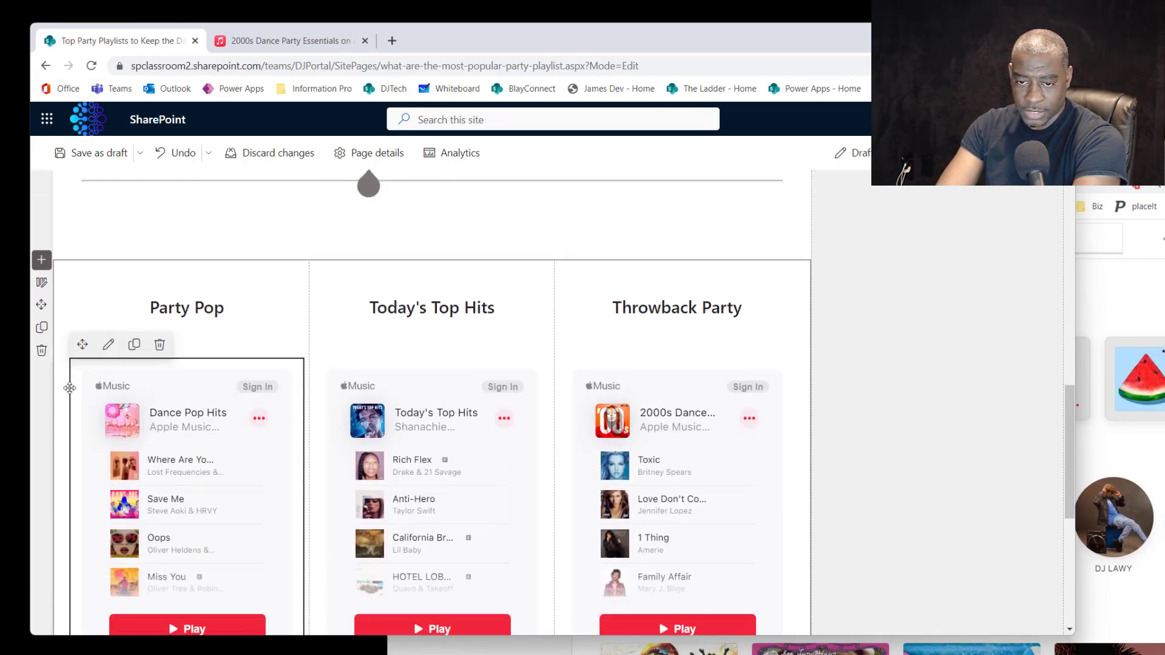
click(134, 344)
scroll(167, 489, down, 3)
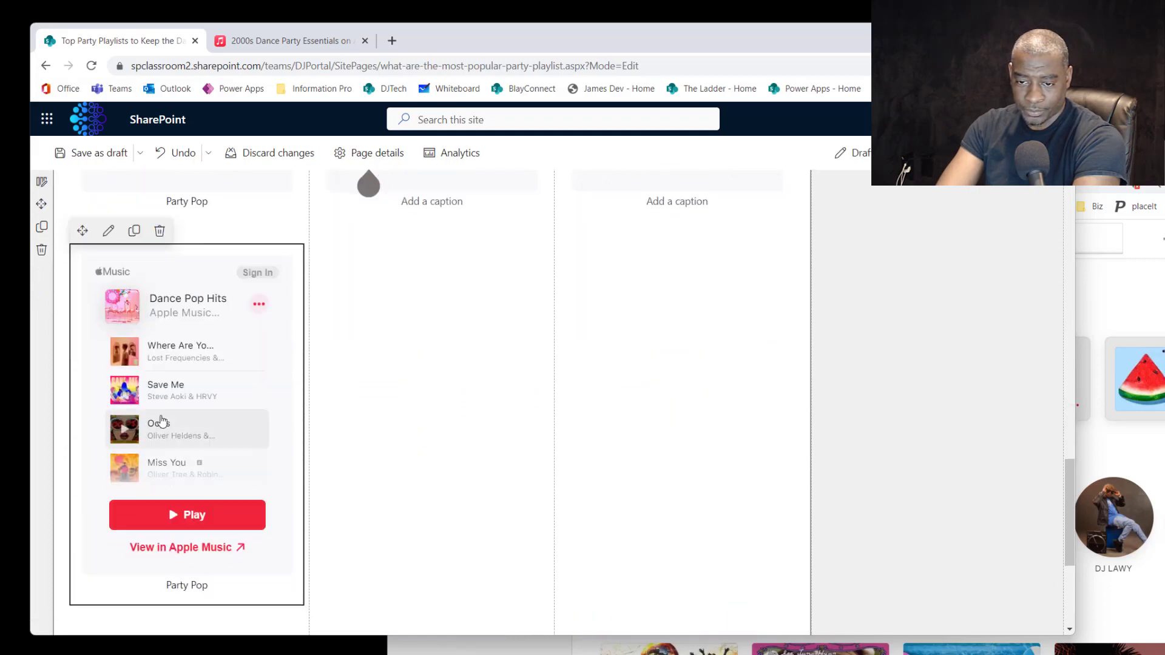
Move the duplicated Dance Pop Hits player below the copied "Party Pop" heading in the first column
click(165, 388)
click(181, 542)
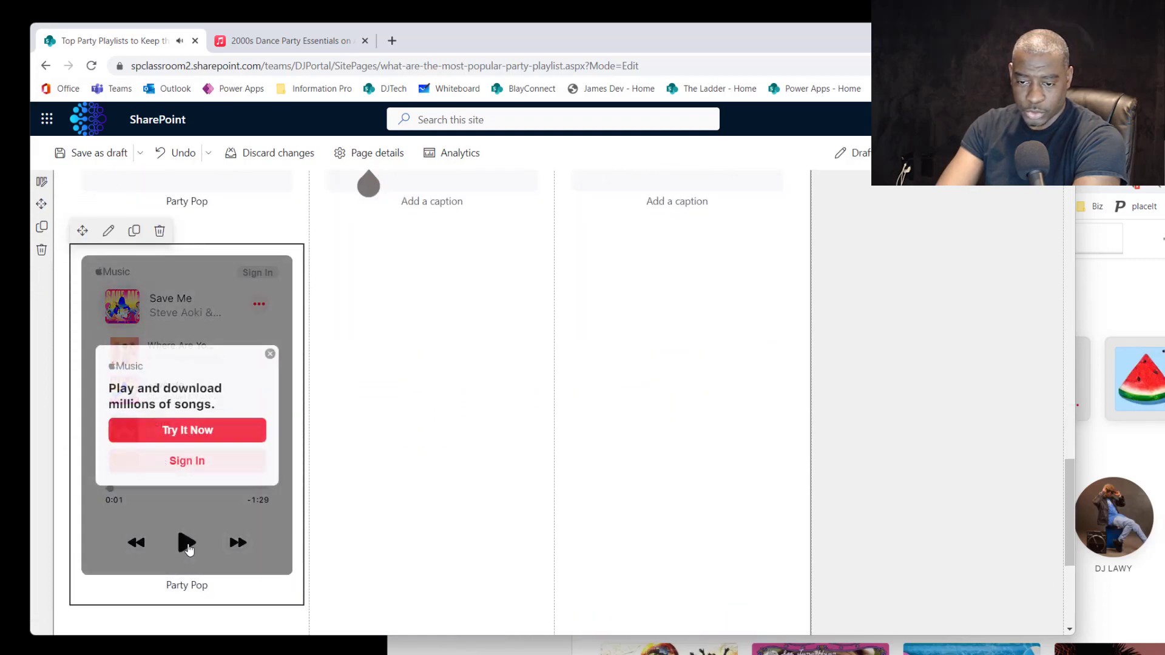
drag(124, 537, 140, 446)
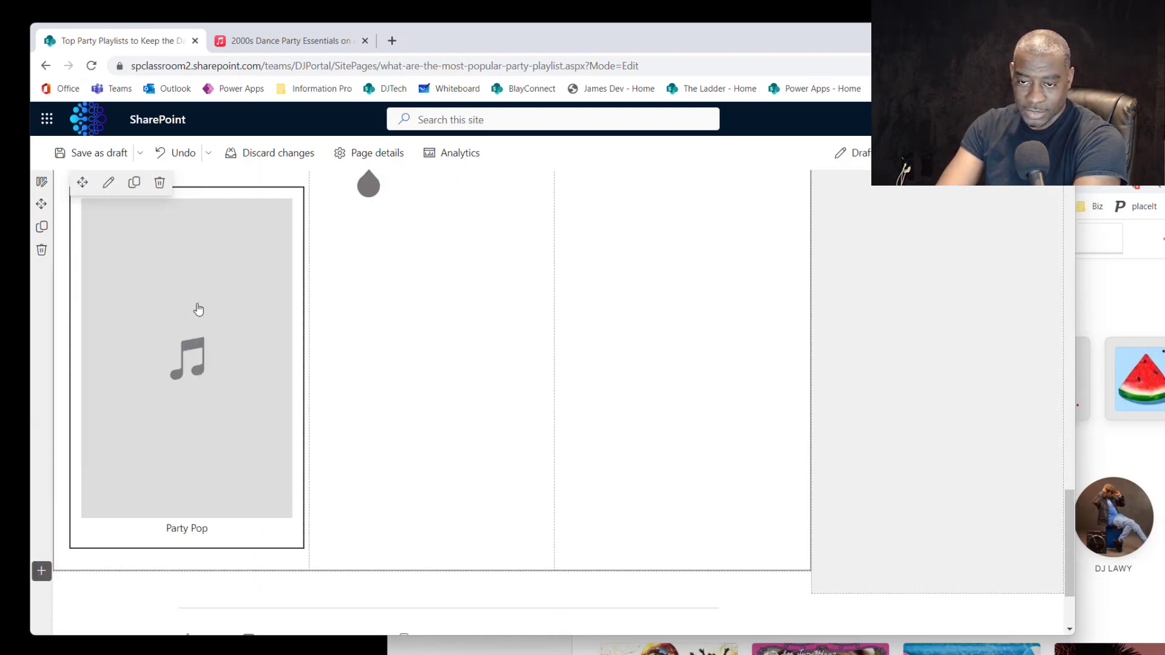
Copy the name "Summer Party" from the article's playlist list and replace the duplicated "Party Pop" heading text with it
scroll(201, 310, up, 10)
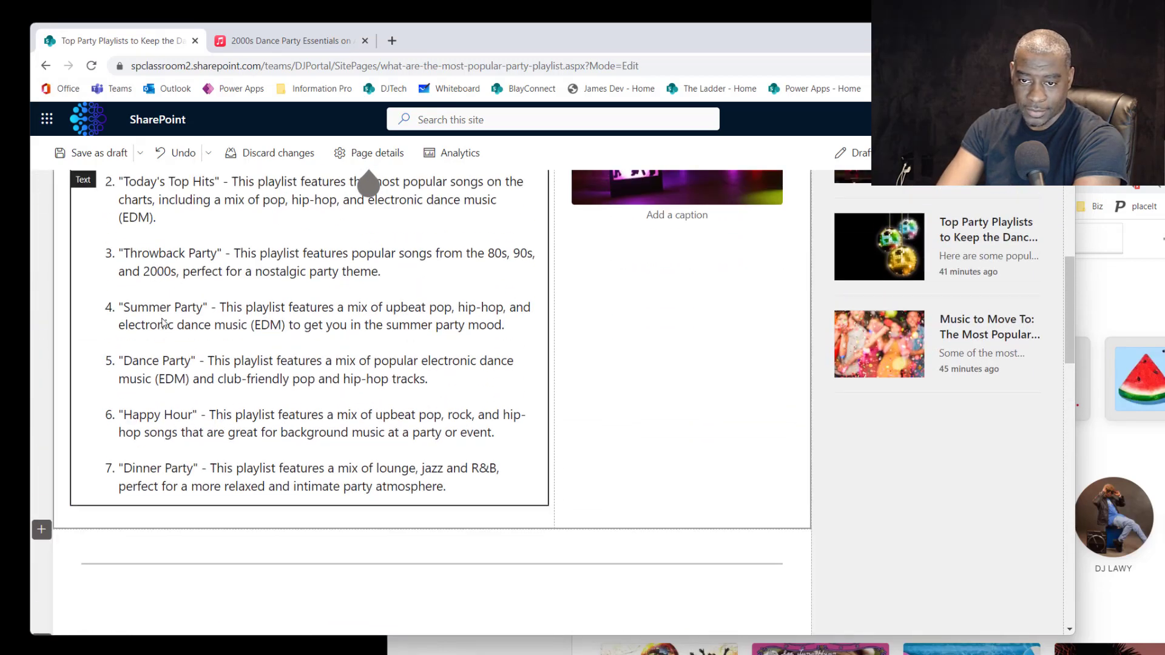
click(189, 312)
drag(205, 309, 125, 309)
key(ctrl+c)
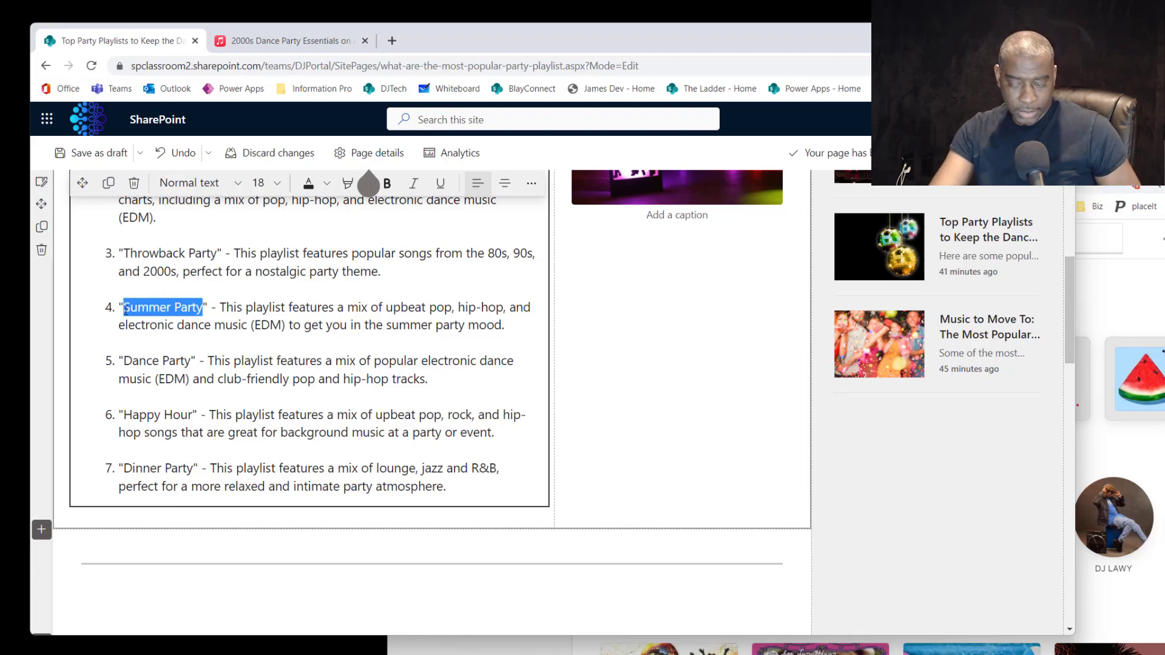
scroll(152, 340, down, 12)
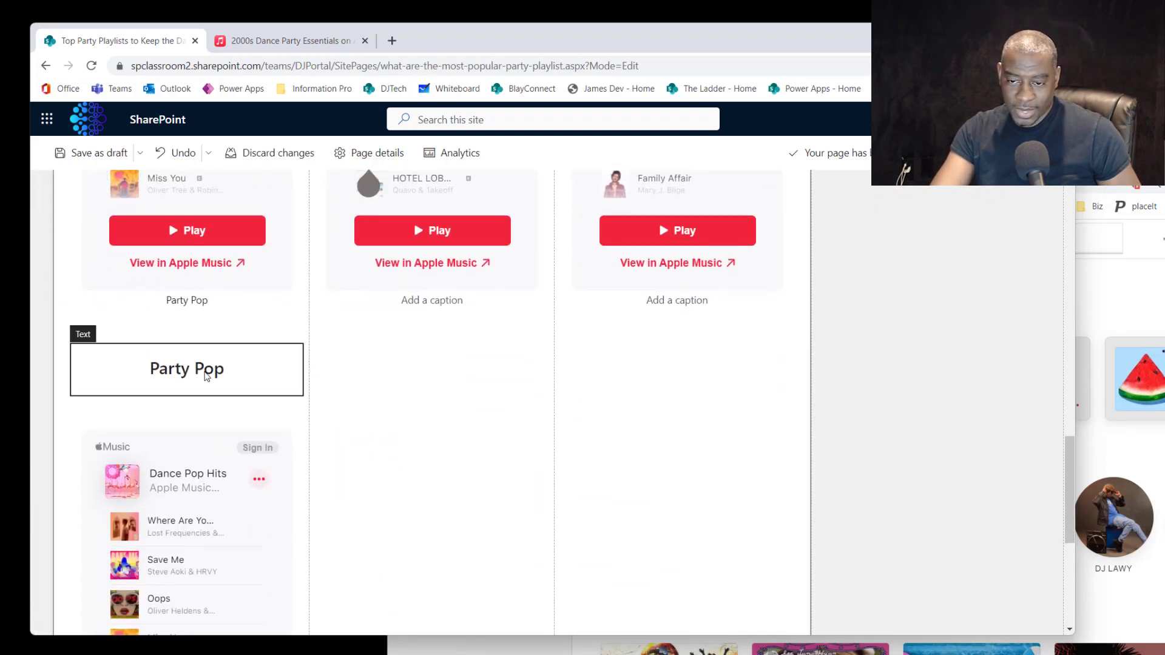
click(224, 372)
drag(224, 370, 149, 370)
key(ctrl+v)
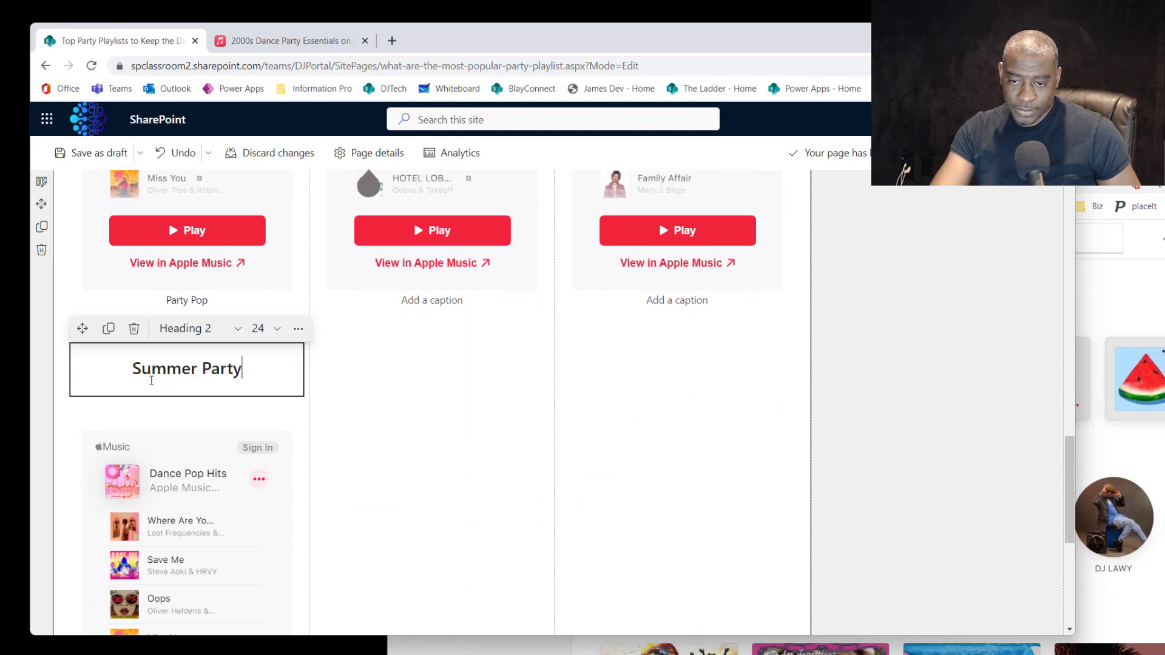
Switch to Apple Music and copy the embed code of the "Summer Vibes" playlist
click(160, 464)
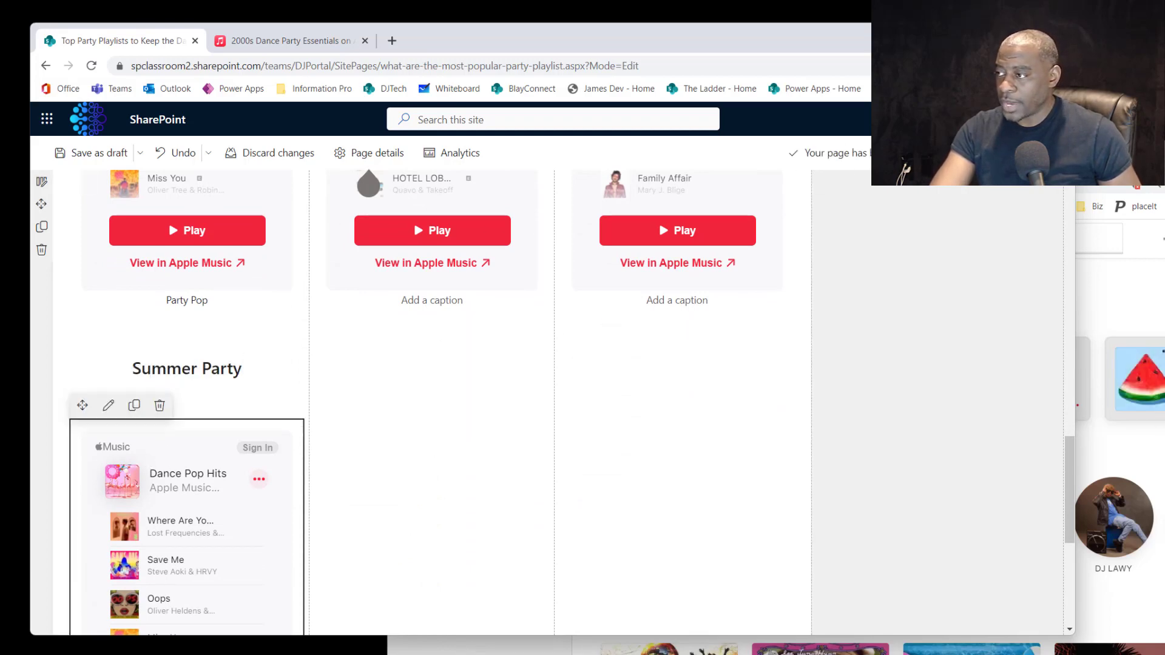
key(alt+Tab)
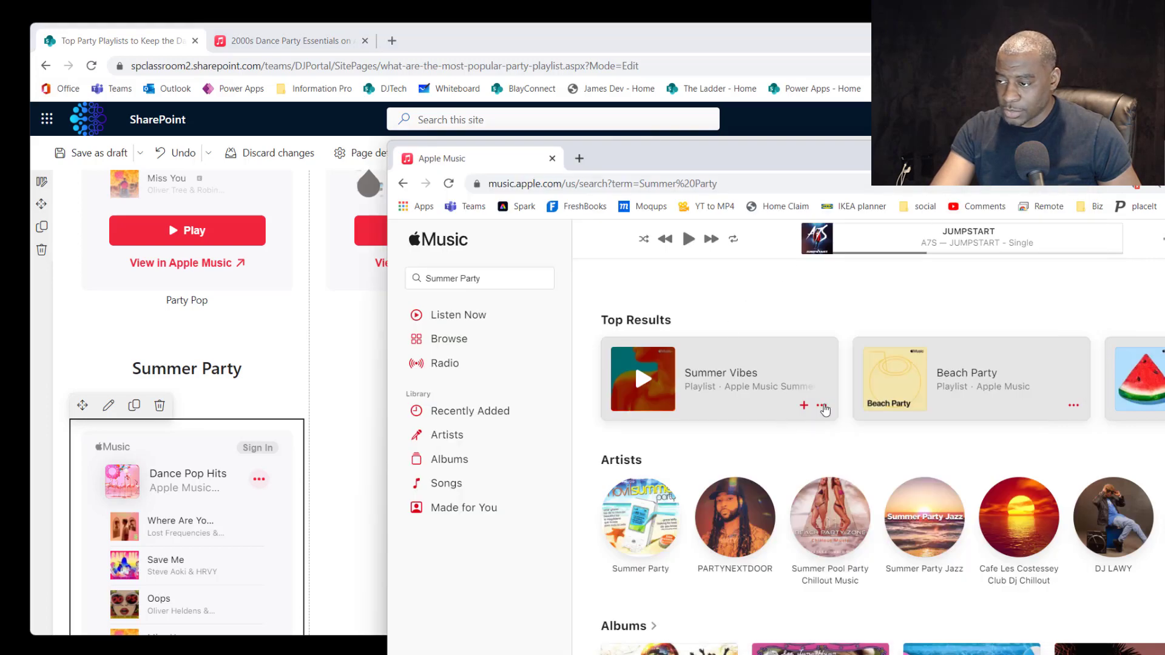
click(822, 405)
mouse_move(877, 529)
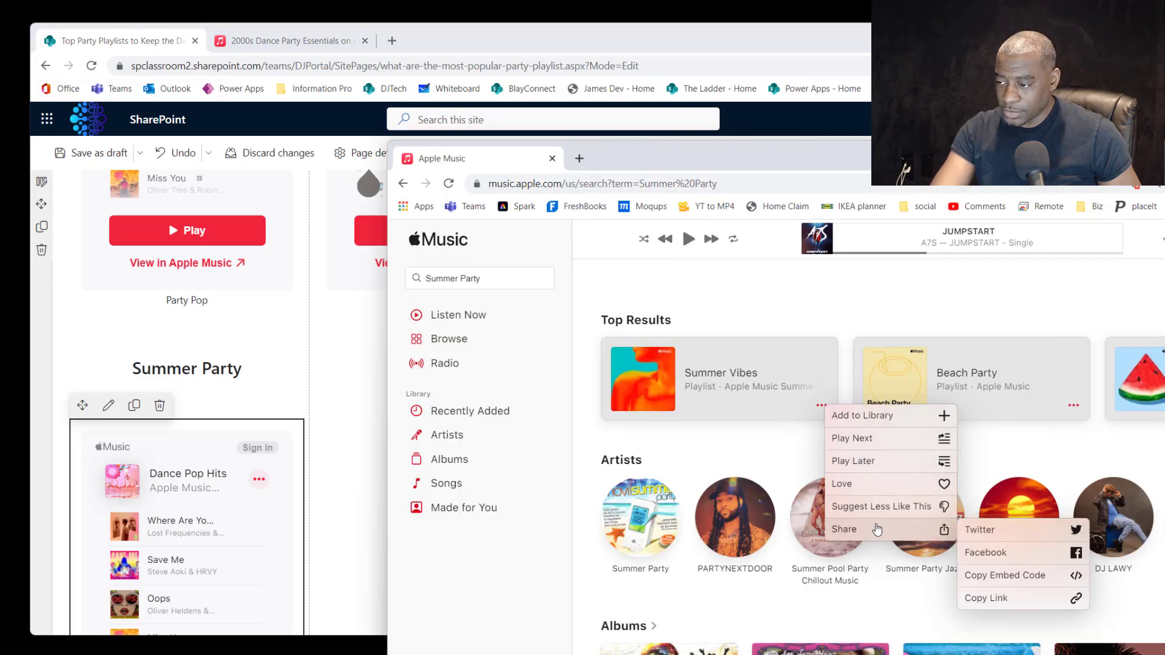
click(1006, 581)
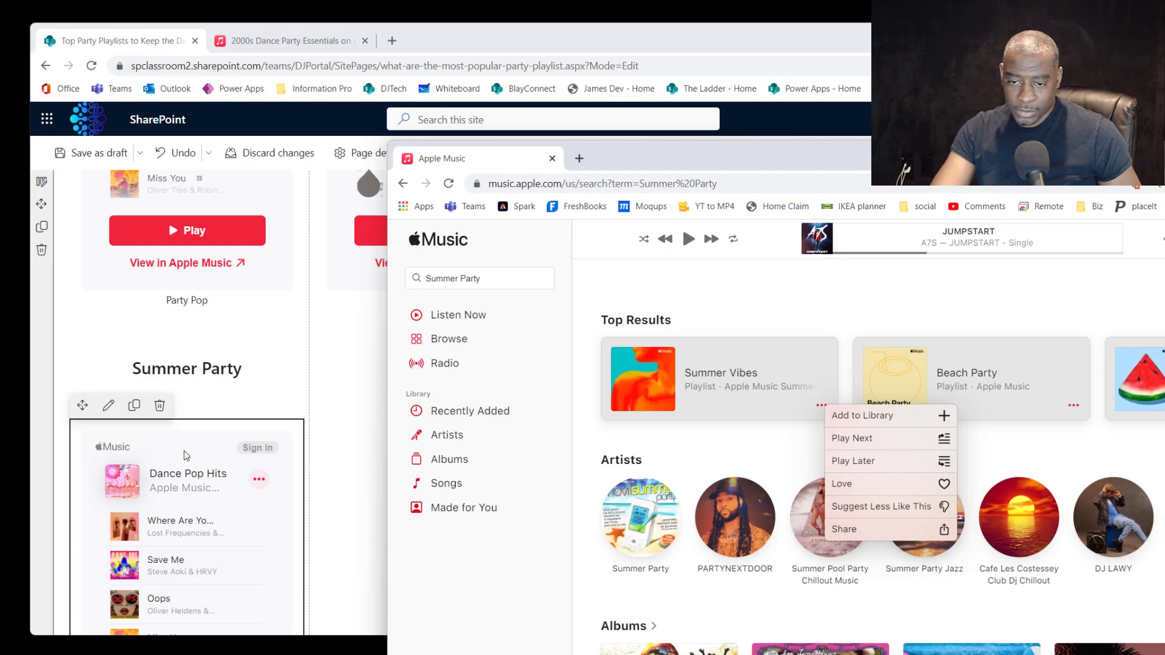
Back in the SharePoint article, replace the duplicated player's embed code with the copied Summer Vibes code and publish the news update
click(115, 418)
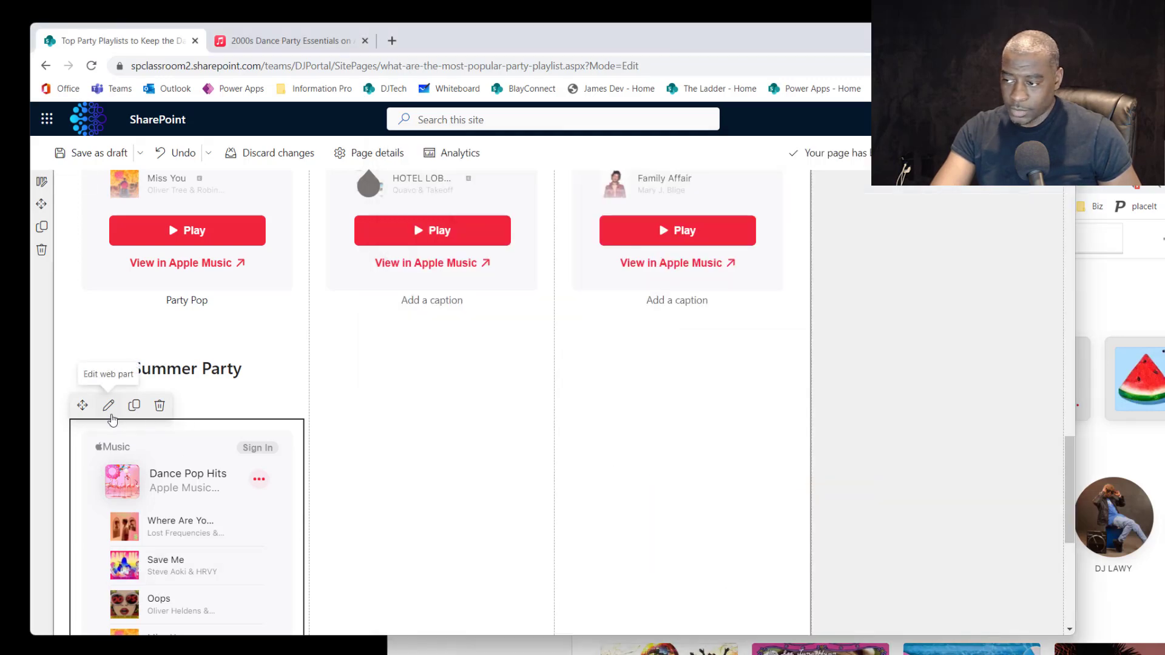
click(113, 415)
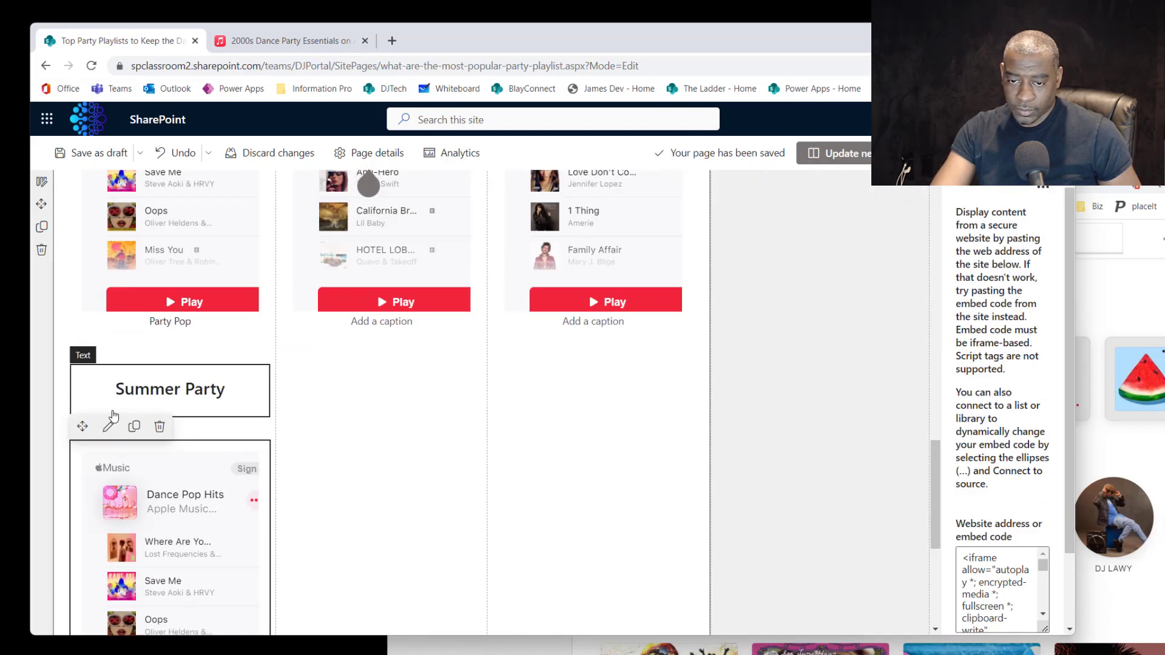
click(951, 428)
key(ctrl+a)
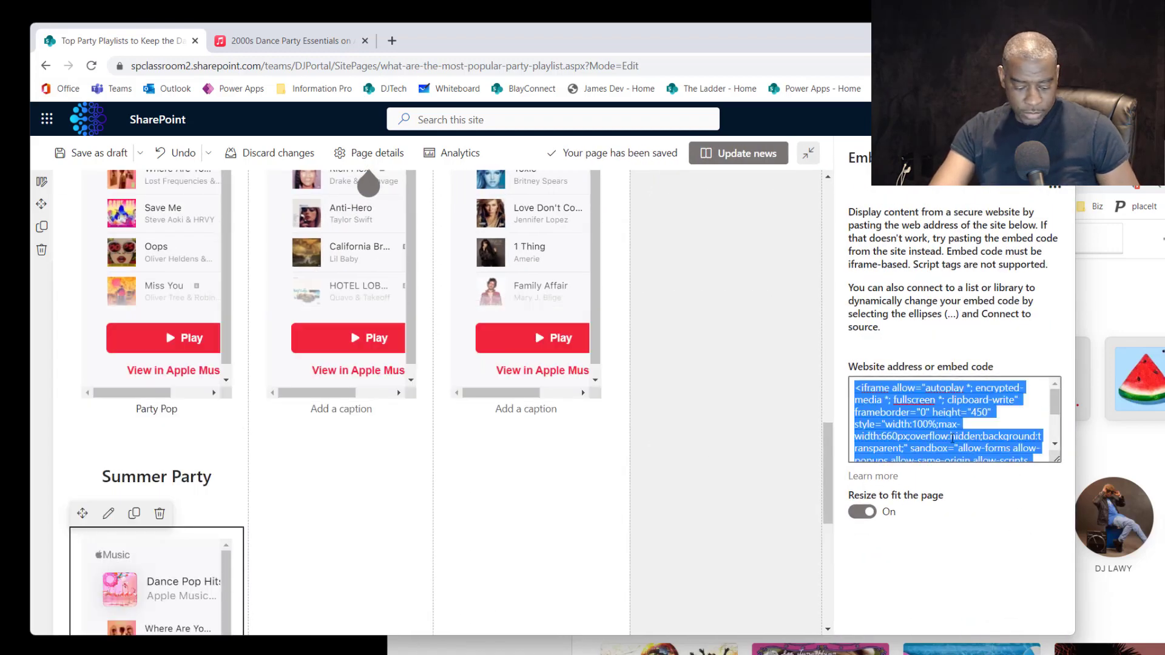
key(ctrl+v)
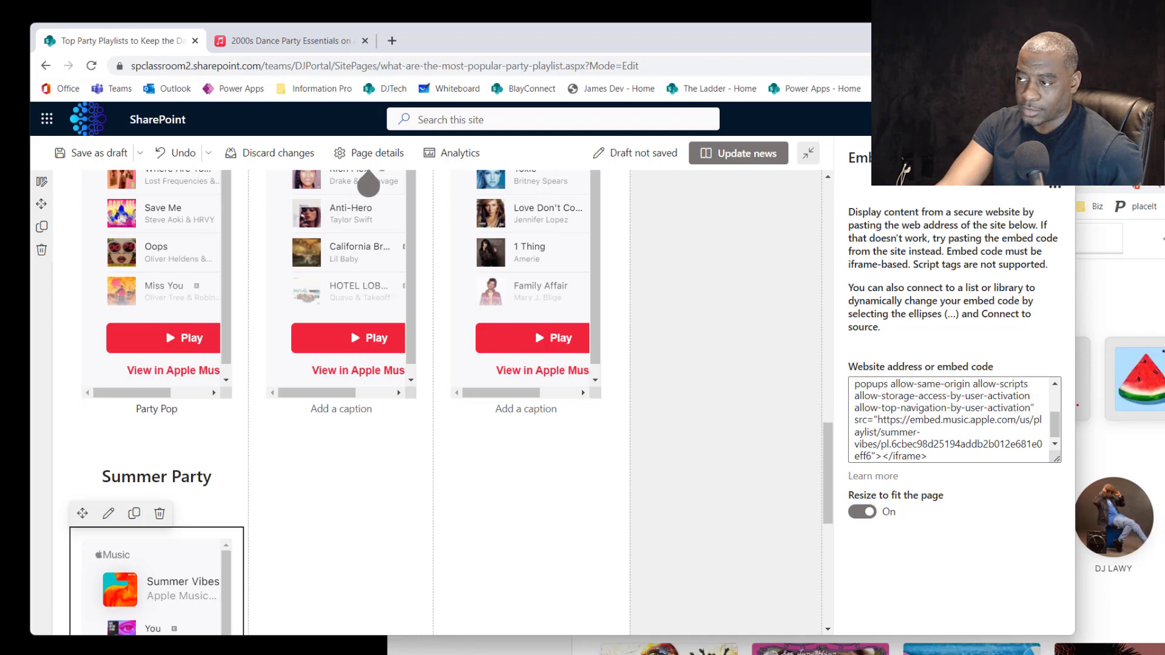
click(1059, 159)
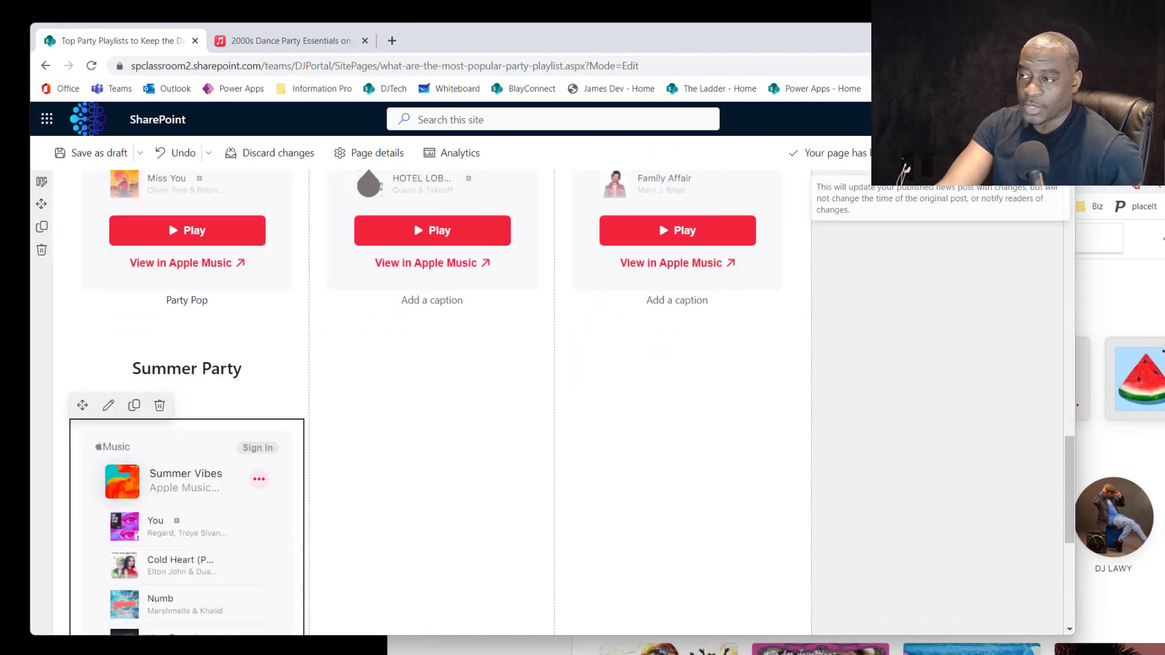
click(933, 202)
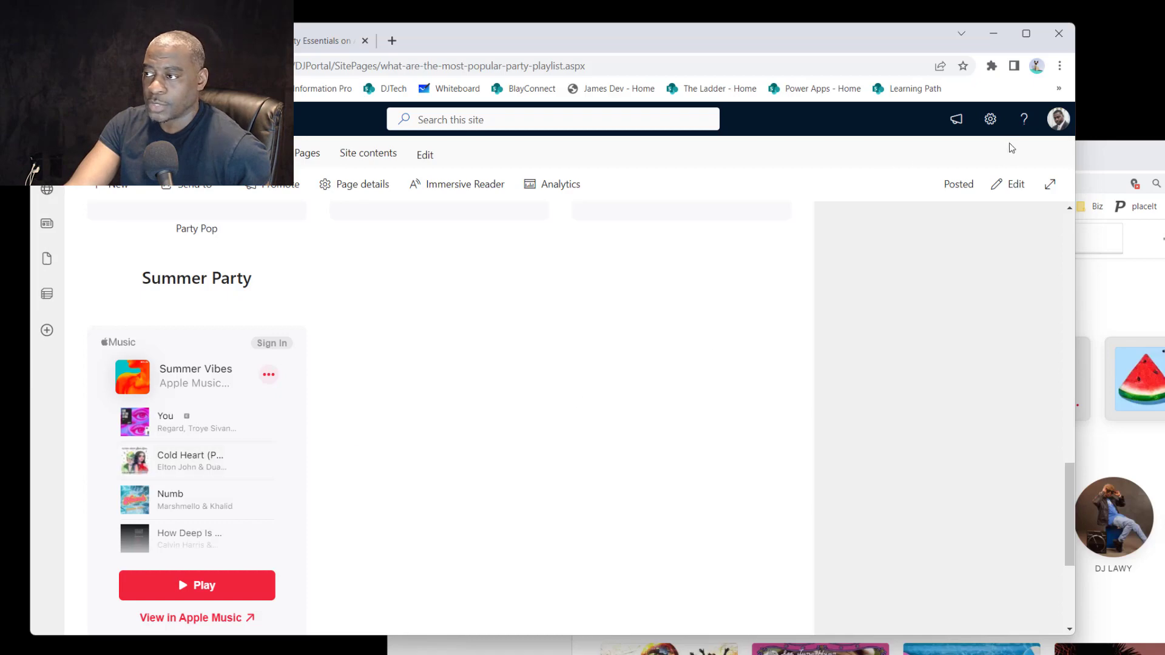
Open the HTML Field Security page from the site collection administration section of the DJ Portal's full site settings
click(991, 119)
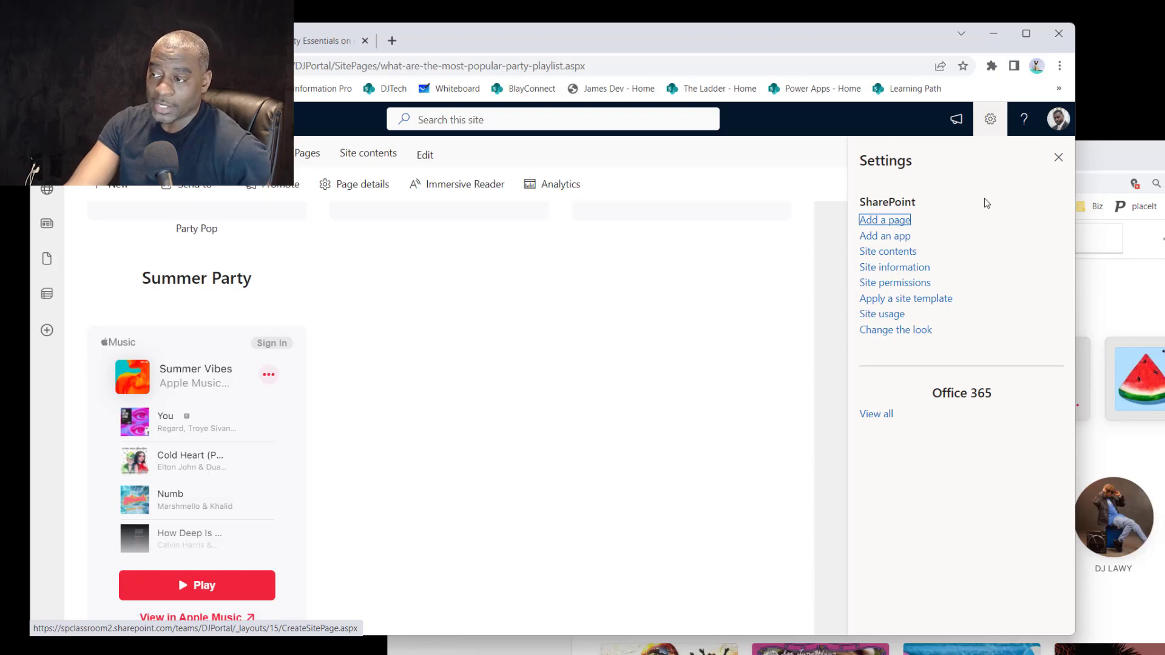
click(897, 268)
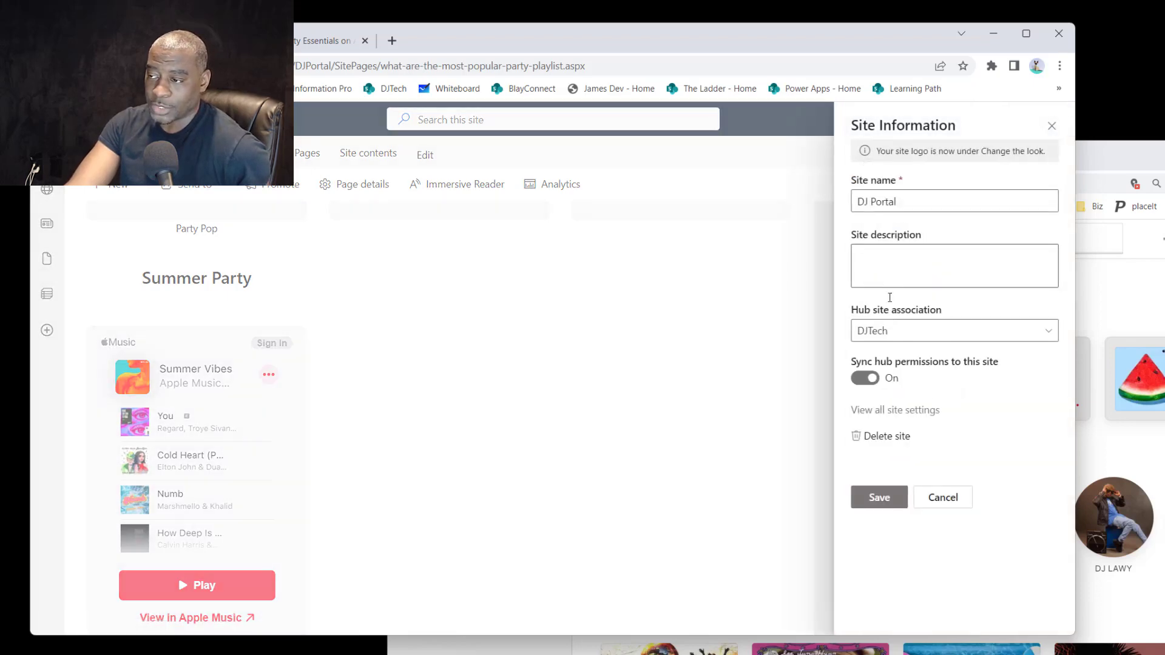
click(909, 411)
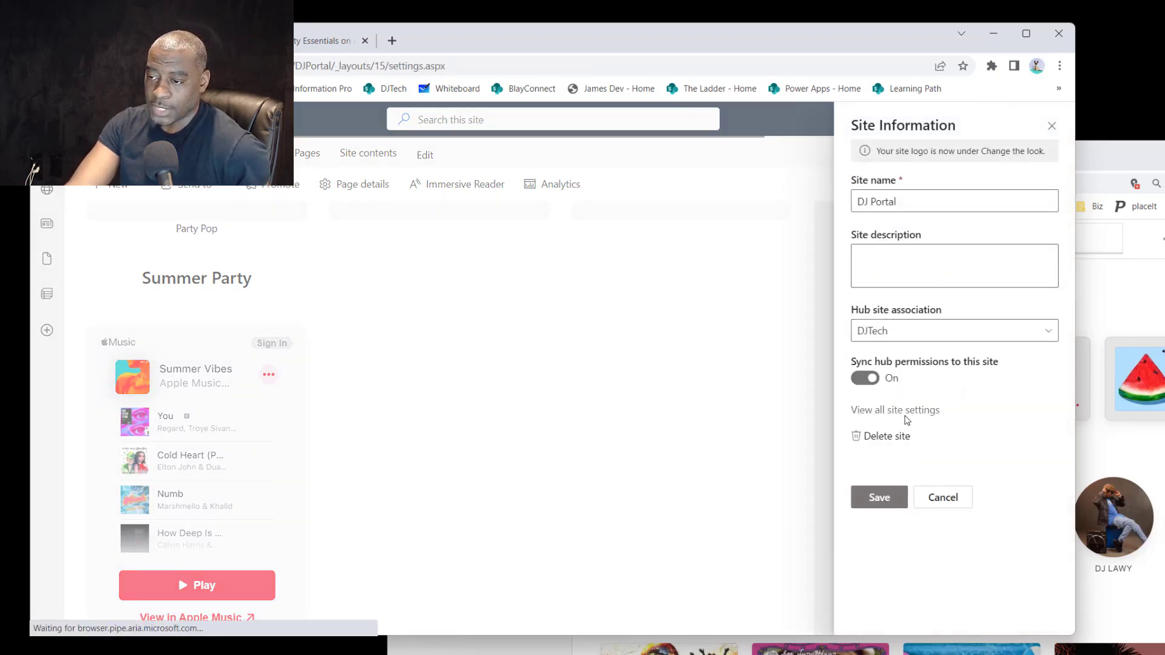
scroll(482, 425, down, 2)
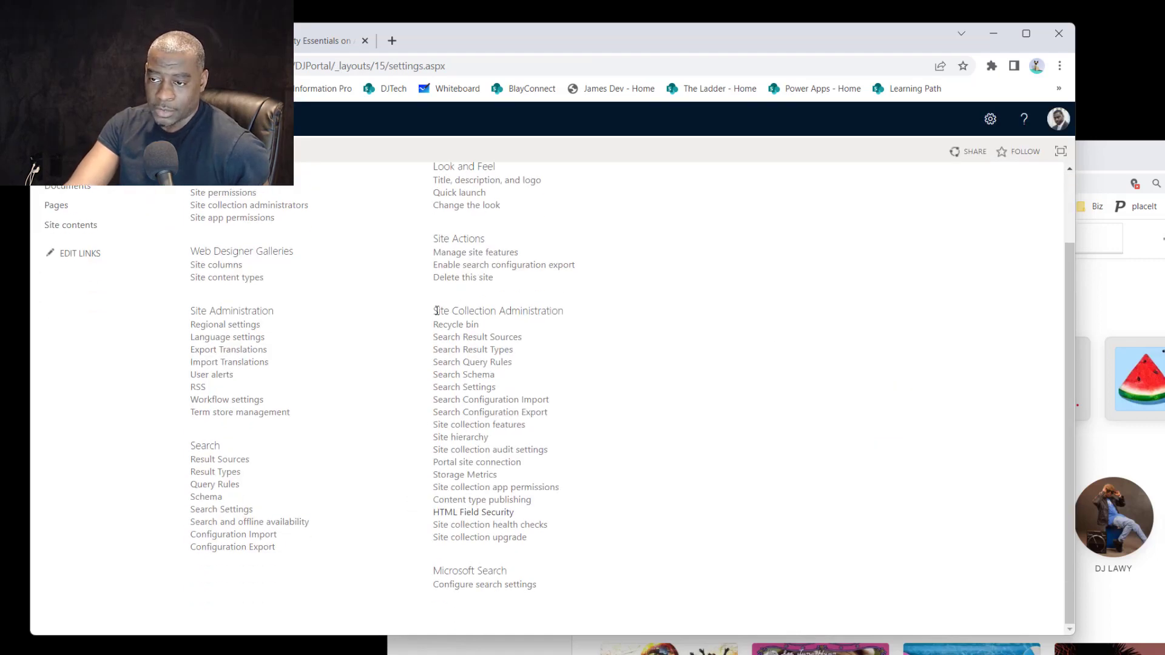
drag(438, 311, 570, 321)
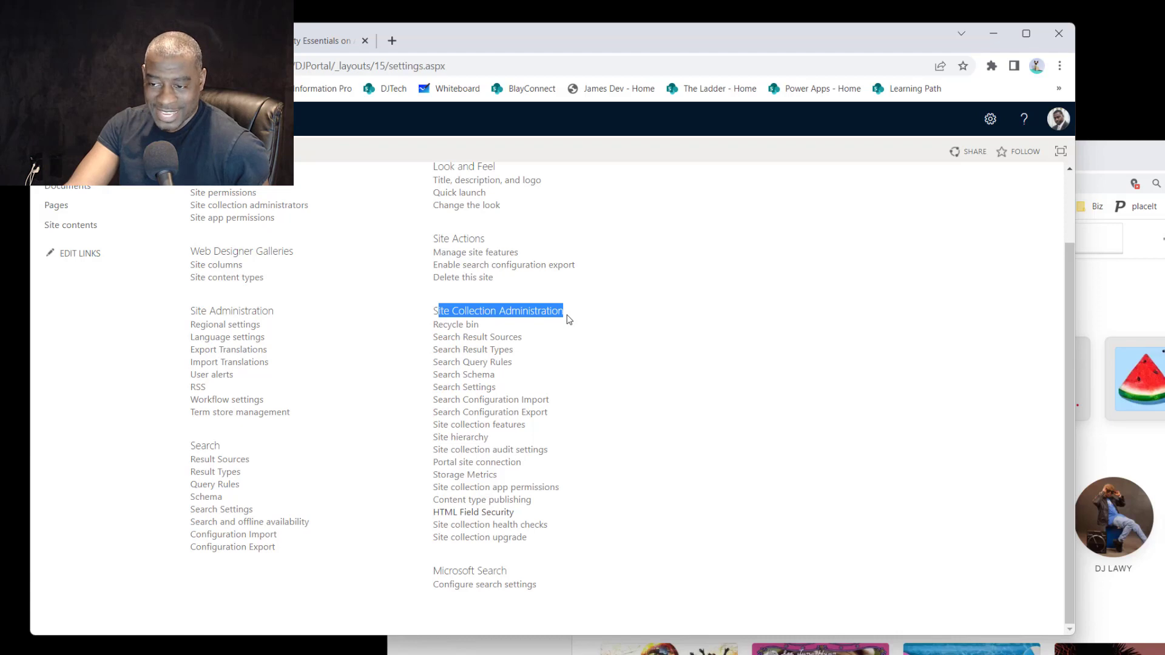
click(501, 516)
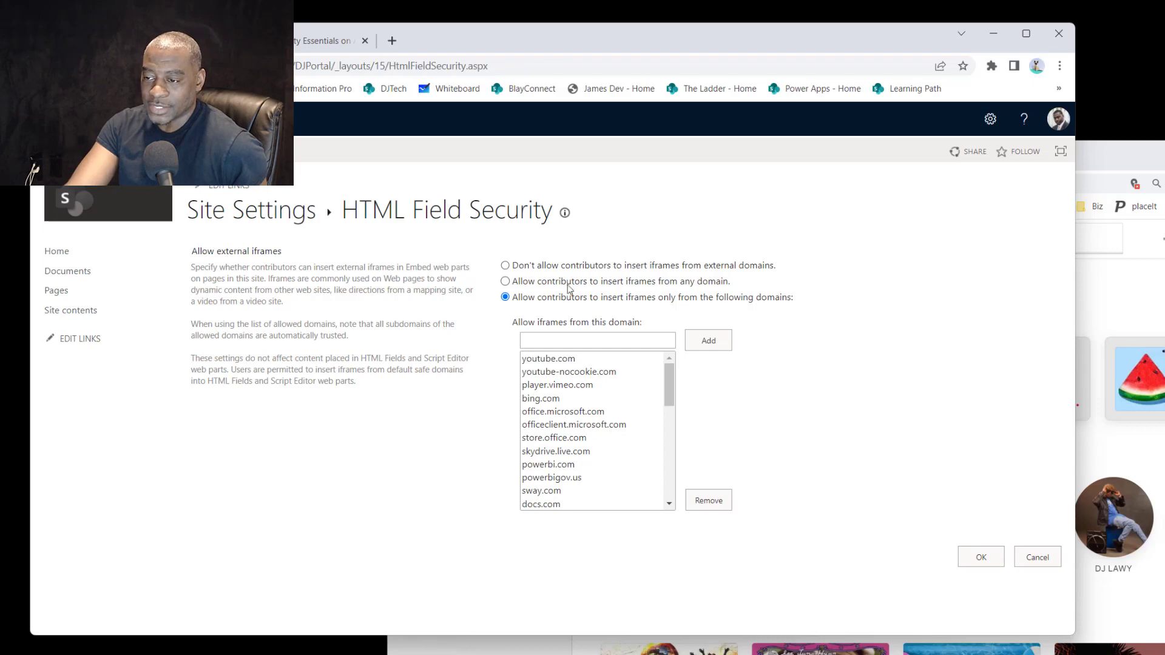
Find embed.music.apple.com in the list of domains allowed for iframes and confirm the HTML Field Security settings
drag(672, 397, 650, 520)
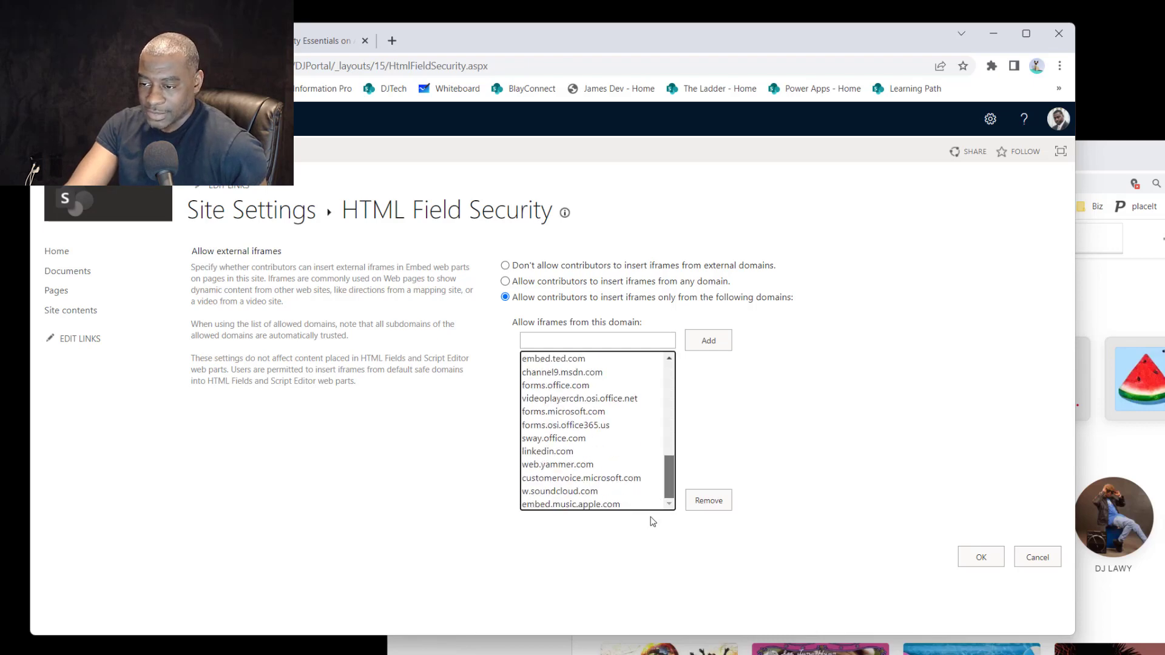
click(582, 505)
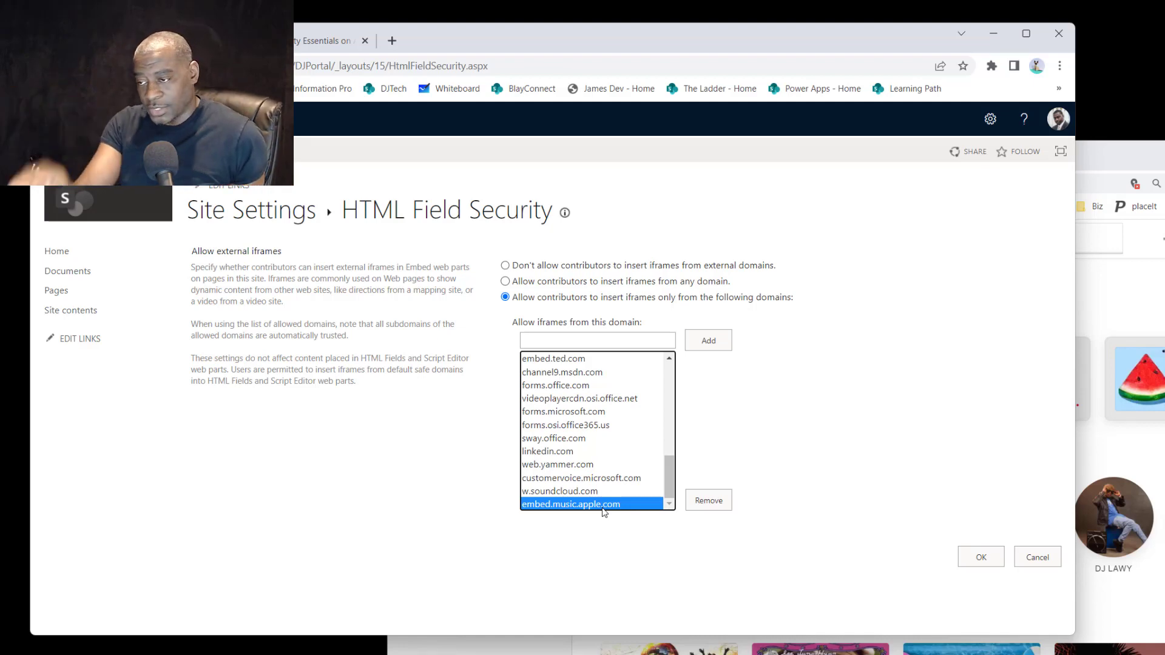
click(980, 558)
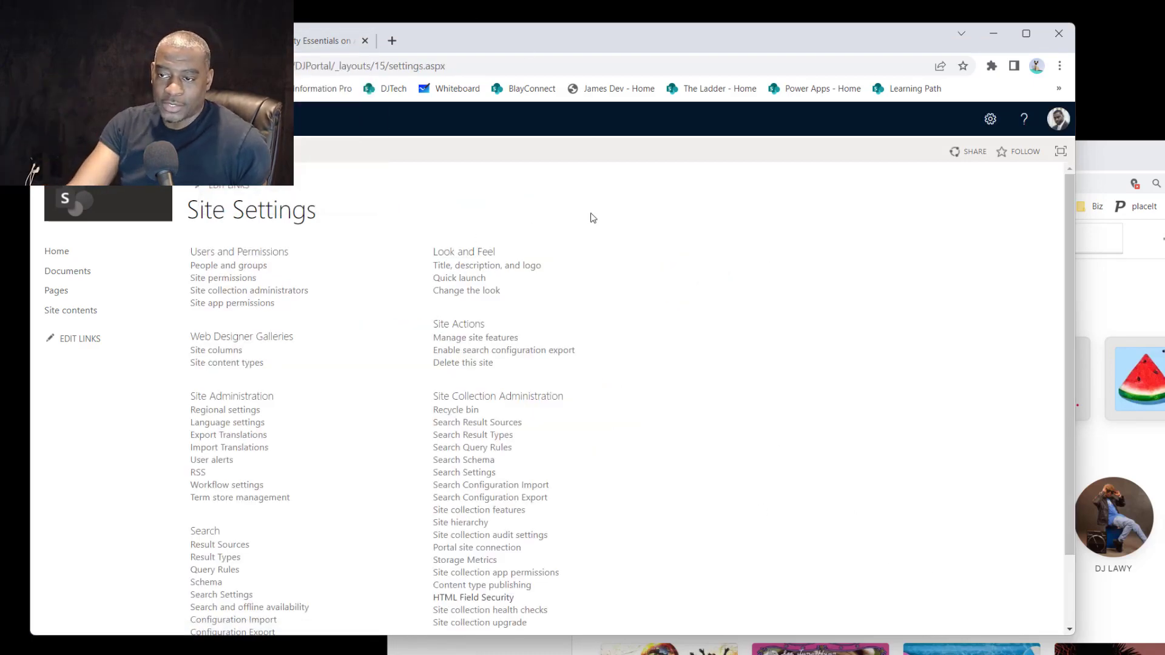
click(324, 41)
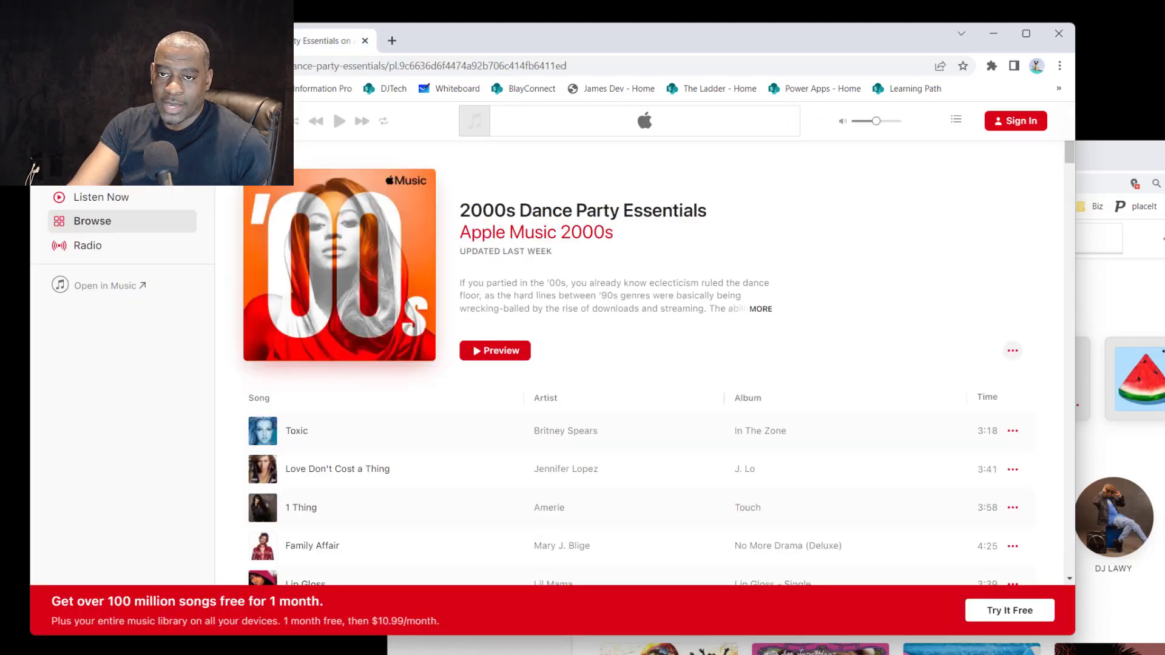
key(ctrl+shift+Tab)
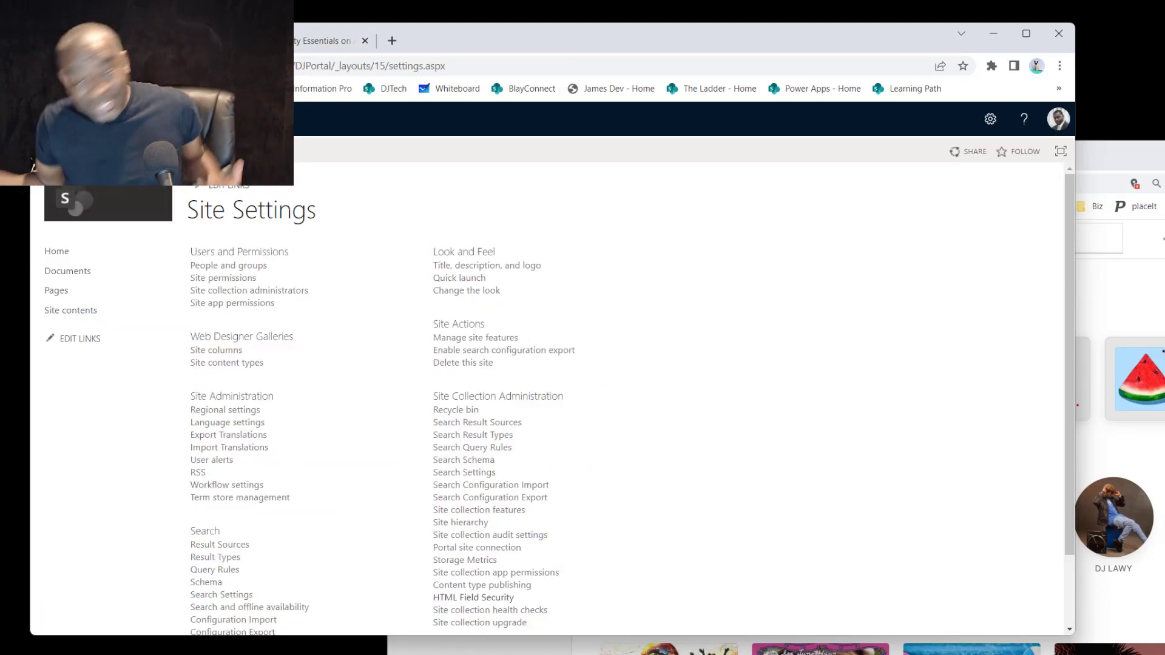